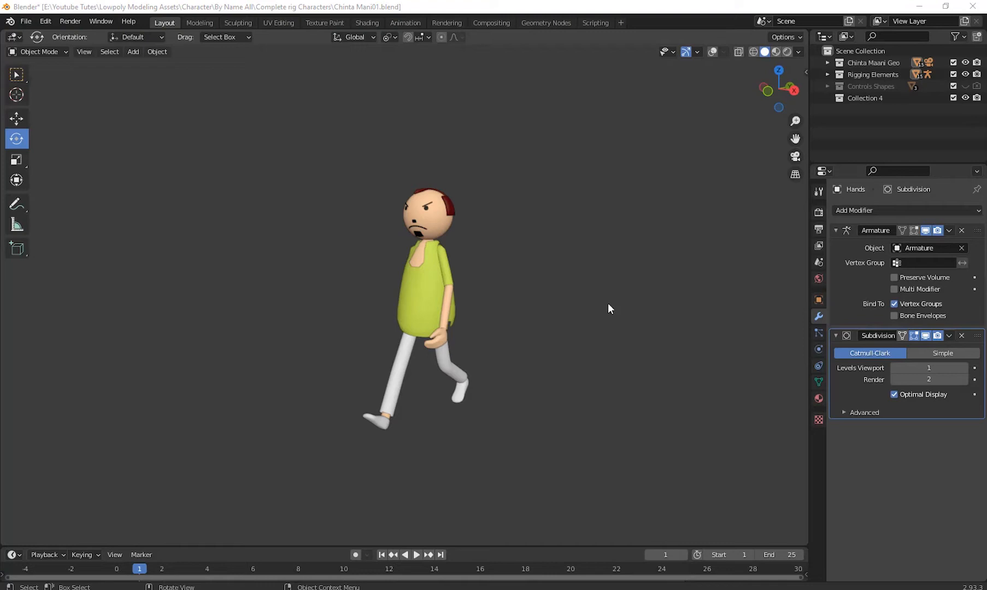
pyautogui.moveTo(608, 303); pyautogui.dragTo(597, 390, button='middle')
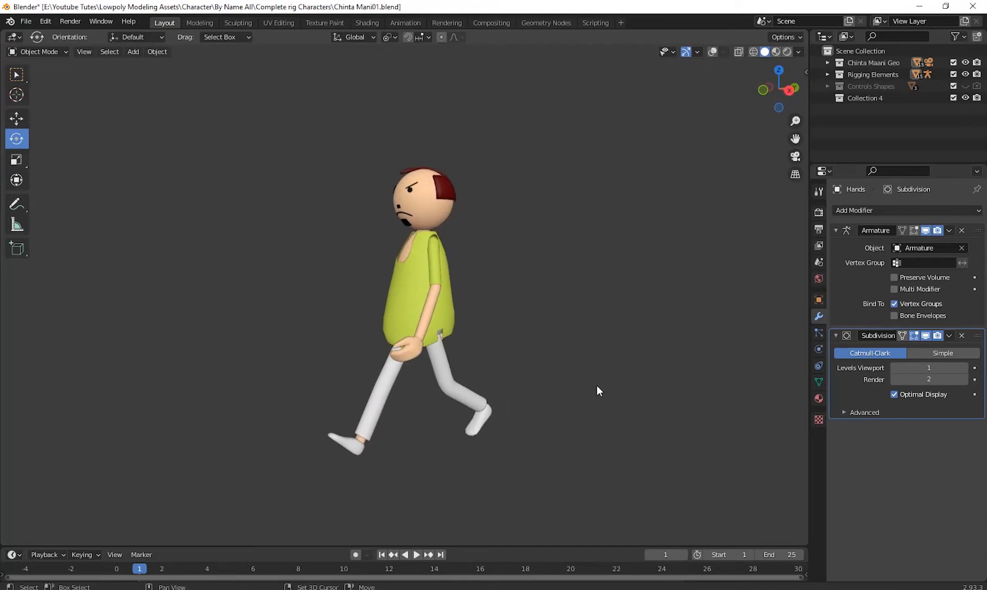
# - Enlarge the timeline area and play back the character's walk cycle from frame 1
pyautogui.click(418, 554)
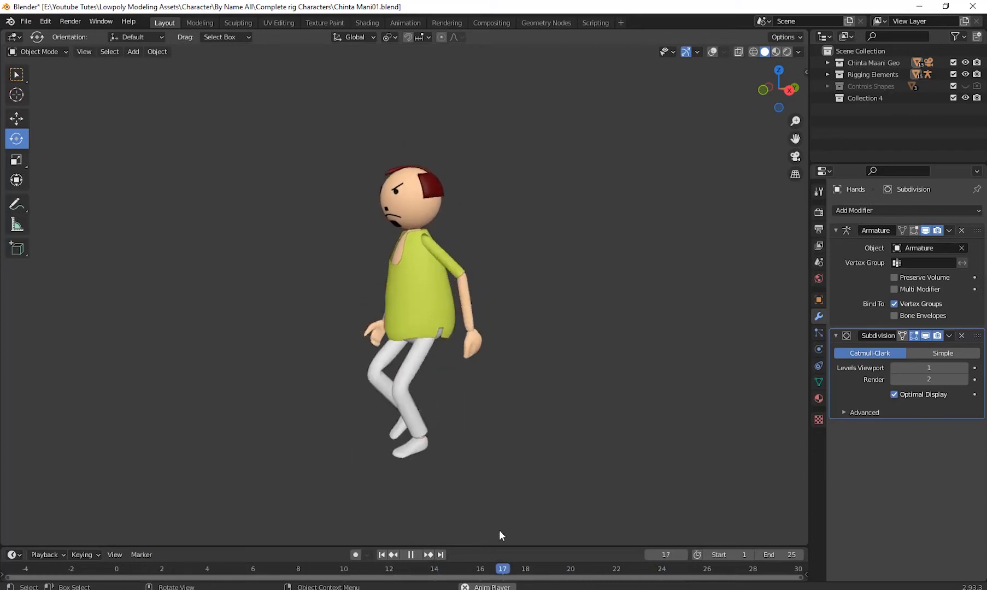
pyautogui.moveTo(506, 546); pyautogui.dragTo(520, 438)
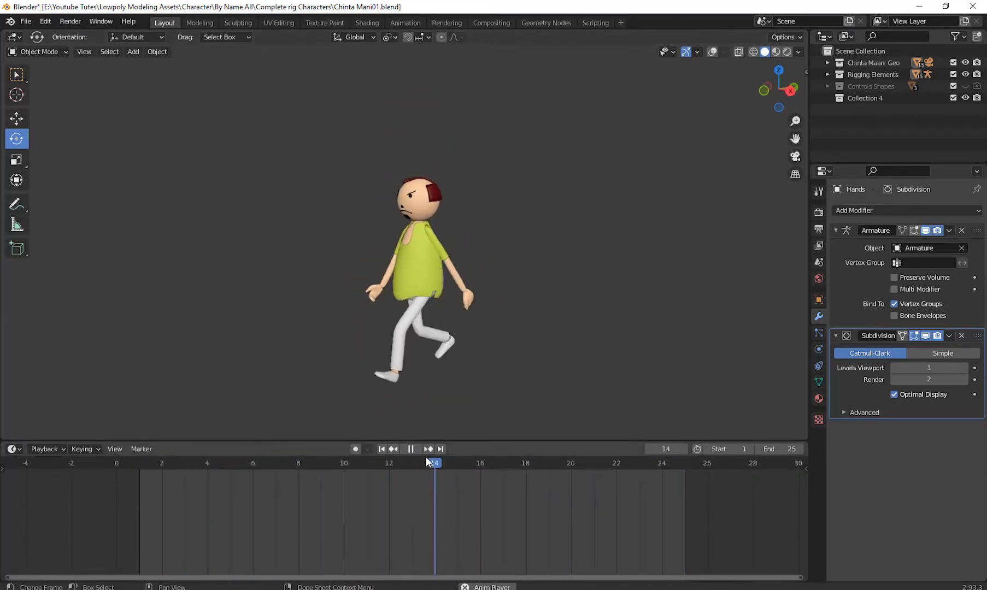
pyautogui.click(411, 449)
pyautogui.moveTo(143, 465); pyautogui.dragTo(143, 491)
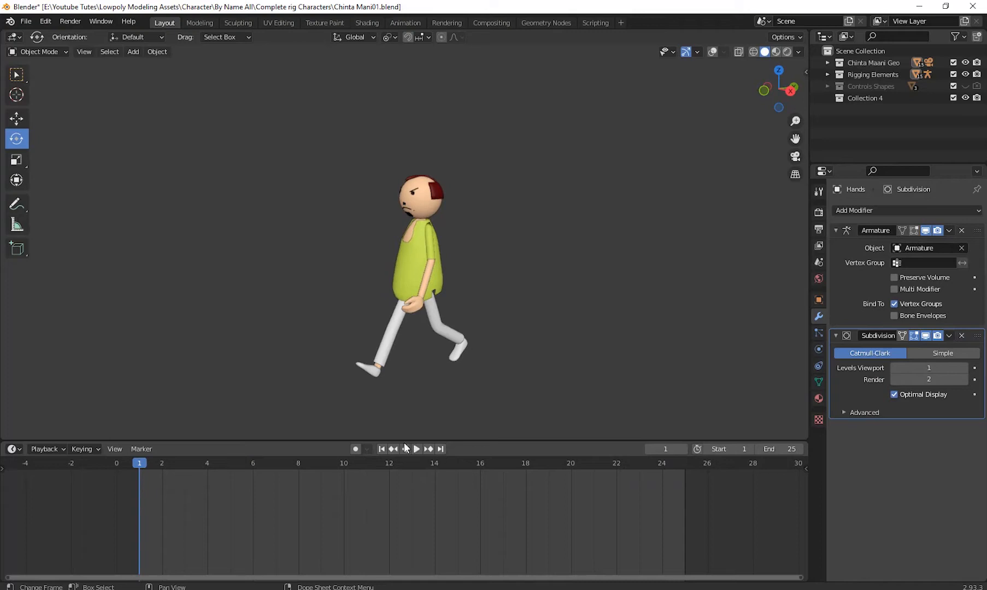
pyautogui.click(418, 449)
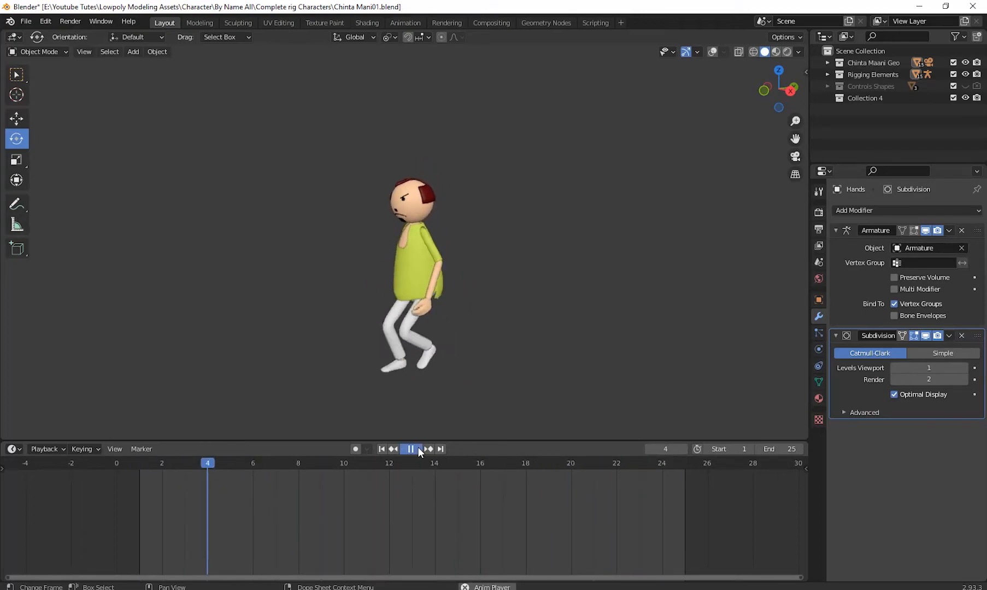
pyautogui.click(418, 449)
# - Set the animation's end frame to 24, play the walk loop, and return to frame 1
pyautogui.click(779, 448)
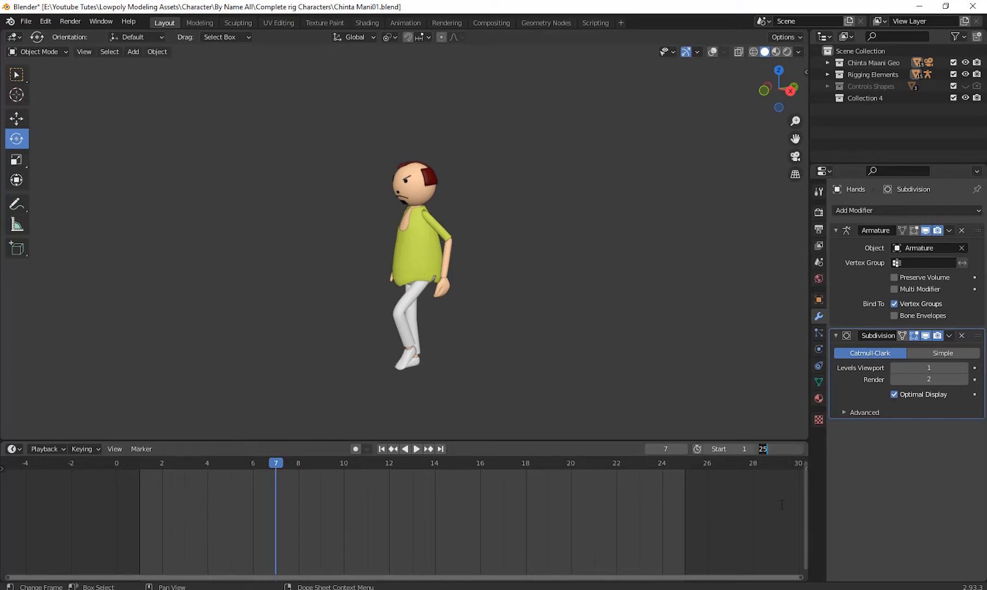
pyautogui.press('Return')
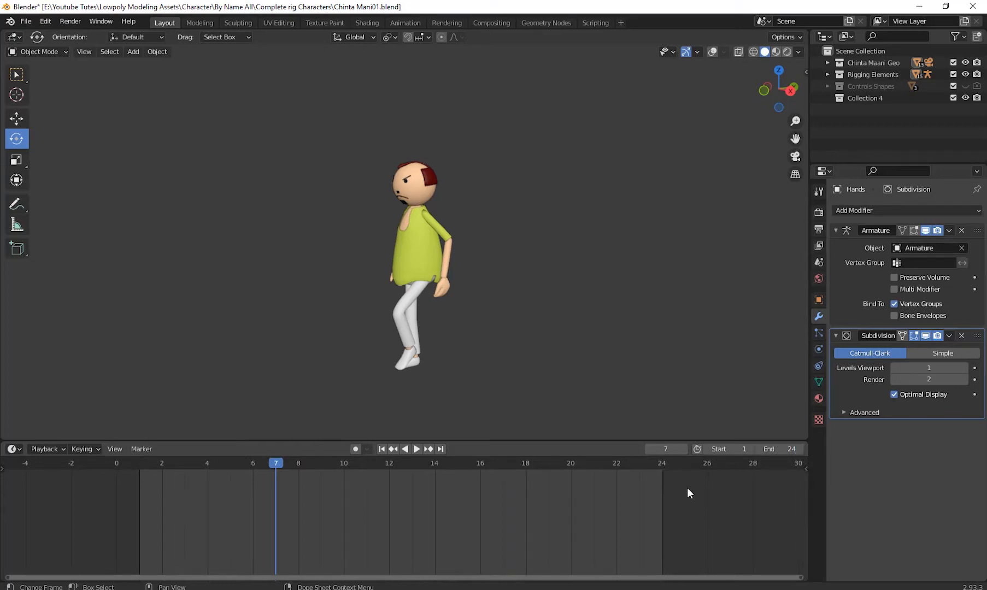
pyautogui.click(381, 448)
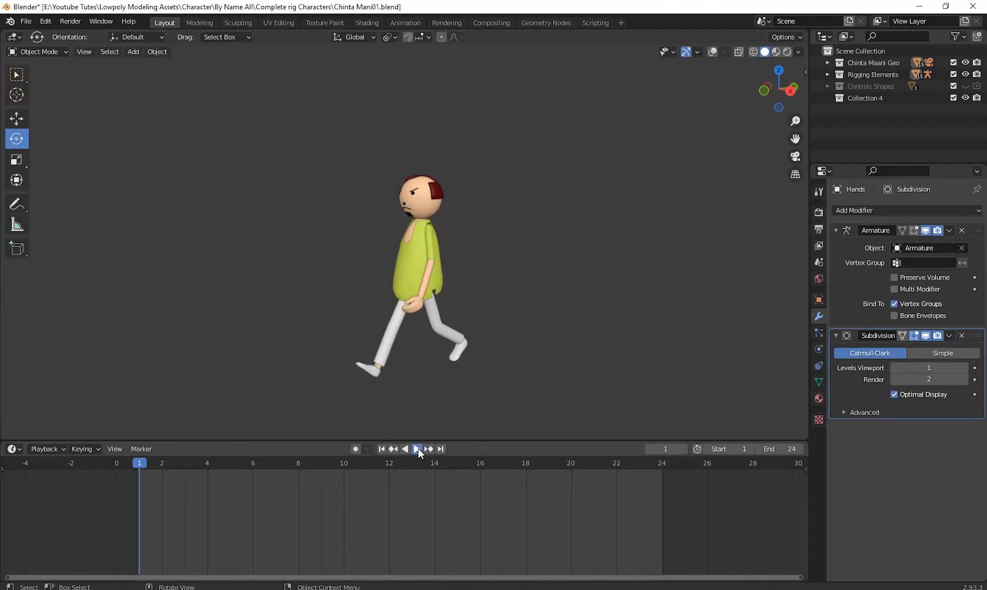
pyautogui.click(416, 449)
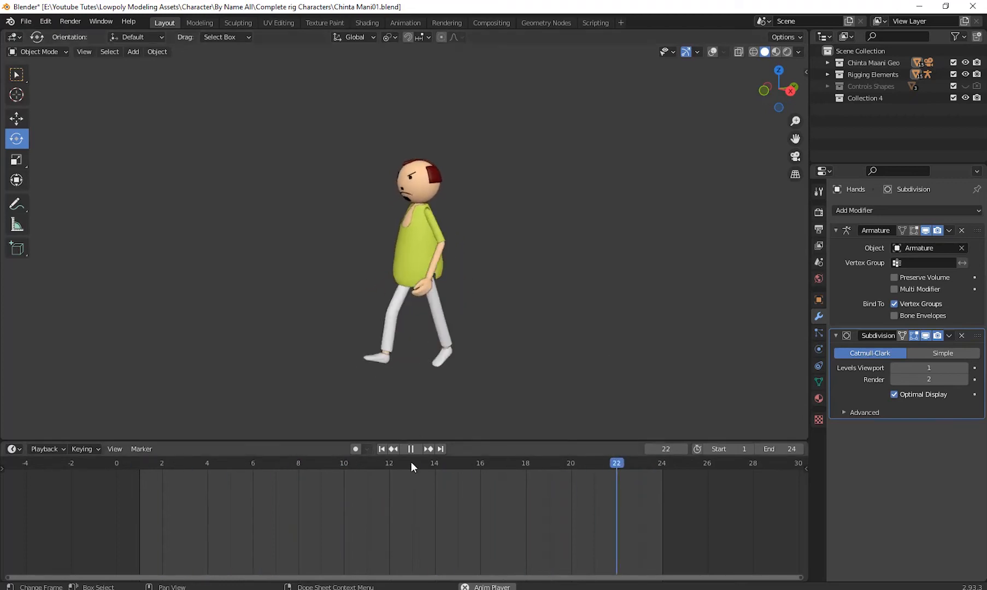
pyautogui.click(382, 449)
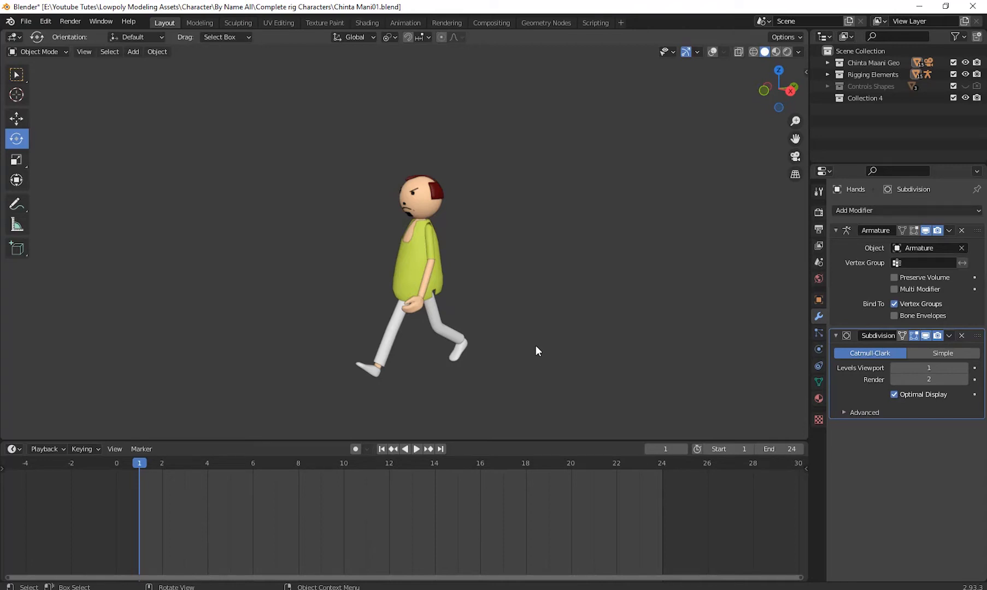
pyautogui.click(417, 450)
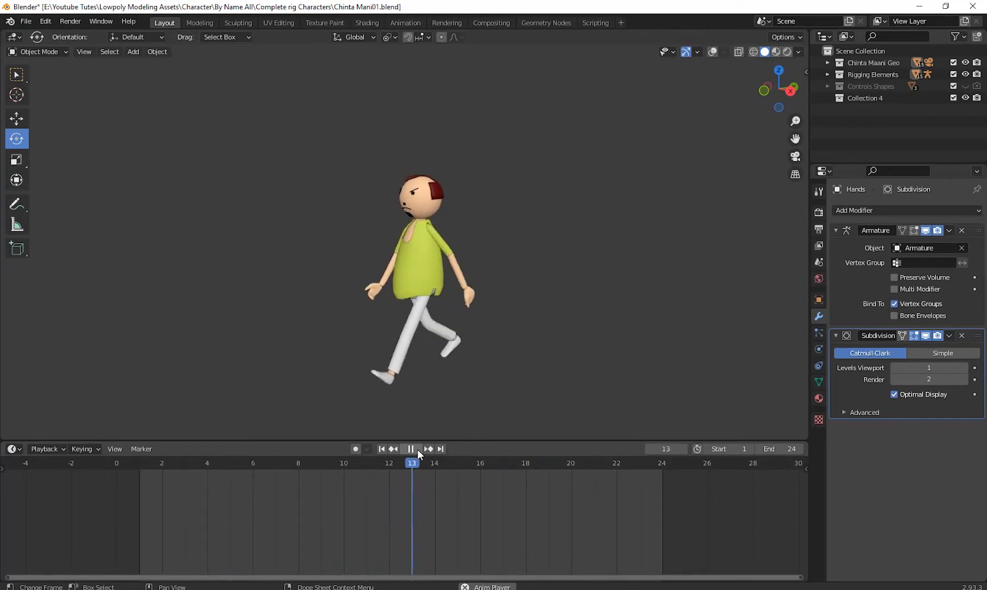
pyautogui.click(417, 450)
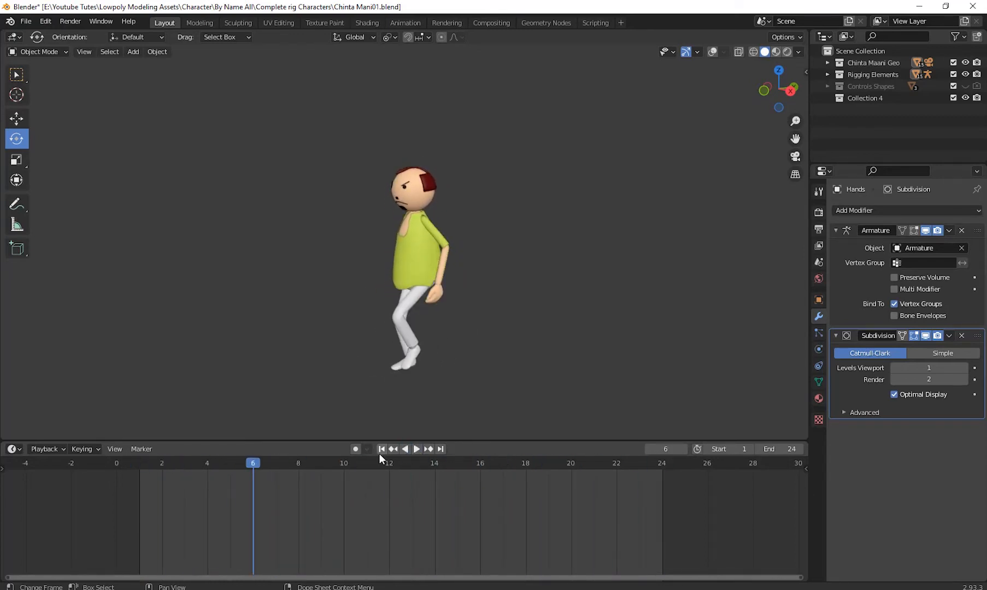
pyautogui.click(380, 453)
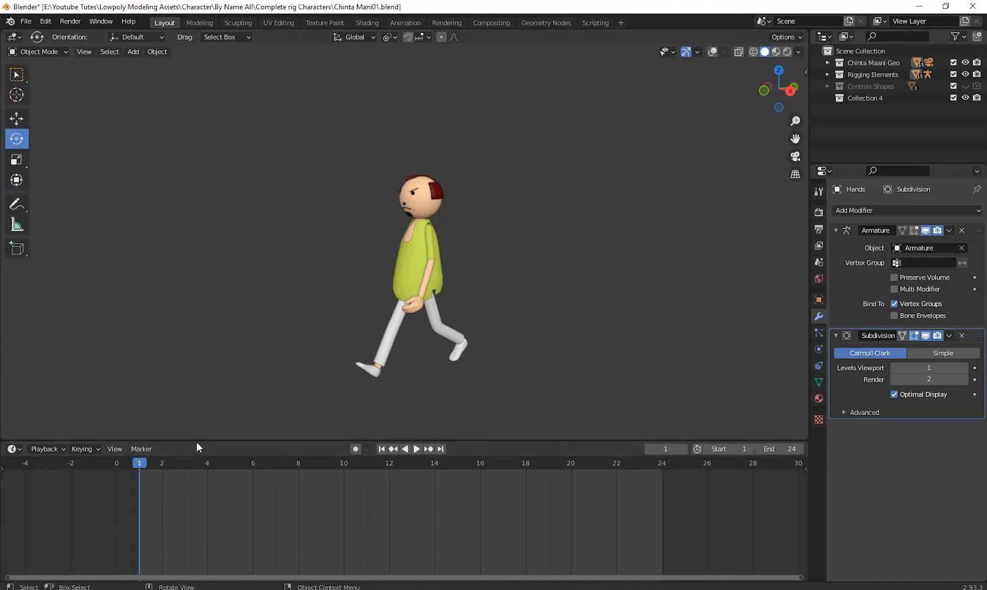
# - Split the 3D viewport horizontally to create an extra area just above the timeline, adjusting the timeline's height around it
pyautogui.moveTo(197, 441); pyautogui.dragTo(195, 518)
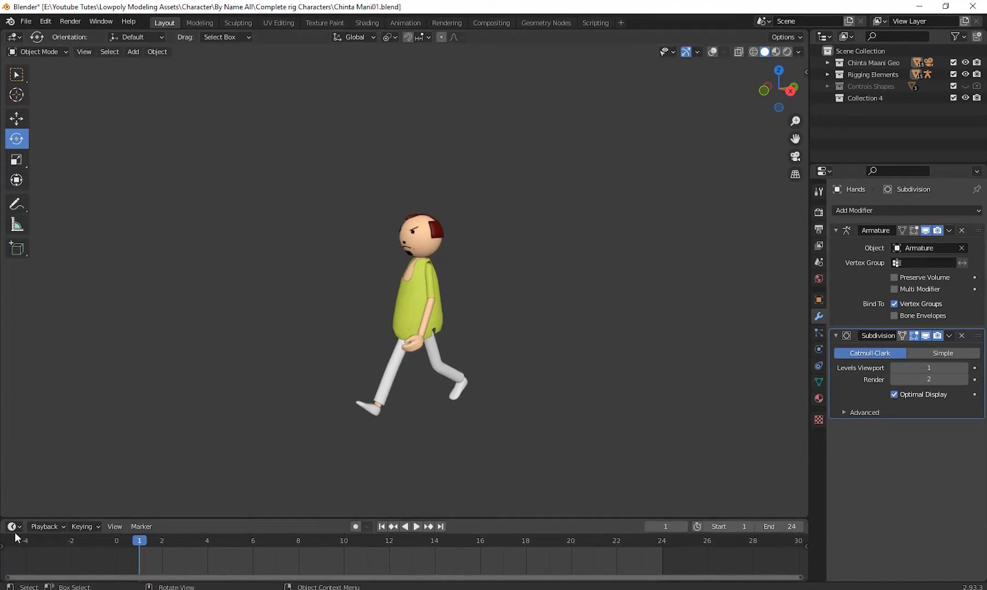
pyautogui.rightClick(122, 518)
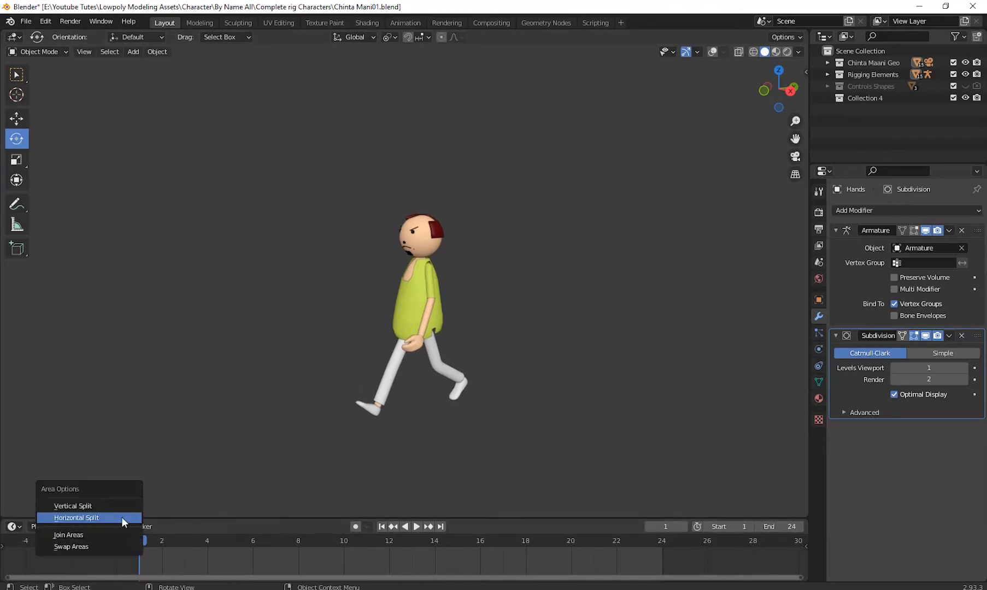
pyautogui.click(87, 518)
pyautogui.click(94, 420)
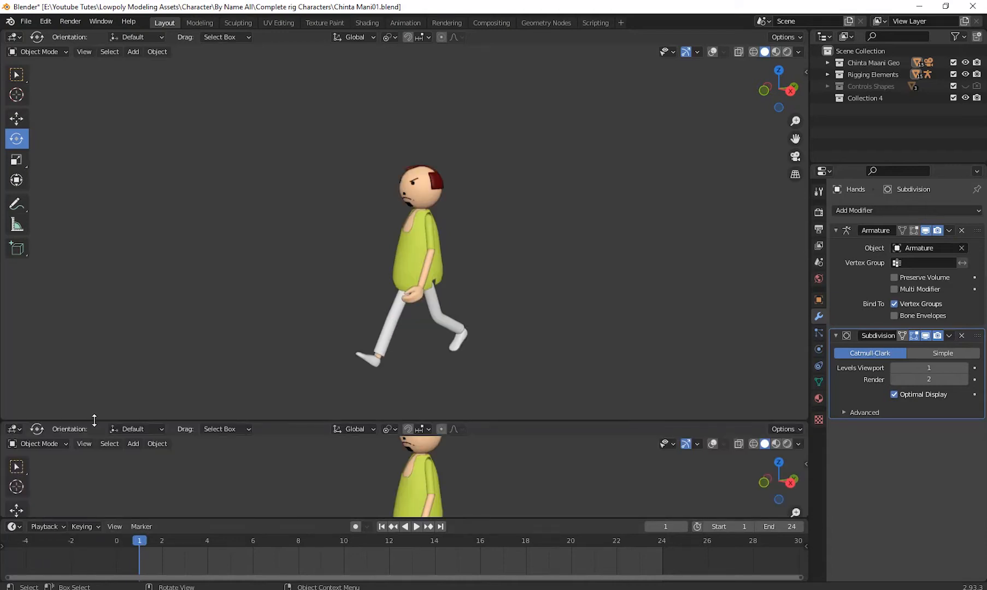
pyautogui.moveTo(258, 519); pyautogui.dragTo(262, 481)
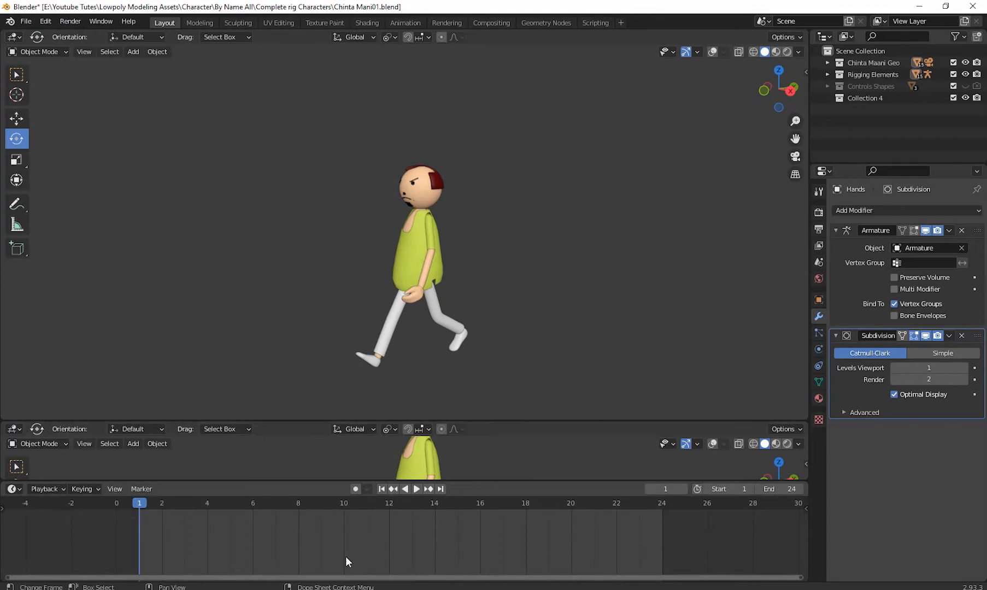
# - Change the new area above the timeline to a Graph Editor and enlarge it
pyautogui.moveTo(594, 312); pyautogui.dragTo(566, 318, button='middle')
pyautogui.scroll(5, 540, 345)
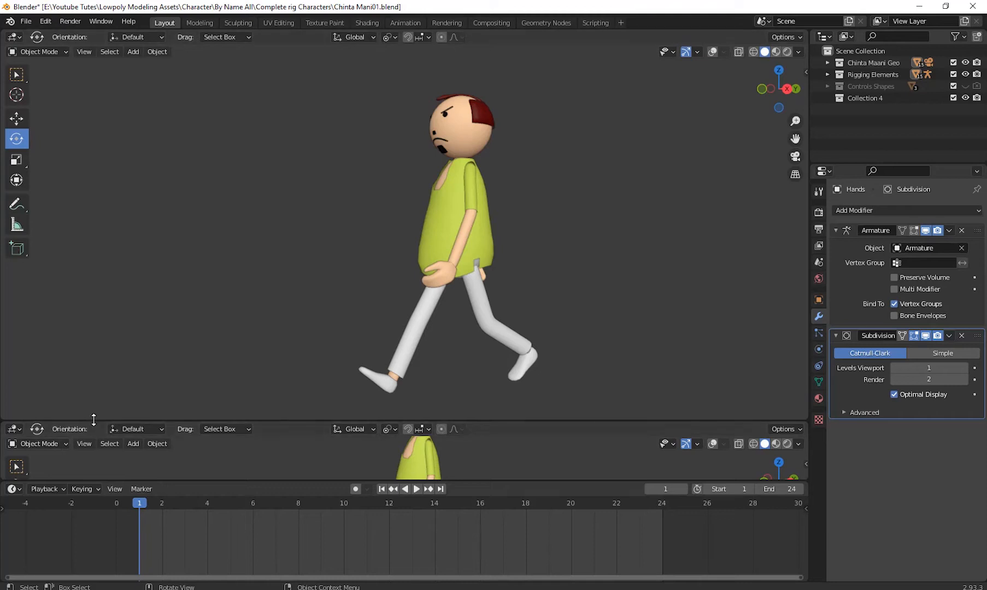
pyautogui.moveTo(93, 420); pyautogui.dragTo(66, 390)
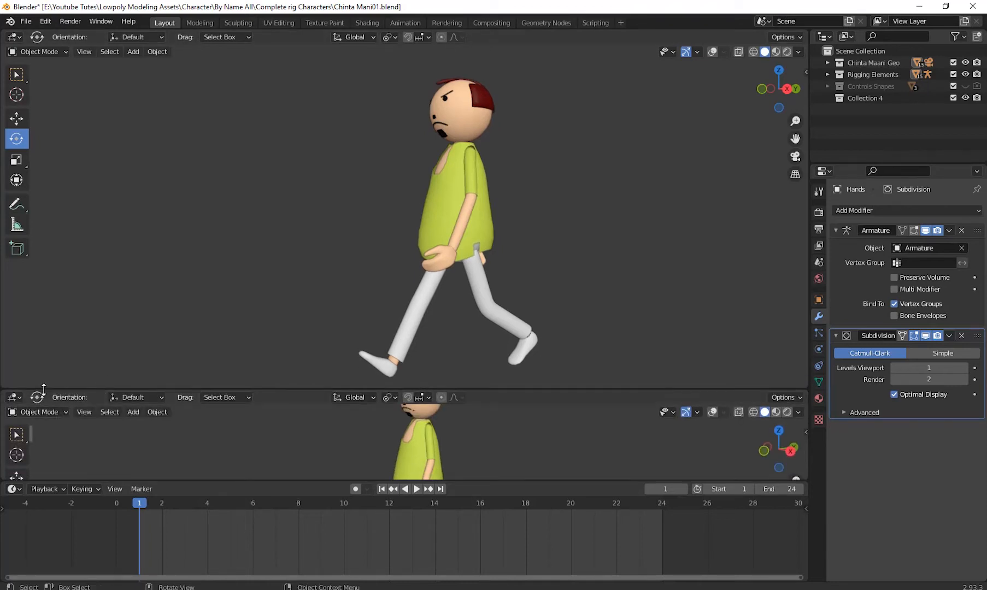
pyautogui.click(14, 397)
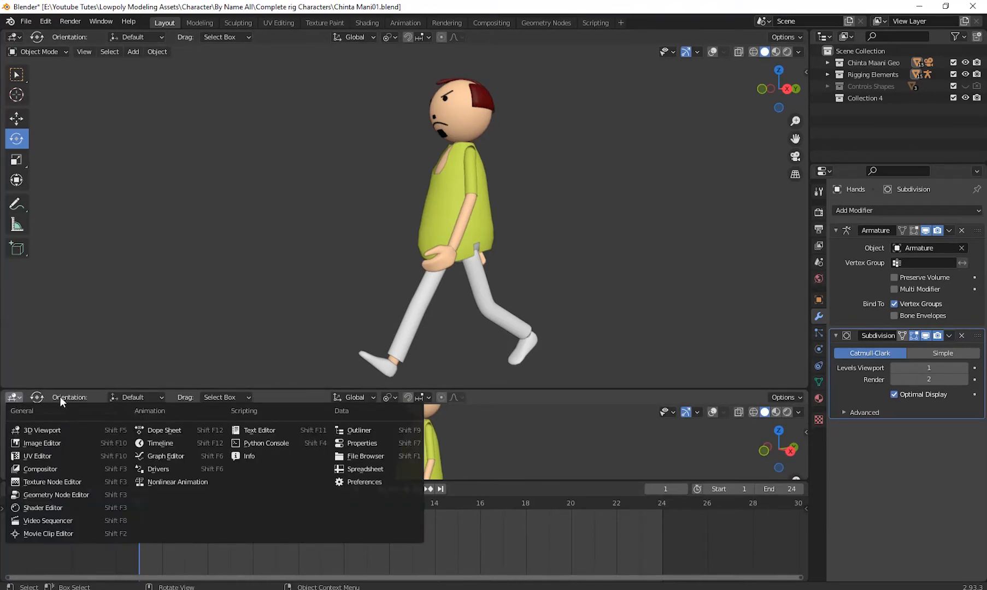
pyautogui.click(165, 456)
pyautogui.moveTo(308, 390); pyautogui.dragTo(321, 299)
pyautogui.scroll(-4, 521, 211)
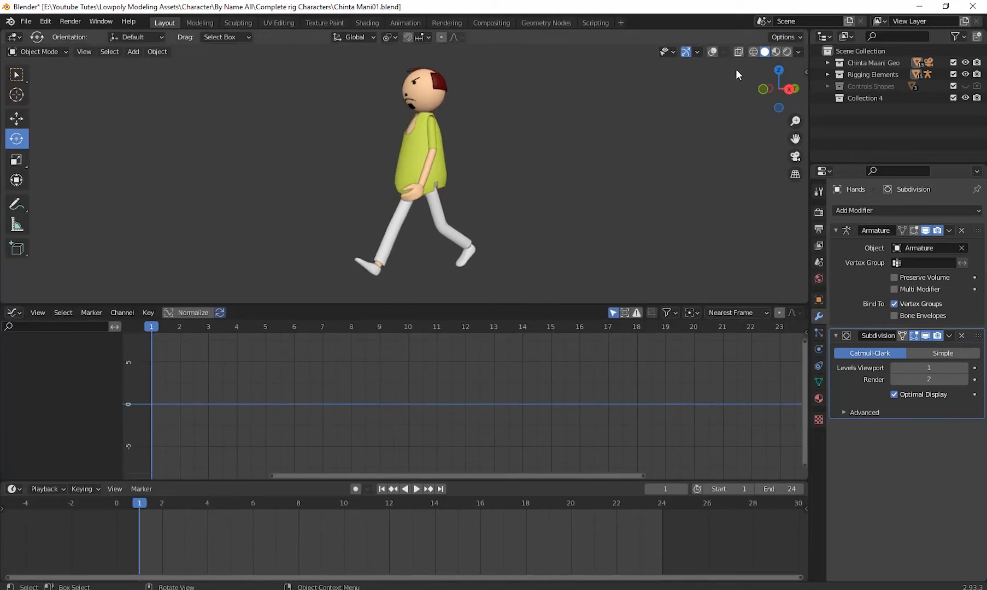
# - Show the overlays in the 3D viewport and give the viewport slightly more height
pyautogui.click(713, 52)
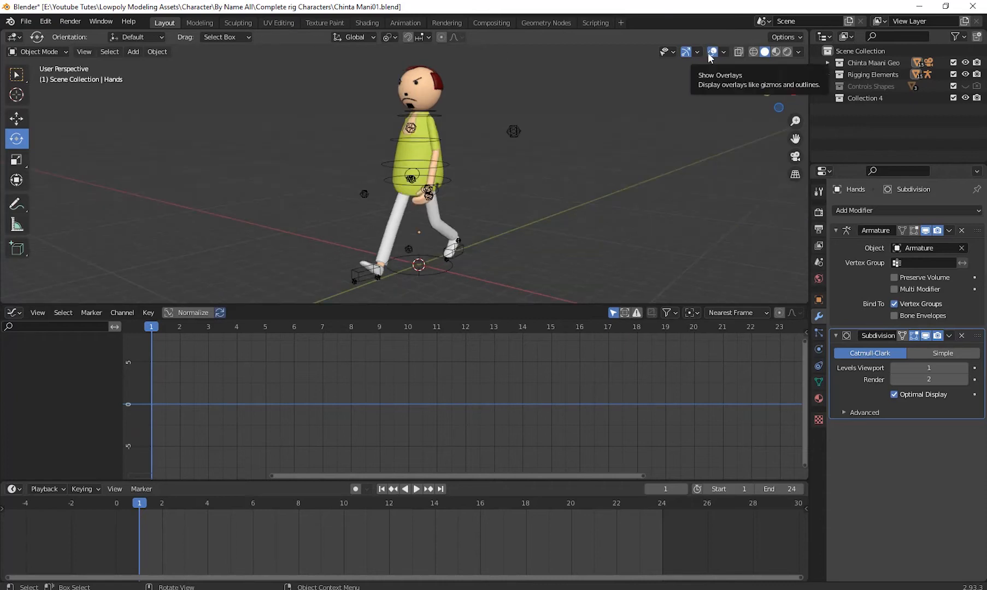
pyautogui.moveTo(601, 231); pyautogui.dragTo(563, 230, button='middle')
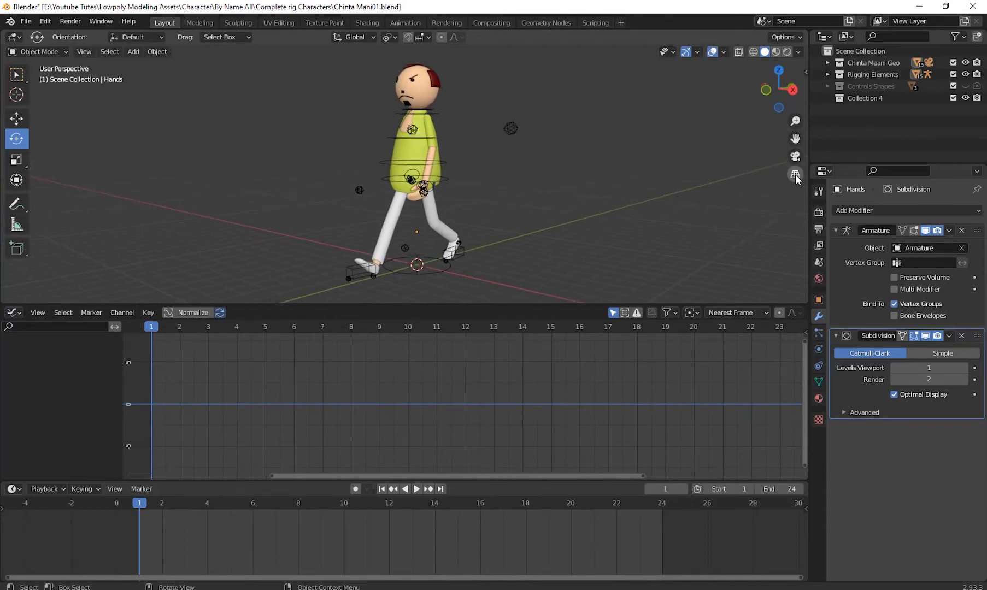
pyautogui.moveTo(464, 305); pyautogui.dragTo(464, 331)
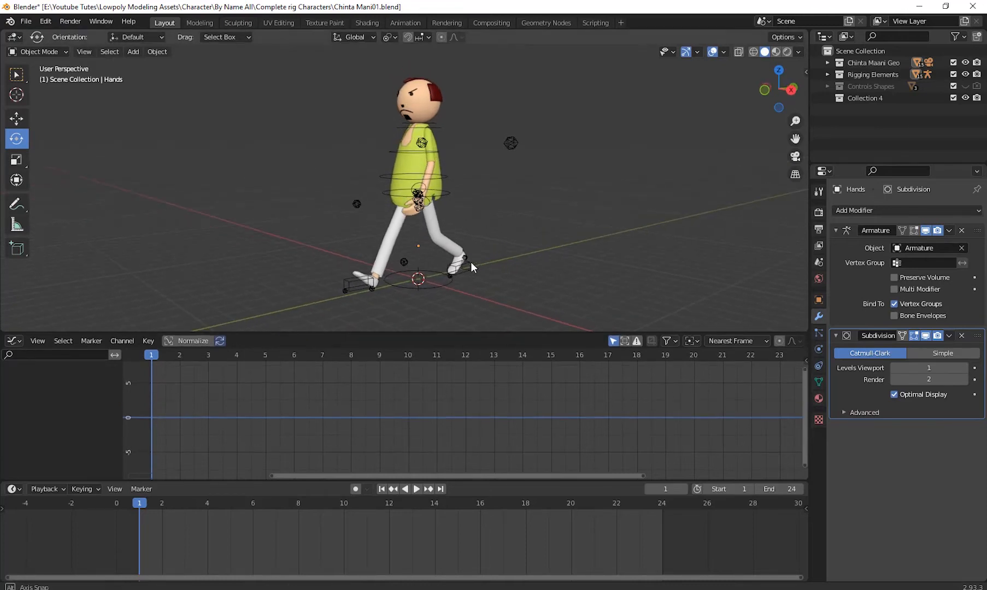
# - Put the character's armature into Pose Mode and select the HeelUP.R foot control
pyautogui.click(354, 281)
pyautogui.click(33, 52)
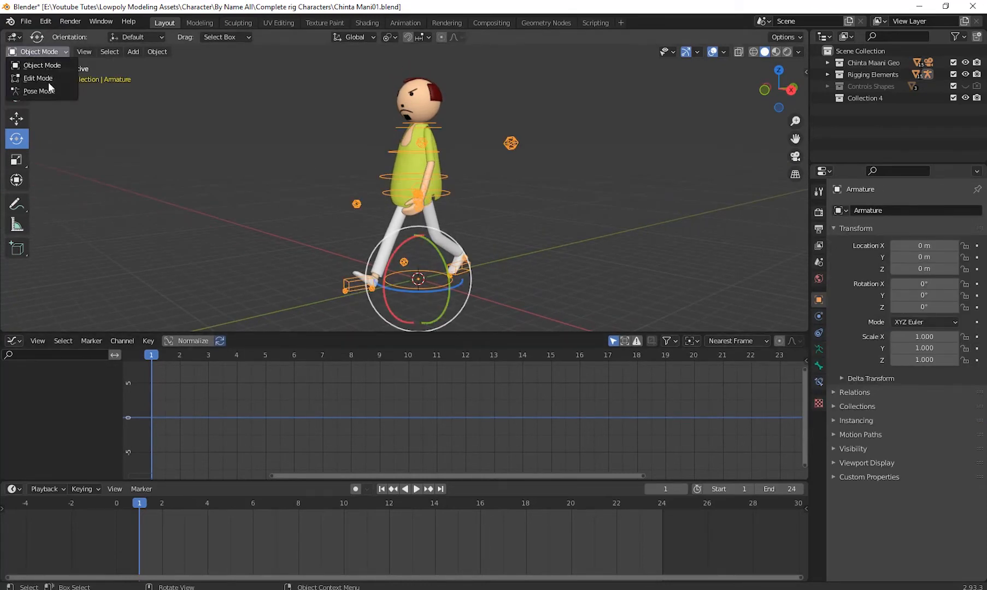
pyautogui.click(48, 89)
pyautogui.click(355, 278)
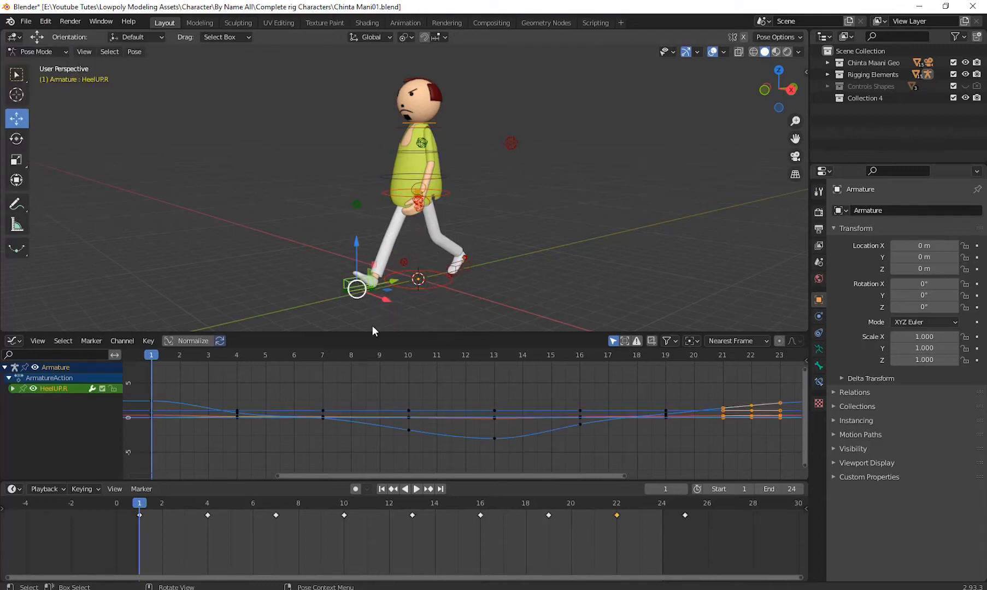
# - Expand the HeelUP.R channel group in the Graph Editor and enlarge the editor to fit its curves
pyautogui.scroll(-3, 347, 390)
pyautogui.moveTo(419, 397); pyautogui.dragTo(403, 403, button='middle')
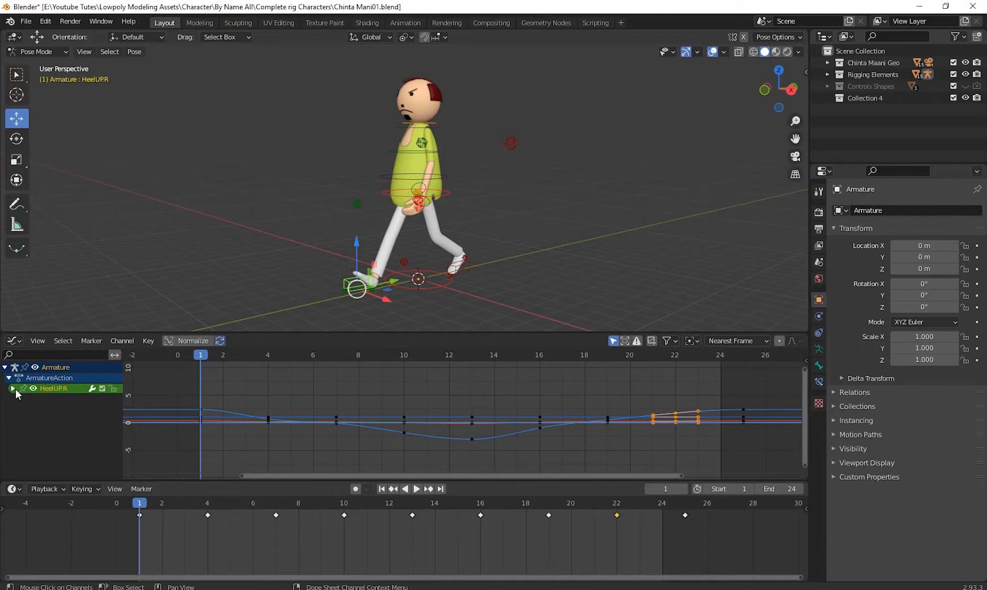
pyautogui.click(12, 389)
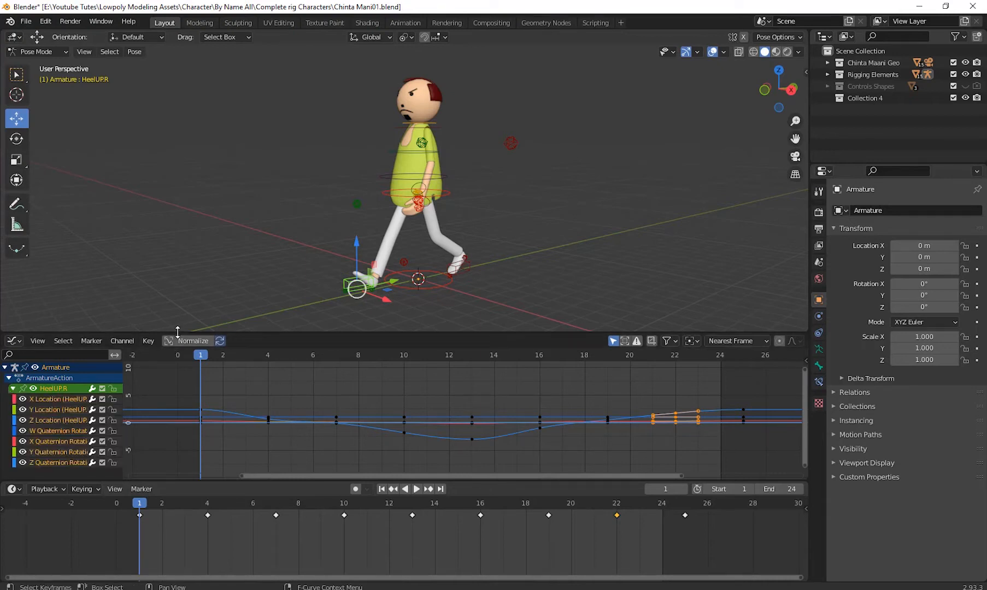
pyautogui.moveTo(177, 331); pyautogui.dragTo(179, 269)
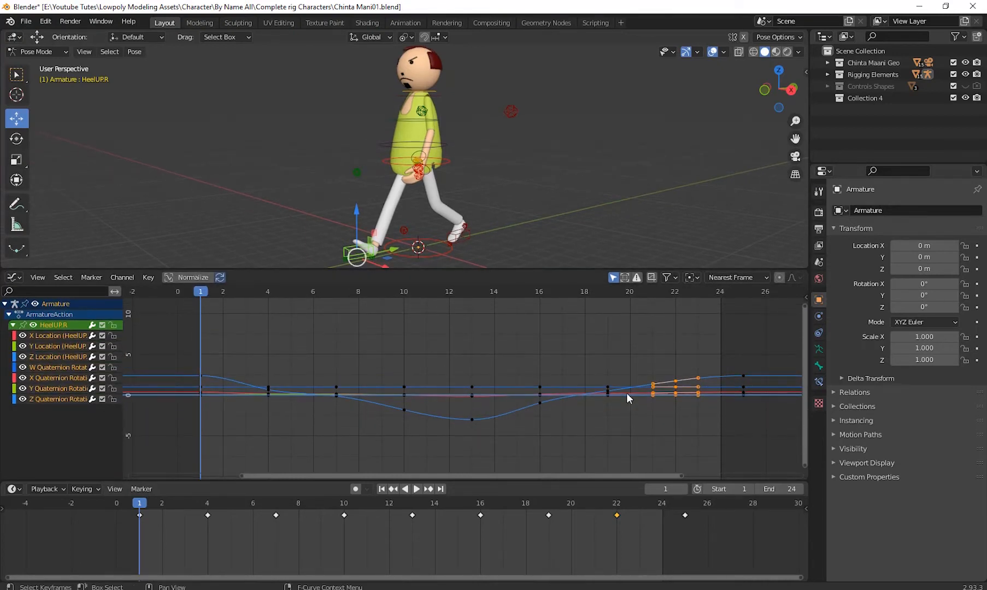
pyautogui.scroll(-2, 722, 414)
pyautogui.moveTo(721, 412); pyautogui.dragTo(611, 407, button='middle')
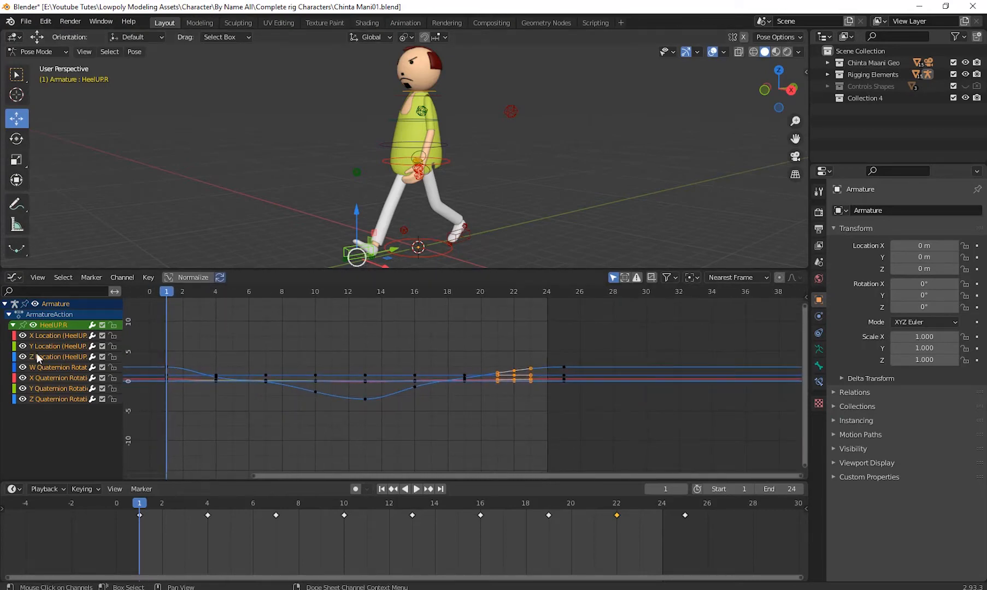
# - Select the X Location curve of HeelUP.R and try moving the foot control sideways along the X axis
pyautogui.click(51, 335)
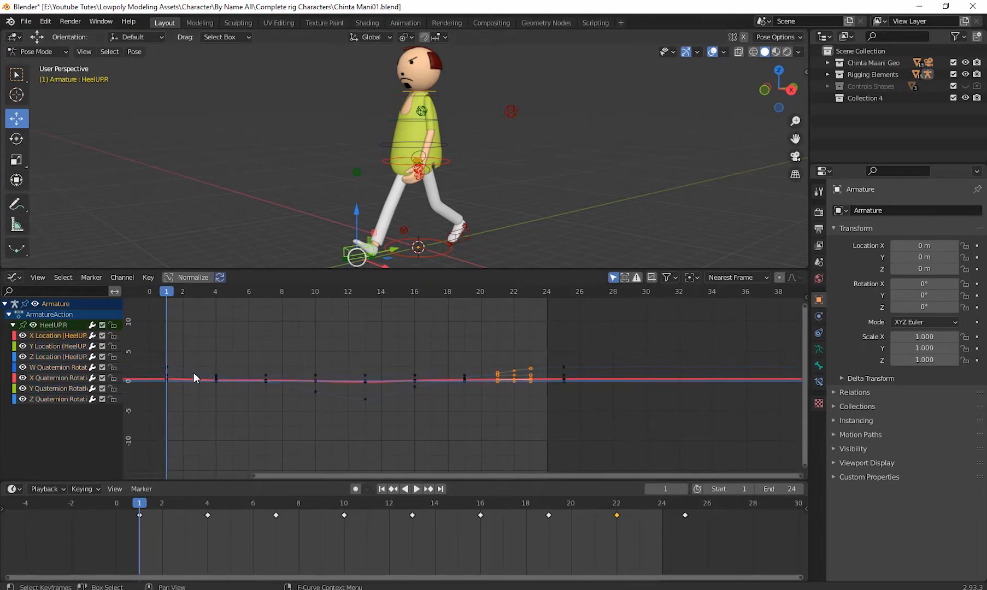
pyautogui.moveTo(406, 246); pyautogui.dragTo(425, 224, button='middle')
pyautogui.press('g')
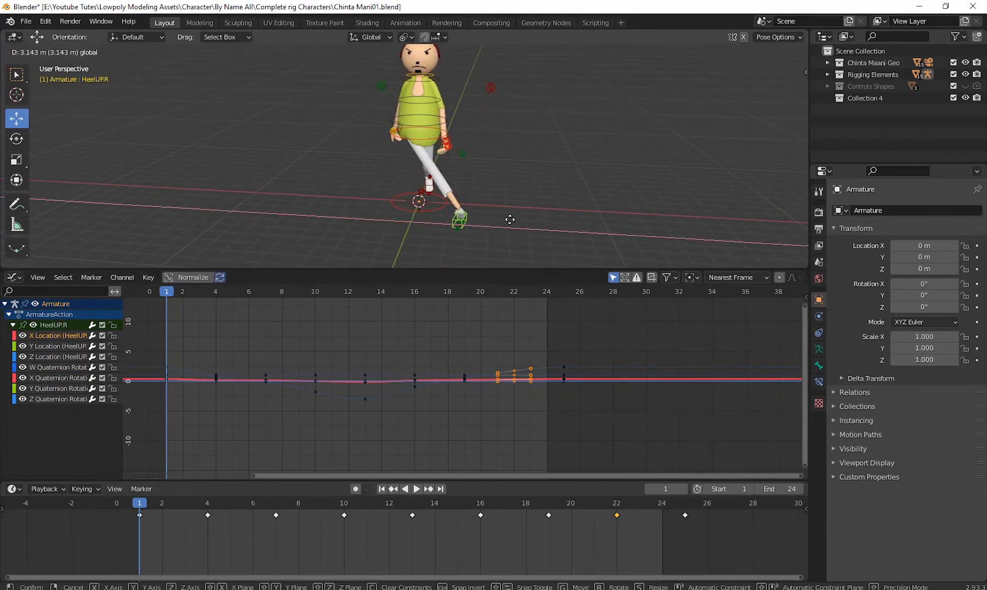
pyautogui.click(449, 221)
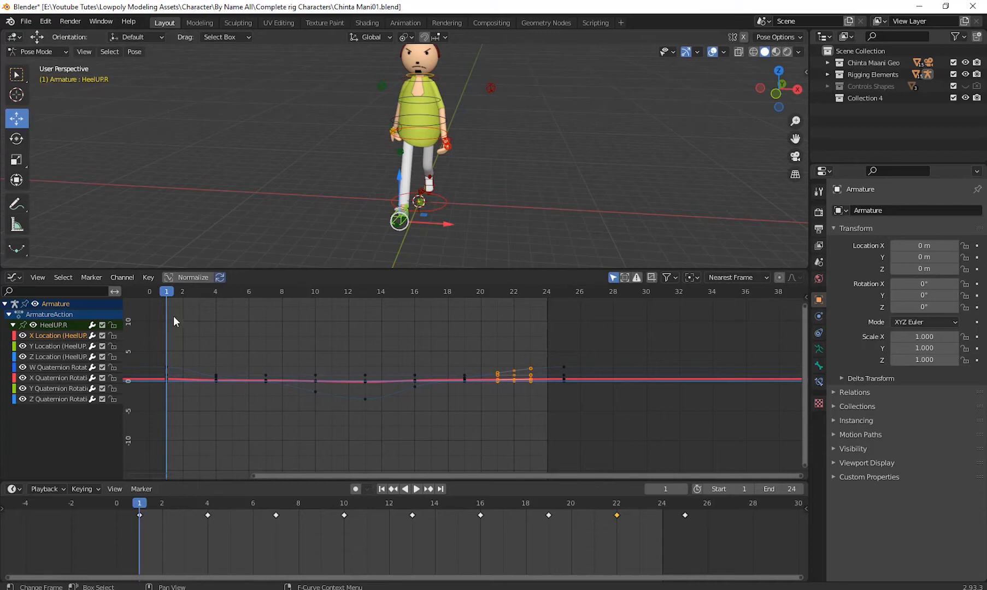
# - Play the animation from the front to examine the heel's sideways motion against its X Location curve
pyautogui.press('space')
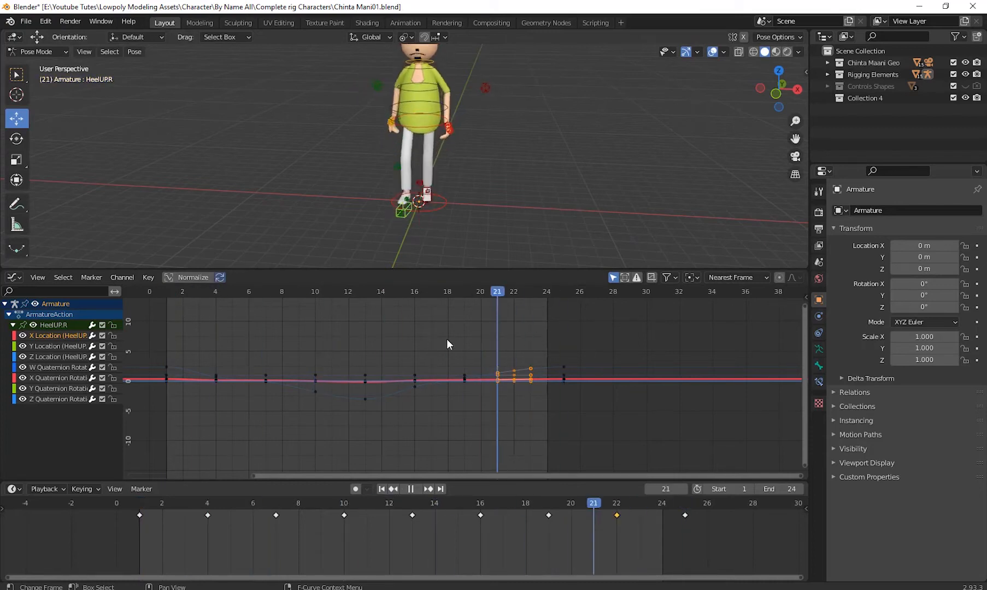
pyautogui.press('Escape')
pyautogui.scroll(1, 310, 404)
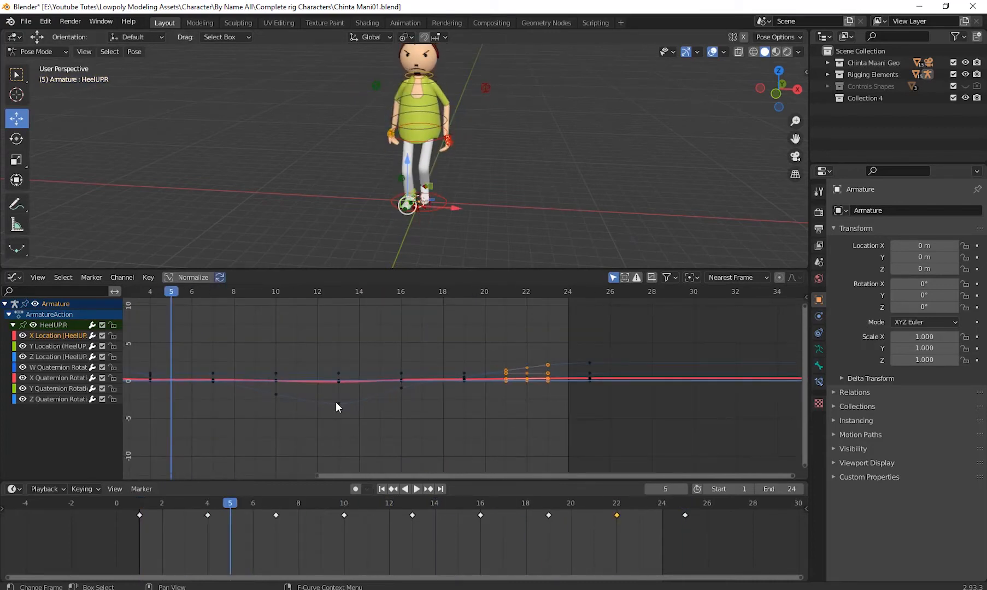
# - Select the frame 13 keyframe on the Z Location curve of HeelUP.R and frame it close up
pyautogui.click(338, 403)
pyautogui.scroll(-1, 338, 401)
pyautogui.moveTo(338, 401); pyautogui.dragTo(411, 419, button='middle')
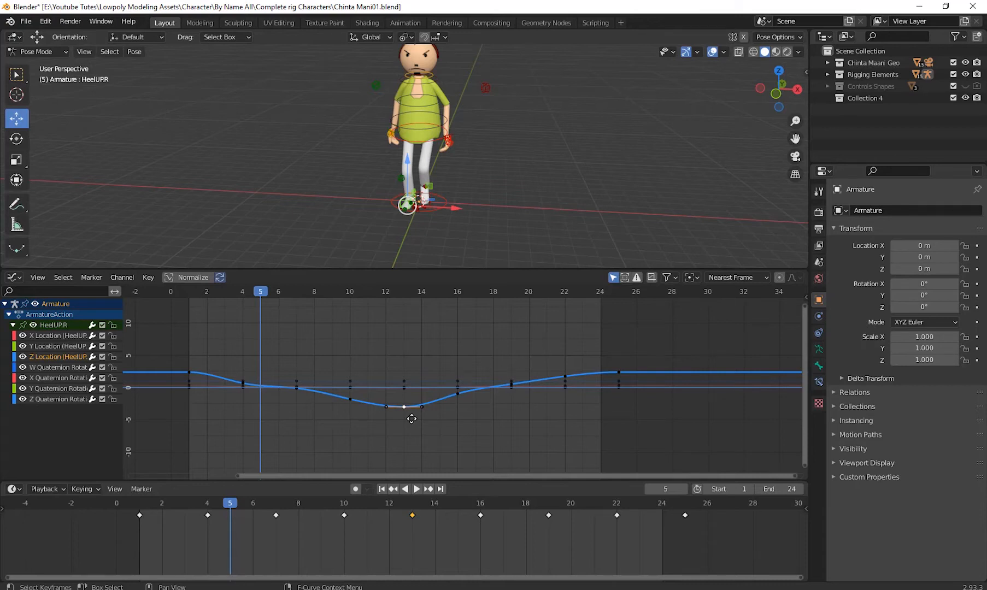
pyautogui.press('KP_Decimal')
pyautogui.scroll(-8, 451, 409)
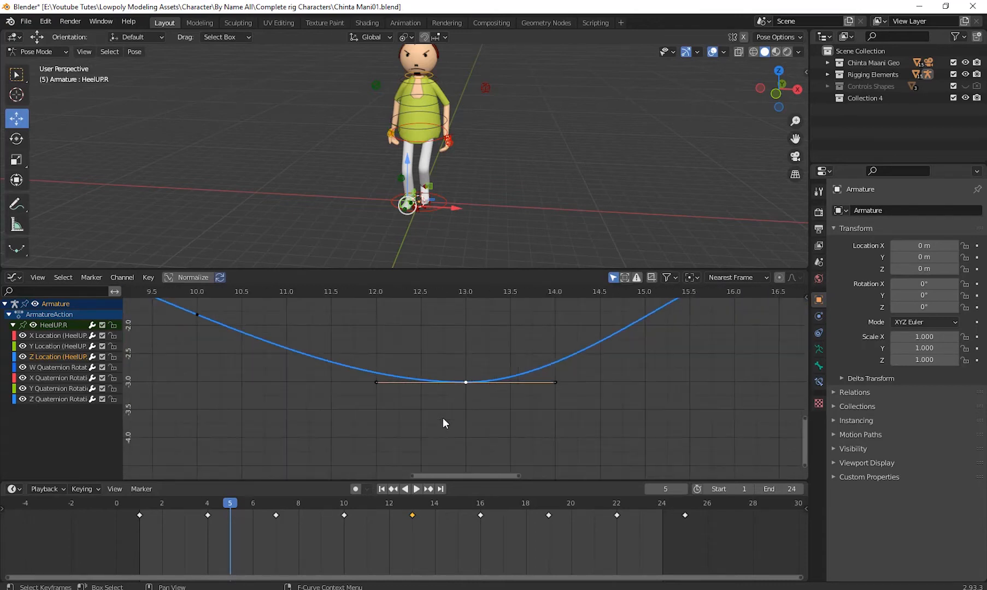
# - Turn on curve normalization in the Graph Editor to inspect the HeelUP.R curves on a common scale
pyautogui.click(192, 277)
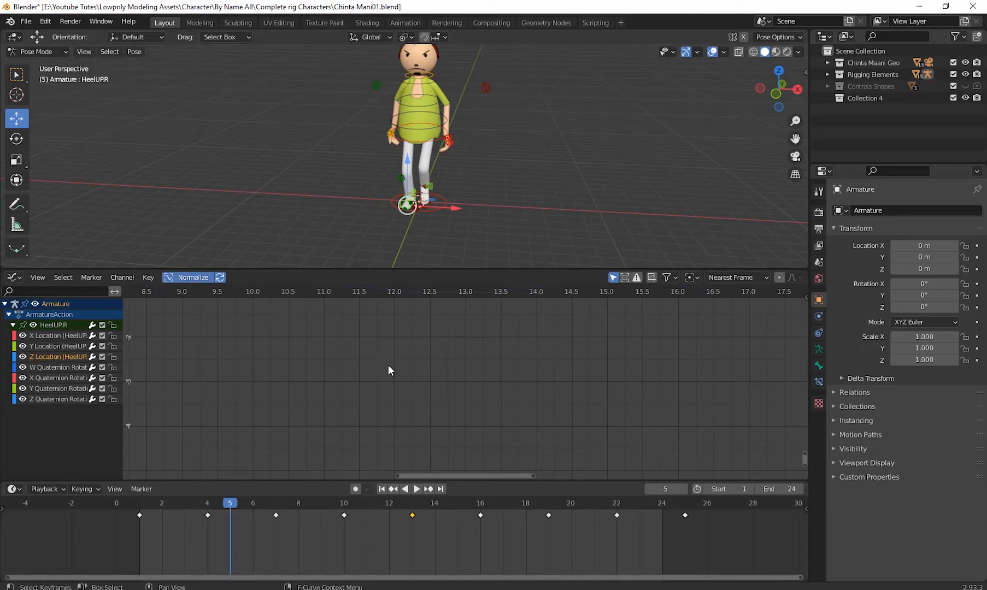
pyautogui.press('Home')
pyautogui.moveTo(417, 381); pyautogui.dragTo(473, 405, button='middle')
pyautogui.scroll(-3, 575, 420)
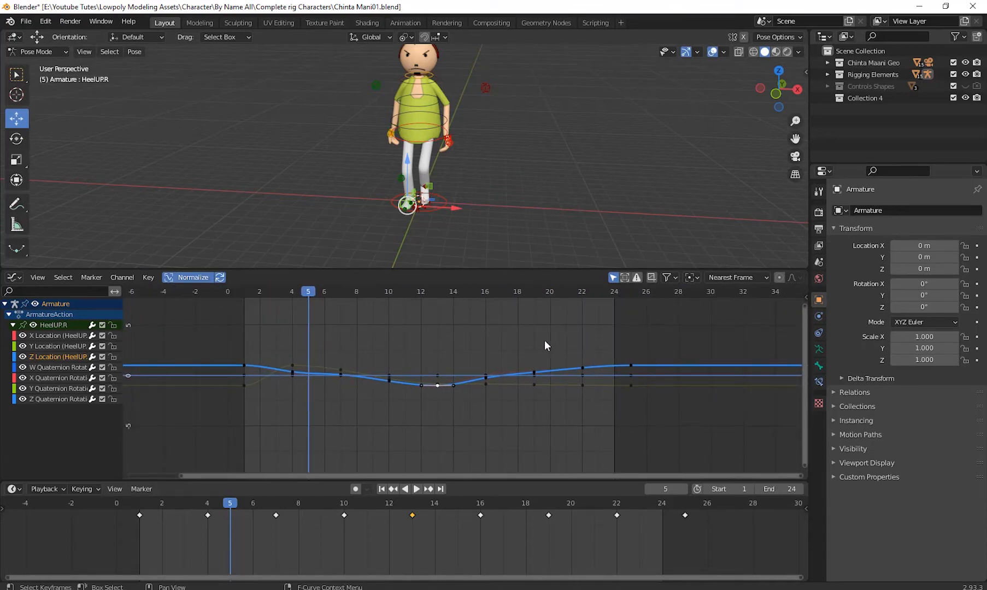
pyautogui.scroll(2, 528, 391)
pyautogui.moveTo(528, 390); pyautogui.dragTo(527, 406, button='middle')
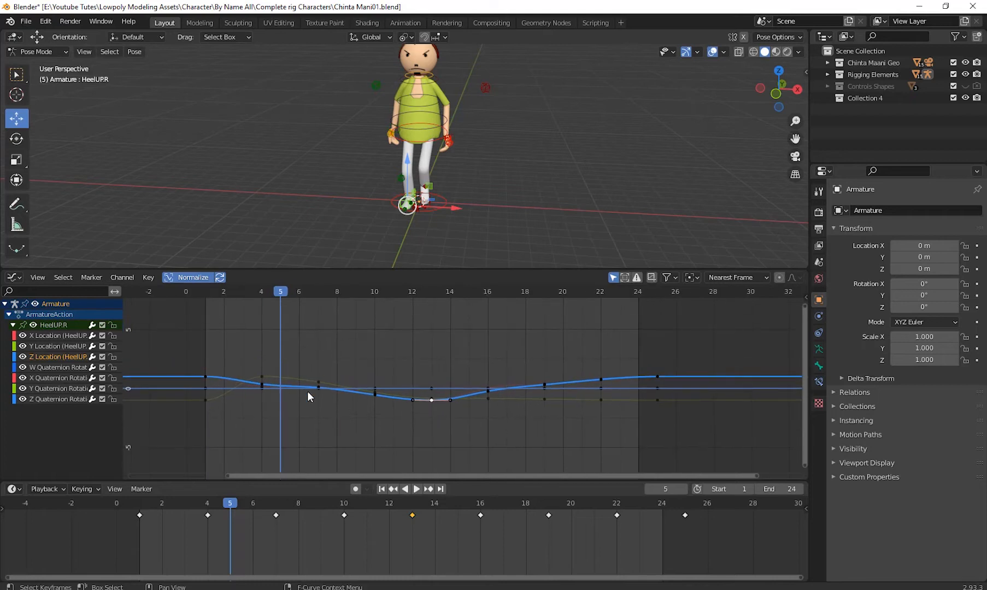
pyautogui.scroll(1, 452, 411)
pyautogui.moveTo(419, 413); pyautogui.dragTo(418, 414, button='middle')
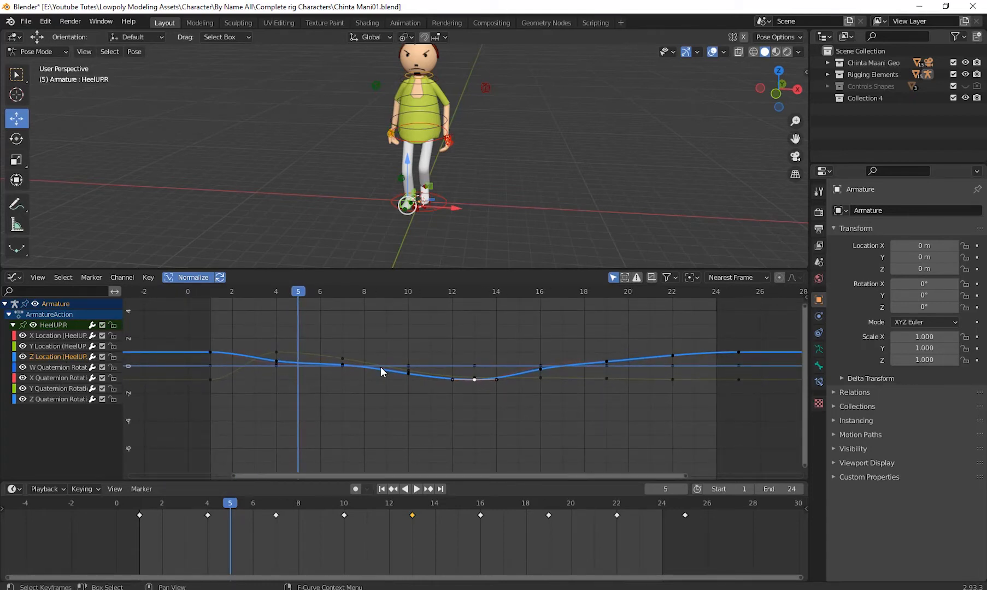
# - Hide every HeelUP.R channel except Z Location in the Graph Editor
pyautogui.click(23, 367)
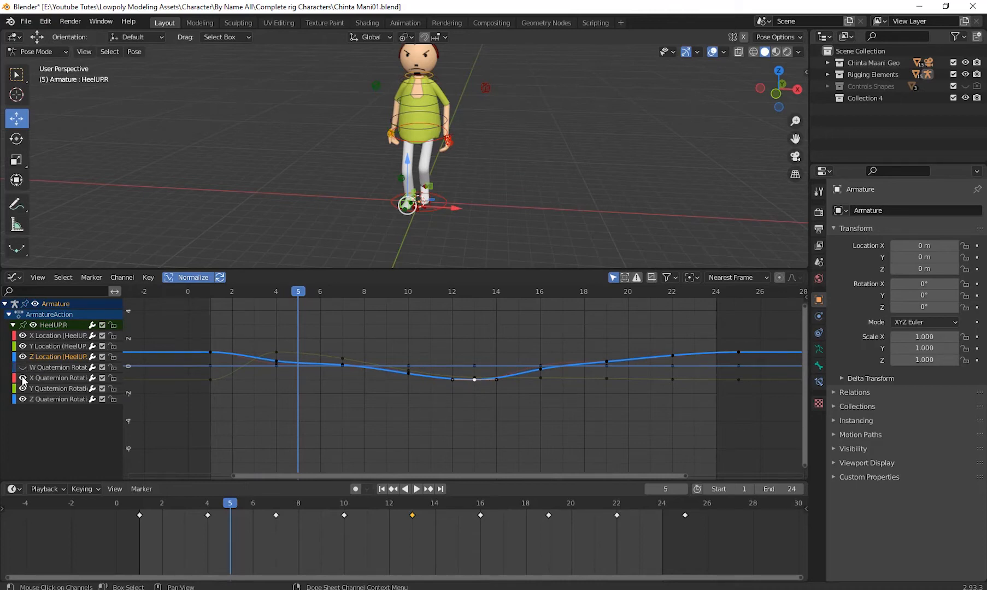
pyautogui.click(22, 377)
pyautogui.click(23, 399)
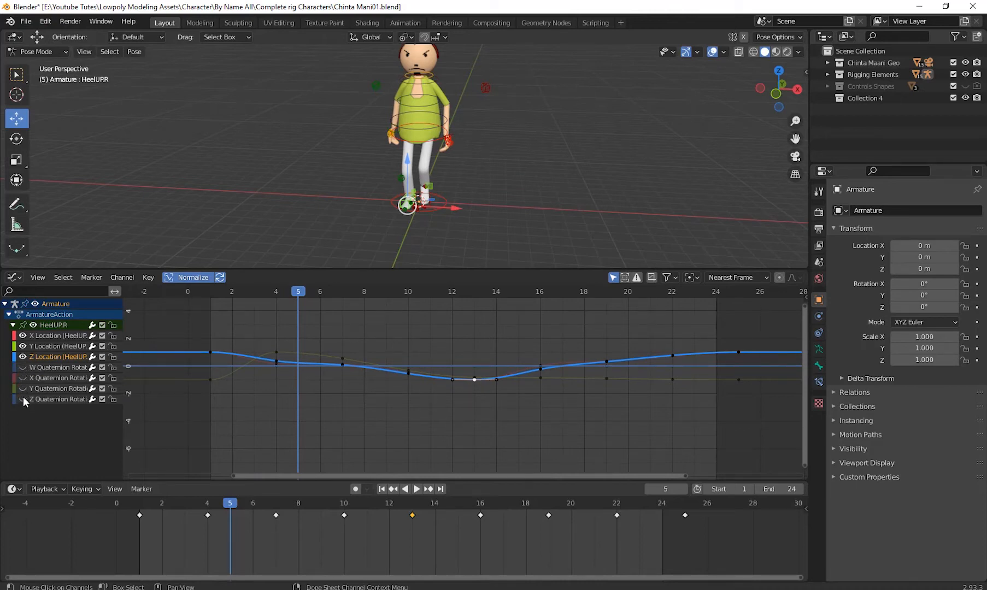
pyautogui.click(22, 346)
pyautogui.click(22, 335)
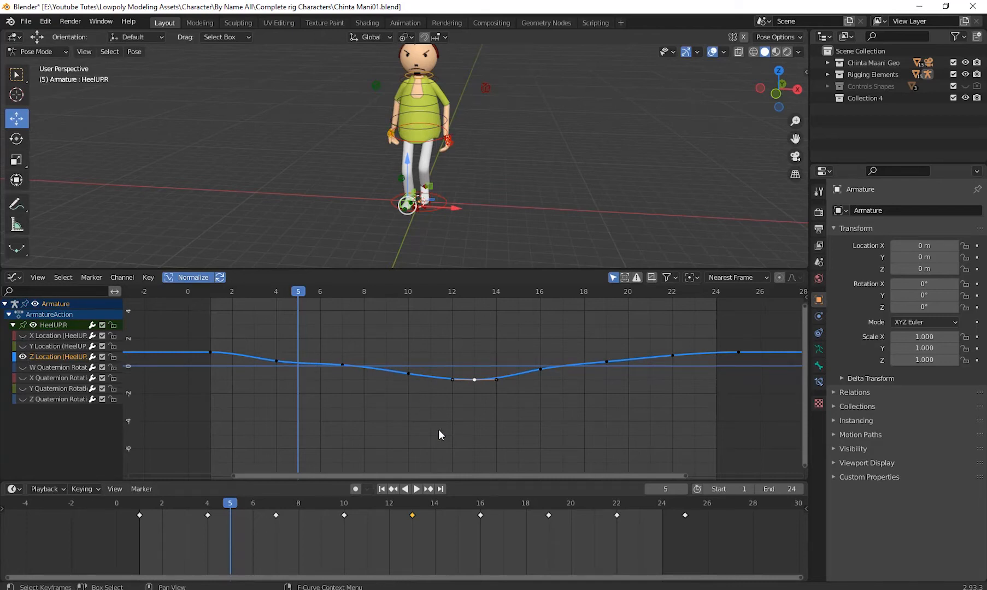
# - Select all keyframes of the HeelUP.R Z Location curve to inspect its handles across the walk cycle
pyautogui.moveTo(173, 322); pyautogui.dragTo(809, 439)
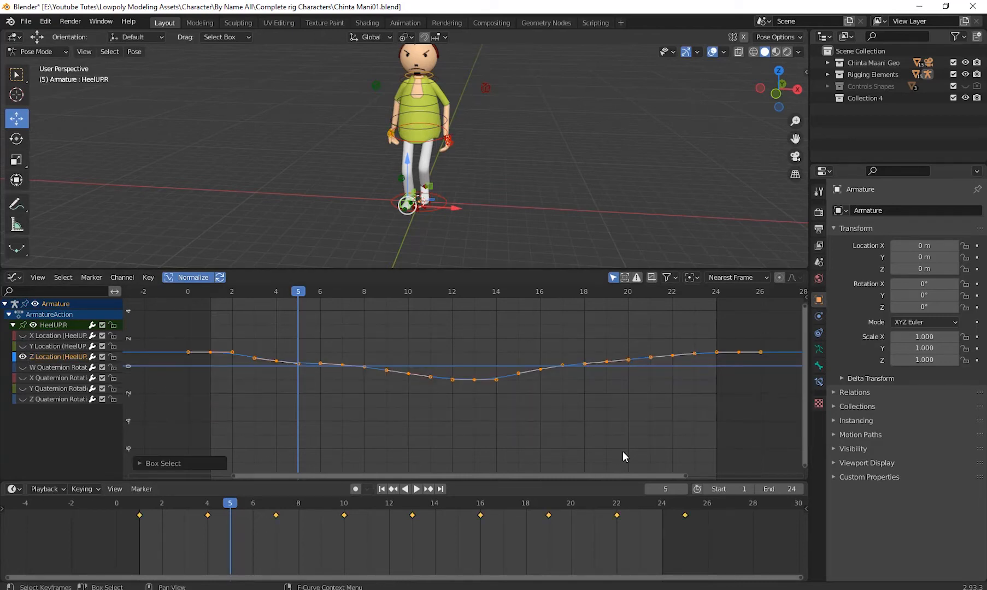
pyautogui.scroll(2, 473, 418)
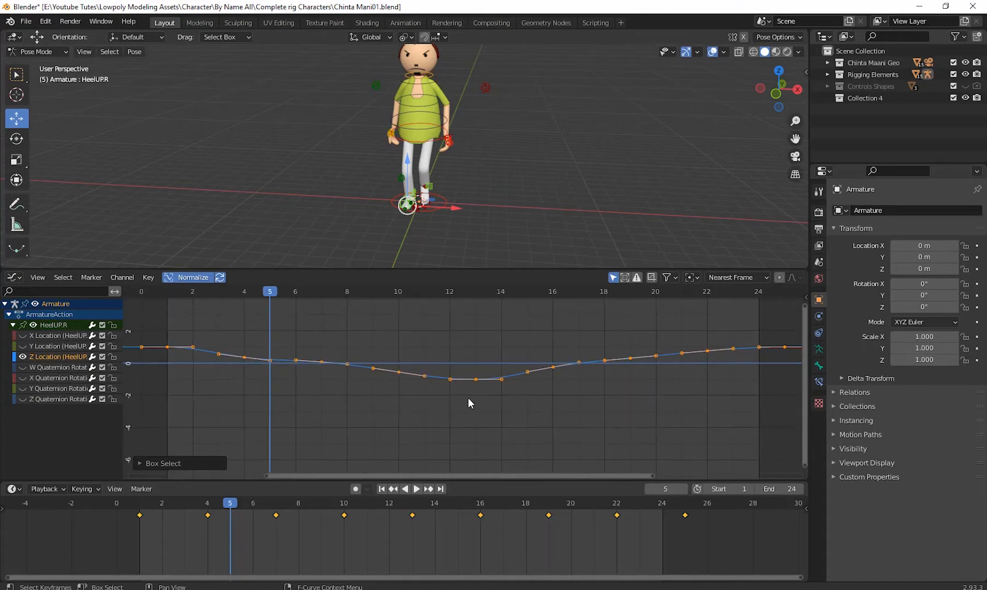
pyautogui.scroll(-4, 468, 398)
pyautogui.moveTo(482, 400)
pyautogui.keyDown('shift'); pyautogui.mouseDown(button='middle')
pyautogui.moveTo(447, 414)
pyautogui.moveTo(469, 403)
pyautogui.mouseUp(button='middle'); pyautogui.keyUp('shift')
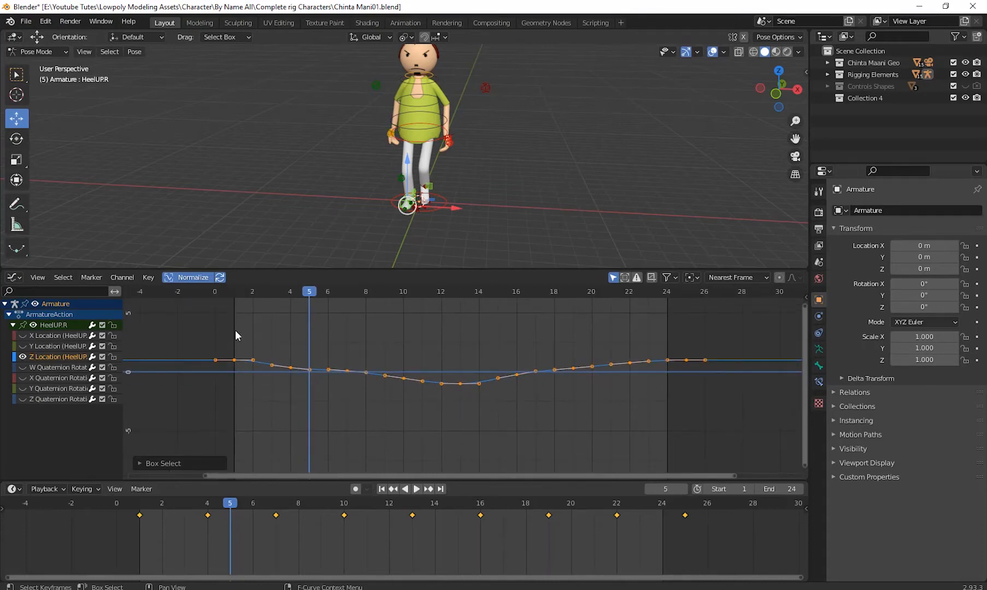
pyautogui.moveTo(235, 330); pyautogui.dragTo(768, 419)
# - Play the animation from frame 1 and examine the heel's movement from the side against its Z Location curve
pyautogui.moveTo(610, 65); pyautogui.dragTo(533, 196, button='middle')
pyautogui.moveTo(311, 292); pyautogui.dragTo(236, 306)
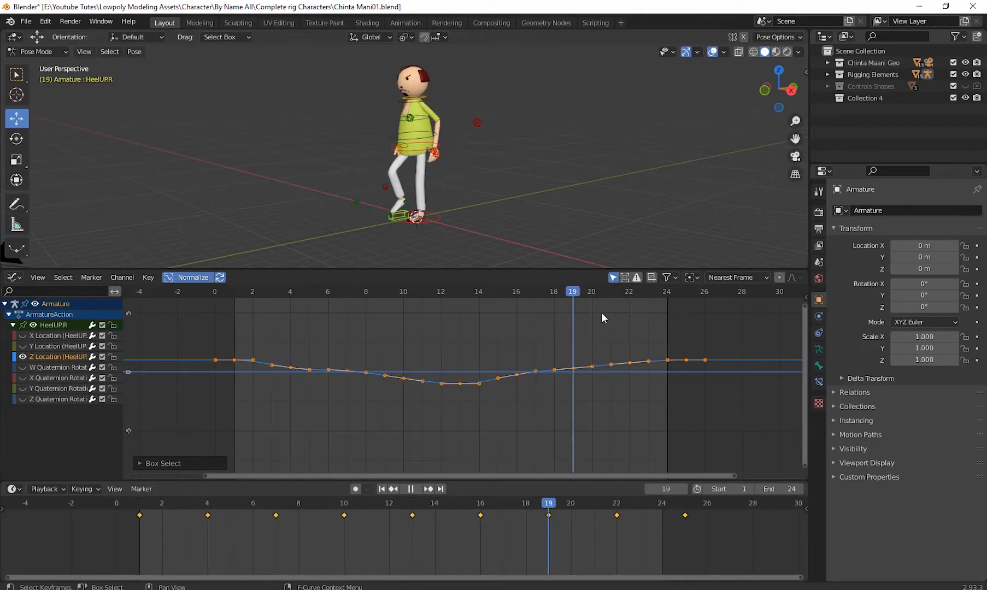
pyautogui.moveTo(602, 313); pyautogui.dragTo(321, 395)
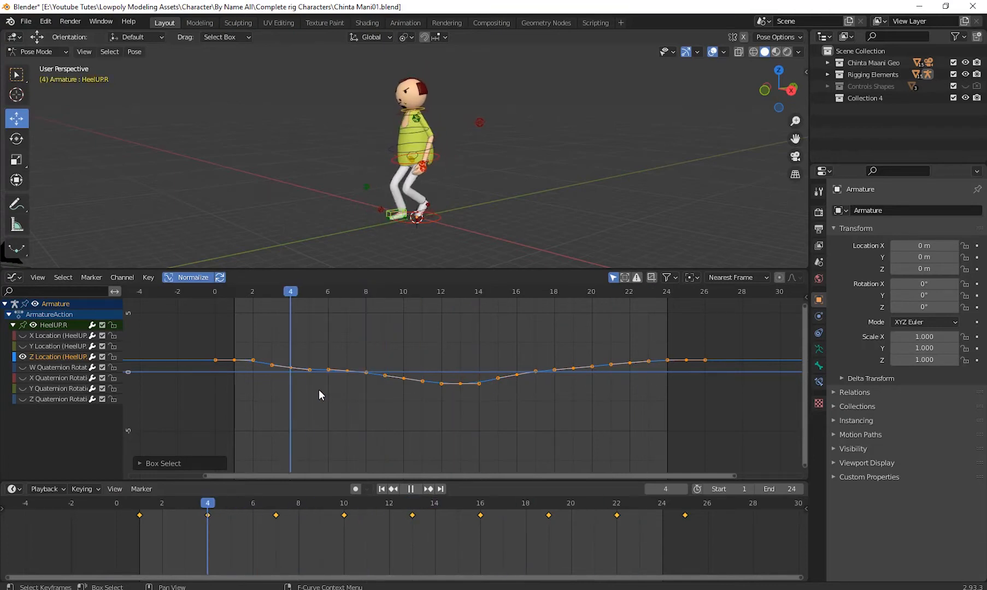
pyautogui.press('space')
pyautogui.moveTo(322, 271); pyautogui.dragTo(330, 323)
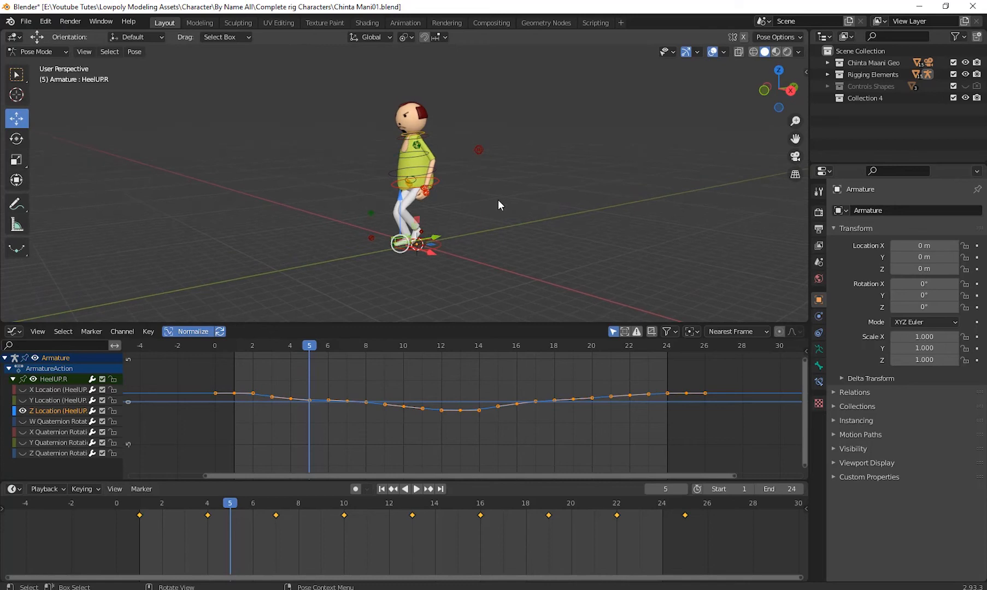
# - Select all of the rig's bone controls and all of their keyframes in the Graph Editor
pyautogui.moveTo(464, 136); pyautogui.dragTo(559, 221)
pyautogui.click(37, 51)
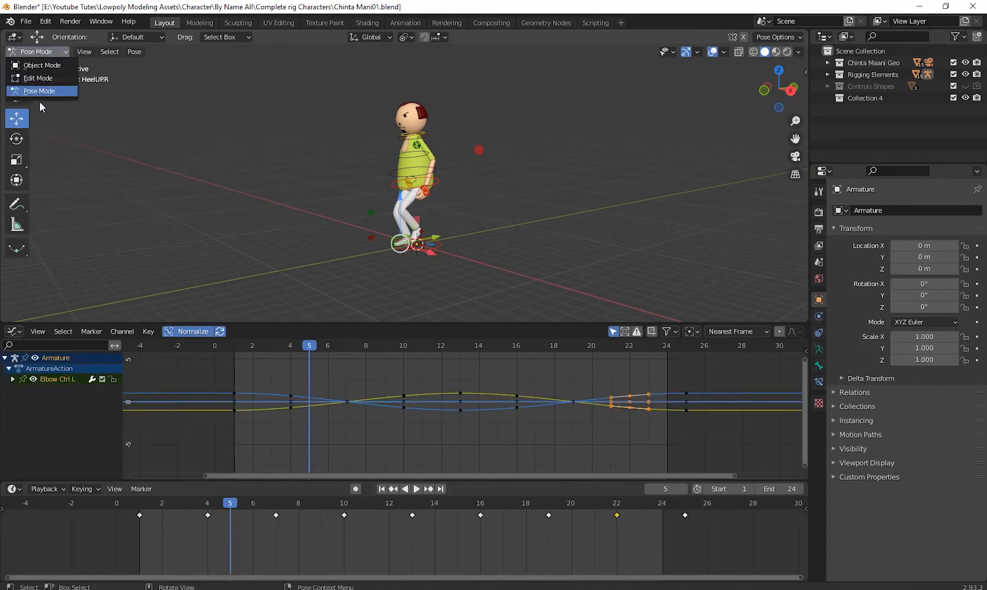
pyautogui.moveTo(498, 222); pyautogui.dragTo(541, 191, button='middle')
pyautogui.press('a')
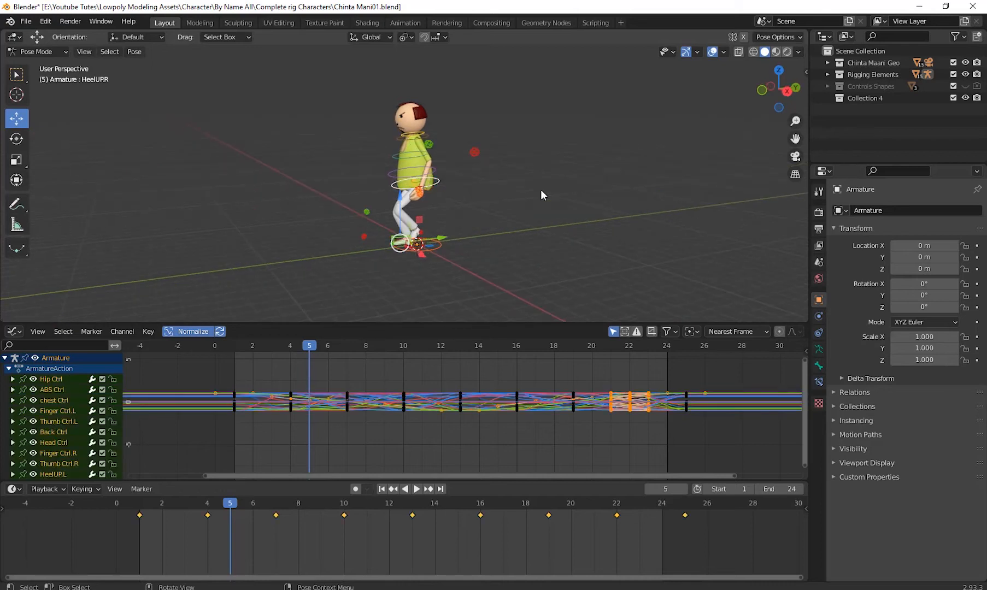
pyautogui.moveTo(222, 370); pyautogui.dragTo(722, 440)
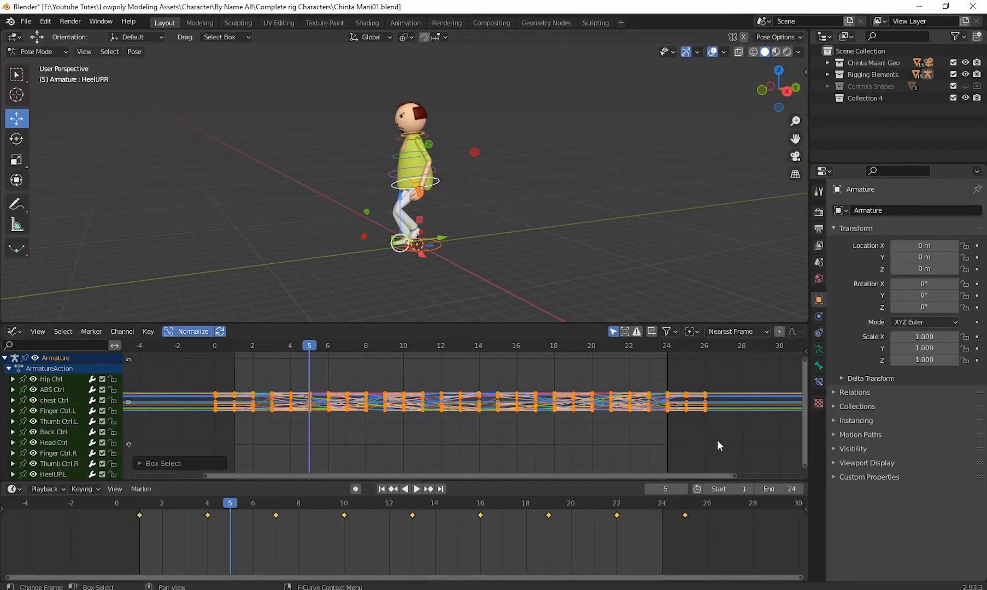
# - Turn off curve normalization, enlarge the Graph Editor, and reselect all keyframes of the rig's curves
pyautogui.click(196, 332)
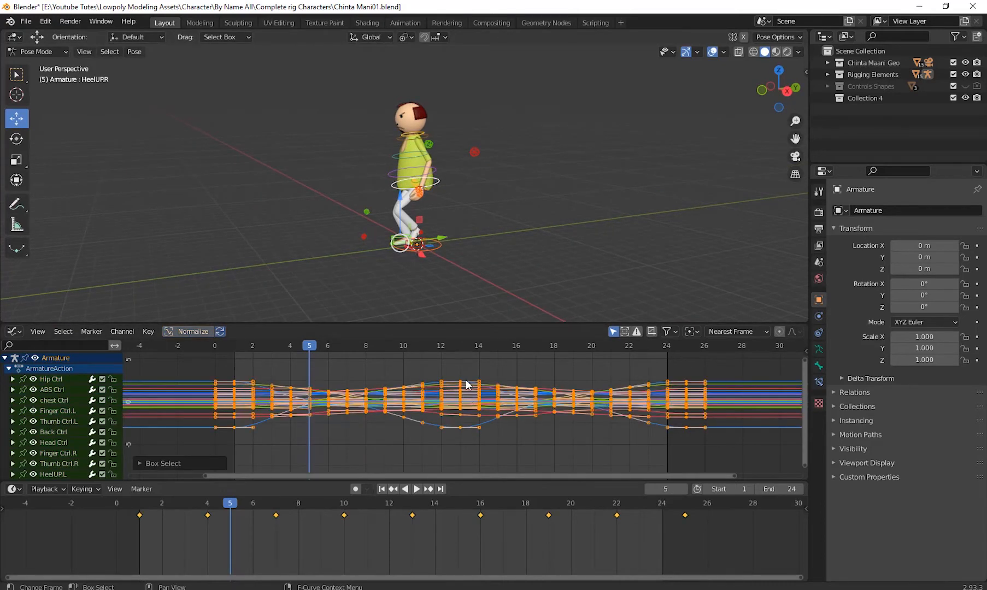
pyautogui.moveTo(403, 323); pyautogui.dragTo(406, 194)
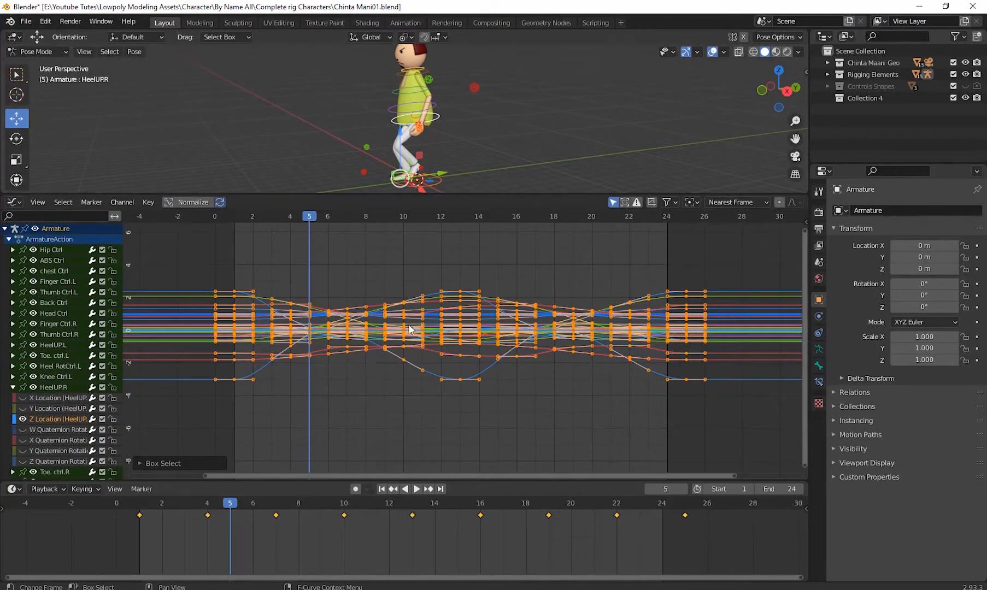
pyautogui.scroll(-2, 410, 333)
pyautogui.moveTo(406, 350); pyautogui.dragTo(407, 357, button='middle')
pyautogui.click(702, 432)
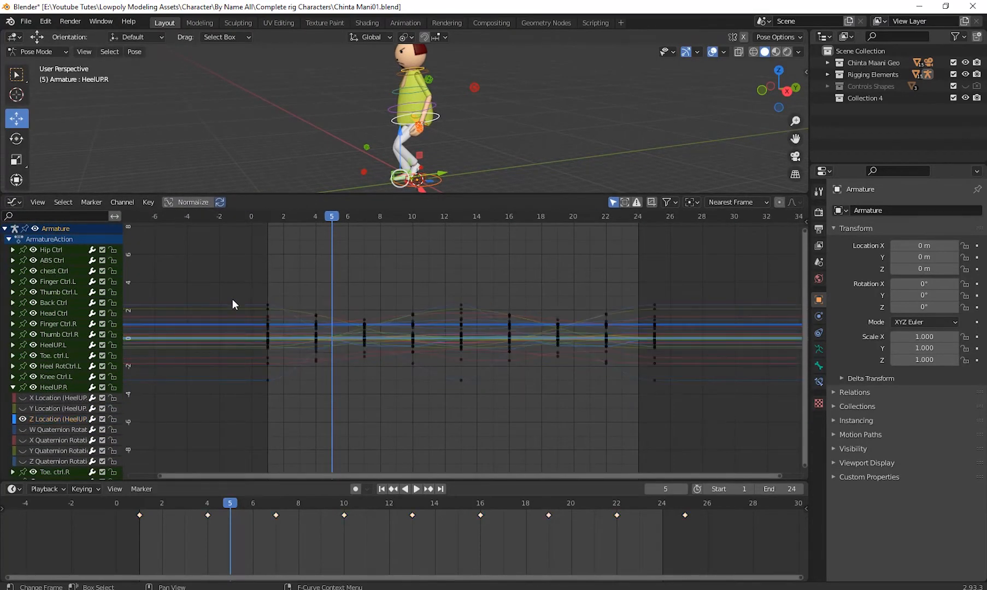
pyautogui.moveTo(218, 263); pyautogui.dragTo(795, 449)
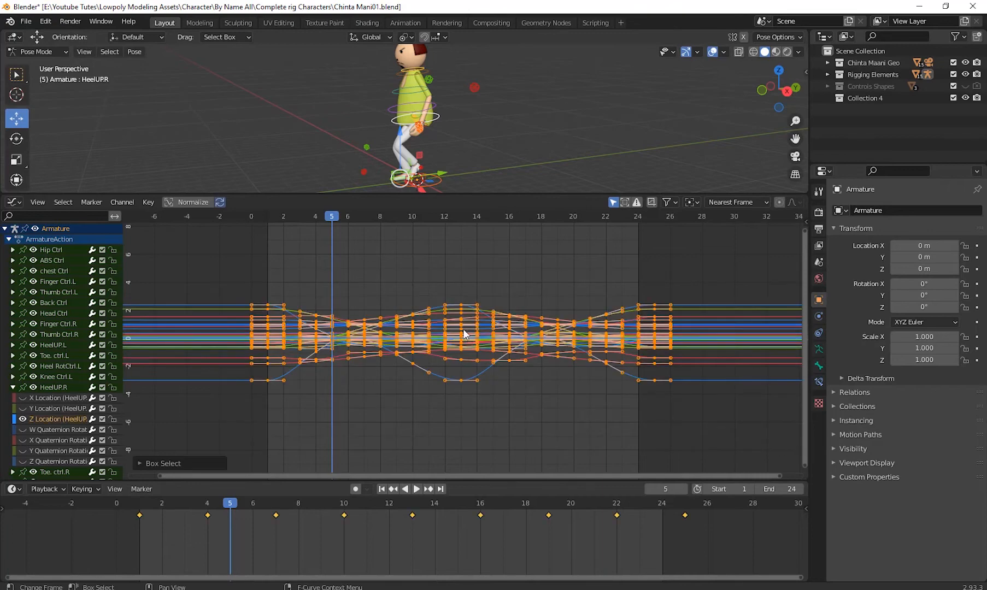
pyautogui.scroll(1, 463, 334)
pyautogui.scroll(1, 485, 416)
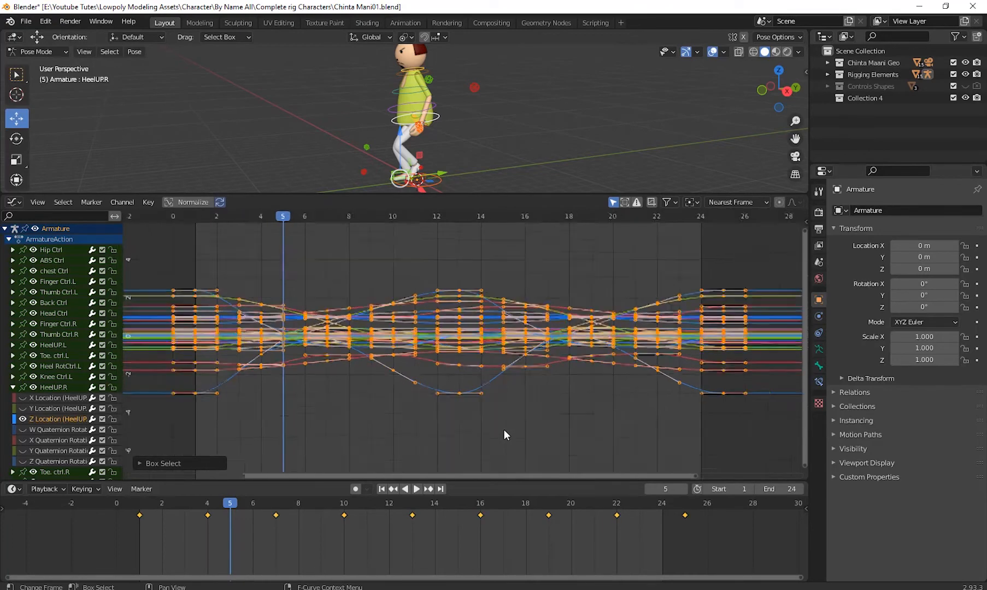
pyautogui.scroll(-2, 504, 430)
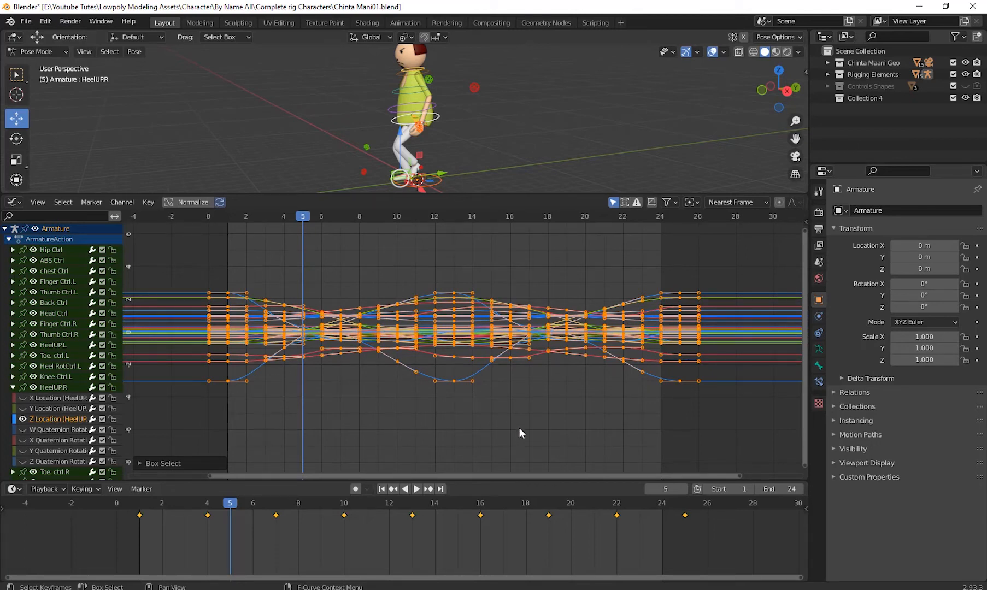
# - Set all selected keyframes to Linear interpolation and select the frame 13 keyframe on HeelUP.R's Z Location curve
pyautogui.rightClick(355, 334)
pyautogui.moveTo(355, 334)
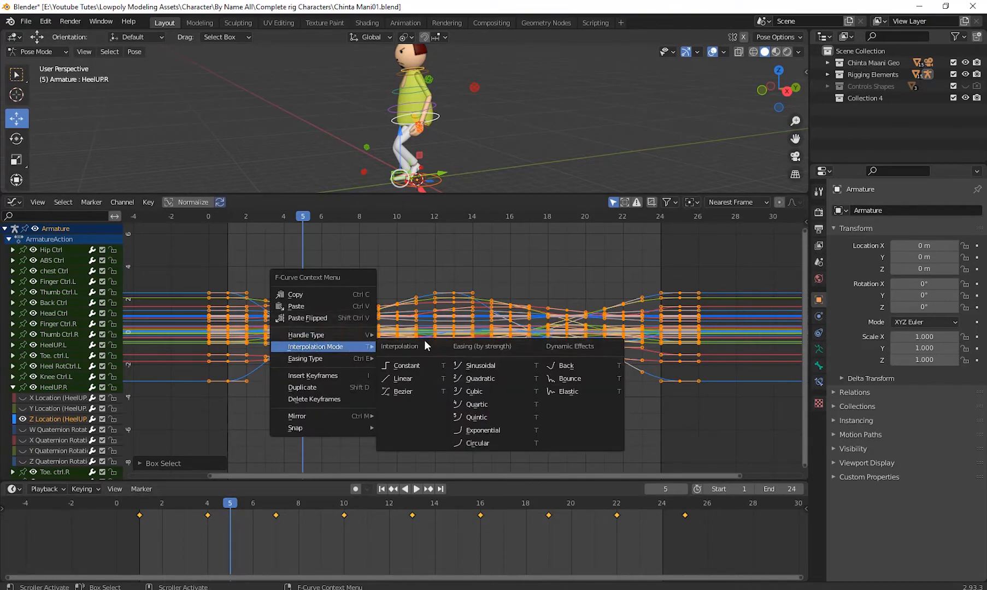
pyautogui.click(410, 378)
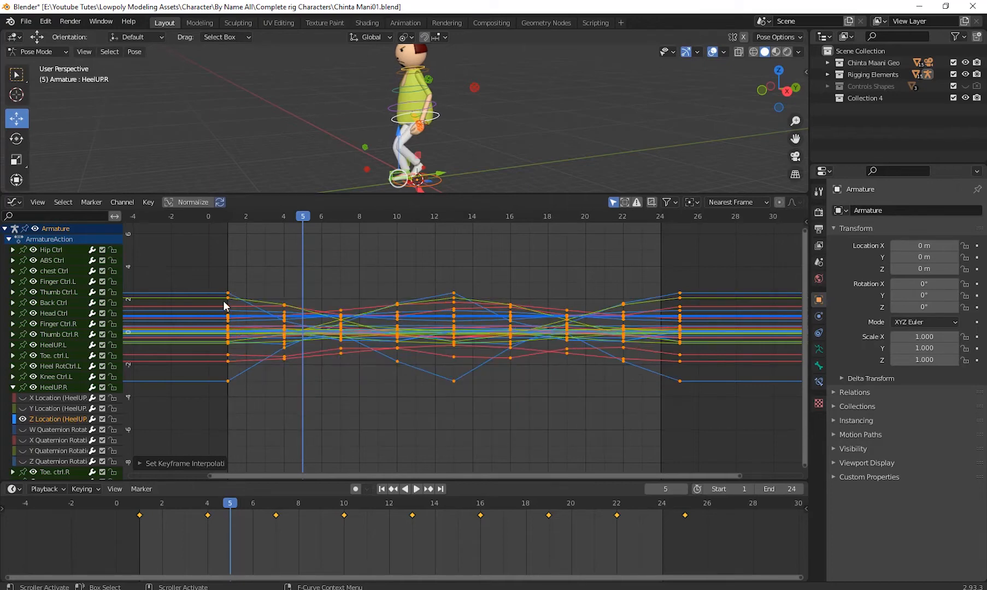
pyautogui.click(435, 390)
pyautogui.click(455, 380)
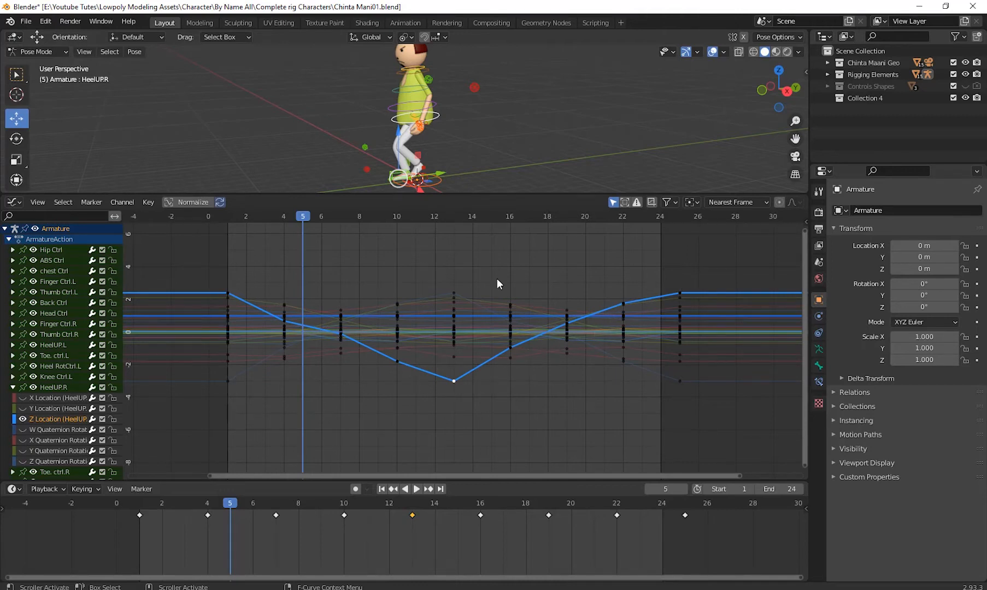
# - Return to frame 1, enlarge the 3D viewport, and play the walk cycle with no bones selected
pyautogui.moveTo(304, 216); pyautogui.dragTo(225, 251)
pyautogui.moveTo(481, 193); pyautogui.dragTo(498, 309)
pyautogui.press('space')
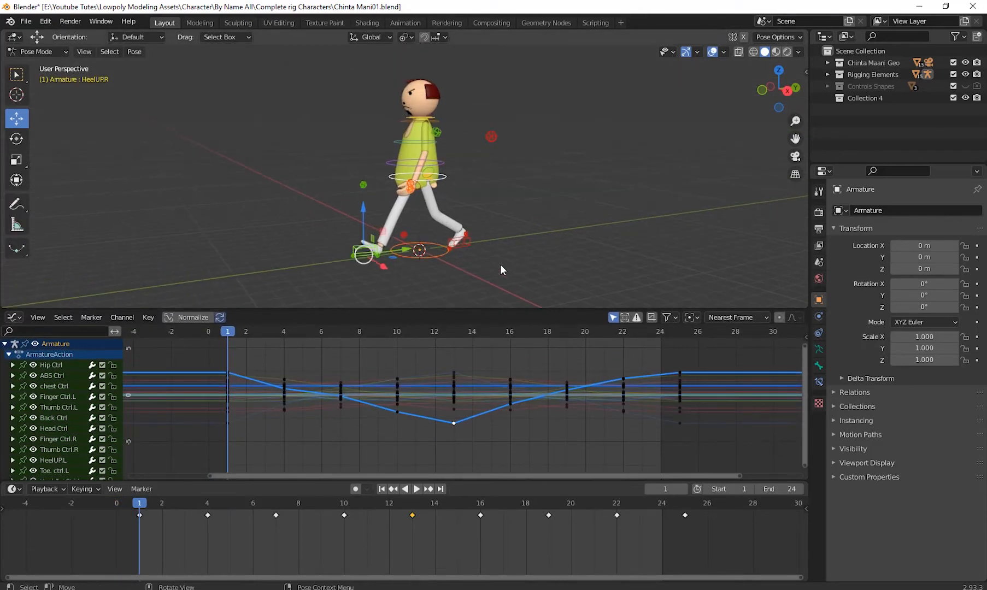
pyautogui.click(586, 249)
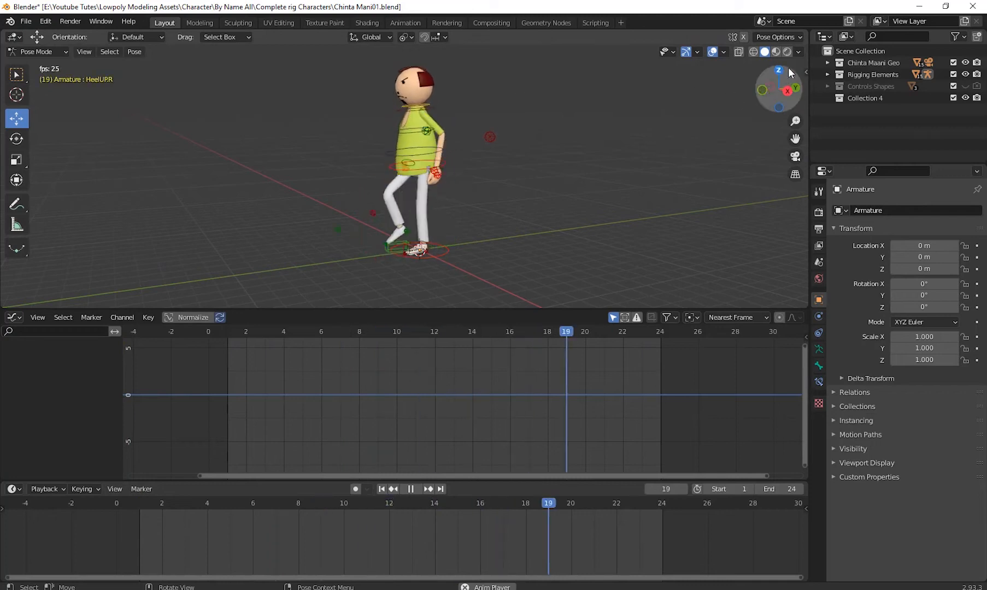
# - Hide the viewport overlays, examine the playing walk cycle from the side, and stop playback at frame 1
pyautogui.click(711, 51)
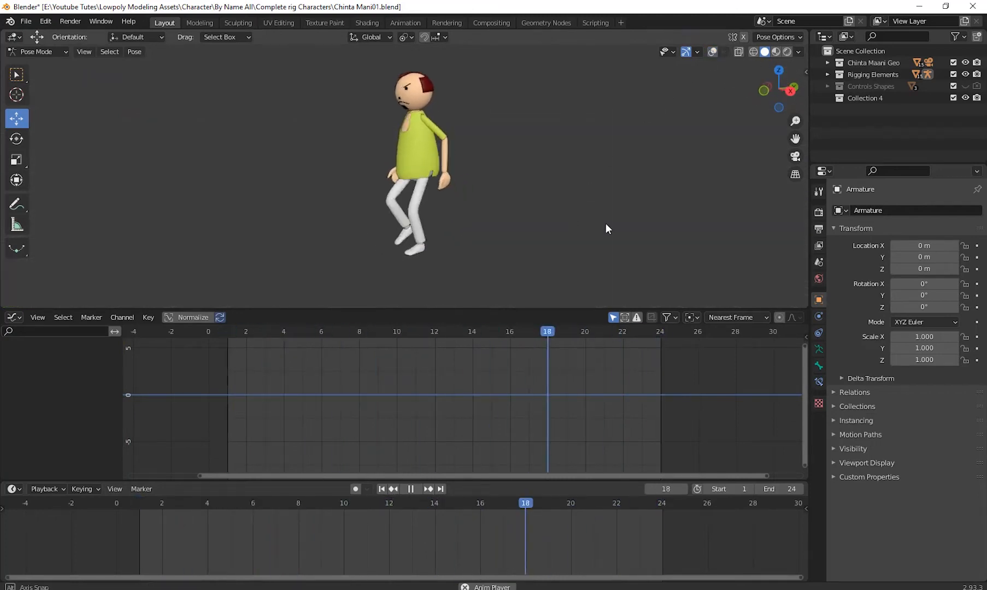
pyautogui.moveTo(546, 235); pyautogui.dragTo(400, 268, button='middle')
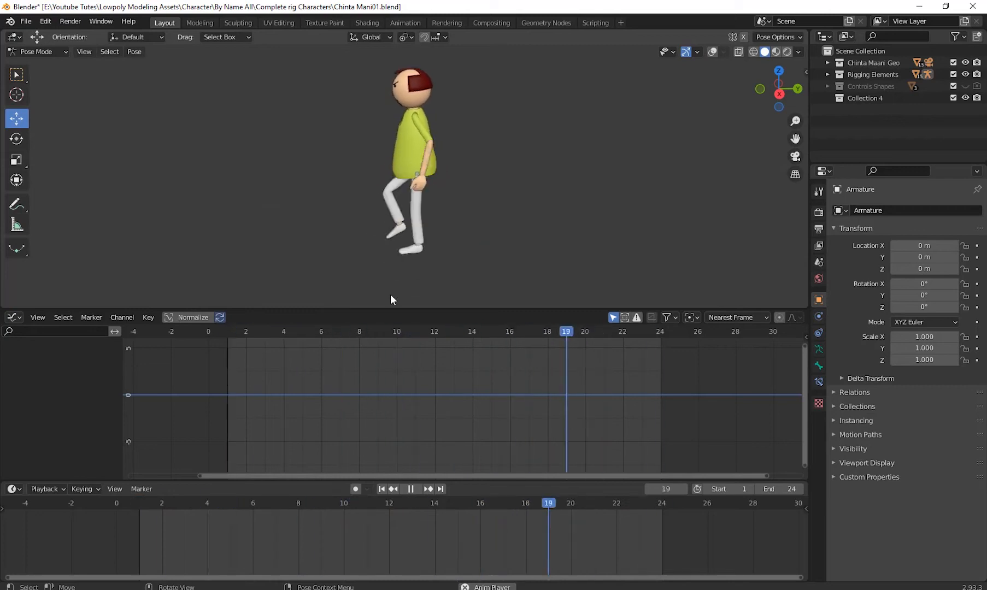
pyautogui.moveTo(472, 239); pyautogui.dragTo(535, 230, button='middle')
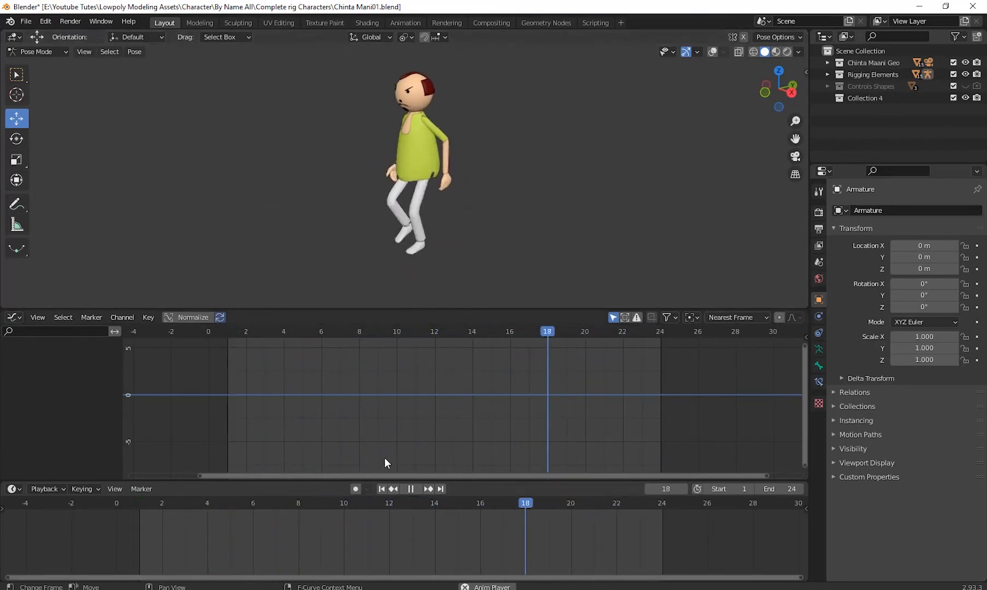
pyautogui.click(411, 490)
pyautogui.click(382, 489)
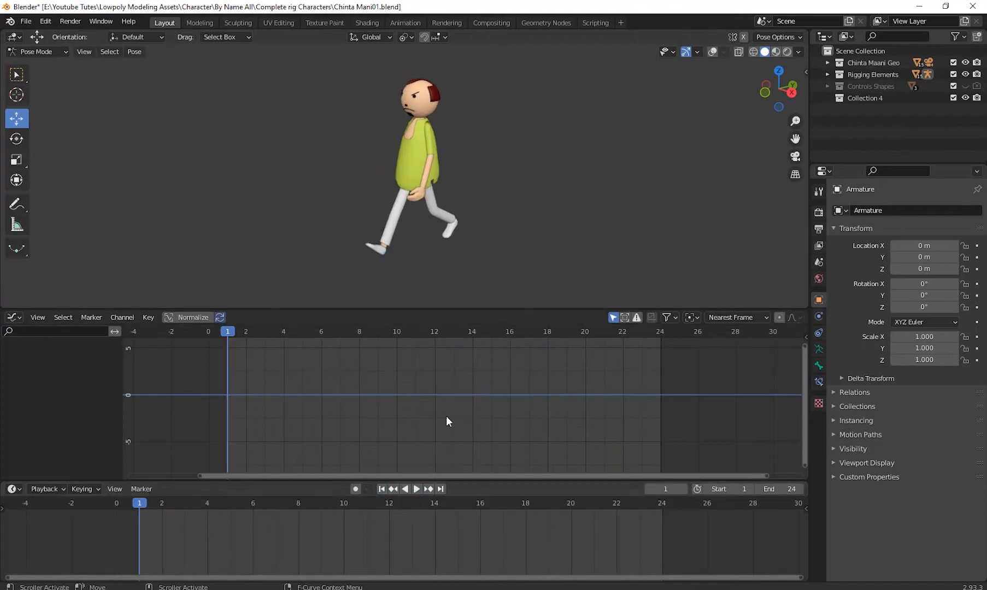
# - Enlarge the timeline area and set the animation's end frame to 100
pyautogui.moveTo(451, 480); pyautogui.dragTo(454, 437)
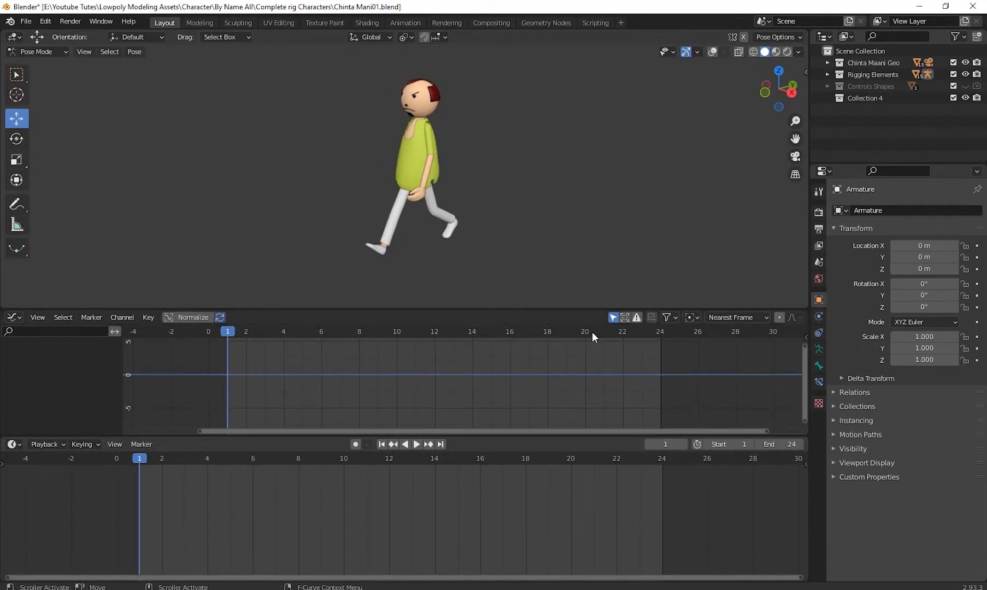
pyautogui.click(782, 449)
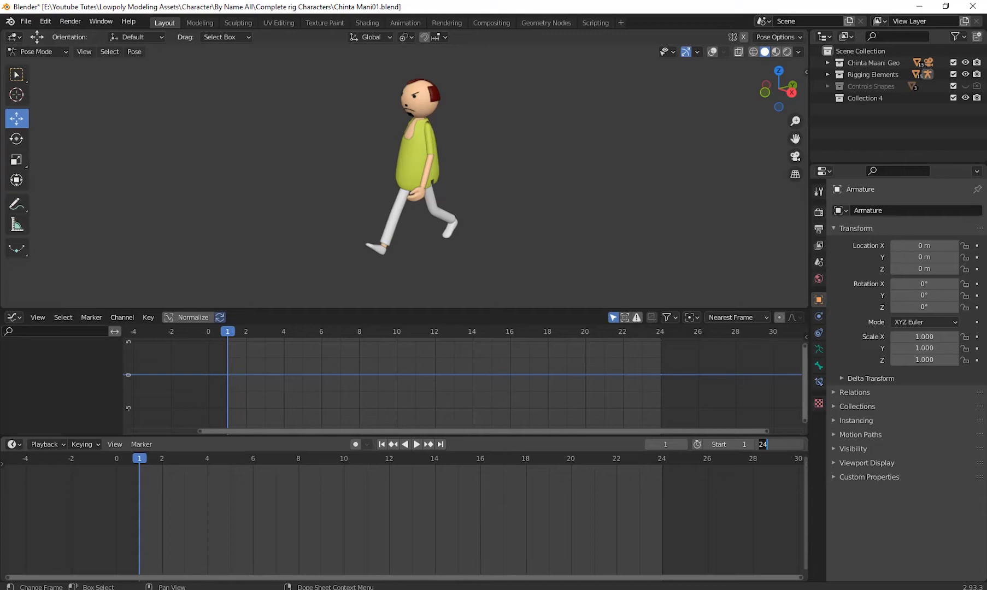
pyautogui.write('100')
pyautogui.press('Return')
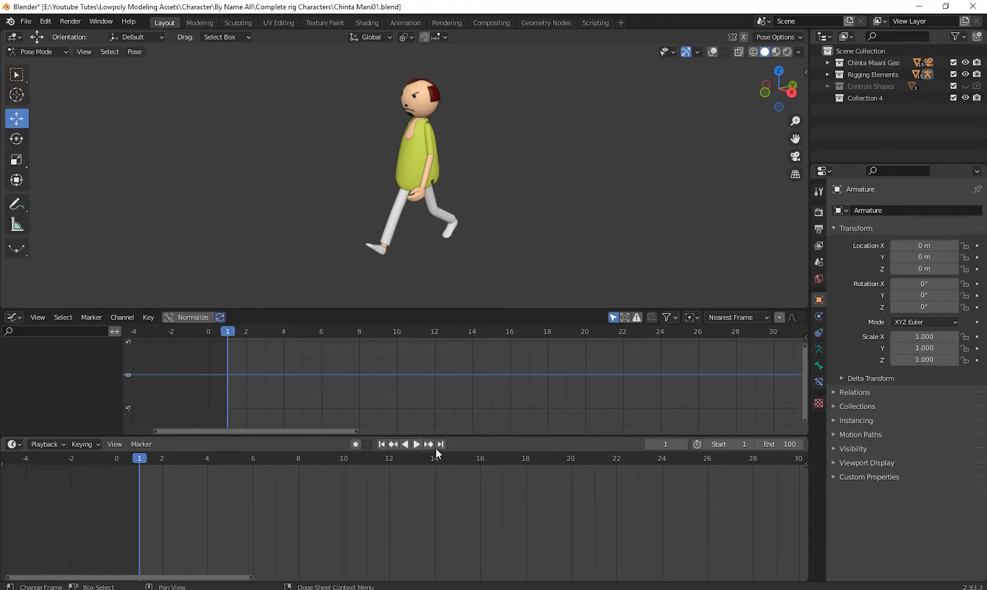
# - Fit frames 1 to 100 in the timeline, play the walk cycle, then inspect the pose at frame 25 and stop playback
pyautogui.keyDown('ctrl'); pyautogui.moveTo(611, 520); pyautogui.dragTo(498, 529, button='middle'); pyautogui.keyUp('ctrl')
pyautogui.scroll(-2, 414, 538)
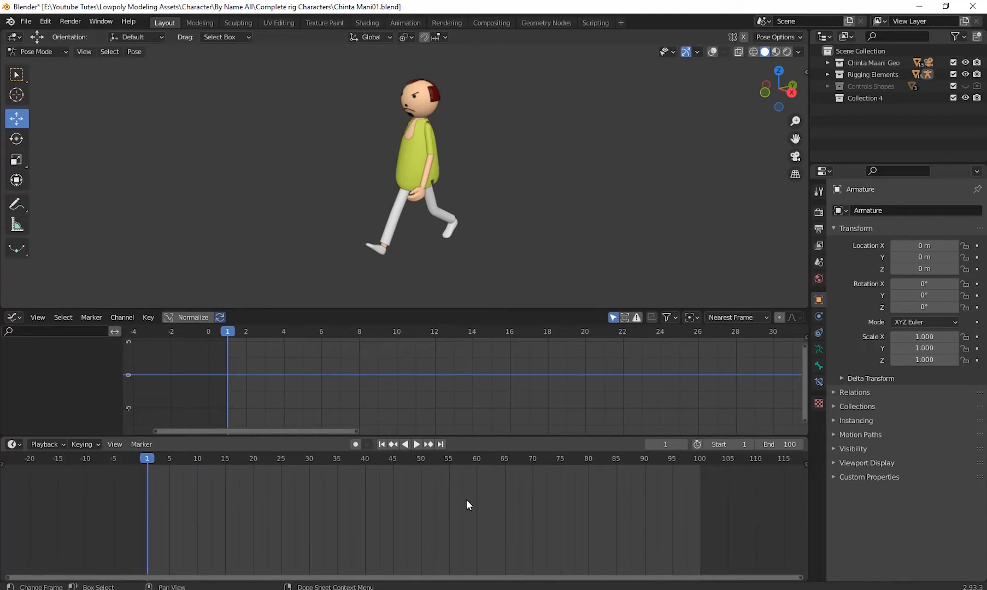
pyautogui.moveTo(449, 502); pyautogui.dragTo(445, 492, button='middle')
pyautogui.click(418, 445)
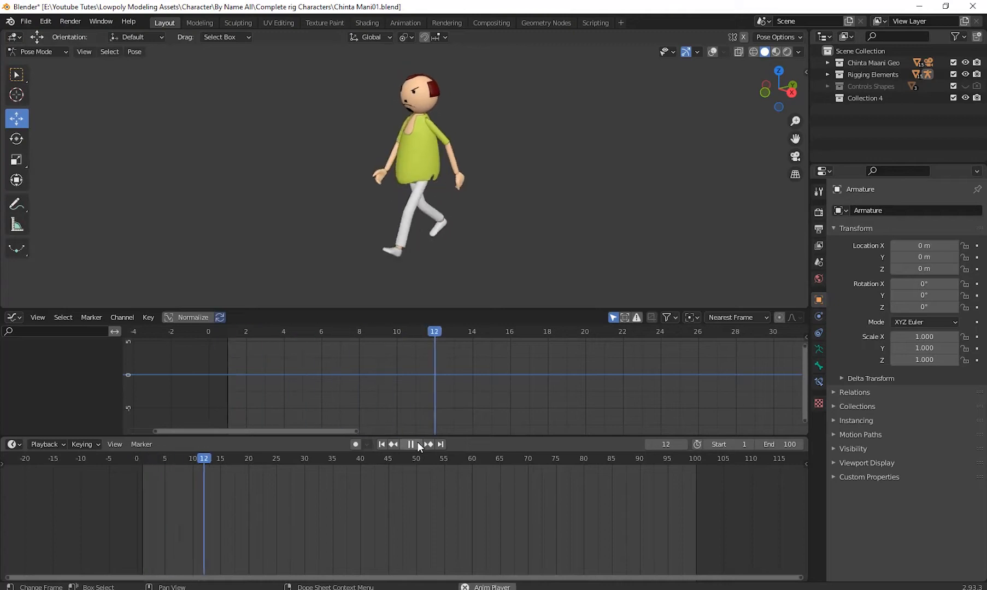
pyautogui.moveTo(359, 459); pyautogui.dragTo(274, 499)
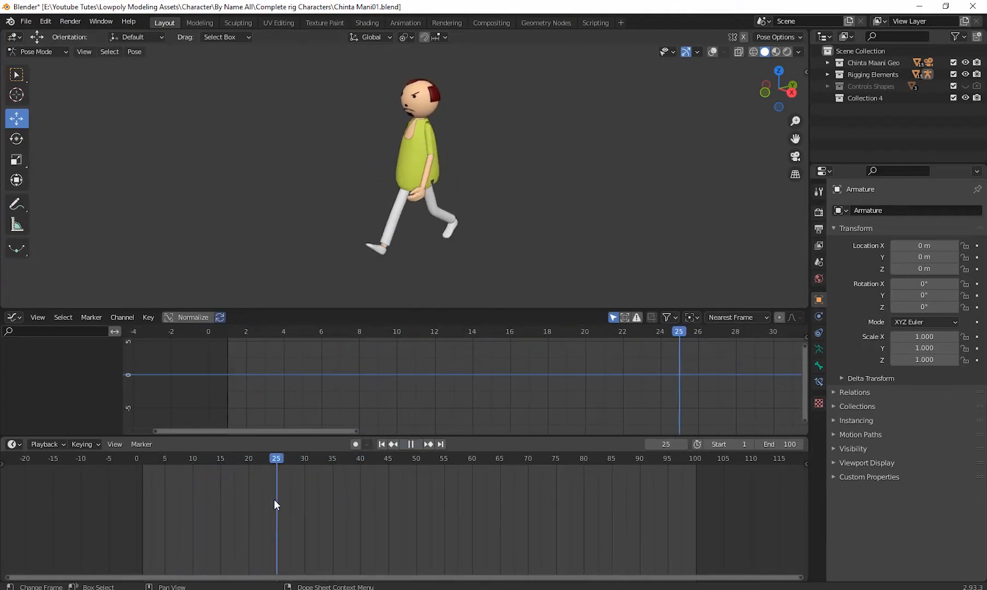
pyautogui.press('space')
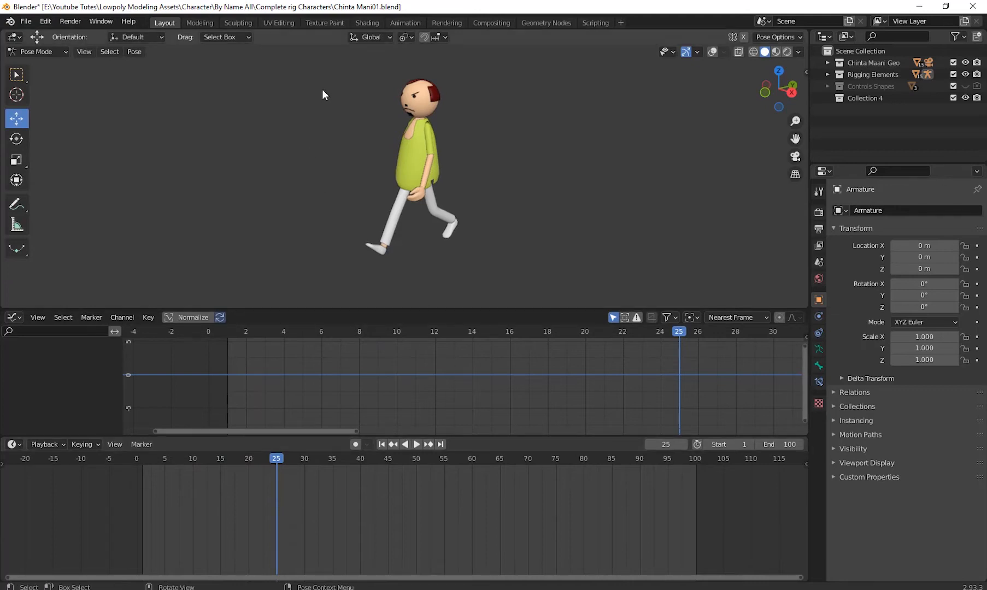
# - Set the animation's end frame to 500, fit the longer range in the timeline, and move the playhead to frame 24
pyautogui.click(777, 444)
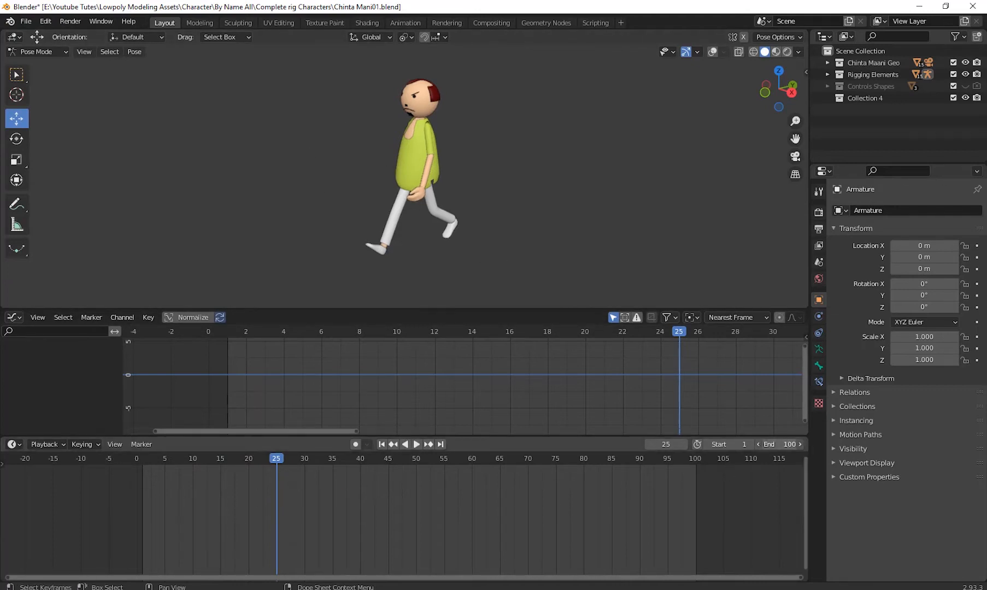
pyautogui.write('500')
pyautogui.press('Return')
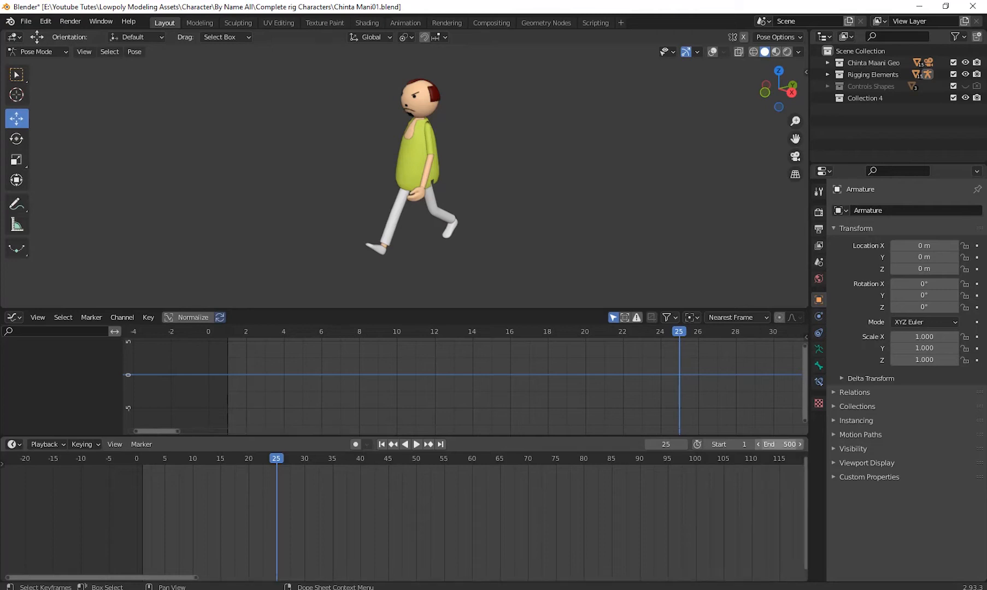
pyautogui.scroll(-2, 405, 489)
pyautogui.scroll(-4, 491, 526)
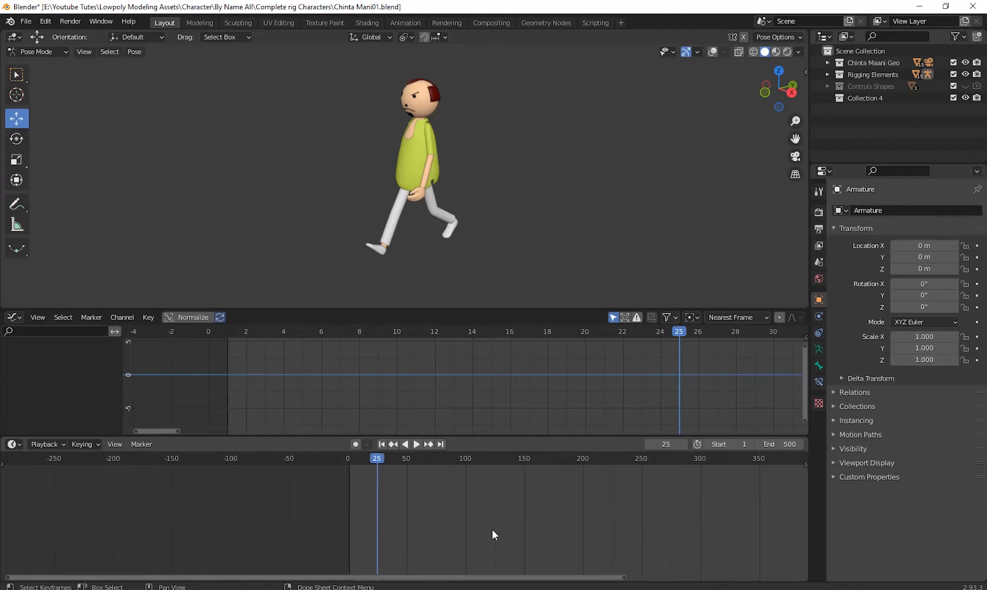
pyautogui.press('Home')
pyautogui.scroll(-1, 457, 545)
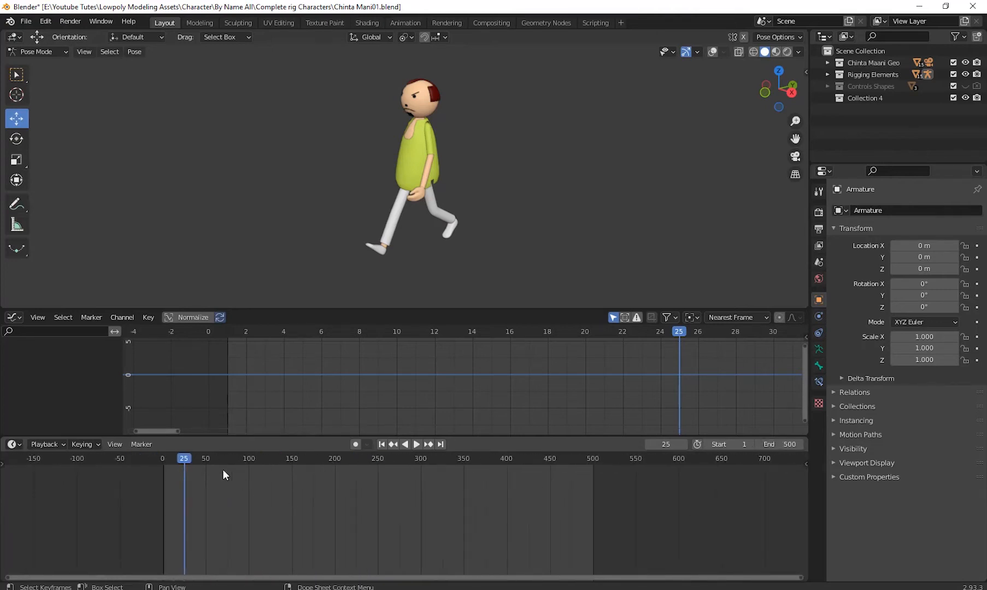
pyautogui.moveTo(186, 461); pyautogui.dragTo(184, 484)
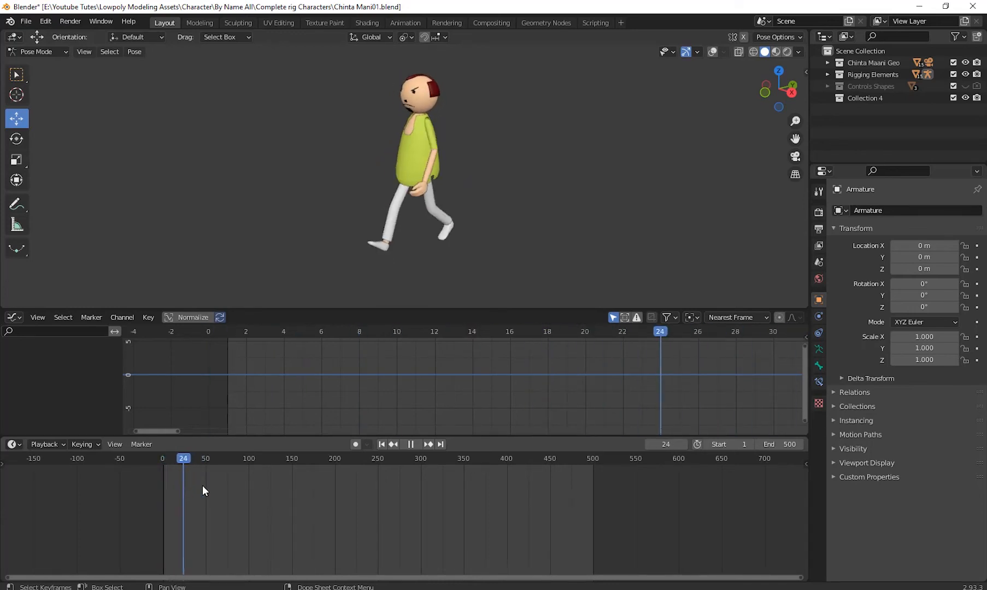
# - Set the animation's end frame to 100 and fit the shorter range in the timeline
pyautogui.click(782, 445)
pyautogui.write('100')
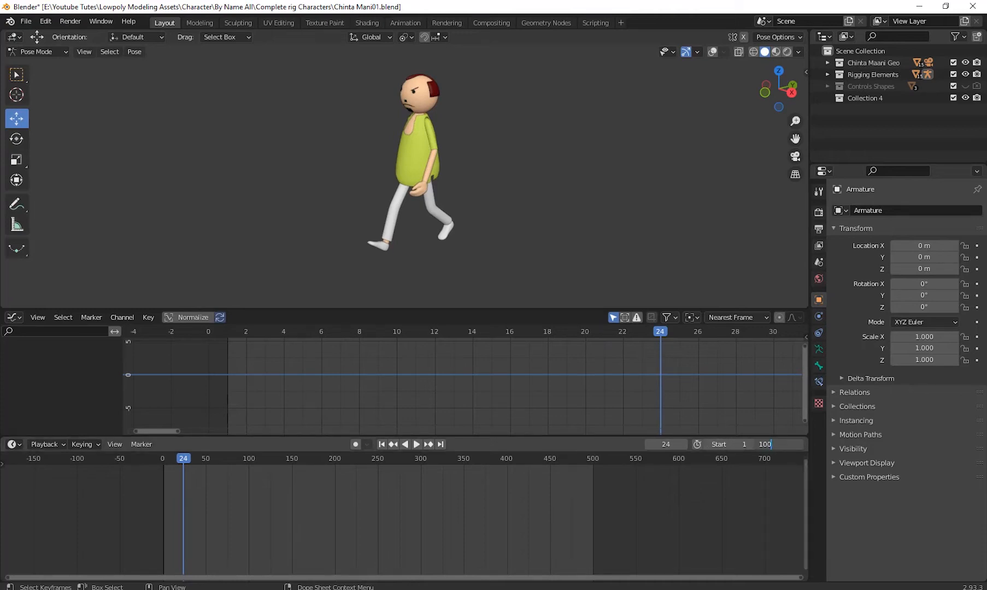
pyautogui.press('Return')
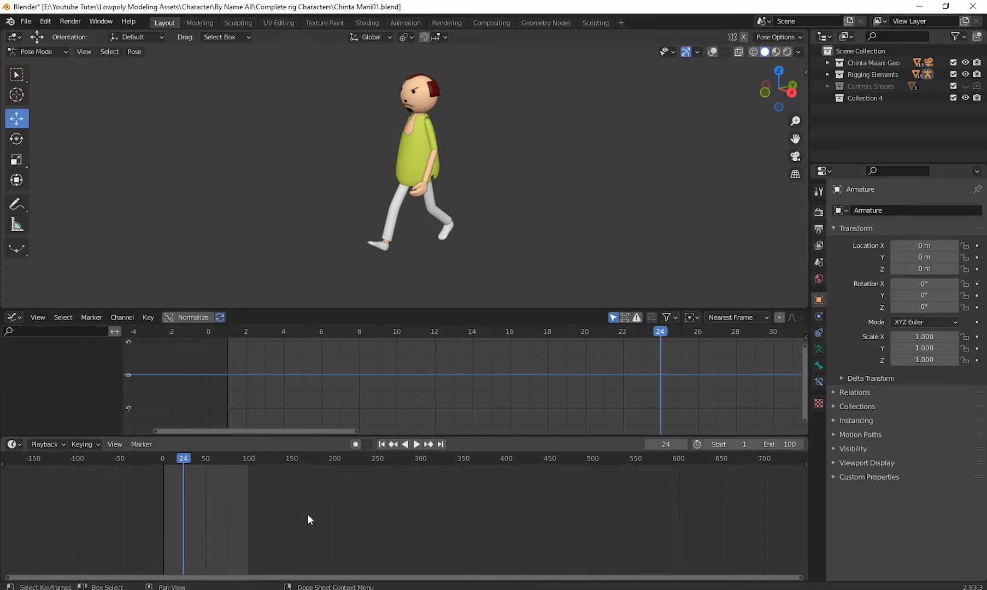
pyautogui.moveTo(291, 518); pyautogui.dragTo(483, 538, button='middle')
pyautogui.scroll(15, 481, 520)
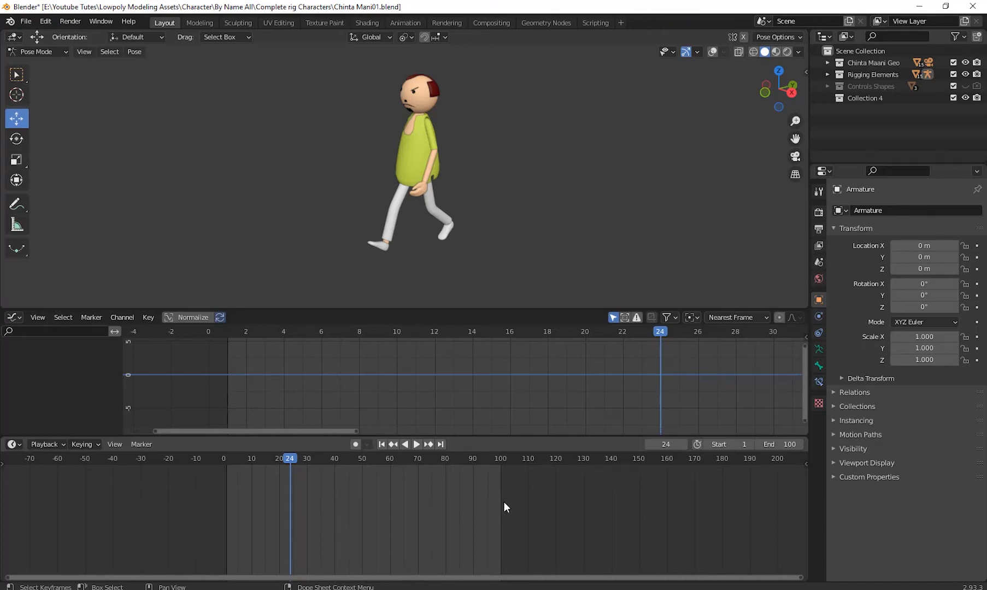
# - Show the viewport overlays and select all of the character's control bones
pyautogui.moveTo(470, 207); pyautogui.dragTo(474, 250, button='middle')
pyautogui.scroll(-1, 480, 216)
pyautogui.scroll(2, 485, 257)
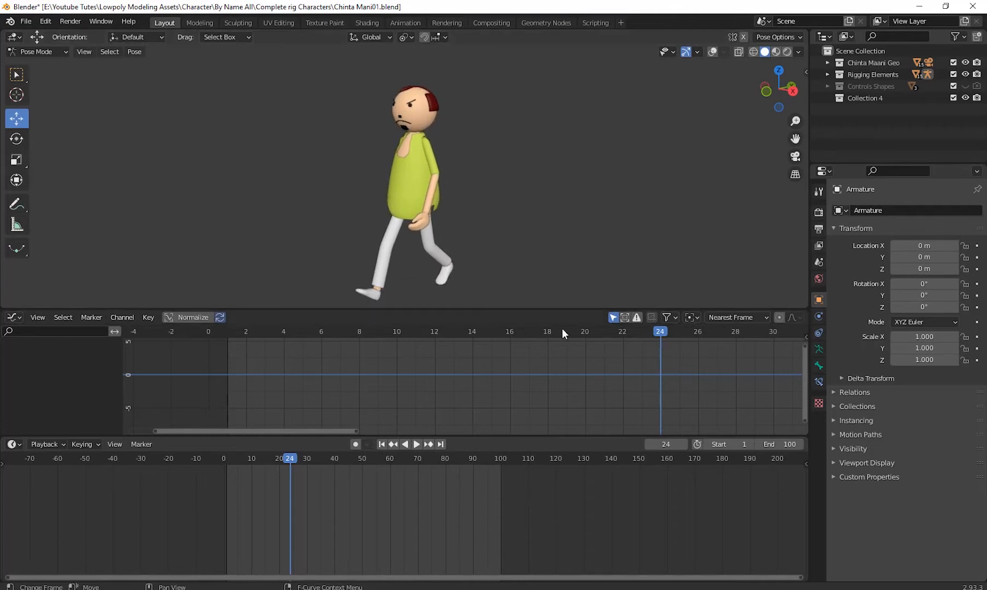
pyautogui.click(713, 52)
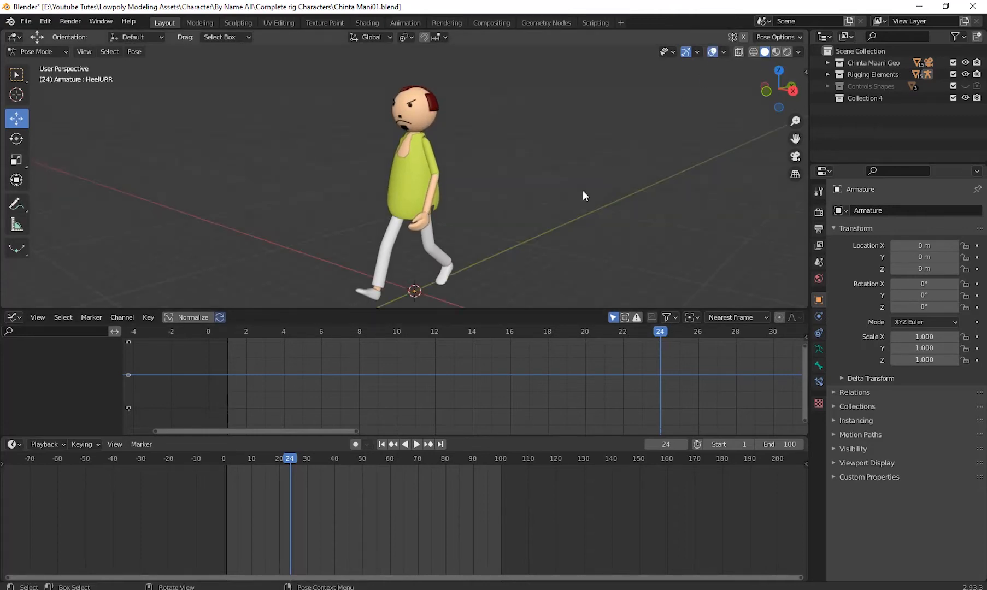
pyautogui.moveTo(583, 191); pyautogui.dragTo(507, 241, button='middle')
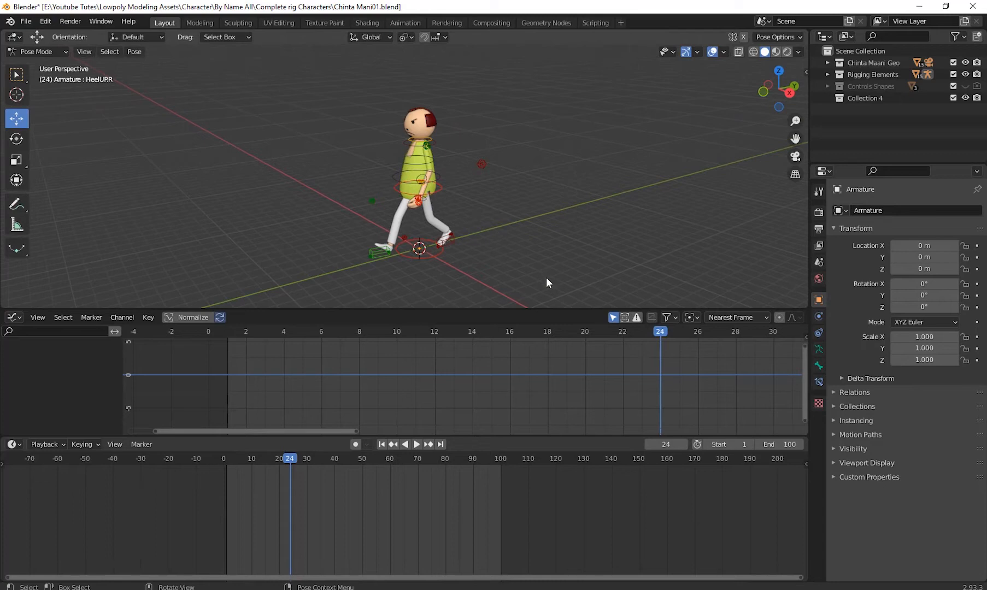
pyautogui.moveTo(555, 287); pyautogui.dragTo(300, 137)
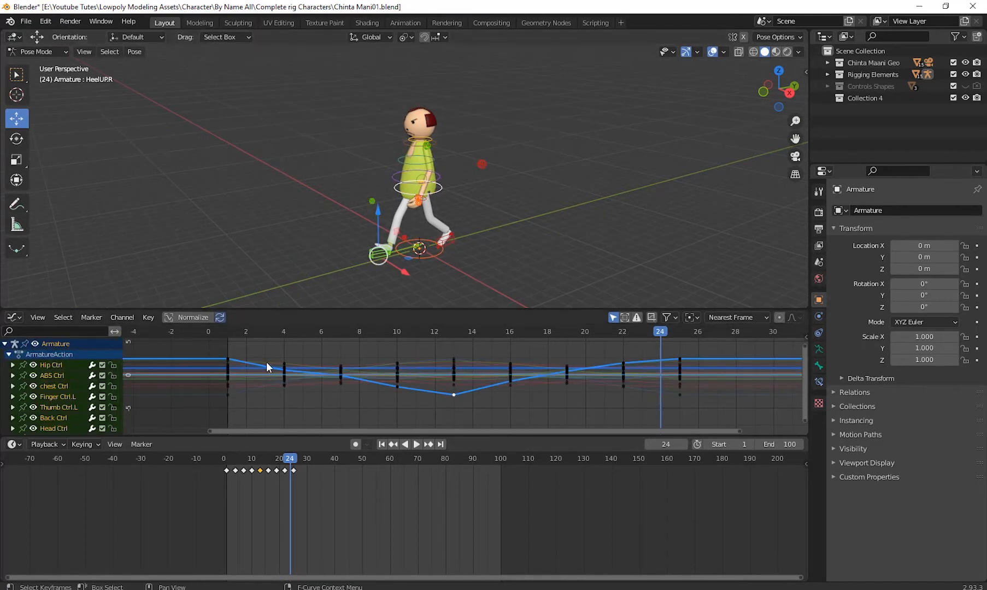
# - Select only the Hip Ctrl bone, then select all its keyframes and fit its curves in the Graph Editor
pyautogui.scroll(4, 470, 235)
pyautogui.keyDown('shift'); pyautogui.moveTo(488, 242); pyautogui.dragTo(503, 163, button='middle'); pyautogui.keyUp('shift')
pyautogui.scroll(2, 494, 207)
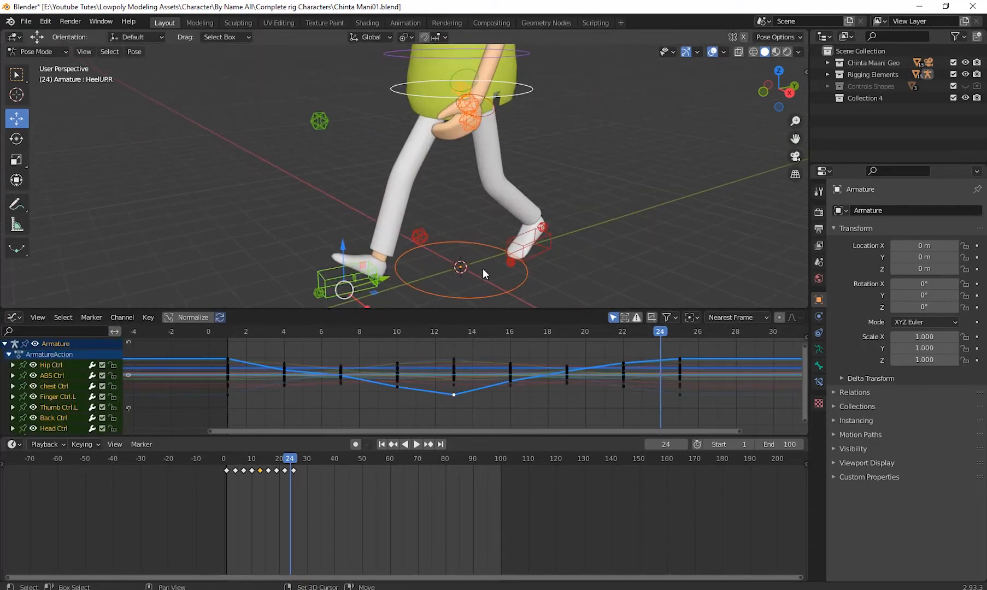
pyautogui.keyDown('shift'); pyautogui.moveTo(482, 268); pyautogui.dragTo(471, 310, button='middle'); pyautogui.keyUp('shift')
pyautogui.click(515, 145)
pyautogui.click(519, 141)
pyautogui.press('Home')
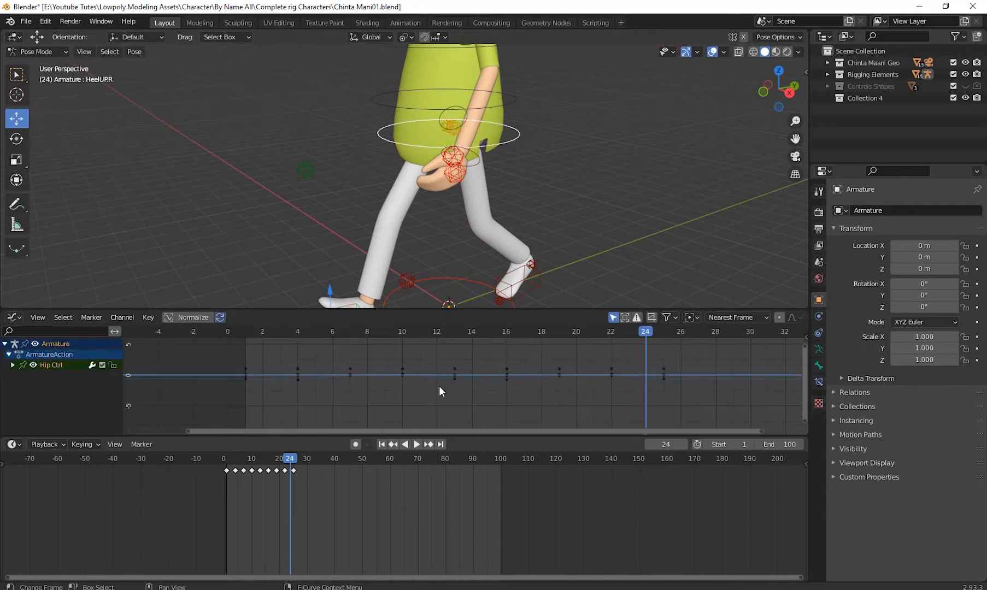
pyautogui.moveTo(211, 347); pyautogui.dragTo(719, 427)
pyautogui.press('Home')
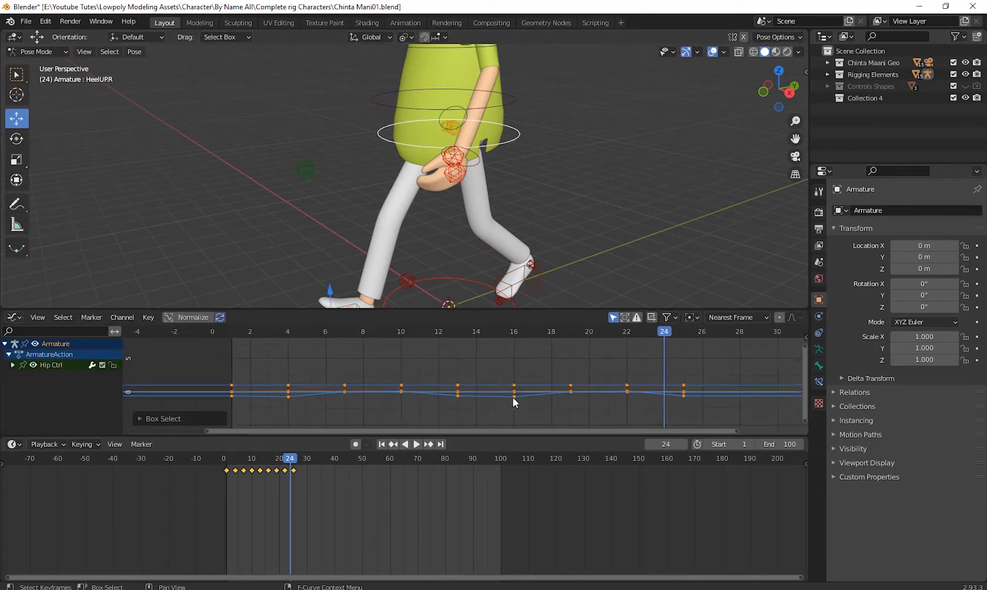
# - Examine the Hip Ctrl curve segment between frames 10 and 16, selecting its keyframes at frames 10 and 13
pyautogui.scroll(7, 532, 408)
pyautogui.moveTo(532, 408); pyautogui.dragTo(533, 359, button='middle')
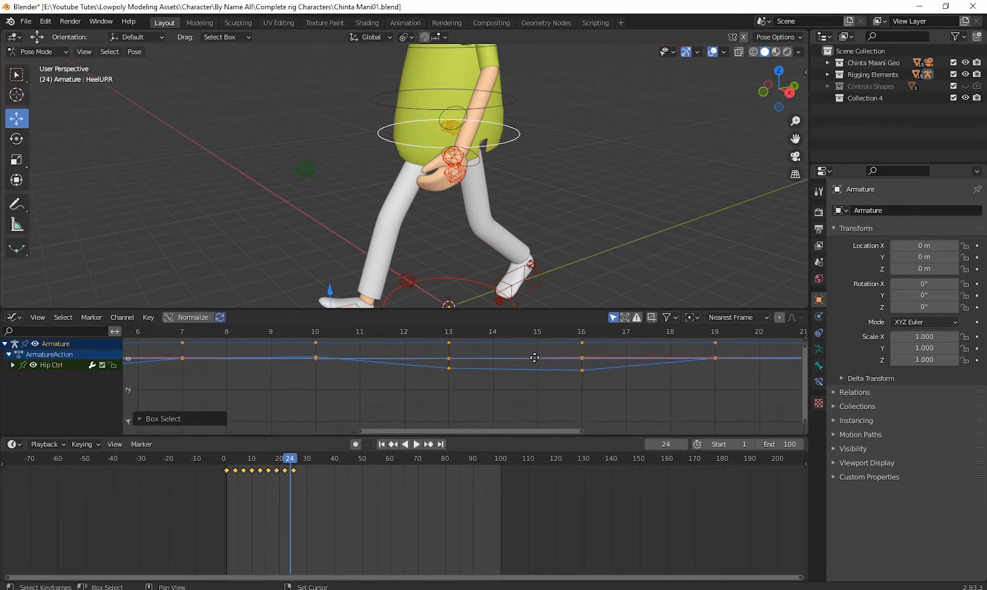
pyautogui.click(451, 383)
pyautogui.moveTo(439, 359)
pyautogui.mouseDown()
pyautogui.moveTo(609, 401)
pyautogui.moveTo(573, 404)
pyautogui.moveTo(589, 407)
pyautogui.moveTo(424, 370)
pyautogui.mouseUp()
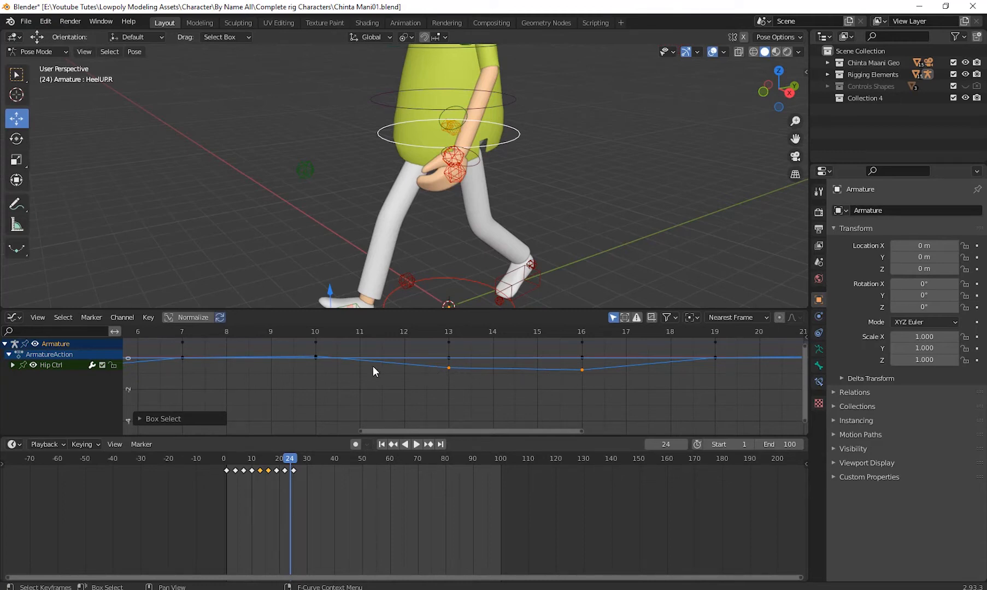
pyautogui.click(312, 354)
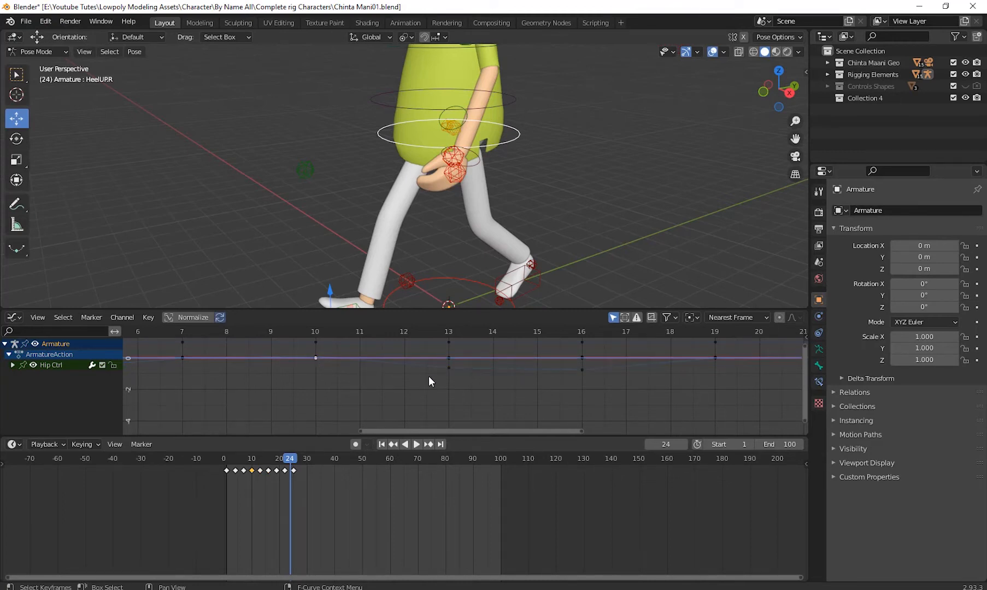
pyautogui.click(449, 368)
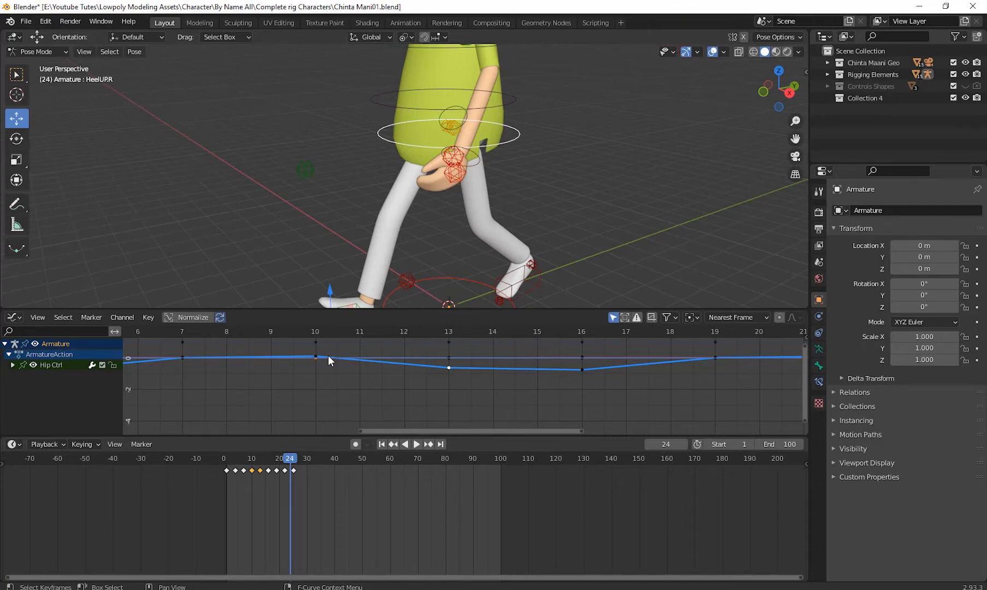
pyautogui.scroll(-1, 372, 390)
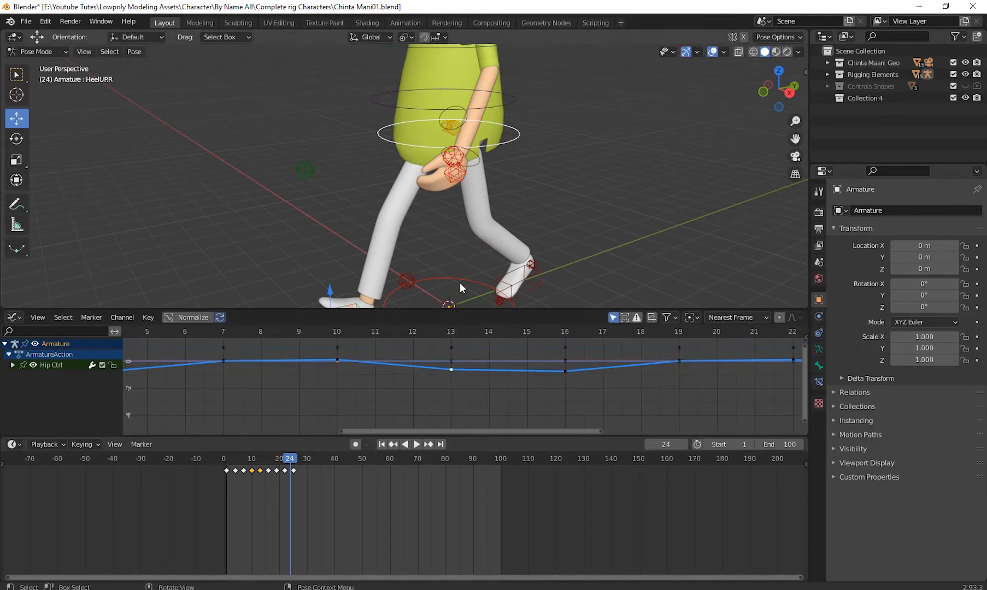
# - Select all of the rig's control bones and their keyframes from frame 1 to 19 in the Graph Editor
pyautogui.click(405, 281)
pyautogui.moveTo(583, 216); pyautogui.dragTo(492, 211, button='middle')
pyautogui.moveTo(331, 91); pyautogui.dragTo(542, 304)
pyautogui.scroll(-3, 363, 380)
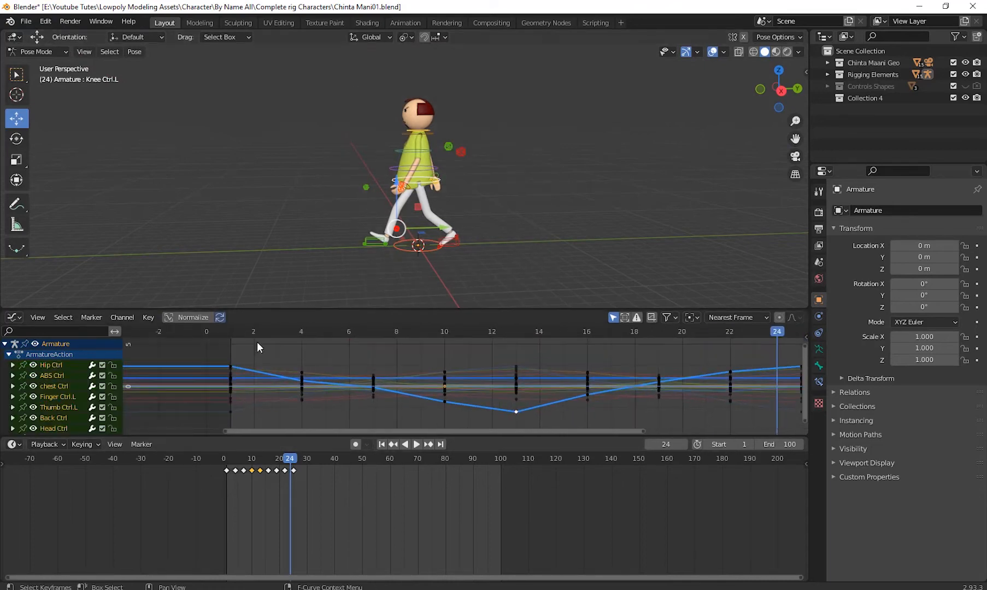
pyautogui.moveTo(207, 345); pyautogui.dragTo(707, 431)
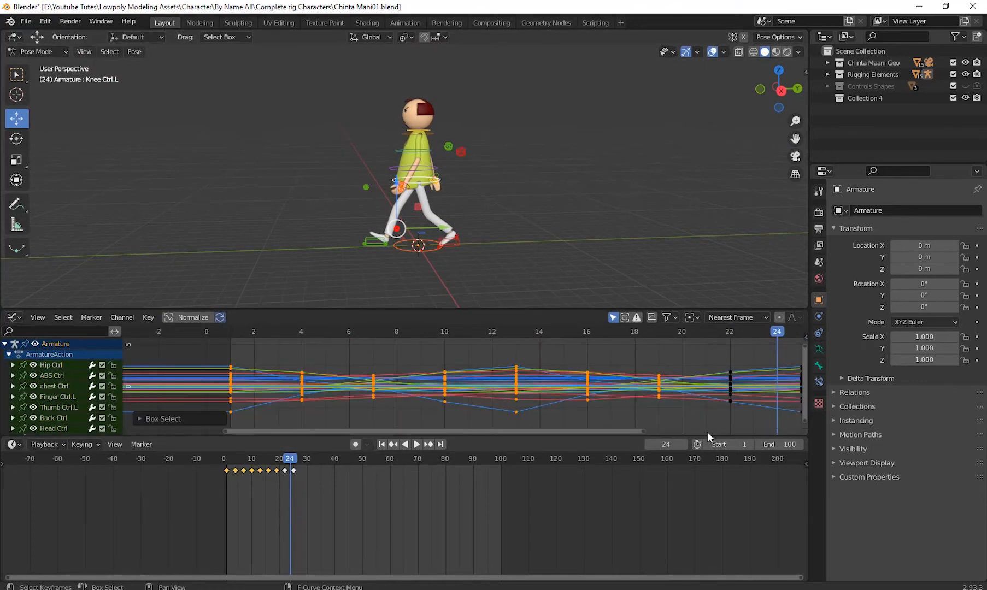
pyautogui.press('KP_Decimal')
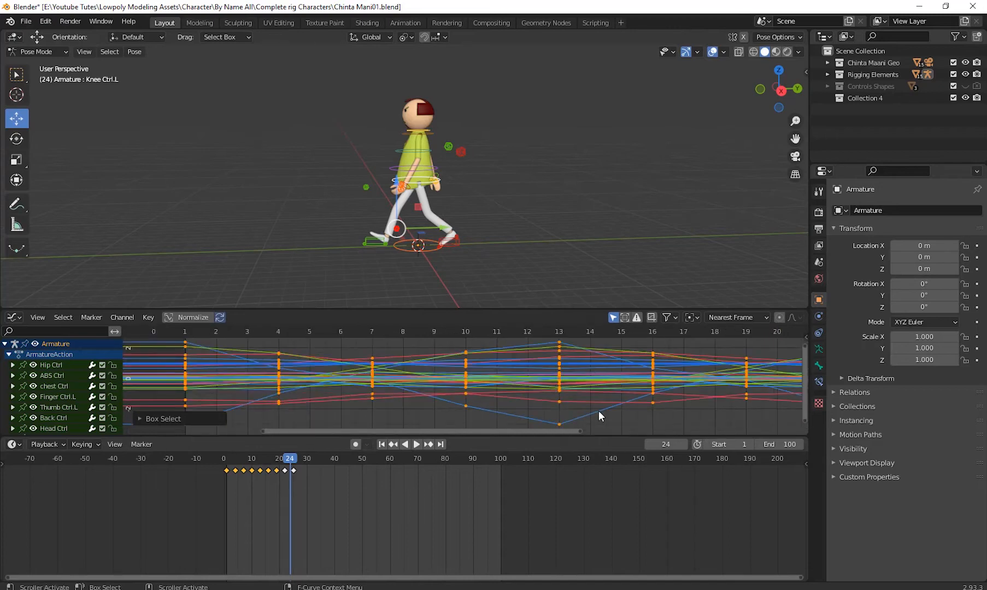
pyautogui.scroll(3, 567, 400)
pyautogui.moveTo(548, 410); pyautogui.dragTo(535, 401, button='middle')
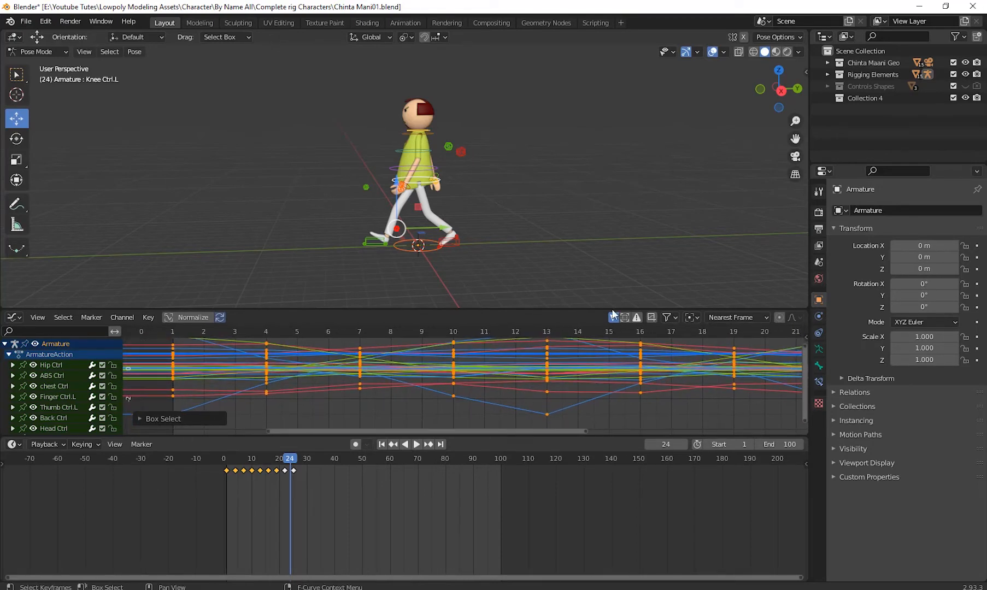
# - Start the Shortcut VUr input display, collapse its settings, and bring the character closer in the viewport
pyautogui.click(806, 72)
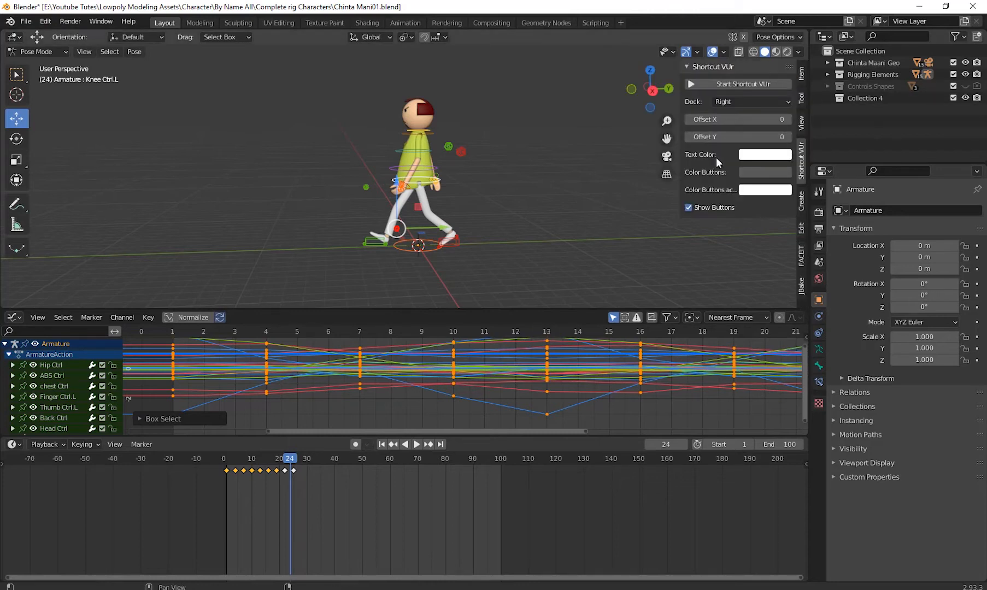
pyautogui.click(712, 82)
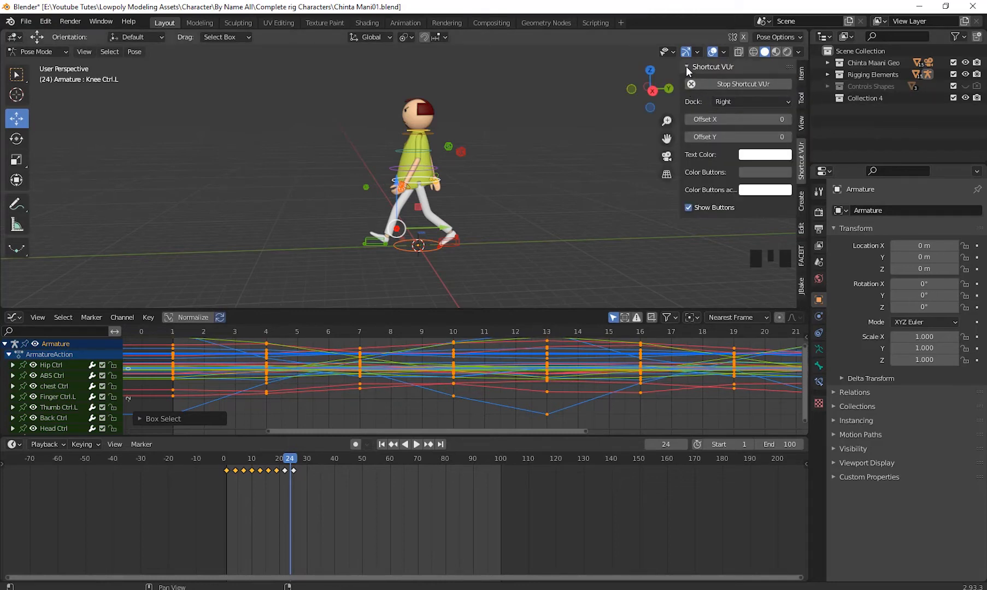
pyautogui.click(686, 67)
pyautogui.moveTo(739, 178); pyautogui.dragTo(602, 234, button='middle')
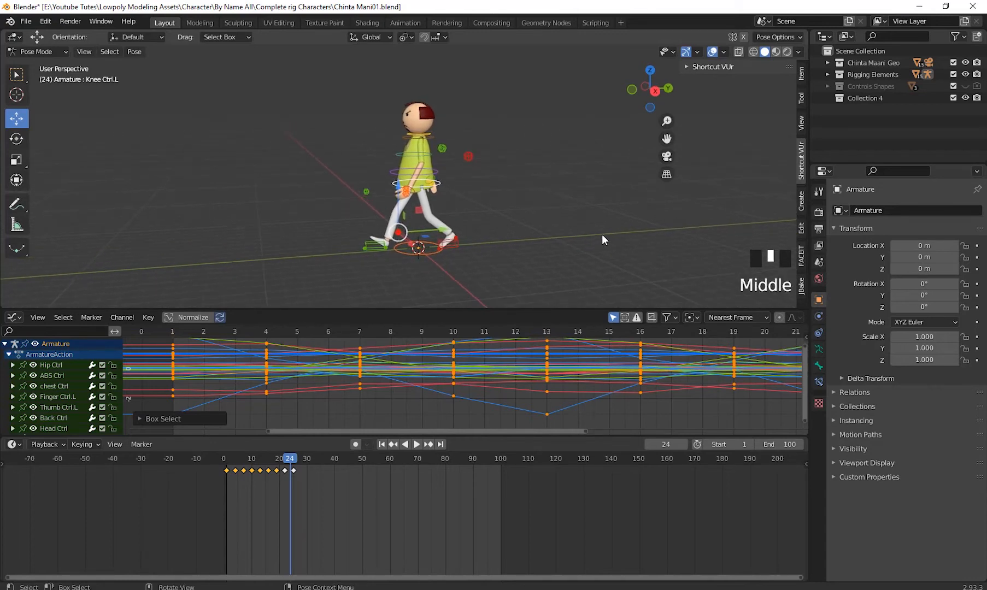
pyautogui.press('KP_Decimal')
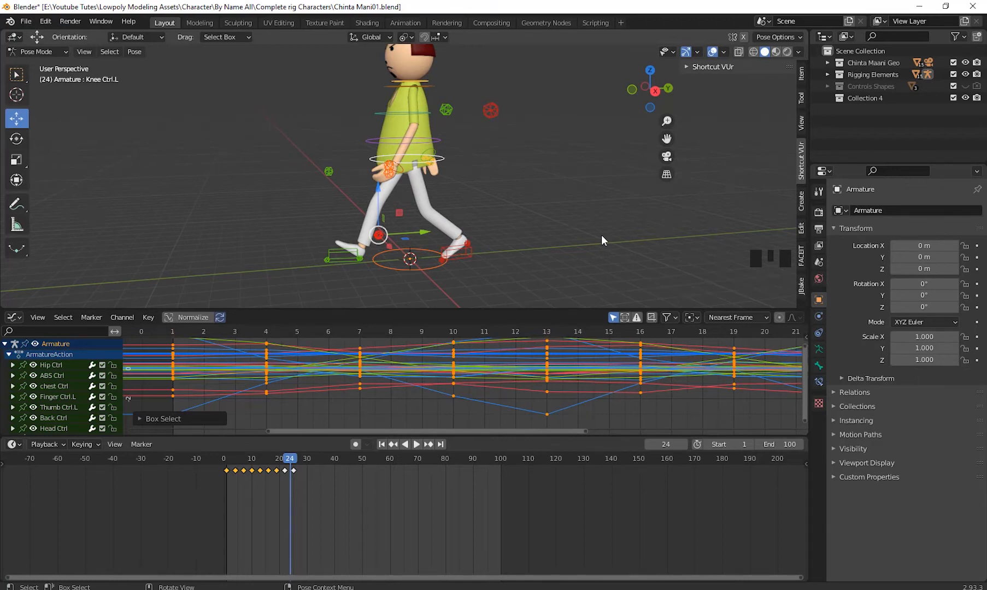
# - Select all control bones with Globle Ctrl active, then select only the keyframes at frame 4 in the Graph Editor
pyautogui.click(388, 264)
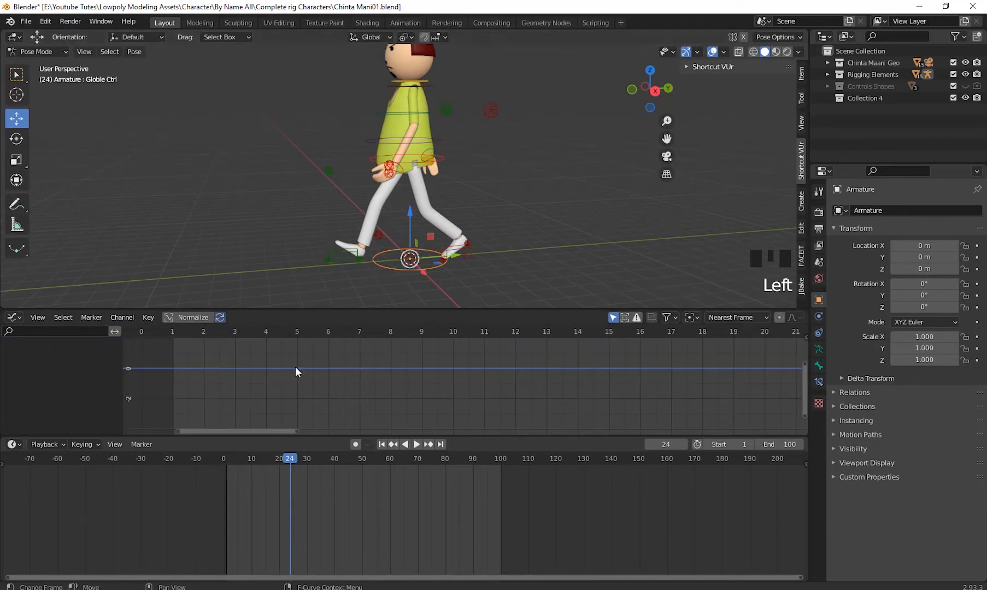
pyautogui.moveTo(261, 94); pyautogui.dragTo(529, 321)
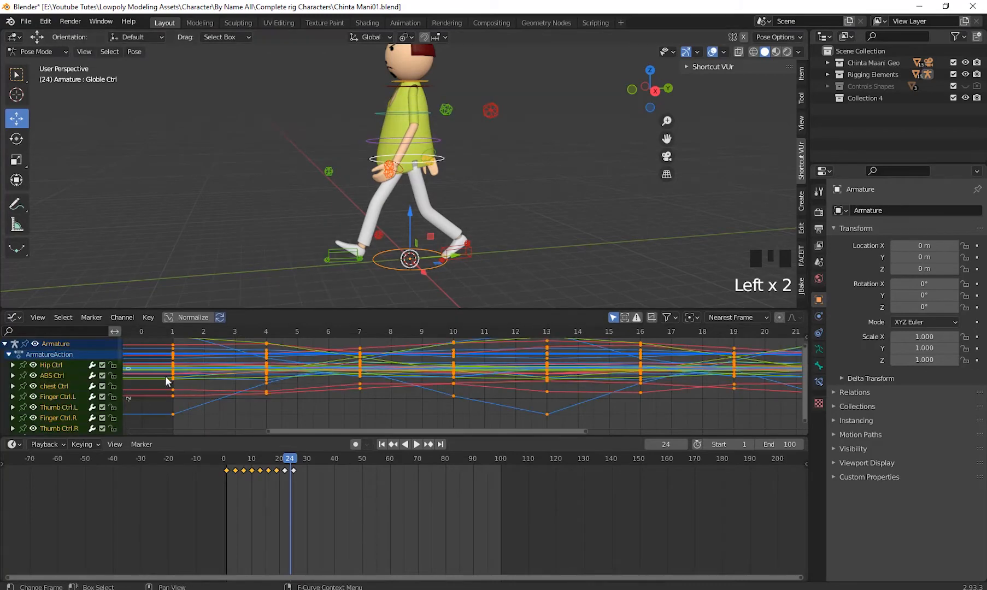
pyautogui.moveTo(300, 417); pyautogui.dragTo(247, 329)
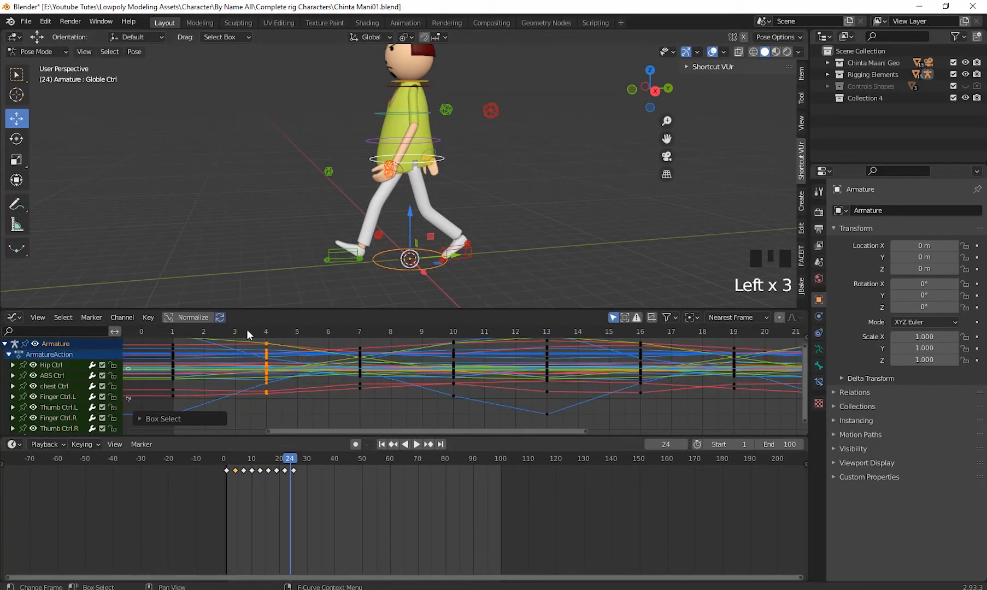
# - Examine the whole walk cycle's keyframes in the Graph Editor, scrubbing past the last keyframes to frame 26 and back to frame 1
pyautogui.press('KP_Decimal')
pyautogui.scroll(-20, 461, 372)
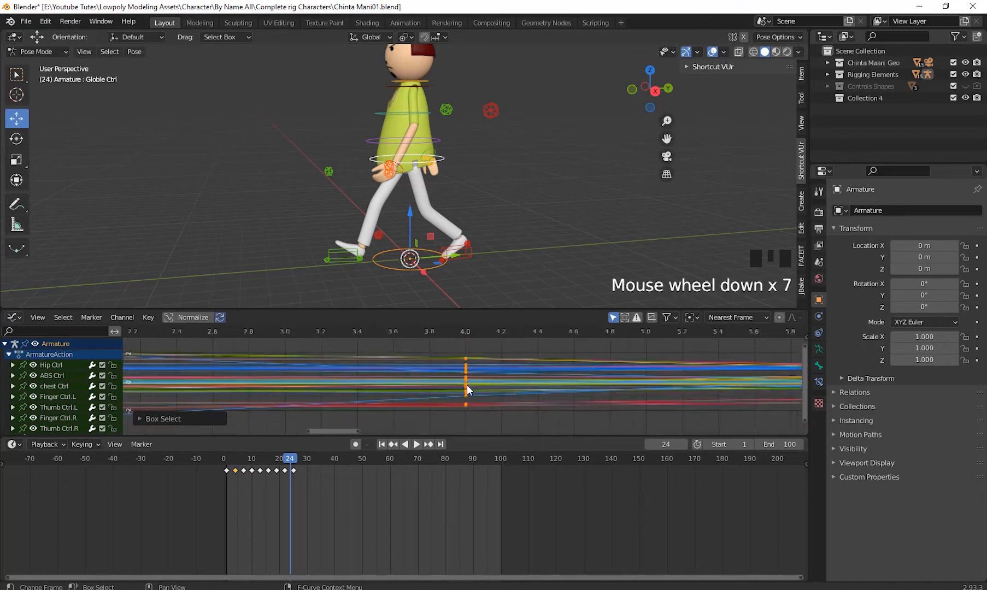
pyautogui.keyDown('shift'); pyautogui.moveTo(533, 403); pyautogui.dragTo(443, 403, button='middle'); pyautogui.keyUp('shift')
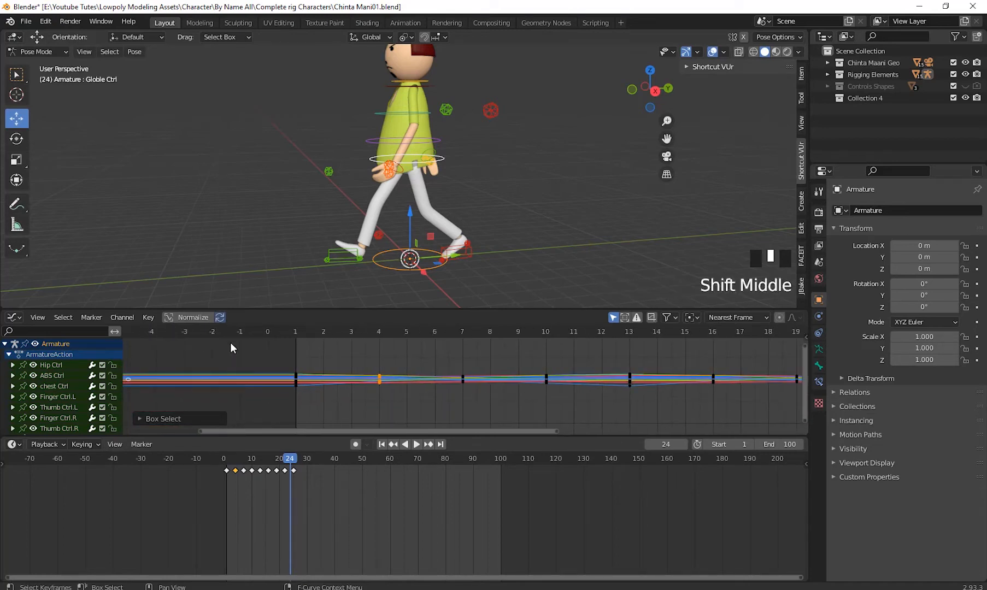
pyautogui.click(738, 332)
pyautogui.scroll(-10, 464, 389)
pyautogui.scroll(-2, 313, 394)
pyautogui.keyDown('shift'); pyautogui.moveTo(547, 426); pyautogui.dragTo(402, 413, button='middle'); pyautogui.keyUp('shift')
pyautogui.scroll(2, 486, 403)
pyautogui.keyDown('shift'); pyautogui.moveTo(468, 406); pyautogui.dragTo(503, 417, button='middle'); pyautogui.keyUp('shift')
pyautogui.moveTo(280, 459); pyautogui.dragTo(296, 499)
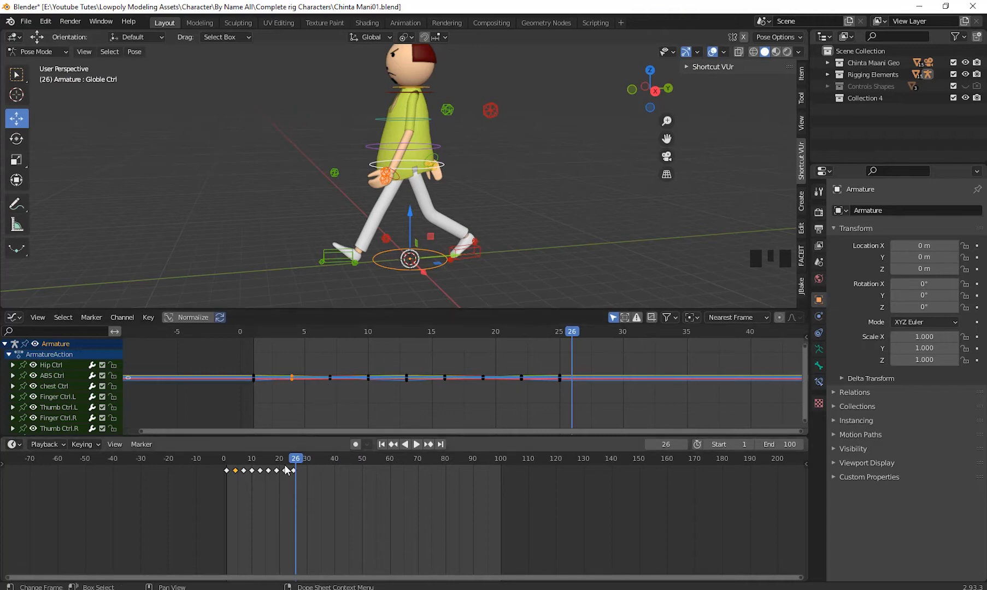
pyautogui.moveTo(282, 471); pyautogui.dragTo(228, 486)
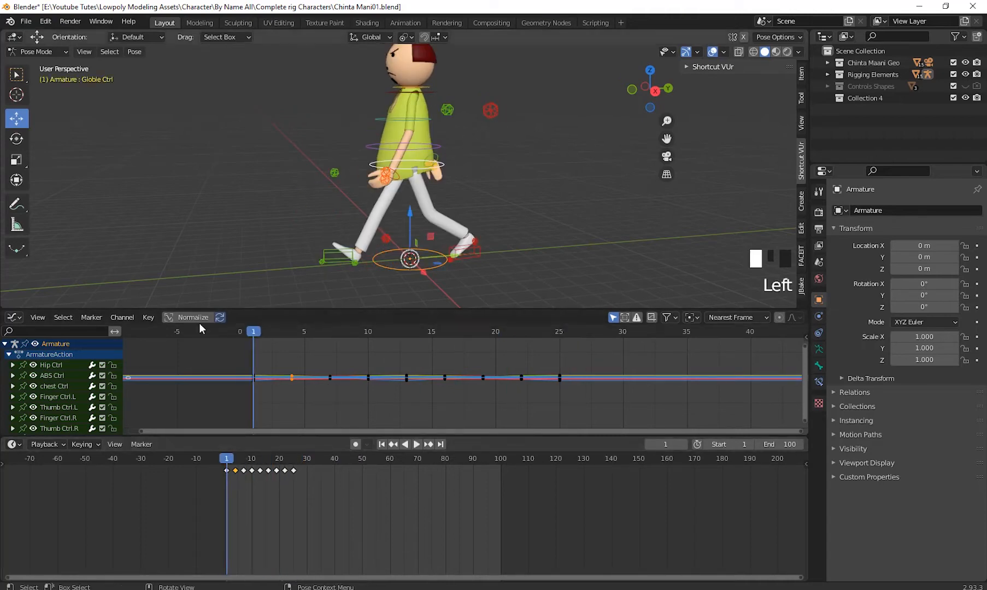
# - Enlarge the Graph Editor to examine the curves of all controls between frames 1 and 10, and restore the viewport's height
pyautogui.moveTo(239, 310); pyautogui.dragTo(239, 113)
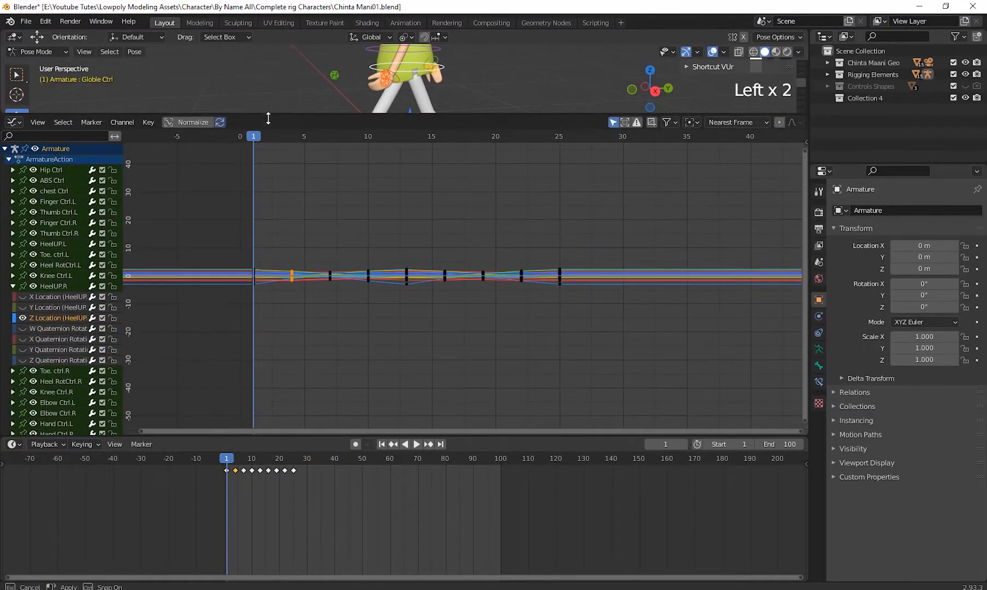
pyautogui.keyDown('shift'); pyautogui.moveTo(234, 350); pyautogui.dragTo(417, 384, button='middle'); pyautogui.keyUp('shift')
pyautogui.scroll(14, 417, 384)
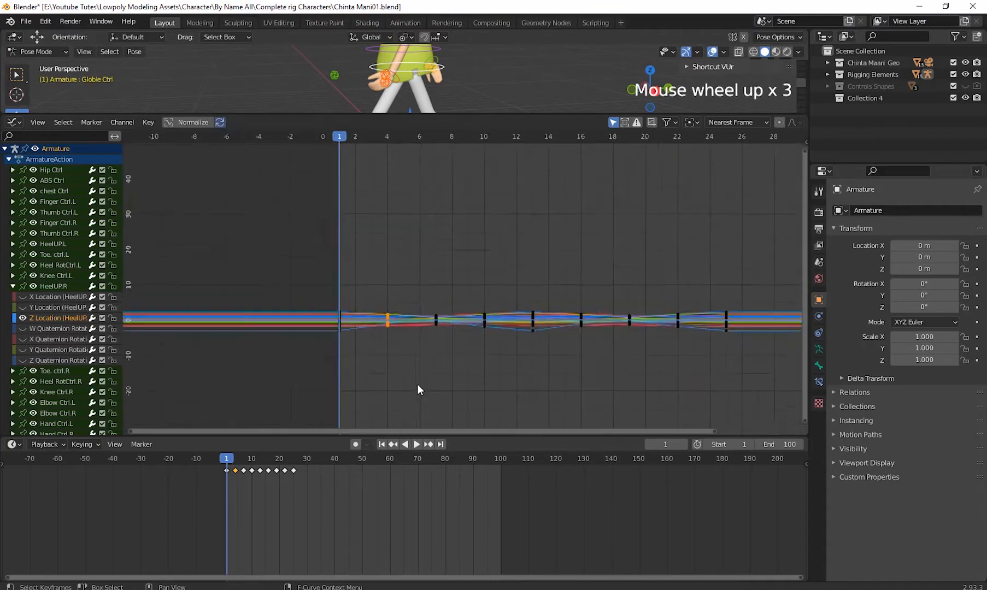
pyautogui.keyDown('shift'); pyautogui.moveTo(291, 423); pyautogui.dragTo(474, 355, button='middle'); pyautogui.keyUp('shift')
pyautogui.scroll(2, 383, 353)
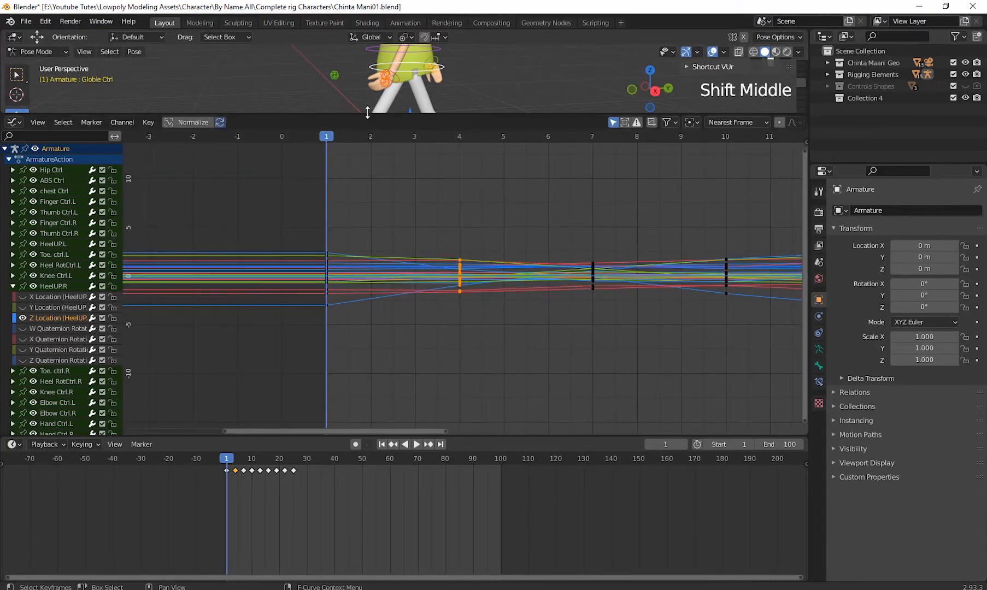
pyautogui.moveTo(368, 114); pyautogui.dragTo(354, 315)
pyautogui.moveTo(516, 209); pyautogui.dragTo(514, 222, button='middle')
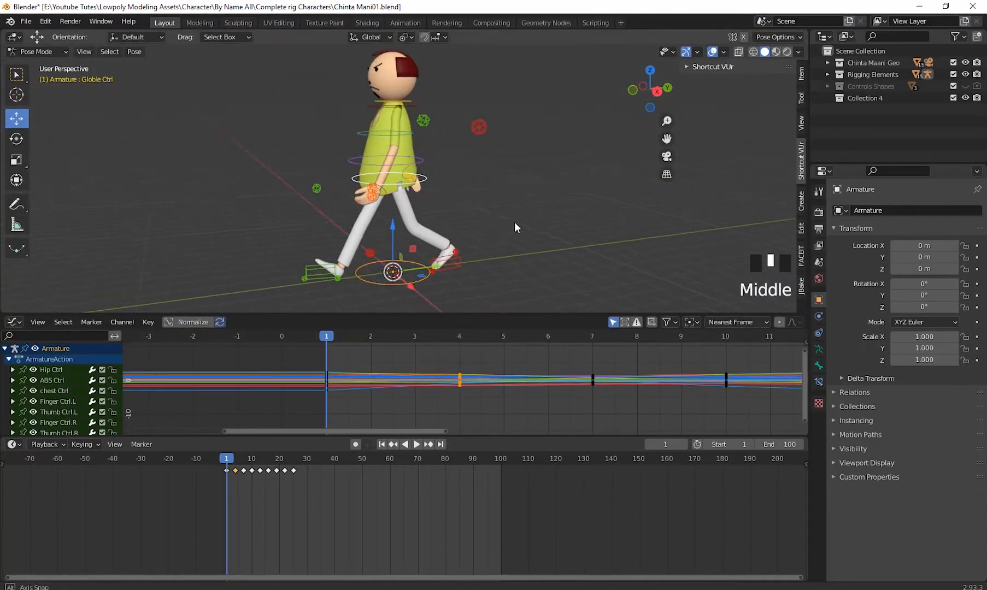
# - Clear the bone selection, select the HeelUP.L and HeelUP.R foot controls together, and enlarge the Graph Editor
pyautogui.scroll(2, 514, 222)
pyautogui.click(503, 231)
pyautogui.moveTo(463, 320); pyautogui.dragTo(465, 334)
pyautogui.moveTo(503, 258); pyautogui.dragTo(493, 225, button='middle')
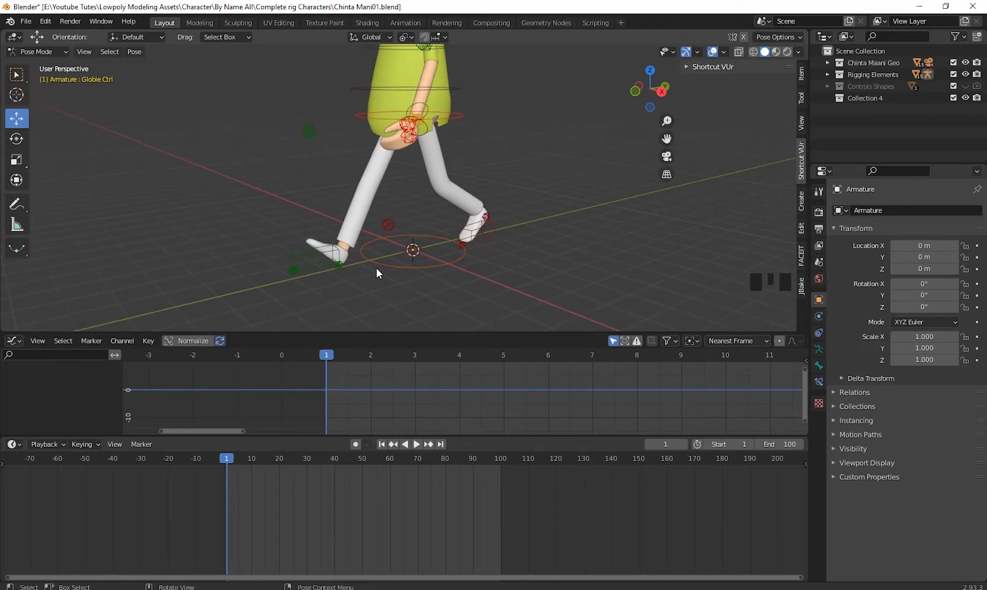
pyautogui.moveTo(427, 249); pyautogui.dragTo(468, 254, button='middle')
pyautogui.scroll(-2, 486, 246)
pyautogui.click(471, 245)
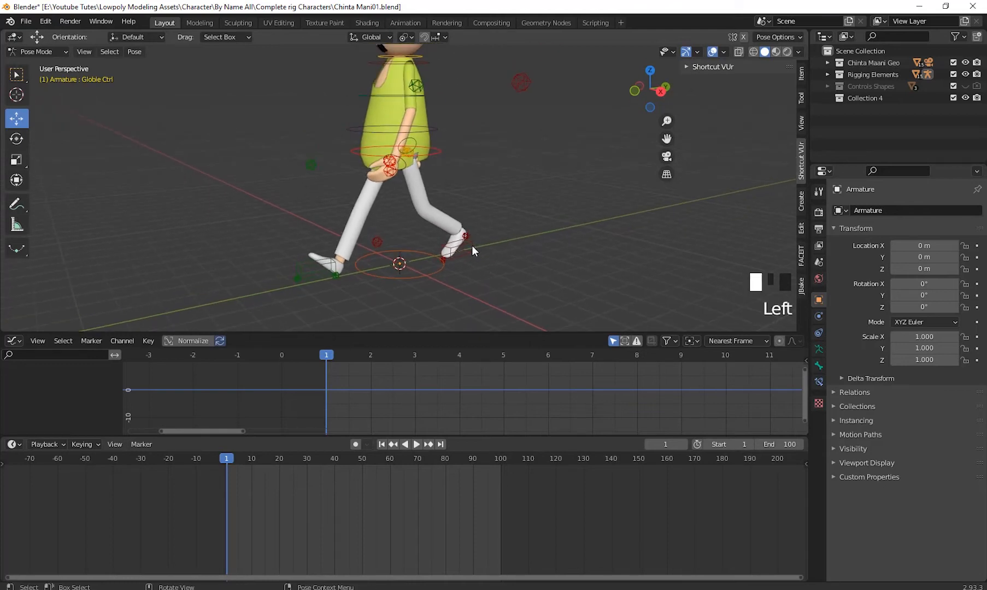
pyautogui.keyDown('shift'); pyautogui.click(307, 268); pyautogui.keyUp('shift')
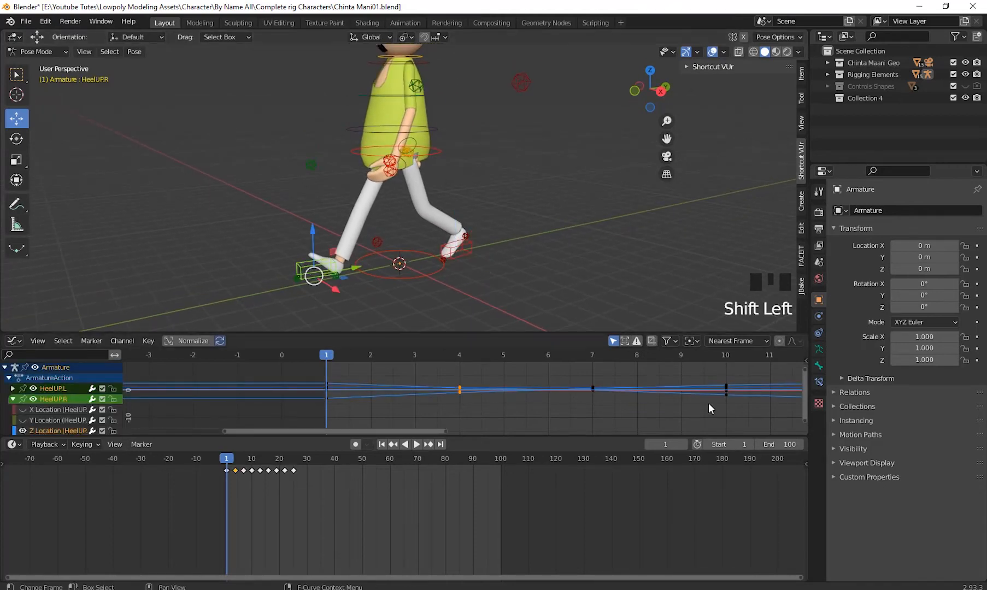
pyautogui.moveTo(151, 332); pyautogui.dragTo(175, 264)
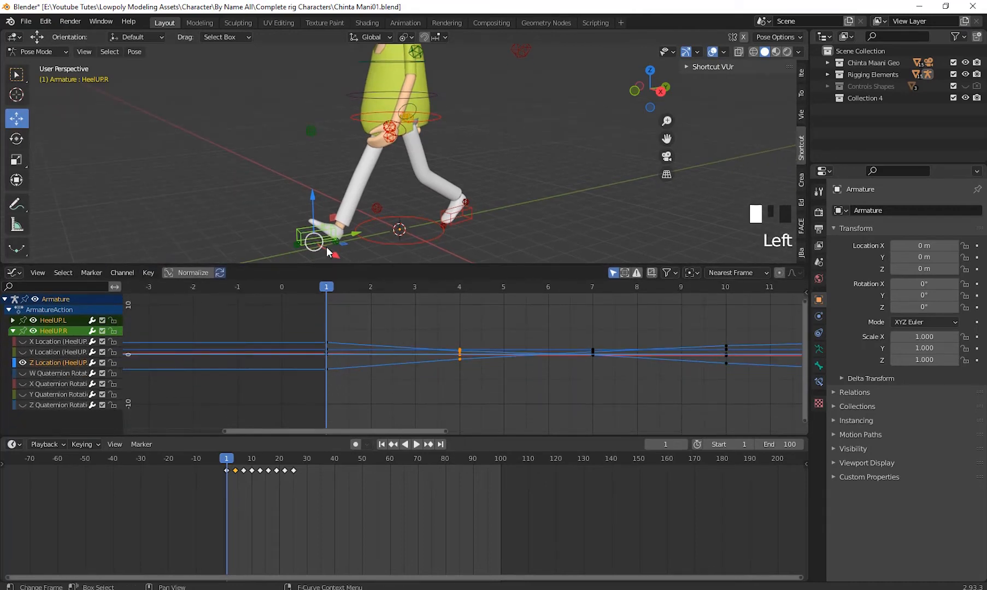
# - Inspect the HeelUP.R control from the front and side while scrubbing between frames 1 and 2
pyautogui.moveTo(327, 251); pyautogui.dragTo(391, 239, button='middle')
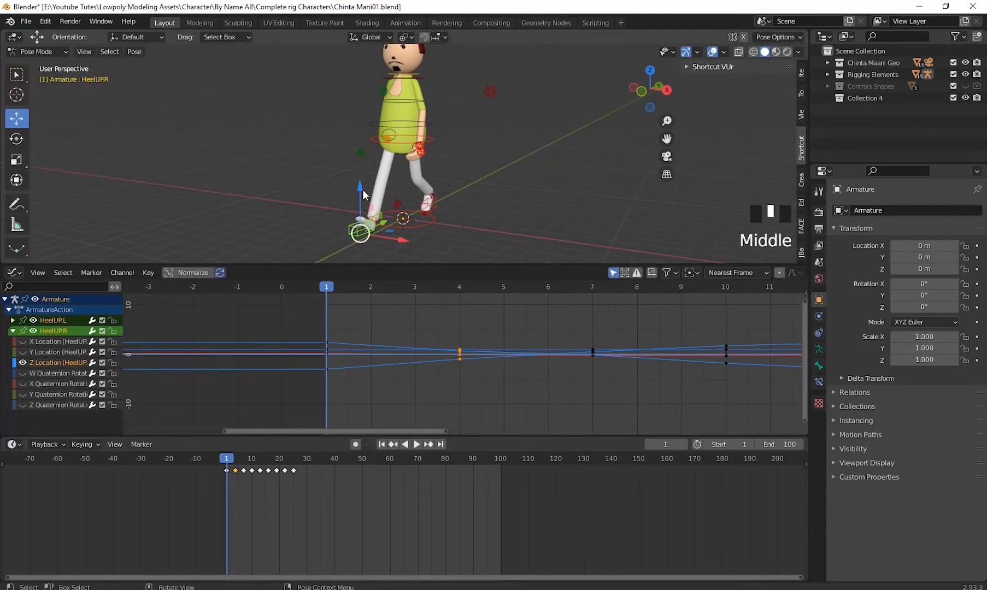
pyautogui.moveTo(363, 192); pyautogui.dragTo(360, 198, button='middle')
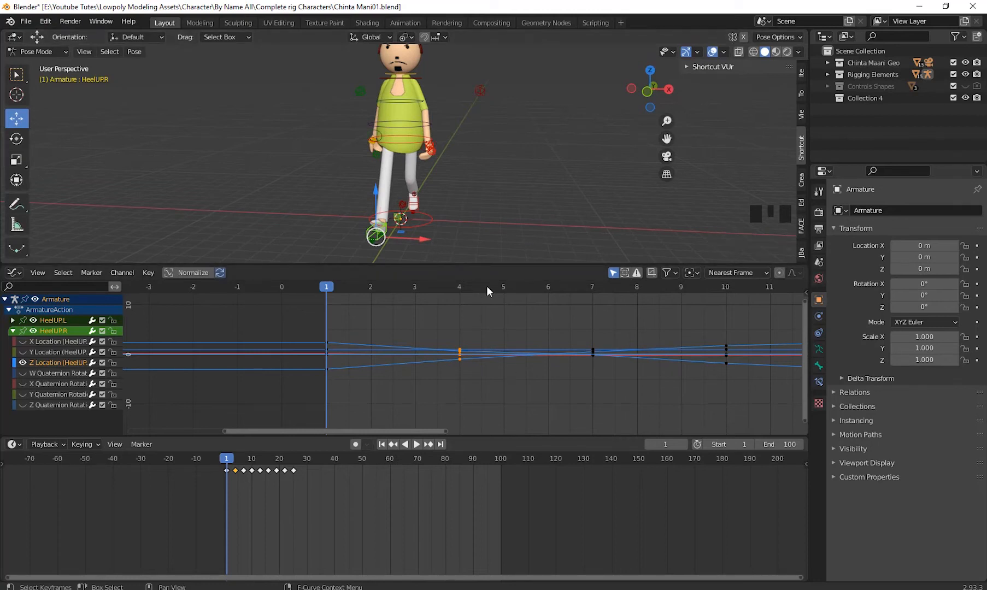
pyautogui.moveTo(476, 193); pyautogui.dragTo(347, 224, button='middle')
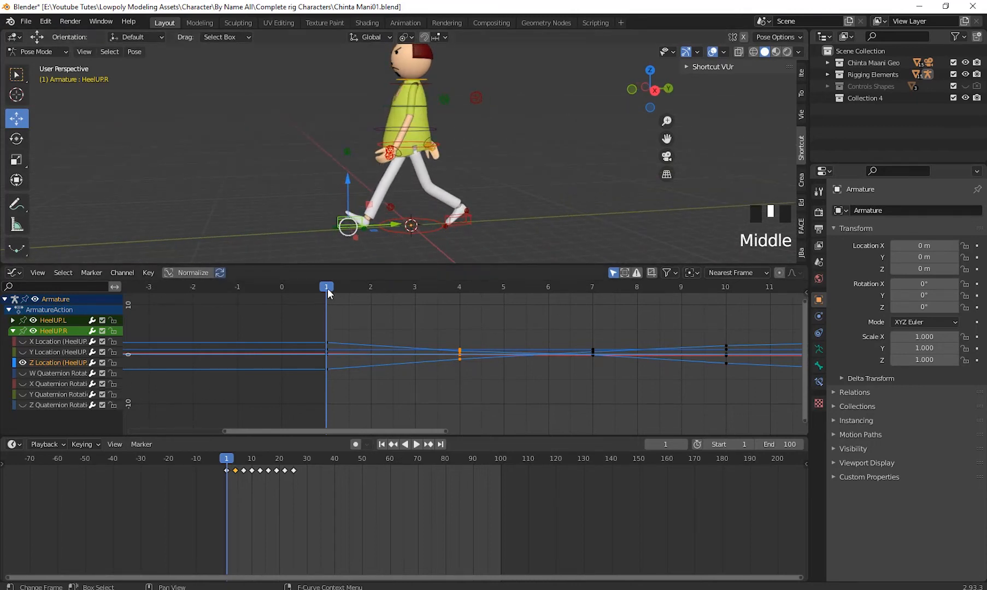
pyautogui.moveTo(328, 289); pyautogui.dragTo(370, 353)
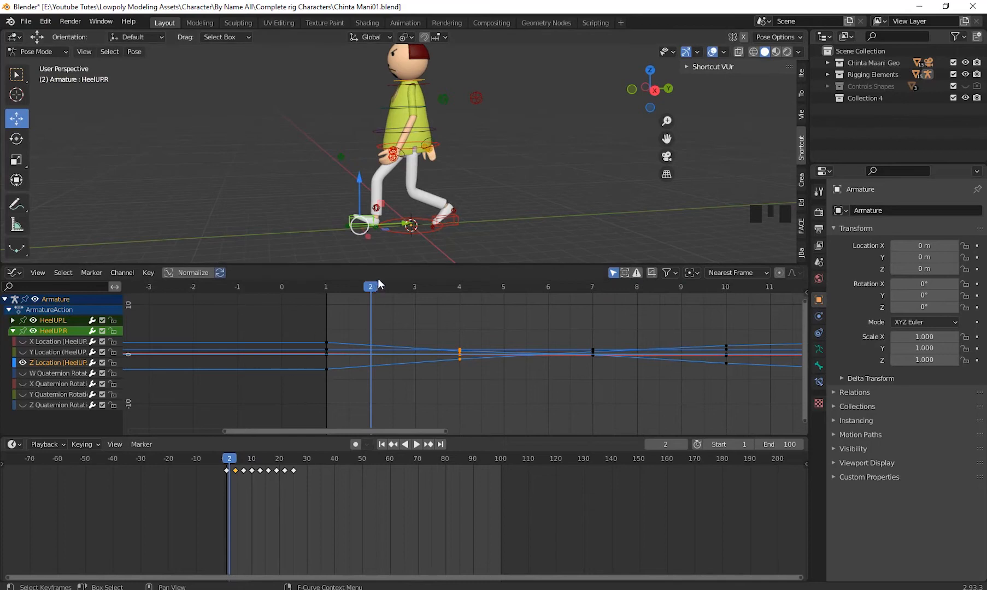
pyautogui.moveTo(367, 288); pyautogui.dragTo(333, 298)
pyautogui.moveTo(339, 230); pyautogui.dragTo(335, 235, button='middle')
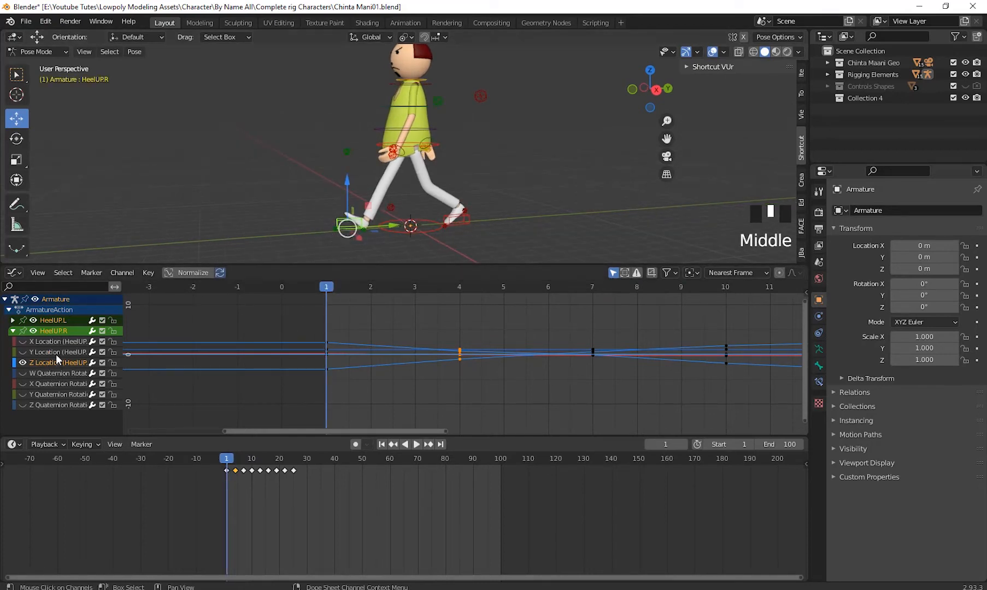
# - Show all hidden location and quaternion rotation curves of the HeelUP.R control in the Graph Editor
pyautogui.click(22, 342)
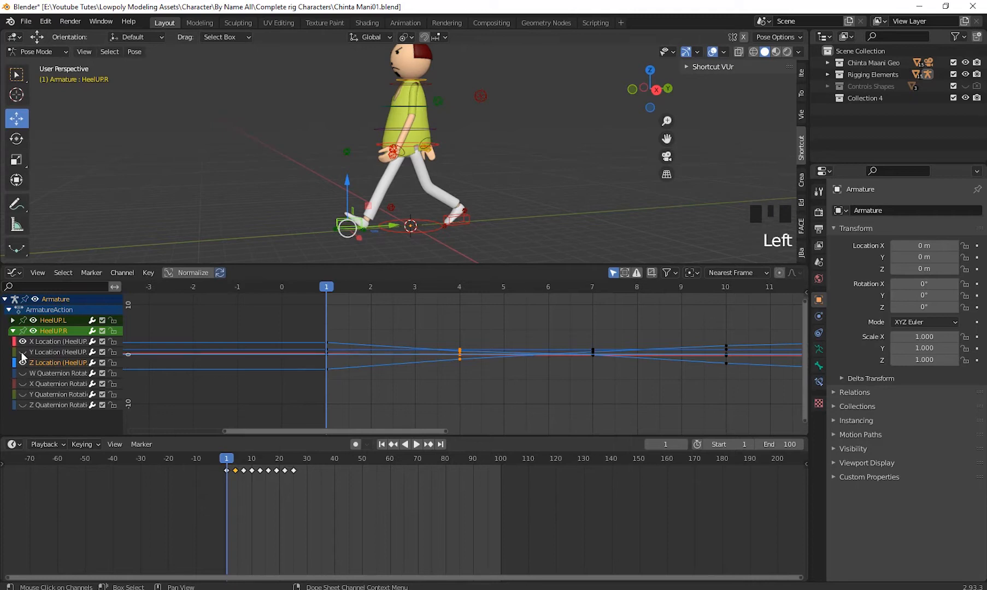
pyautogui.click(23, 352)
pyautogui.click(22, 384)
pyautogui.click(22, 394)
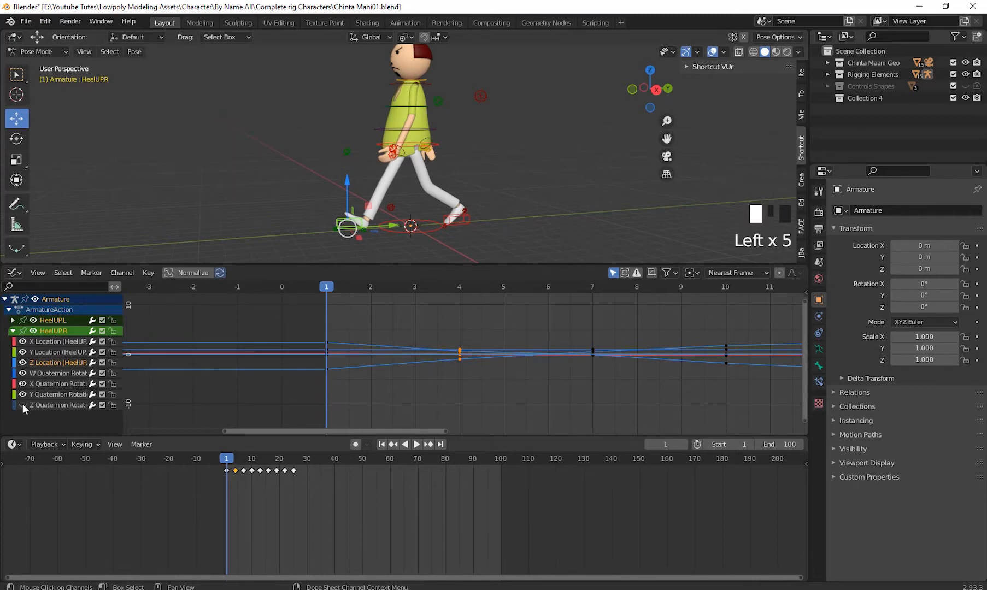
pyautogui.click(22, 405)
# - Go through HeelUP.R's individual rotation and location channels, ending with the HeelUP.R group selected
pyautogui.click(66, 373)
pyautogui.click(58, 395)
pyautogui.click(58, 405)
pyautogui.click(59, 363)
pyautogui.click(60, 352)
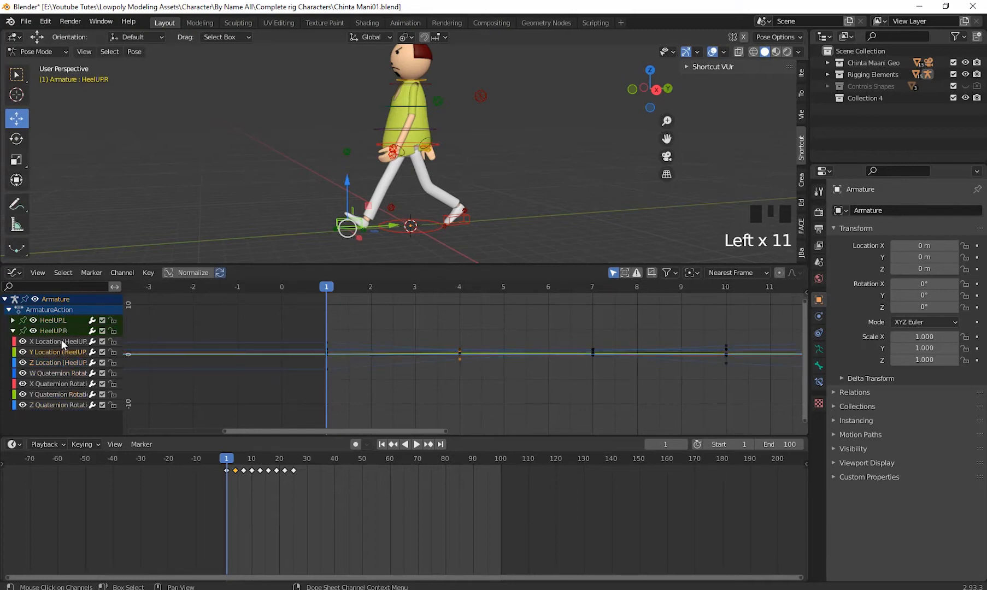
pyautogui.click(60, 339)
pyautogui.click(61, 330)
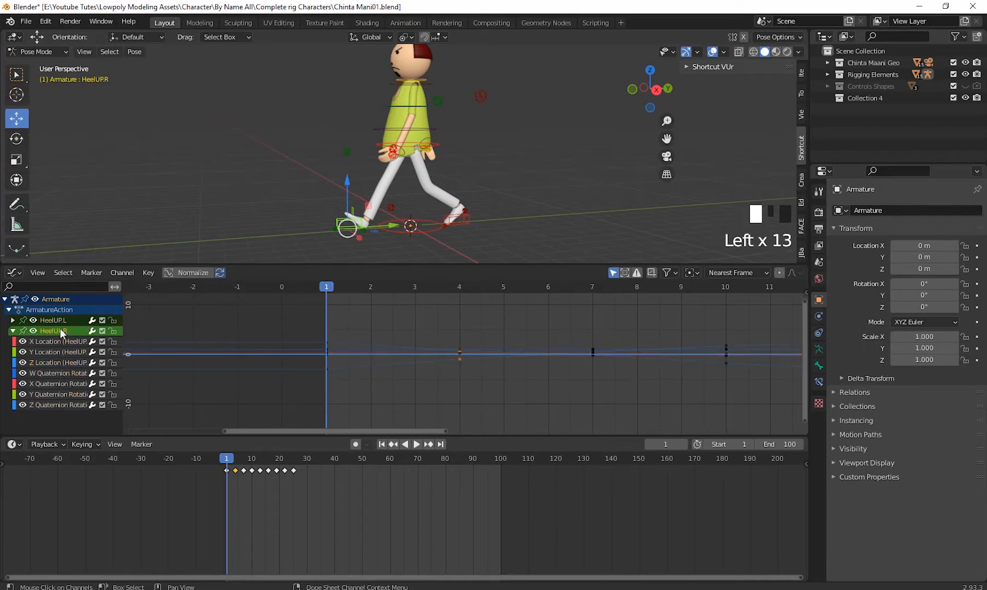
# - Expand the HeelUP.L channels to view them, and collapse both the HeelUP.L and HeelUP.R groups
pyautogui.click(14, 331)
pyautogui.click(14, 331)
pyautogui.click(13, 320)
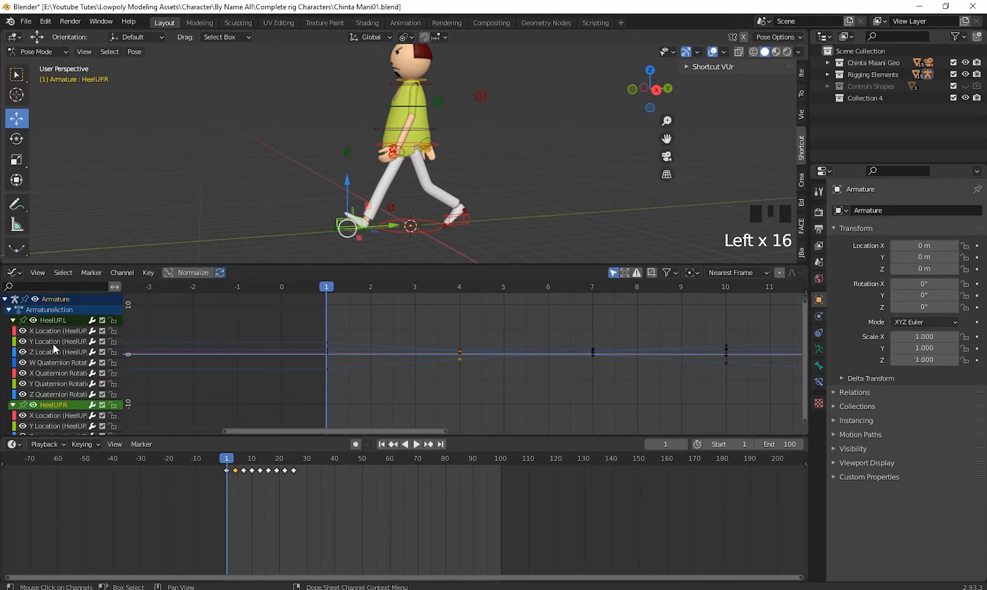
pyautogui.click(12, 406)
pyautogui.click(13, 320)
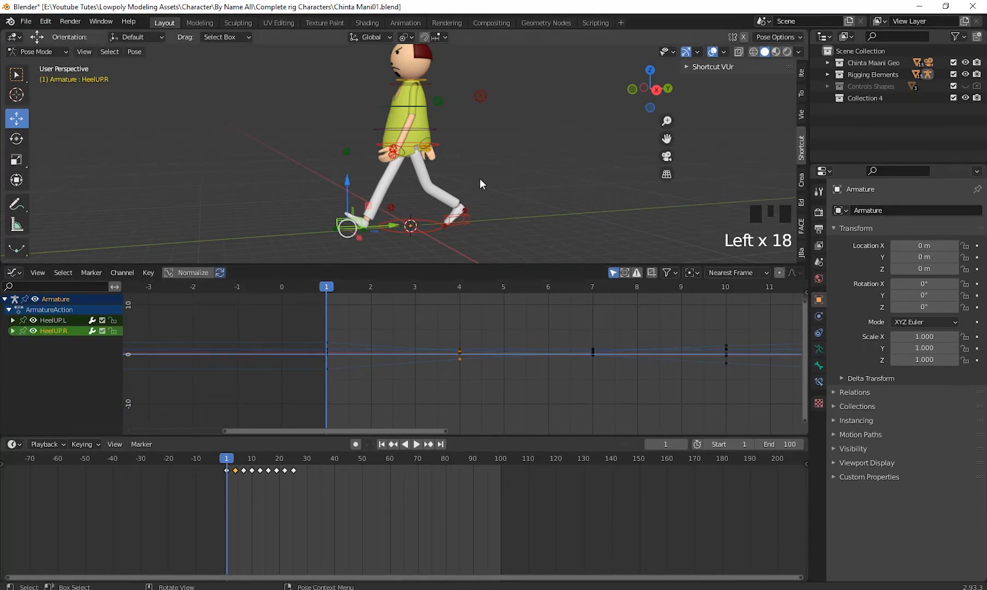
# - Select Hip Ctrl and play the walk animation to check the hip's motion, stopping at frame 5
pyautogui.moveTo(481, 182)
pyautogui.mouseDown(button='middle')
pyautogui.moveTo(447, 180)
pyautogui.moveTo(474, 170)
pyautogui.moveTo(462, 200)
pyautogui.moveTo(491, 201)
pyautogui.moveTo(458, 223)
pyautogui.moveTo(485, 182)
pyautogui.moveTo(465, 194)
pyautogui.mouseUp(button='middle')
pyautogui.scroll(2, 474, 170)
pyautogui.scroll(-2, 474, 193)
pyautogui.scroll(1, 473, 196)
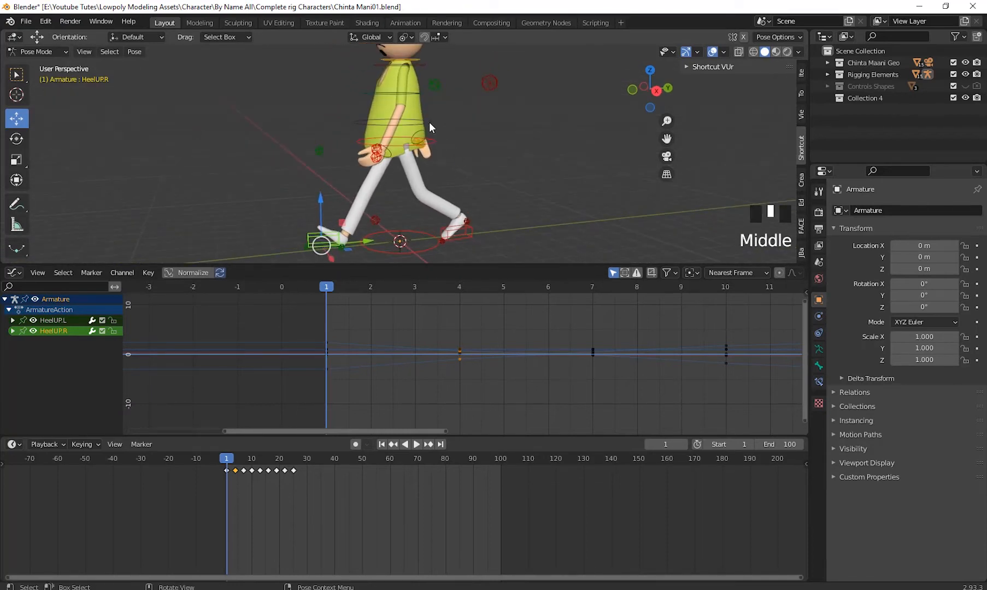
pyautogui.click(433, 140)
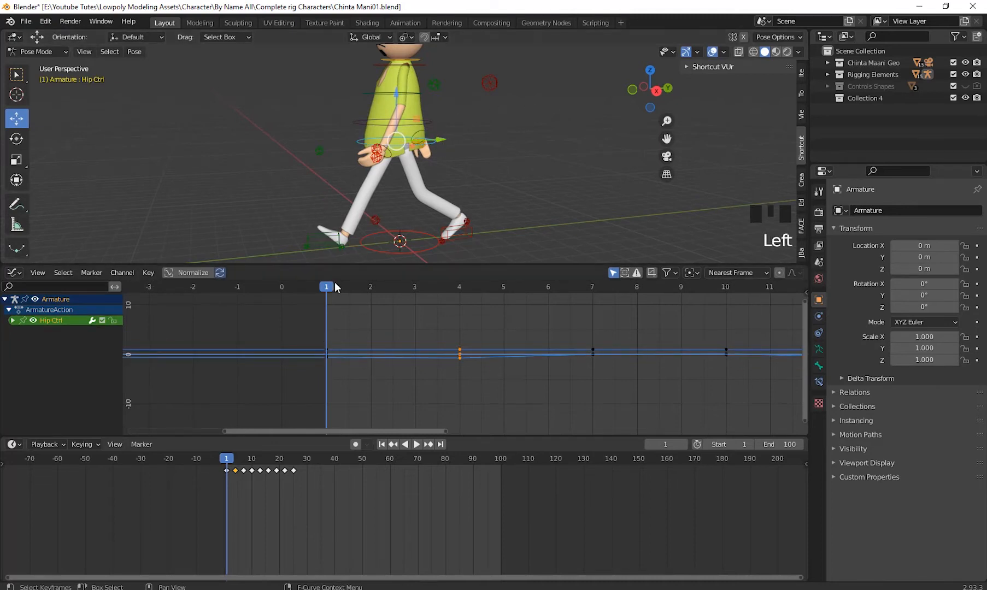
pyautogui.press('space')
pyautogui.moveTo(509, 310); pyautogui.dragTo(344, 332)
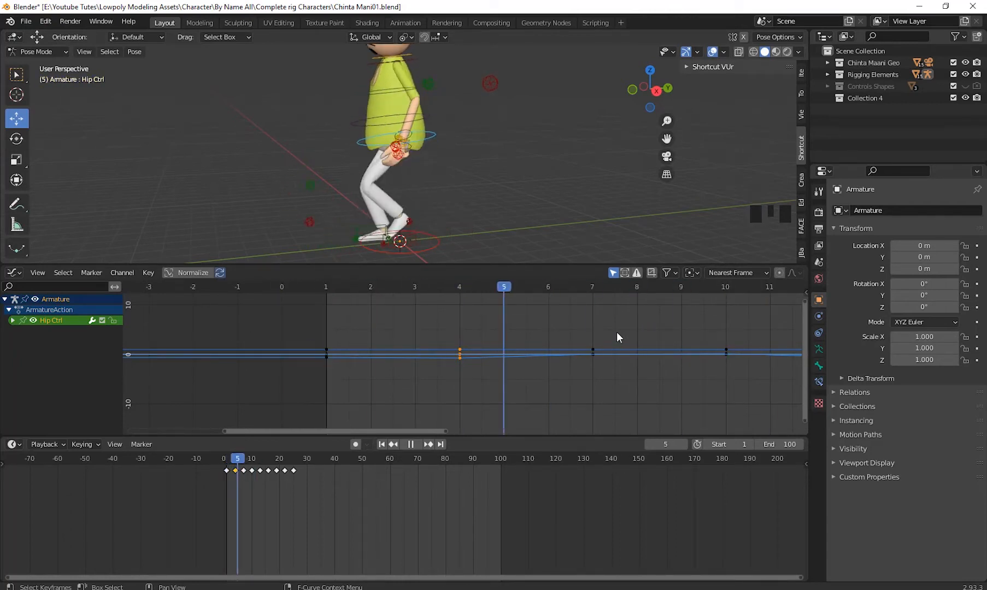
pyautogui.press('space')
# - Select ABS Ctrl, scrub to frame 3, and examine its keyframes across the walk cycle
pyautogui.keyDown('shift'); pyautogui.moveTo(498, 164); pyautogui.dragTo(468, 141, button='middle'); pyautogui.keyUp('shift')
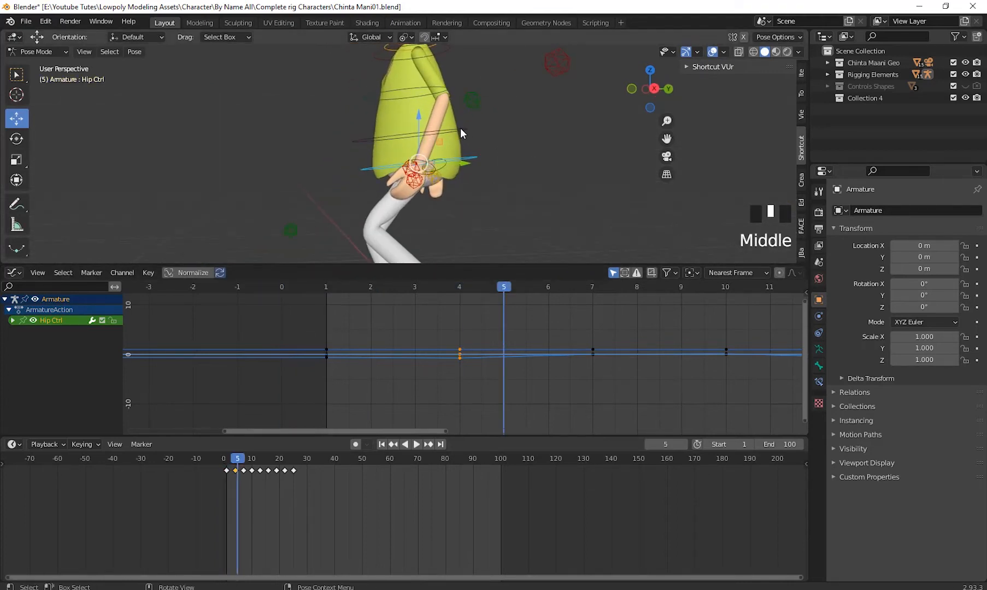
pyautogui.click(460, 131)
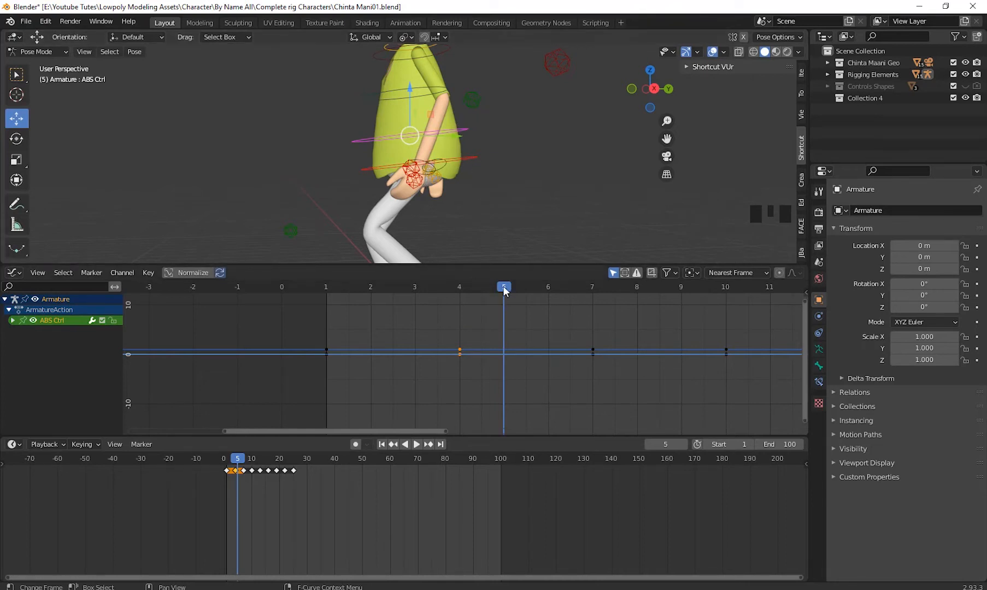
pyautogui.moveTo(503, 285); pyautogui.dragTo(415, 295)
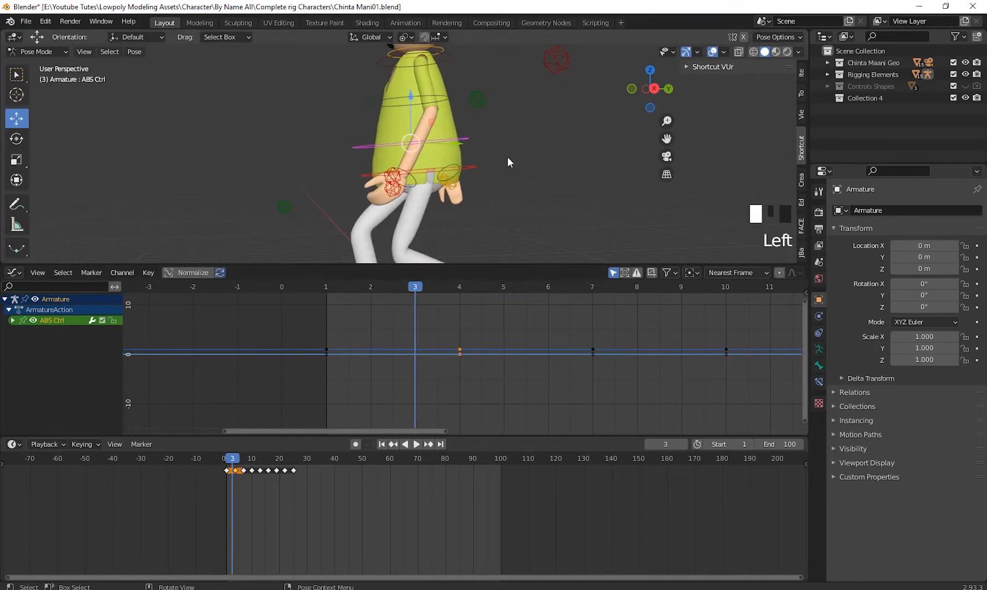
pyautogui.keyDown('shift'); pyautogui.moveTo(508, 156); pyautogui.dragTo(451, 199, button='middle'); pyautogui.keyUp('shift')
pyautogui.scroll(-1, 540, 371)
pyautogui.scroll(-8, 542, 369)
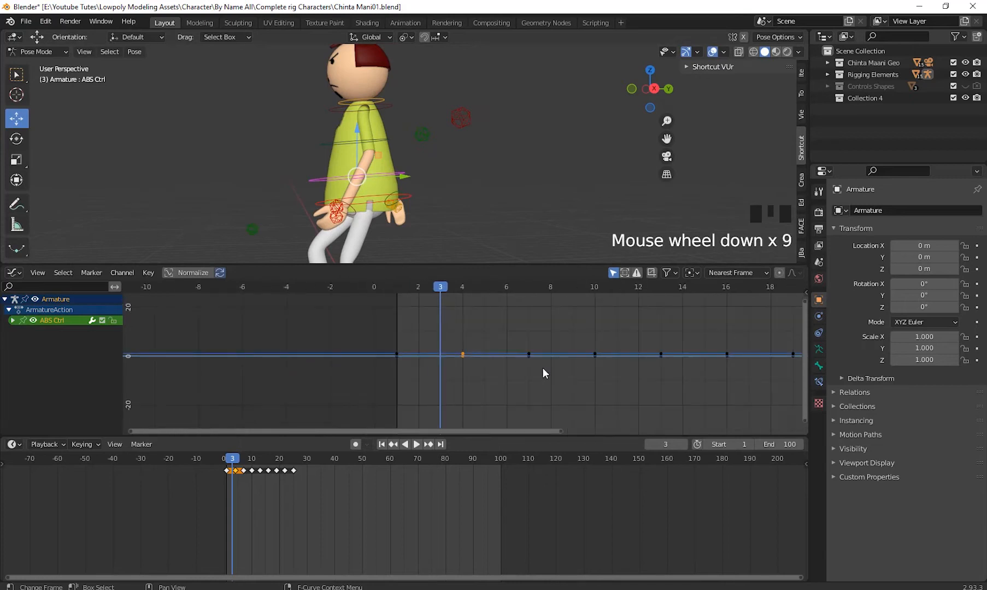
pyautogui.keyDown('shift'); pyautogui.moveTo(543, 368); pyautogui.dragTo(509, 403, button='middle'); pyautogui.keyUp('shift')
pyautogui.scroll(-10, 565, 385)
pyautogui.keyDown('shift'); pyautogui.moveTo(623, 392); pyautogui.dragTo(596, 387, button='middle'); pyautogui.keyUp('shift')
pyautogui.scroll(7, 321, 494)
pyautogui.keyDown('shift'); pyautogui.moveTo(255, 493); pyautogui.dragTo(452, 531, button='middle'); pyautogui.keyUp('shift')
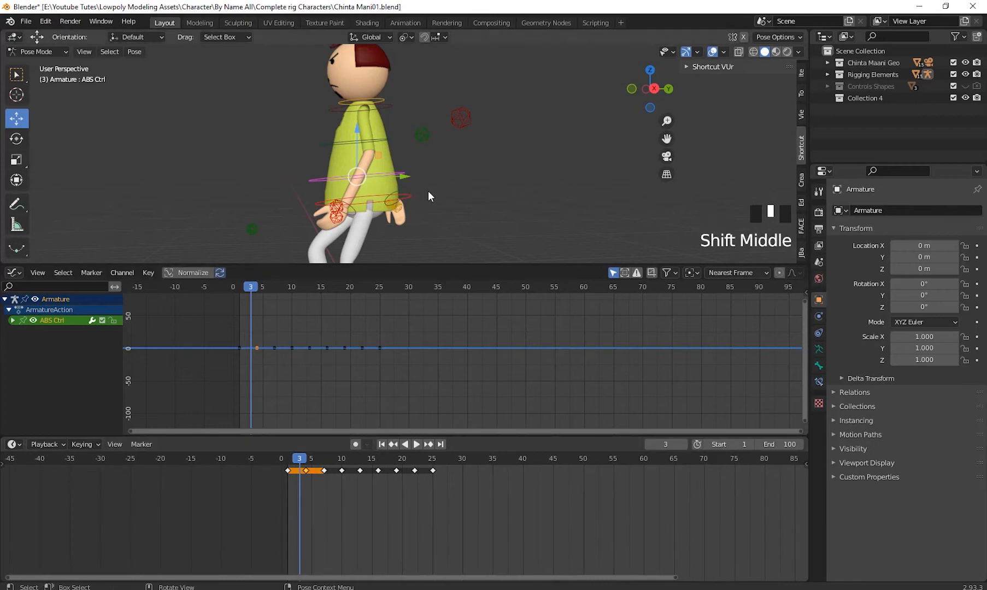
# - Delete all keyframes of the Knee Ctrl.L and Knee Ctrl.R controls, and scrub the walk to frame 13
pyautogui.moveTo(428, 191); pyautogui.dragTo(336, 135, button='middle')
pyautogui.scroll(-4, 374, 196)
pyautogui.moveTo(332, 128); pyautogui.dragTo(364, 192)
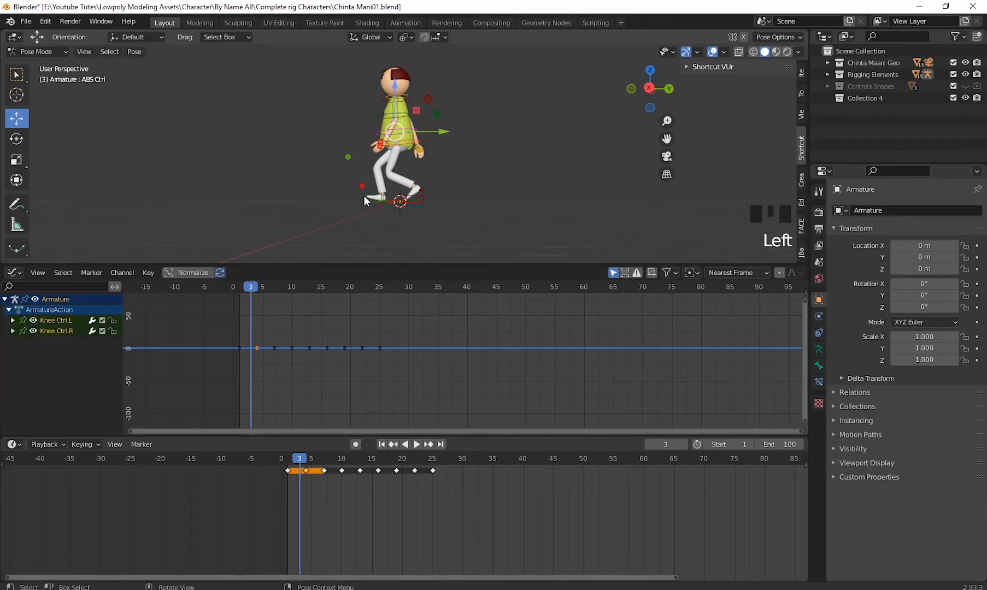
pyautogui.keyDown('shift'); pyautogui.moveTo(481, 492); pyautogui.dragTo(271, 464); pyautogui.keyUp('shift')
pyautogui.rightClick(378, 474)
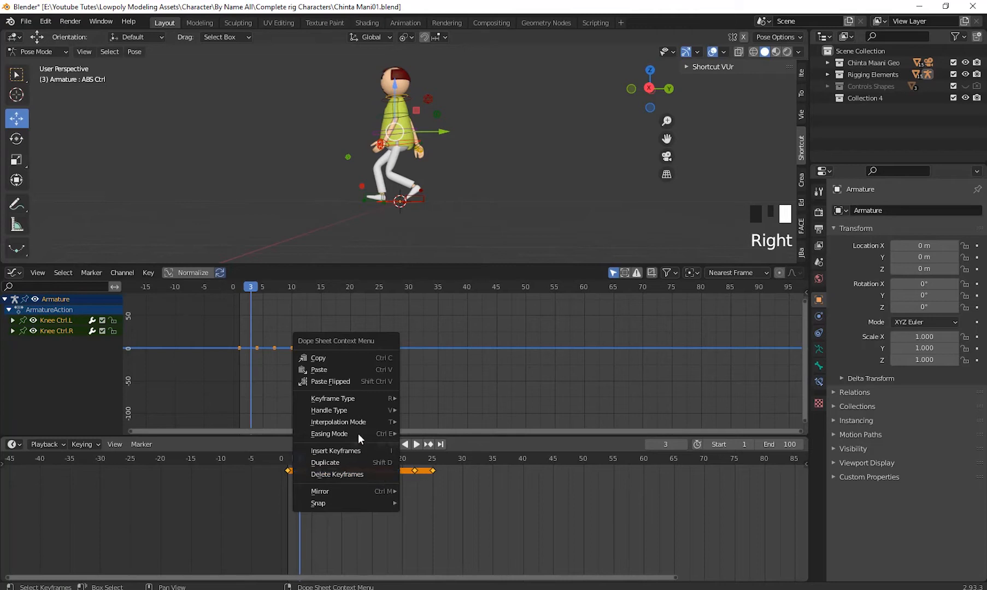
pyautogui.click(357, 472)
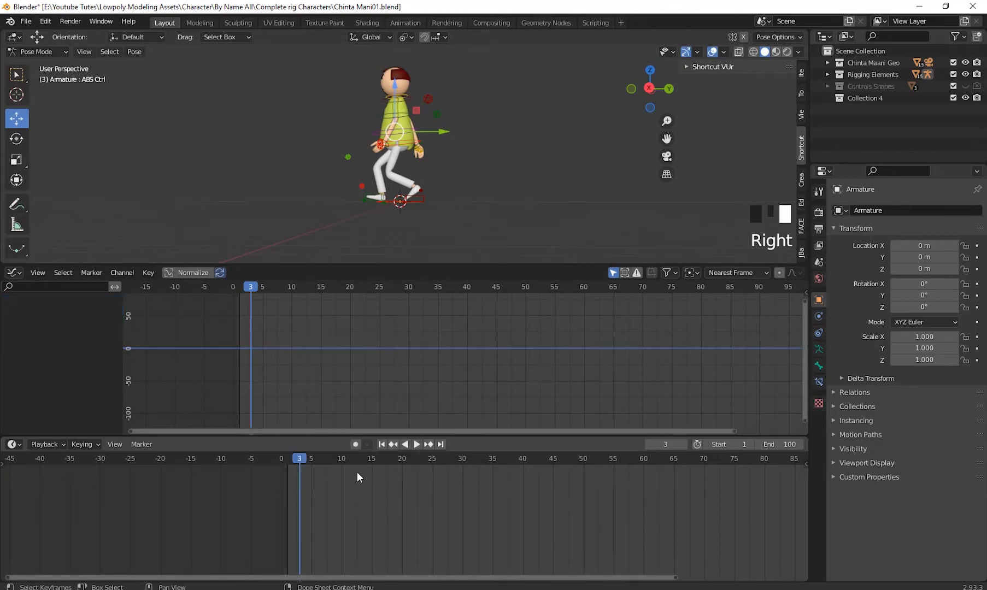
pyautogui.moveTo(302, 458); pyautogui.dragTo(402, 497)
pyautogui.press('Escape')
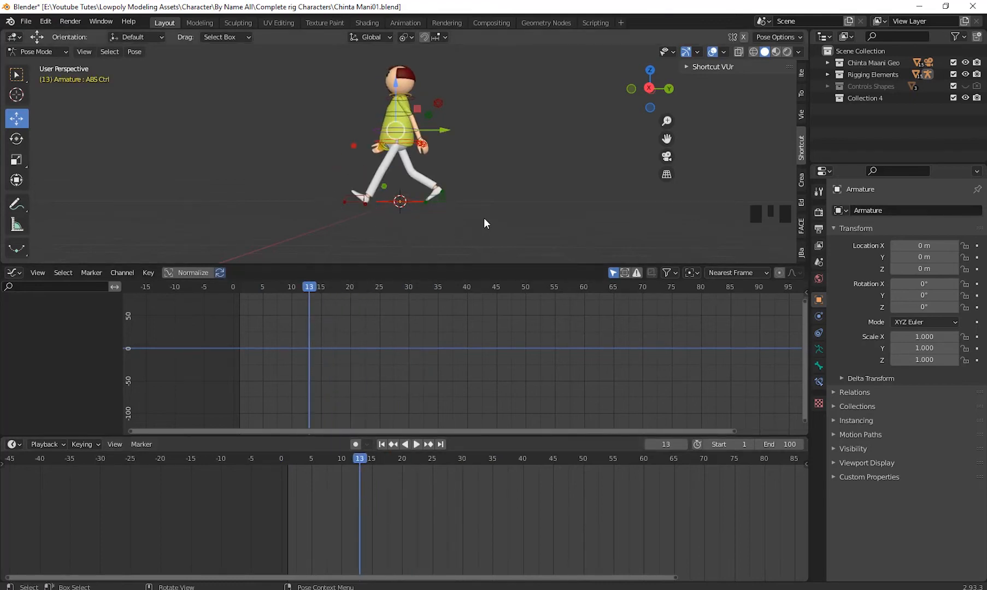
# - Delete all keyframes of the ABS Ctrl control from the walk cycle
pyautogui.moveTo(484, 217); pyautogui.dragTo(470, 195, button='middle')
pyautogui.scroll(5, 469, 195)
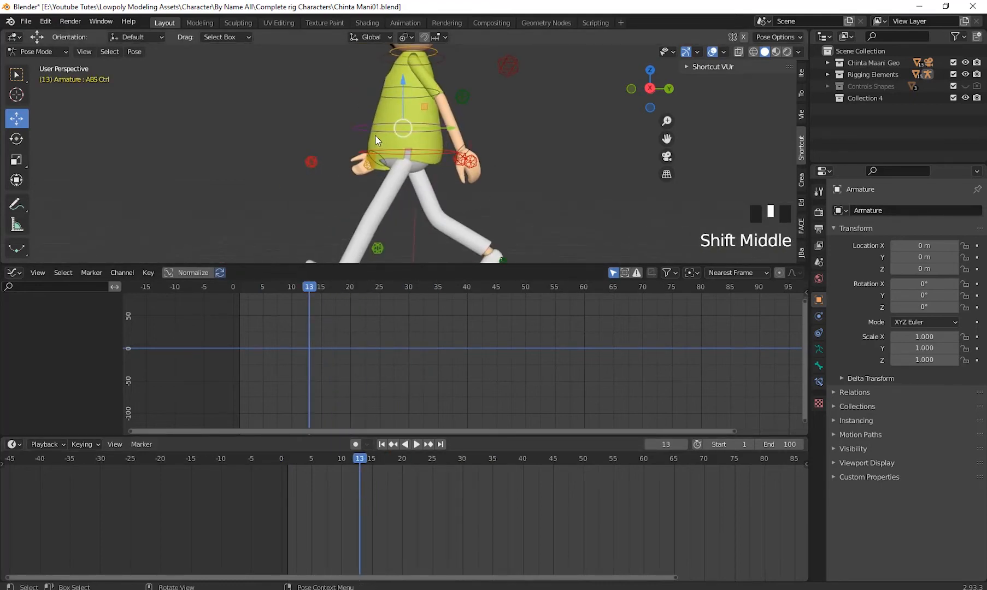
pyautogui.click(354, 132)
pyautogui.moveTo(496, 517); pyautogui.dragTo(276, 462)
pyautogui.rightClick(304, 484)
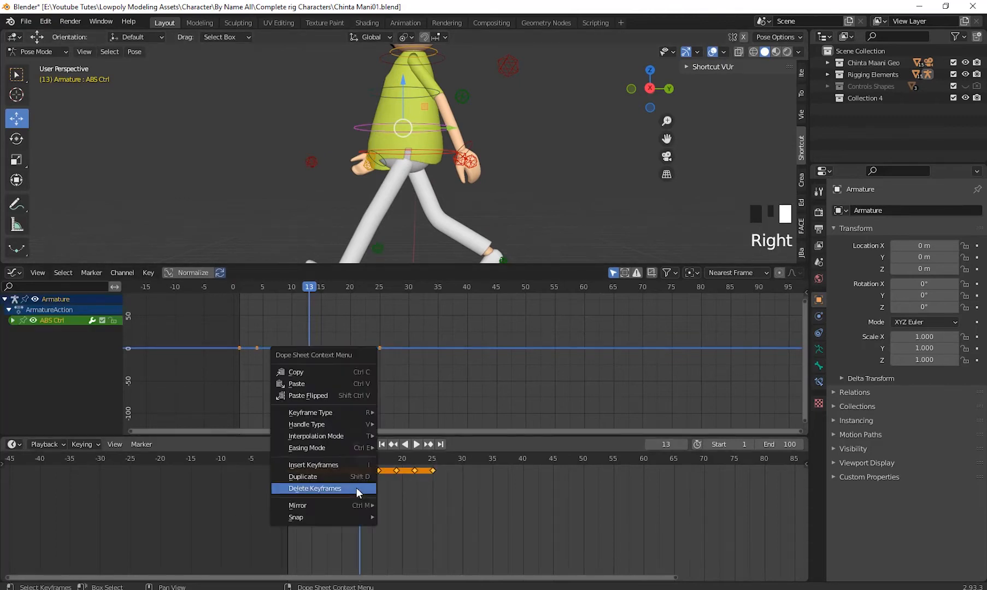
pyautogui.click(325, 484)
# - Delete all keyframes of the chest Ctrl control
pyautogui.keyDown('shift'); pyautogui.moveTo(495, 158); pyautogui.dragTo(495, 211, button='middle'); pyautogui.keyUp('shift')
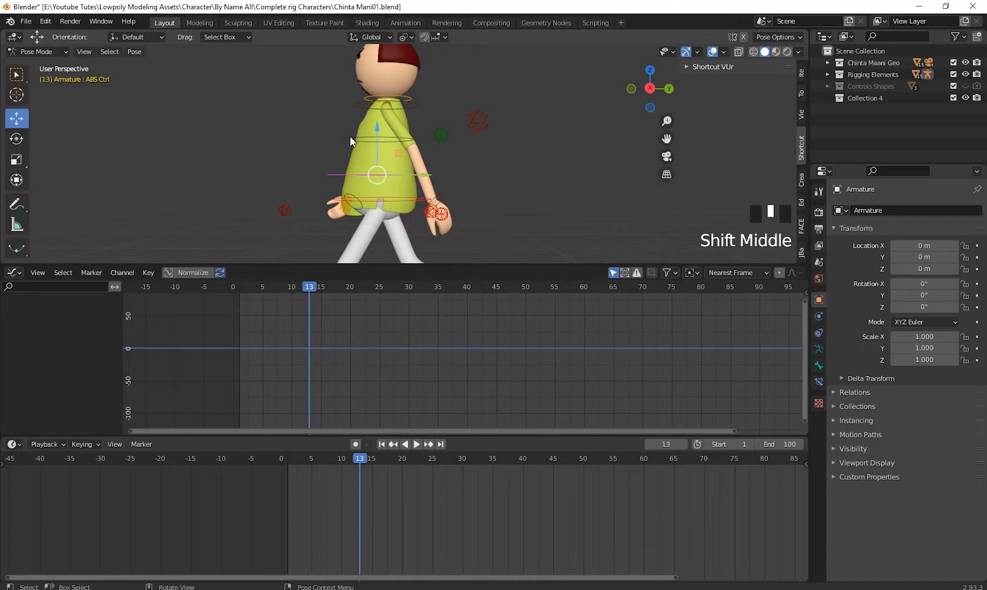
pyautogui.click(350, 136)
pyautogui.moveTo(479, 525); pyautogui.dragTo(260, 461)
pyautogui.rightClick(339, 497)
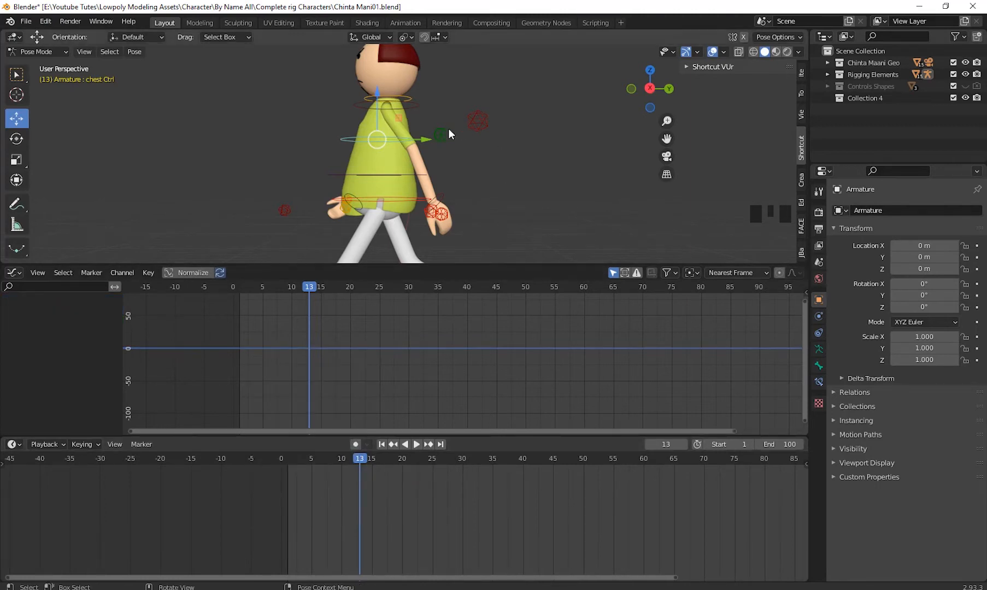
# - Delete all keyframes of the Back Ctrl control
pyautogui.click(412, 104)
pyautogui.moveTo(480, 523); pyautogui.dragTo(273, 467)
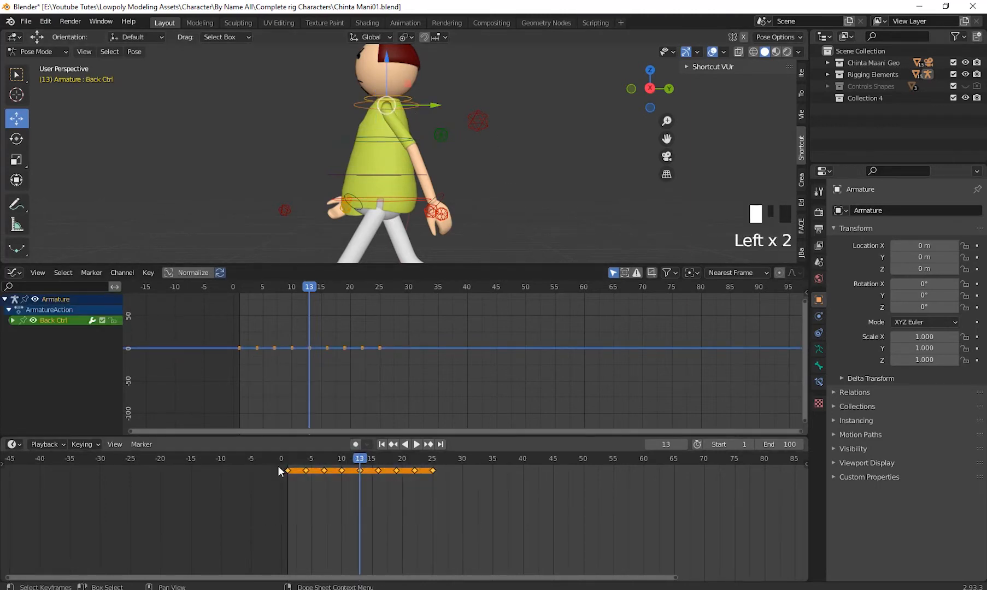
pyautogui.rightClick(321, 478)
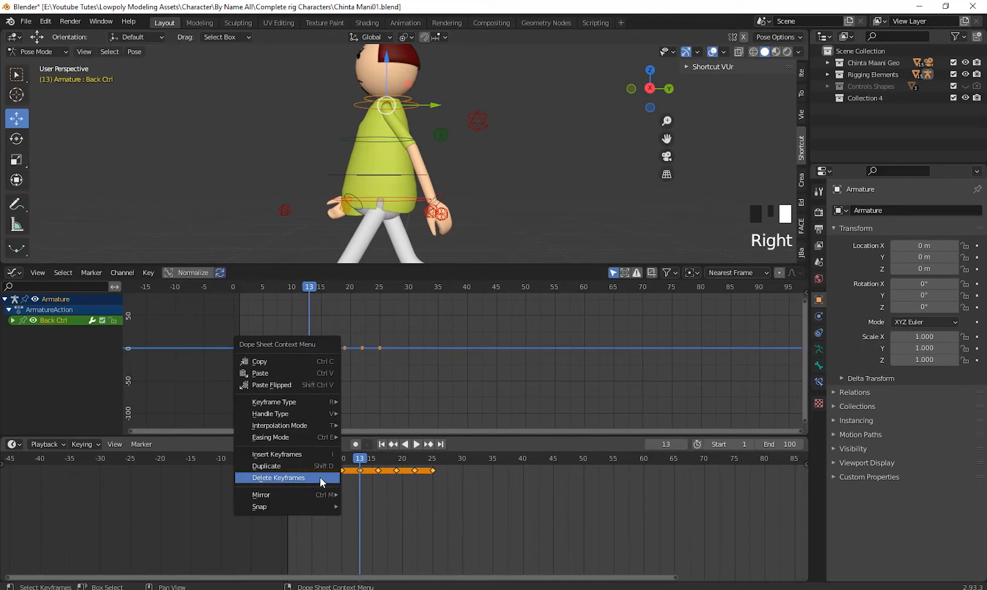
pyautogui.click(282, 477)
# - Delete all keyframes of the Head Ctrl control at the character's neck
pyautogui.moveTo(463, 147)
pyautogui.keyDown('shift'); pyautogui.mouseDown(button='middle')
pyautogui.moveTo(451, 200)
pyautogui.moveTo(447, 151)
pyautogui.mouseUp(button='middle'); pyautogui.keyUp('shift')
pyautogui.scroll(2, 451, 200)
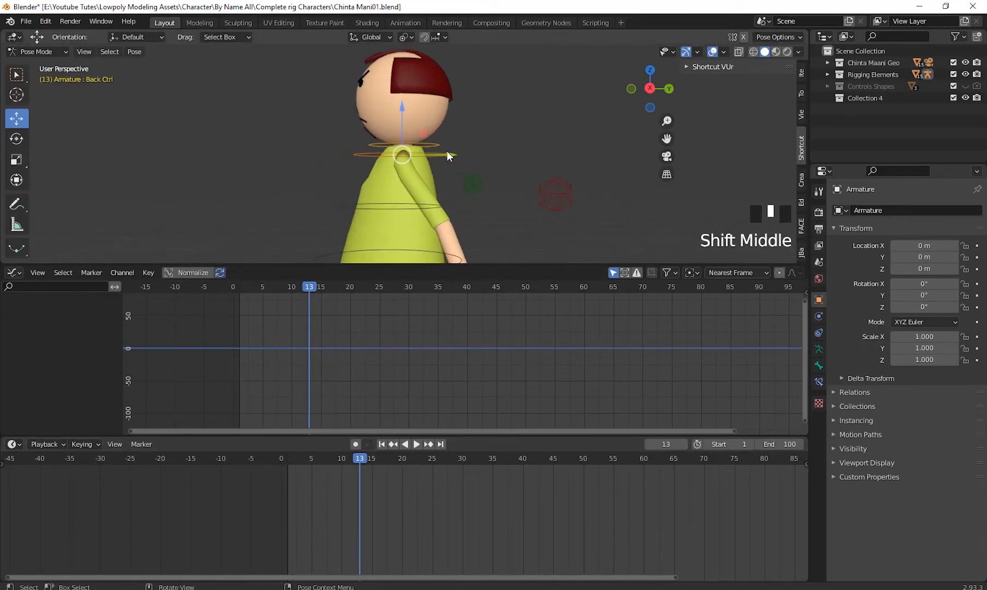
pyautogui.click(431, 143)
pyautogui.scroll(-3, 470, 200)
pyautogui.keyDown('shift'); pyautogui.moveTo(477, 211); pyautogui.dragTo(477, 201, button='middle'); pyautogui.keyUp('shift')
pyautogui.moveTo(487, 534); pyautogui.dragTo(259, 463)
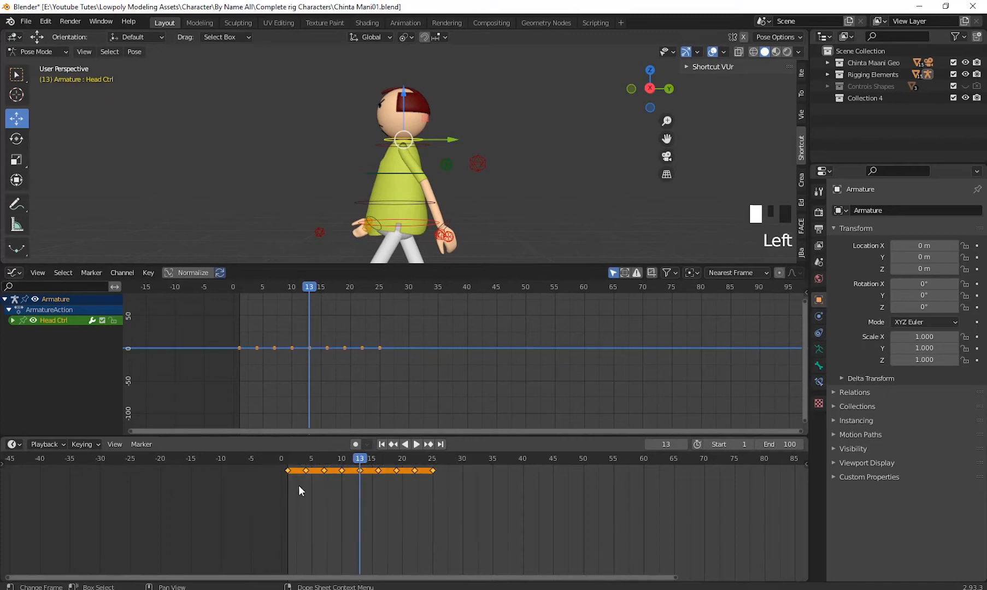
pyautogui.rightClick(321, 481)
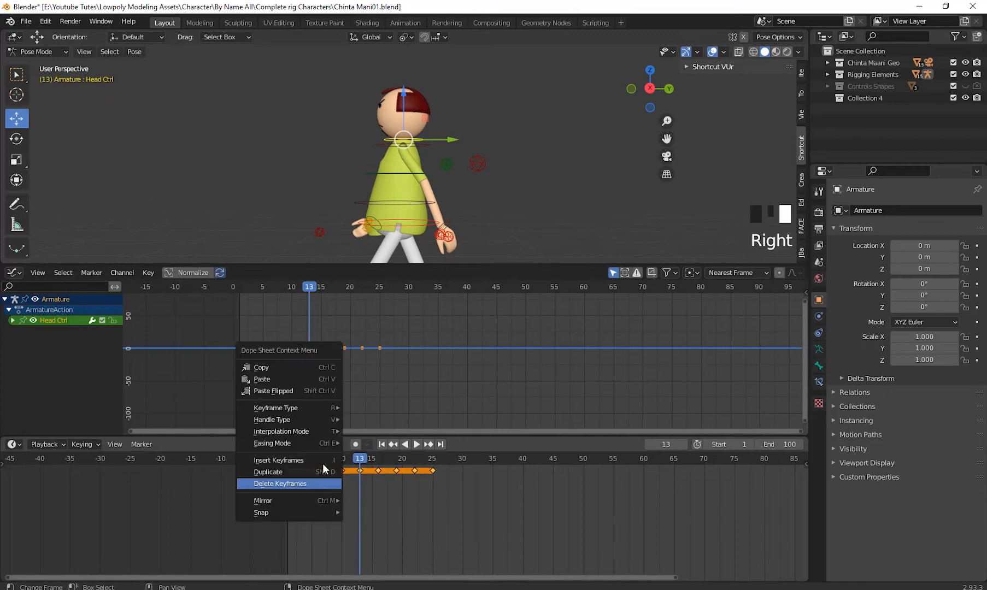
pyautogui.click(303, 483)
# - Select the left elbow control and examine its curves across the walk cycle in the Graph Editor
pyautogui.scroll(-2, 554, 138)
pyautogui.moveTo(554, 138); pyautogui.dragTo(490, 198, button='middle')
pyautogui.click(461, 163)
pyautogui.scroll(10, 308, 366)
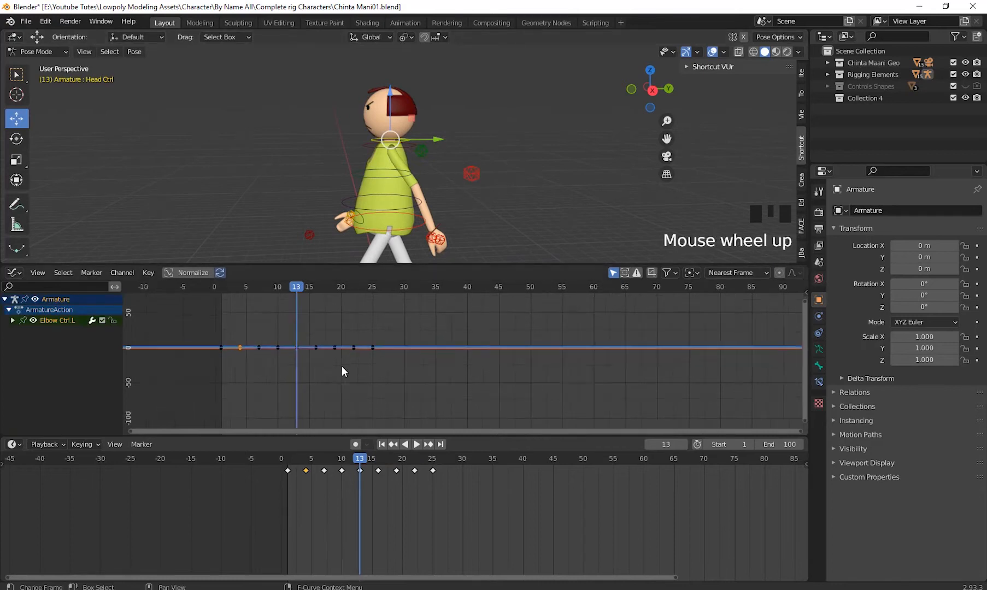
pyautogui.keyDown('shift'); pyautogui.moveTo(308, 366); pyautogui.dragTo(701, 403, button='middle'); pyautogui.keyUp('shift')
pyautogui.scroll(8, 476, 386)
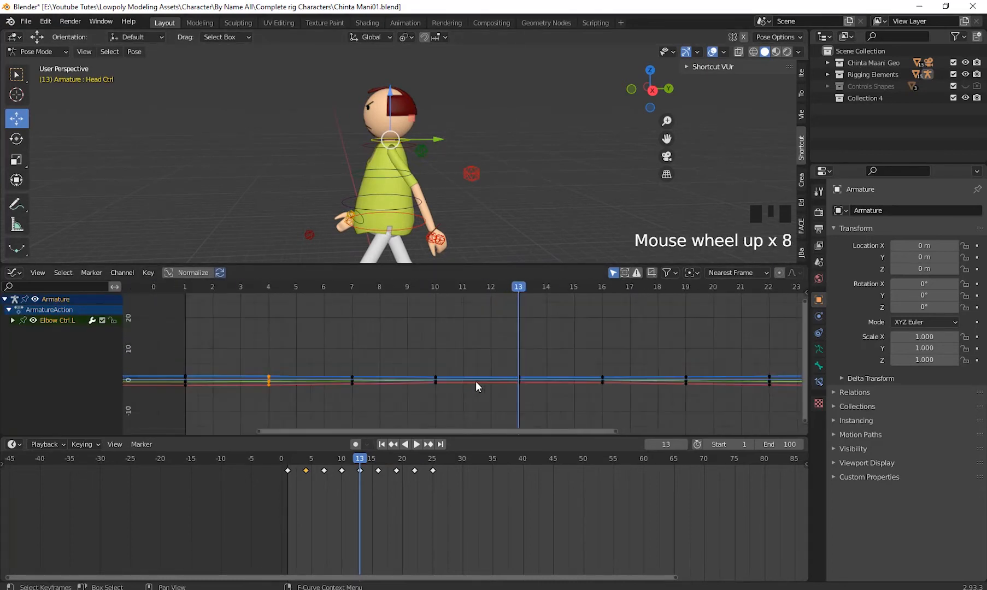
pyautogui.keyDown('shift'); pyautogui.scroll(2, 421, 348); pyautogui.keyUp('shift')
pyautogui.scroll(-4, 455, 382)
pyautogui.keyDown('shift'); pyautogui.moveTo(455, 382); pyautogui.dragTo(615, 344, button='middle'); pyautogui.keyUp('shift')
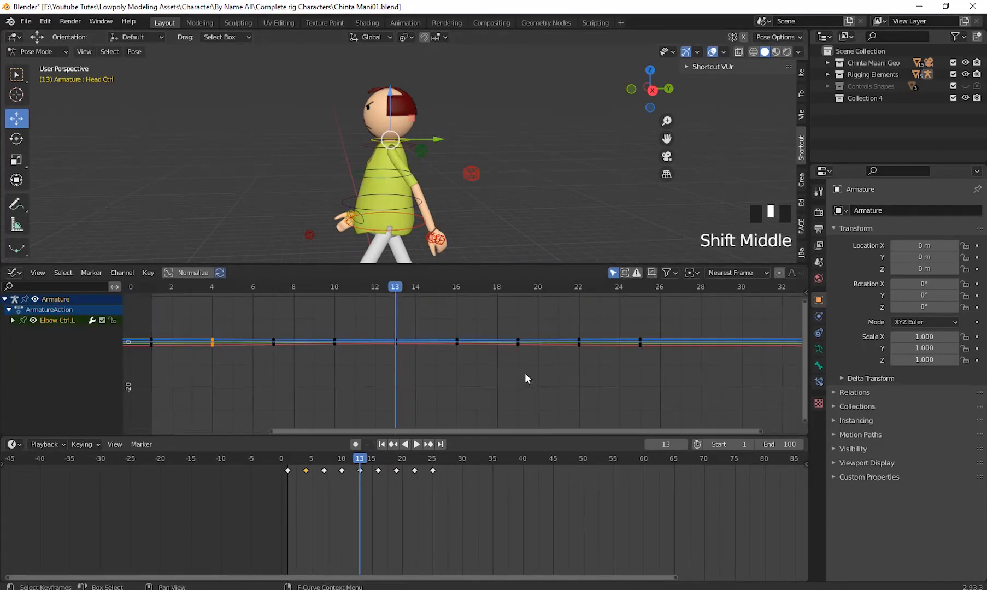
pyautogui.click(494, 355)
# - Expand the Elbow Ctrl.L channels and view its X Location and Z Location curves
pyautogui.click(469, 174)
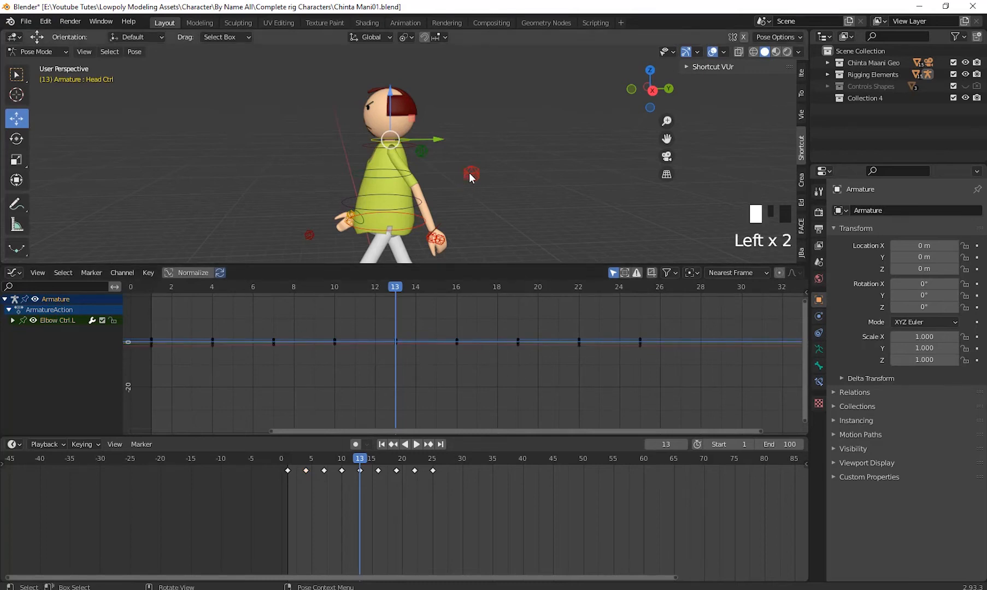
pyautogui.click(13, 321)
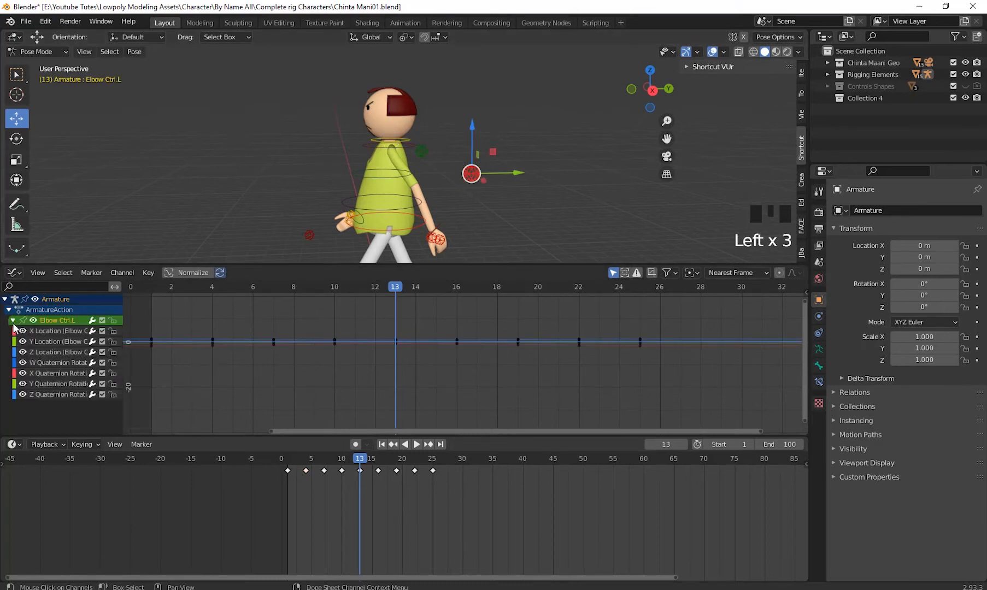
pyautogui.click(65, 330)
pyautogui.click(65, 336)
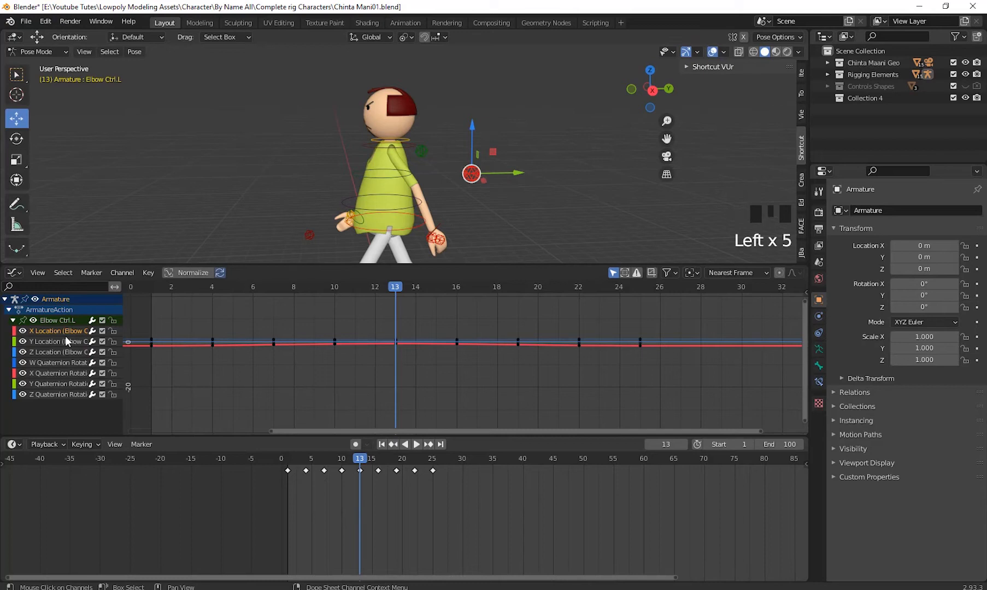
pyautogui.click(68, 351)
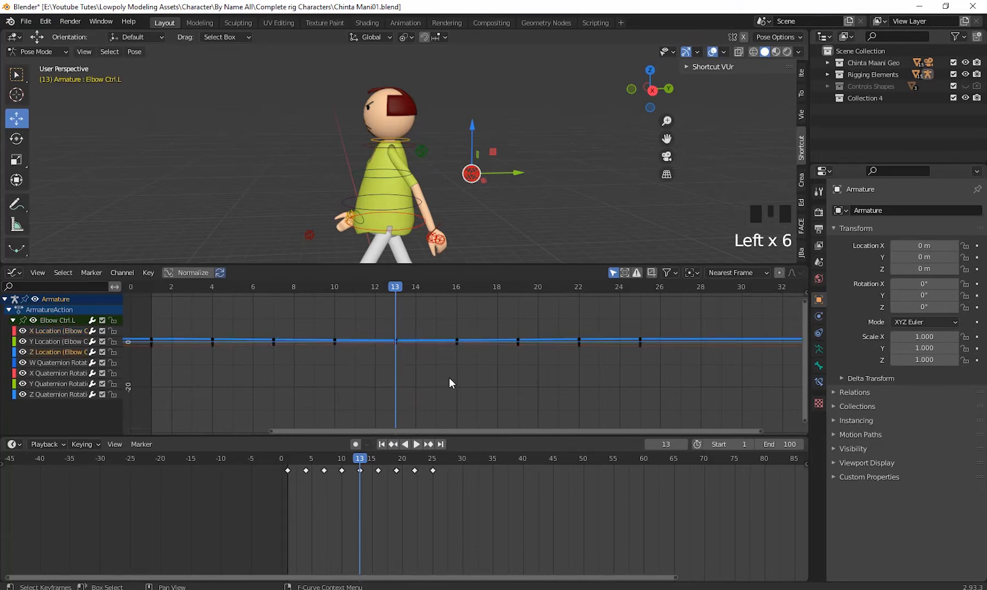
# - Turn on Normalize in the Graph Editor and frame the Elbow Ctrl.L curves
pyautogui.scroll(1, 450, 378)
pyautogui.moveTo(462, 369); pyautogui.dragTo(463, 378, button='middle')
pyautogui.click(202, 275)
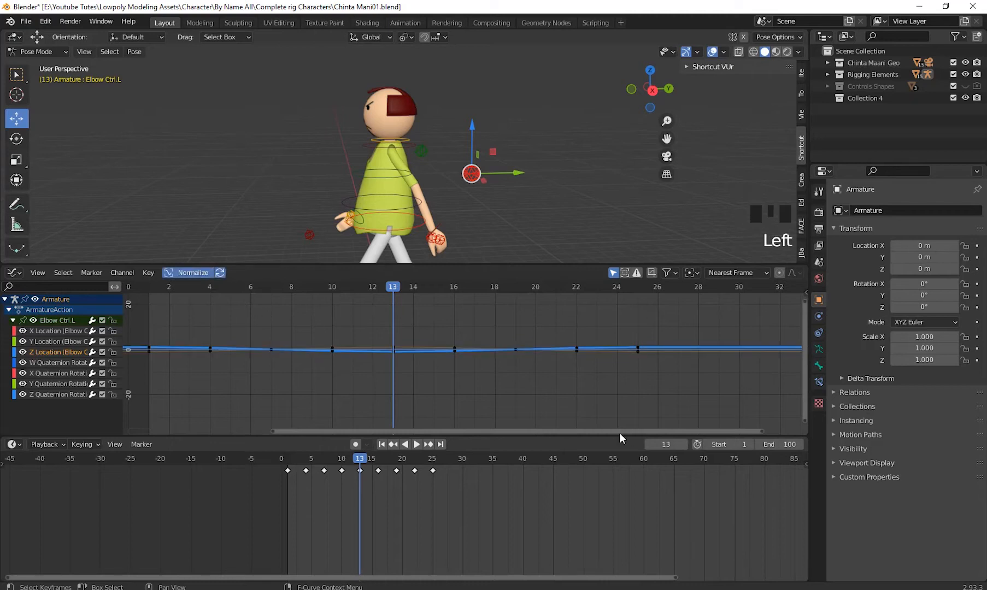
pyautogui.press('KP_Decimal')
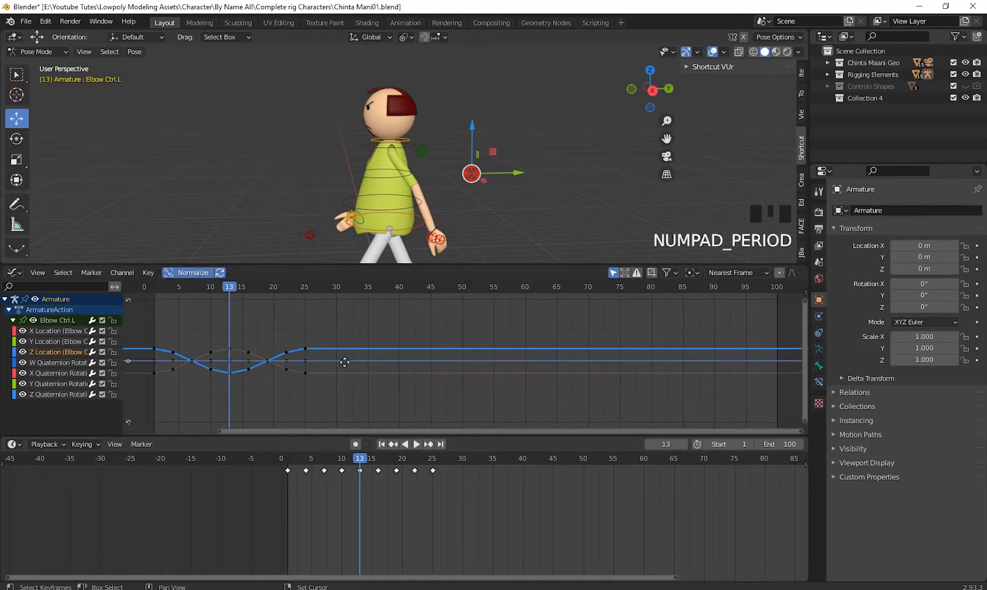
pyautogui.keyDown('shift'); pyautogui.moveTo(454, 349); pyautogui.dragTo(478, 340, button='middle'); pyautogui.keyUp('shift')
pyautogui.scroll(7, 471, 363)
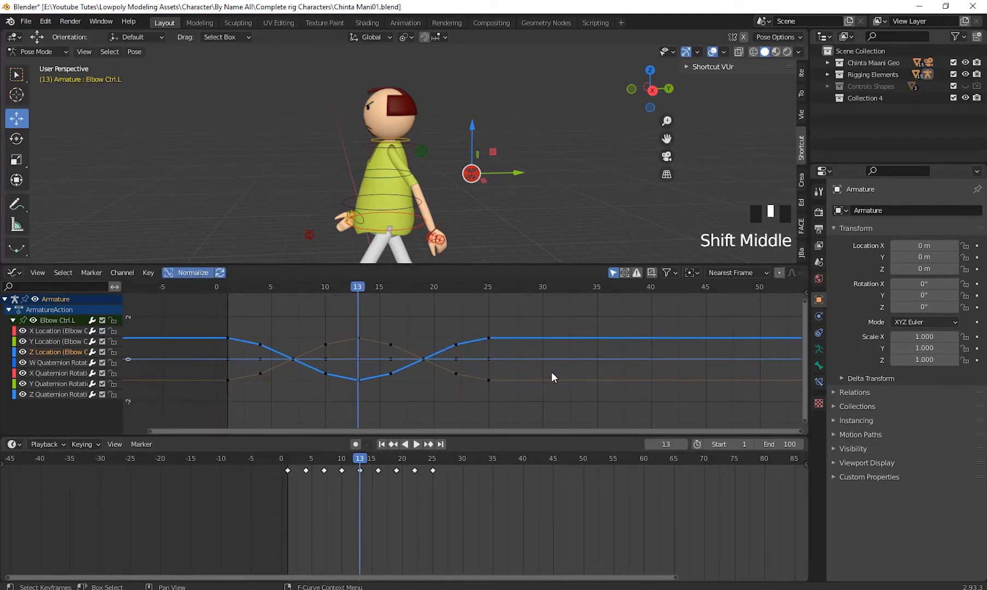
# - Examine the Elbow Ctrl.L Z Location curve and box-select its first two keyframes
pyautogui.keyDown('shift'); pyautogui.moveTo(551, 372); pyautogui.dragTo(491, 384, button='middle'); pyautogui.keyUp('shift')
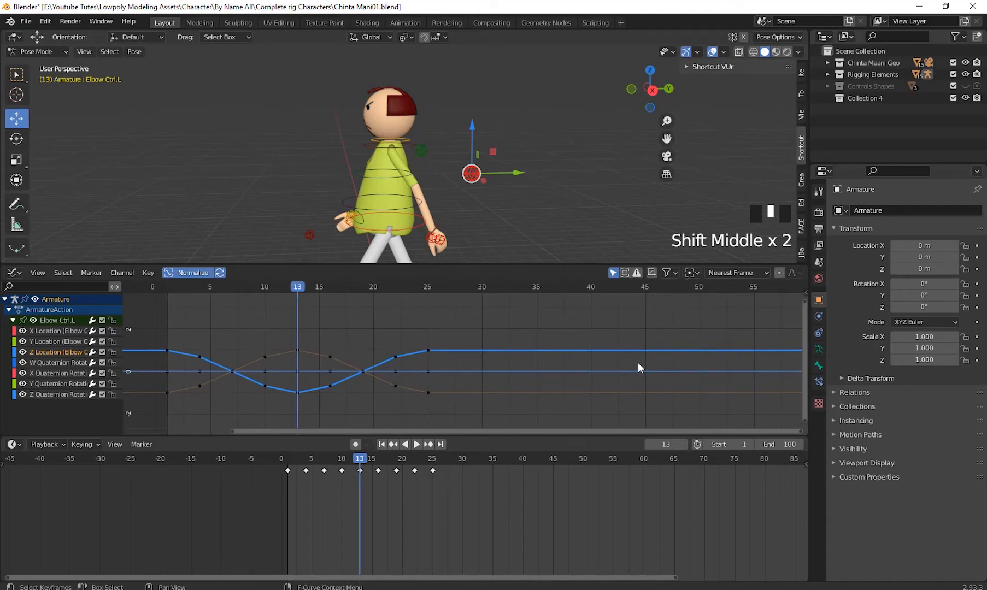
pyautogui.keyDown('shift'); pyautogui.moveTo(381, 335); pyautogui.dragTo(495, 335, button='middle'); pyautogui.keyUp('shift')
pyautogui.keyDown('shift'); pyautogui.moveTo(266, 357); pyautogui.dragTo(236, 350, button='middle'); pyautogui.keyUp('shift')
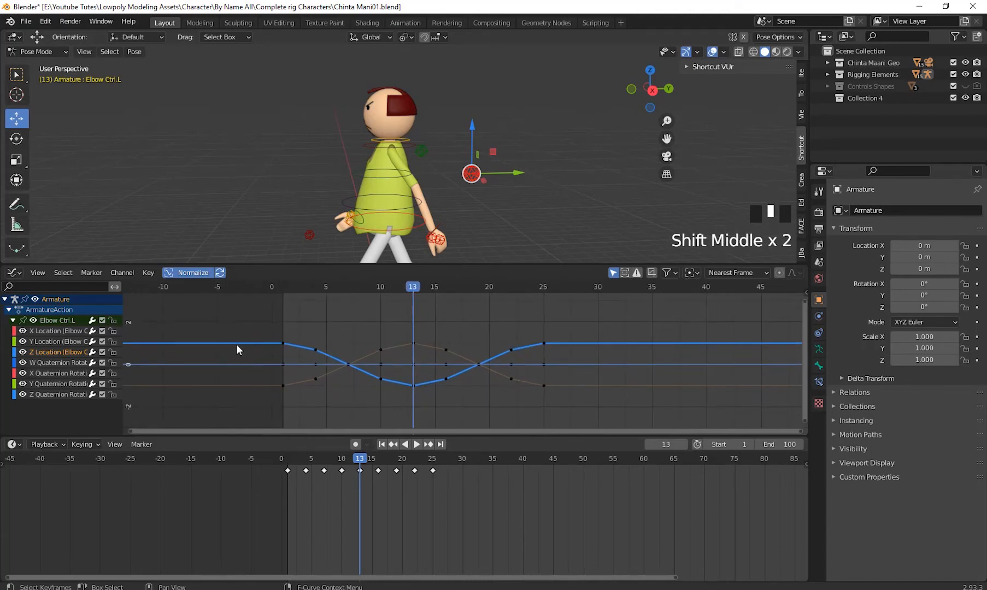
pyautogui.moveTo(236, 326); pyautogui.dragTo(328, 358)
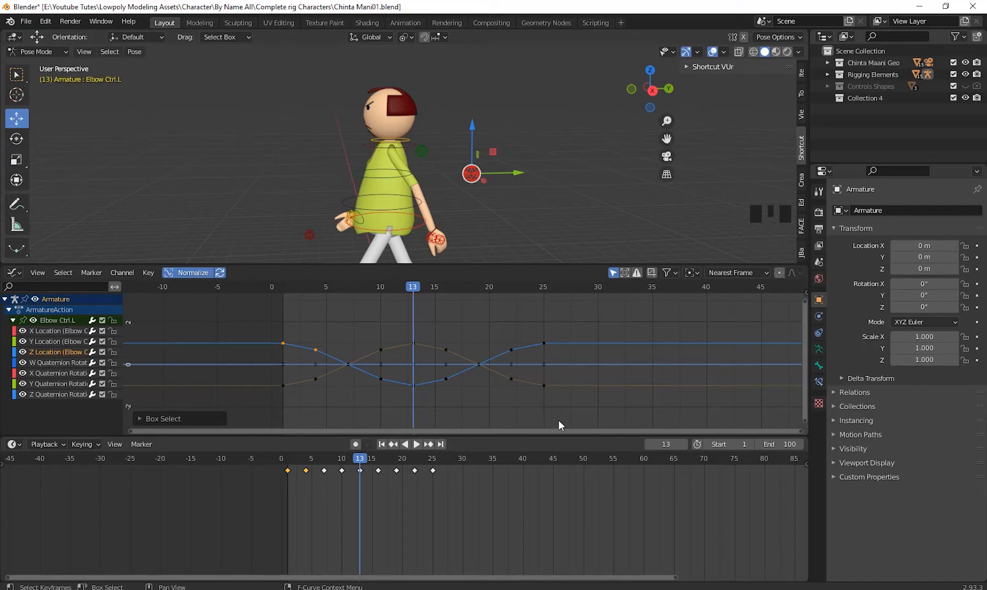
# - Check Head Ctrl, ABS Ctrl, Hand Ctrl.L, Hand Ctrl.R and Knee Ctrl.R for remaining keyframes
pyautogui.click(411, 143)
pyautogui.click(407, 136)
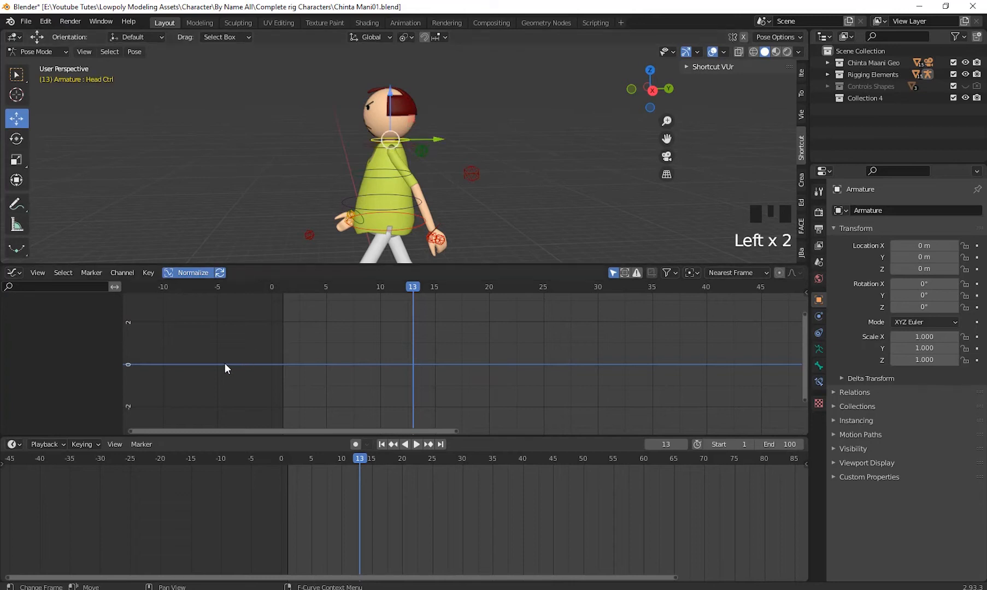
pyautogui.click(342, 202)
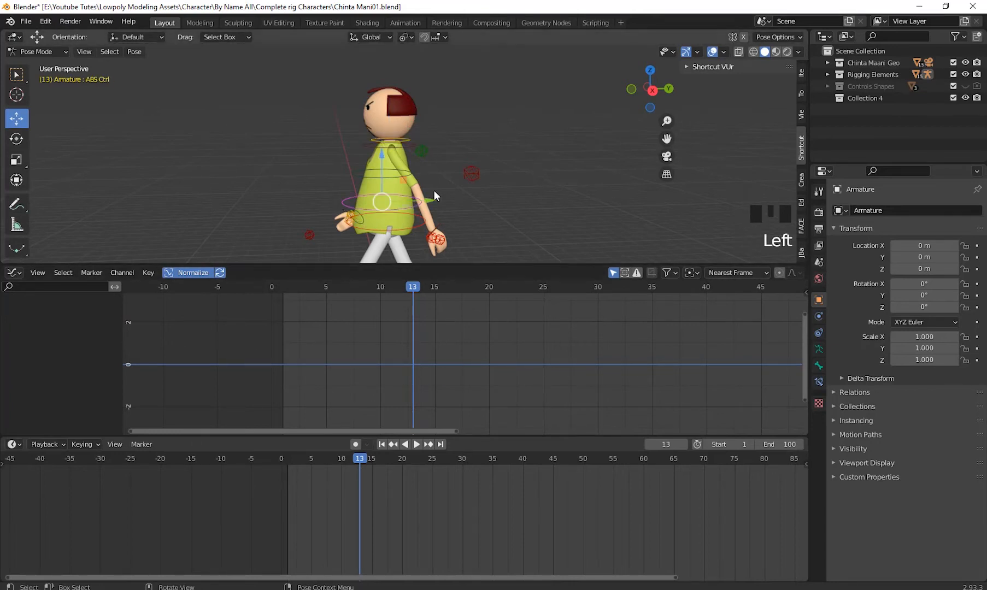
pyautogui.moveTo(501, 226); pyautogui.dragTo(460, 120, button='middle')
pyautogui.scroll(3, 484, 189)
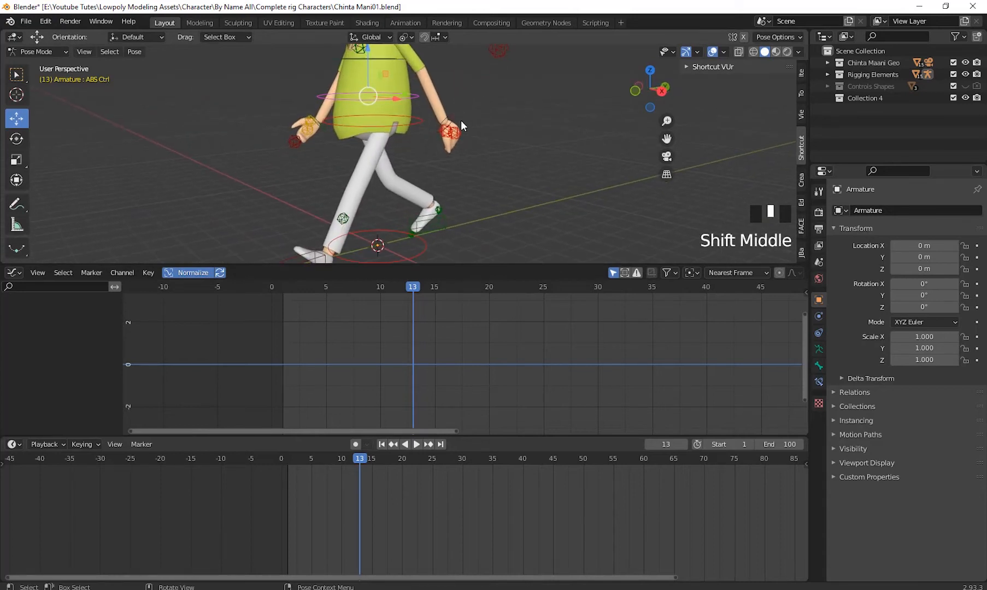
pyautogui.click(451, 131)
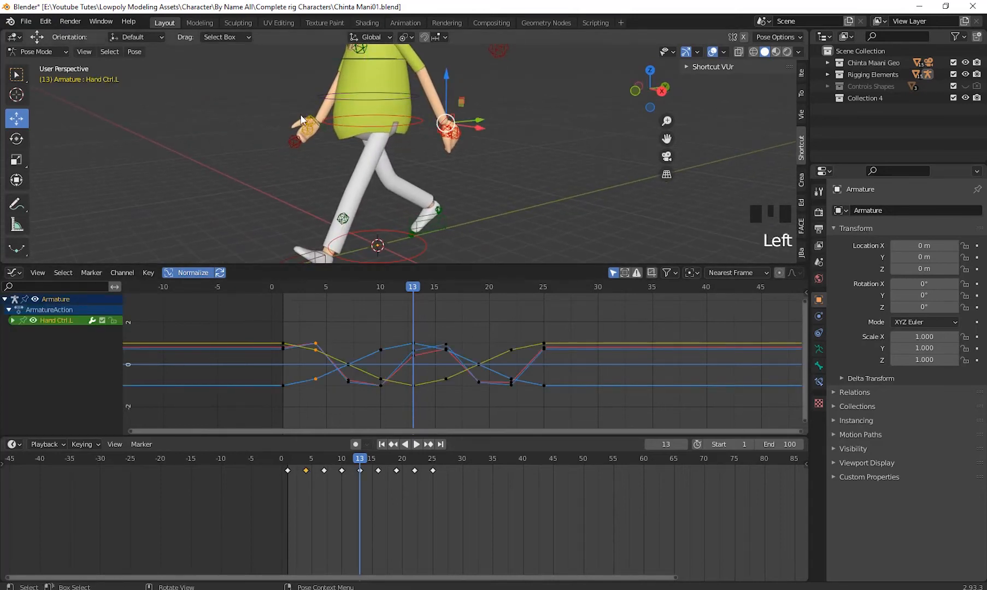
pyautogui.click(324, 130)
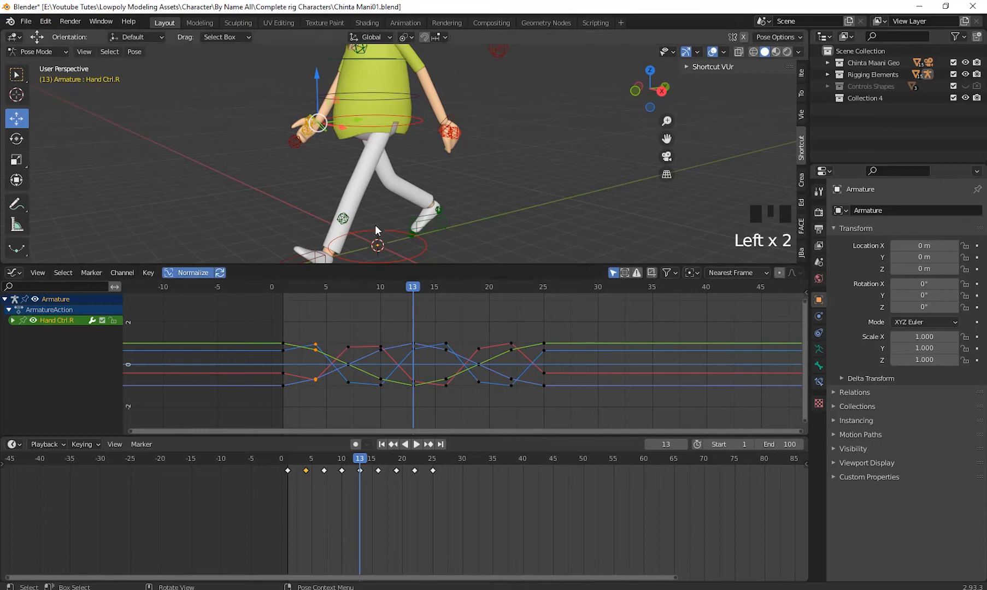
pyautogui.click(344, 219)
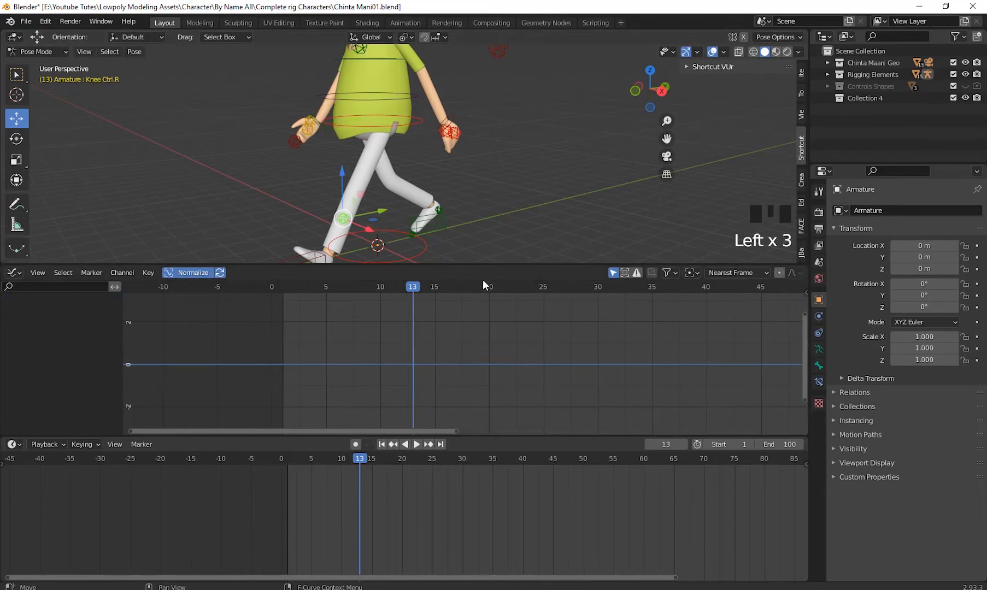
# - Inspect the character's walk pose and scrub the playhead back to frame 1
pyautogui.scroll(-1, 482, 218)
pyautogui.keyDown('shift'); pyautogui.moveTo(481, 218); pyautogui.dragTo(407, 183, button='middle'); pyautogui.keyUp('shift')
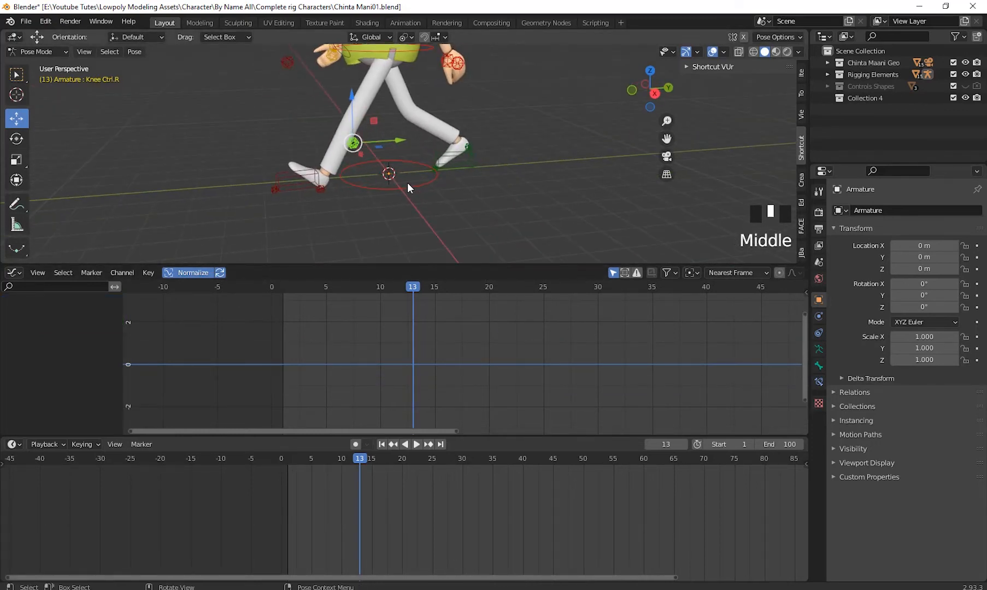
pyautogui.click(419, 220)
pyautogui.keyDown('shift'); pyautogui.moveTo(420, 221); pyautogui.dragTo(479, 5, button='middle'); pyautogui.keyUp('shift')
pyautogui.scroll(-4, 424, 139)
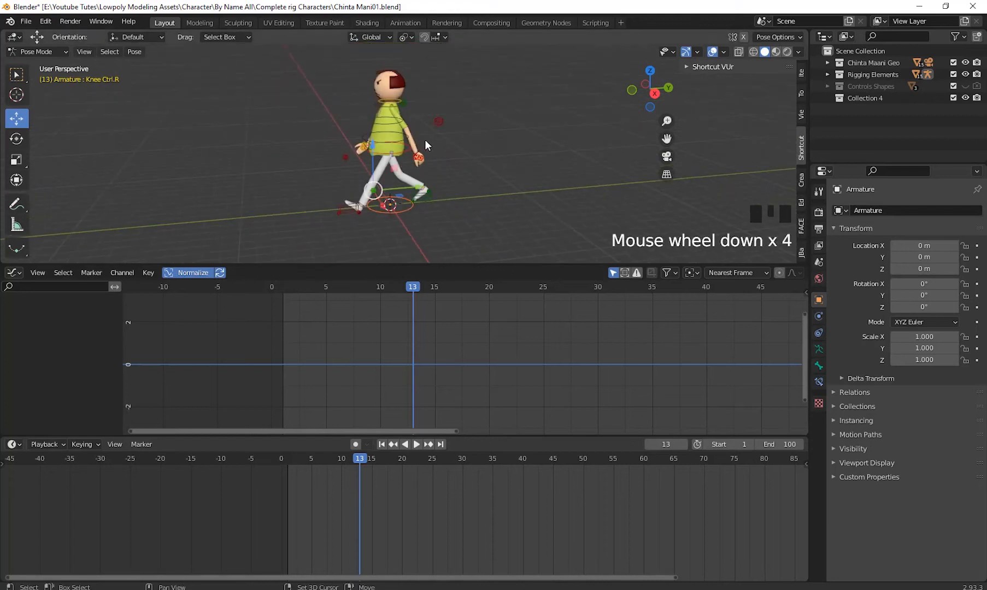
pyautogui.moveTo(425, 140); pyautogui.dragTo(371, 148, button='middle')
pyautogui.scroll(3, 411, 175)
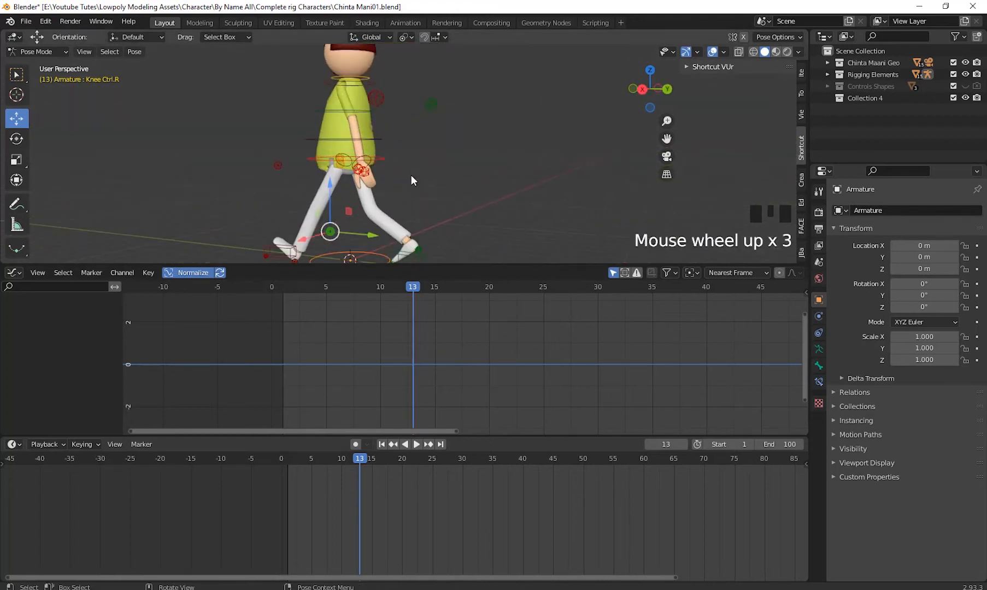
pyautogui.keyDown('shift'); pyautogui.moveTo(411, 175); pyautogui.dragTo(483, 158, button='middle'); pyautogui.keyUp('shift')
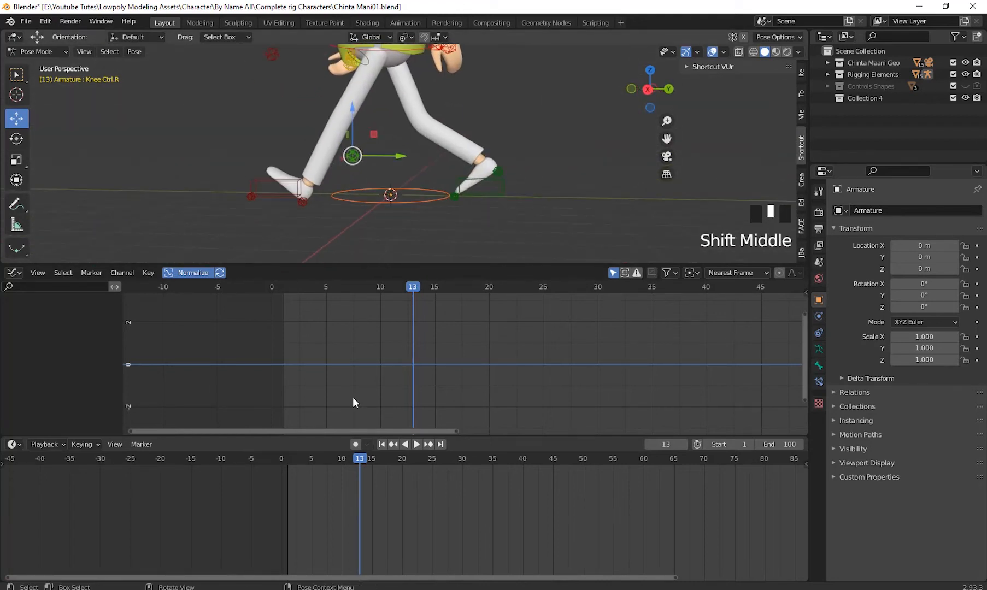
pyautogui.moveTo(347, 462); pyautogui.dragTo(288, 481)
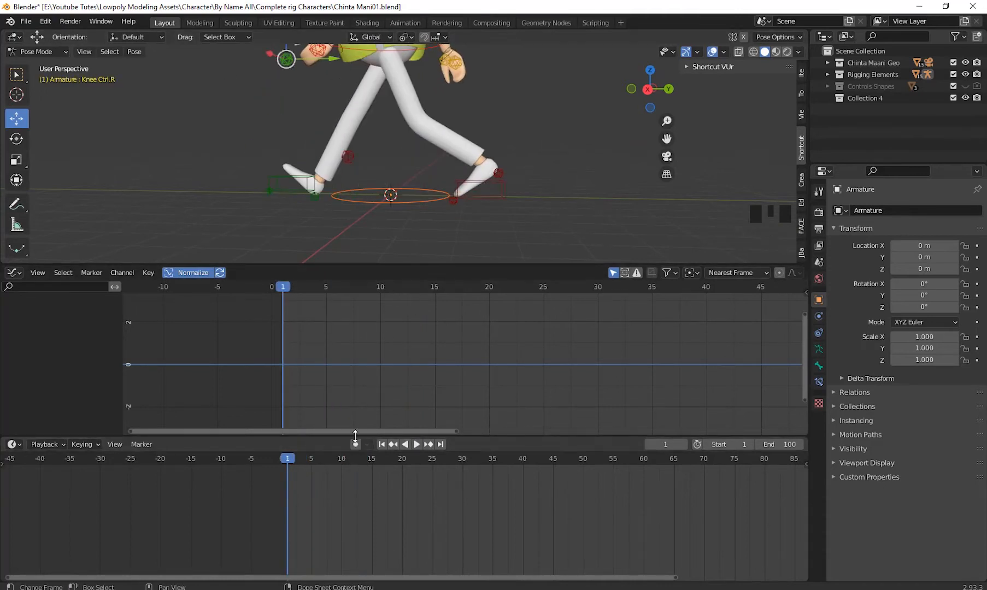
# - Enlarge the 3D viewport and shrink the Timeline by resizing the editor areas, with the full character in view
pyautogui.moveTo(345, 437); pyautogui.dragTo(345, 477)
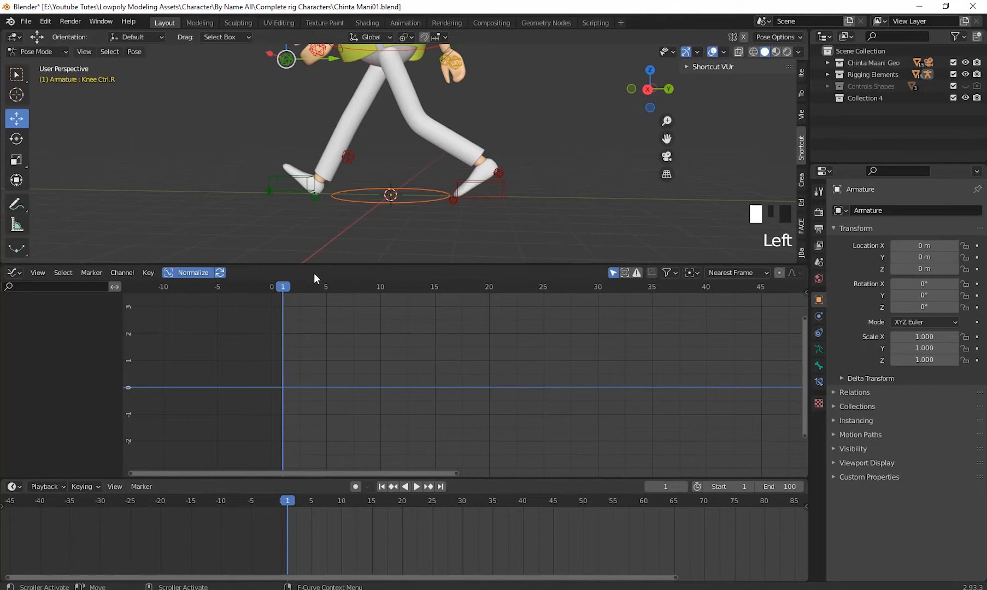
pyautogui.click(309, 335)
pyautogui.moveTo(278, 266); pyautogui.dragTo(276, 344)
pyautogui.scroll(-3, 451, 260)
pyautogui.moveTo(498, 231); pyautogui.dragTo(476, 276, button='middle')
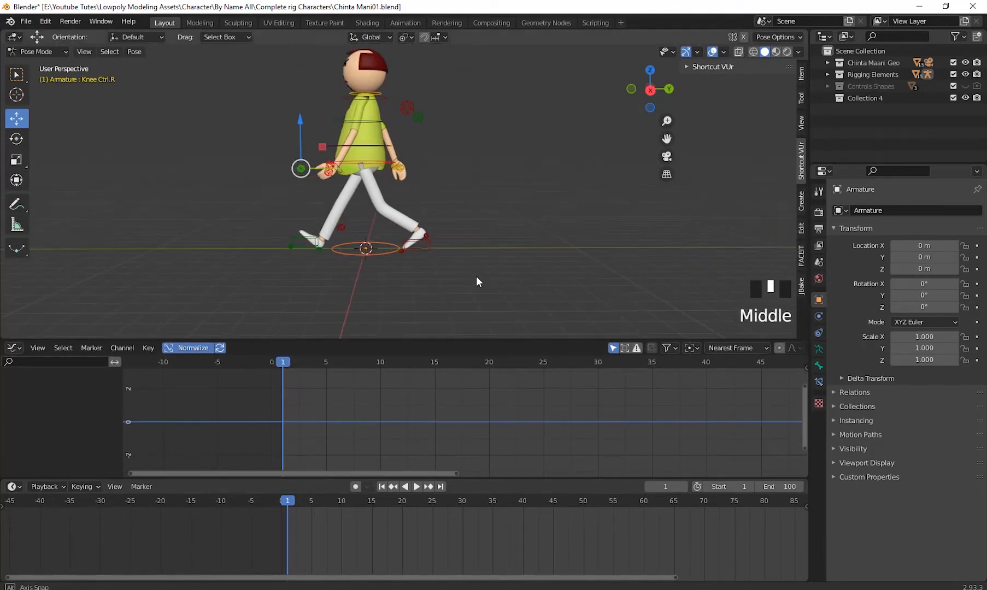
# - Play the walk animation from frame 1, stop it, and scrub the playhead to frame 25
pyautogui.click(287, 365)
pyautogui.press('space')
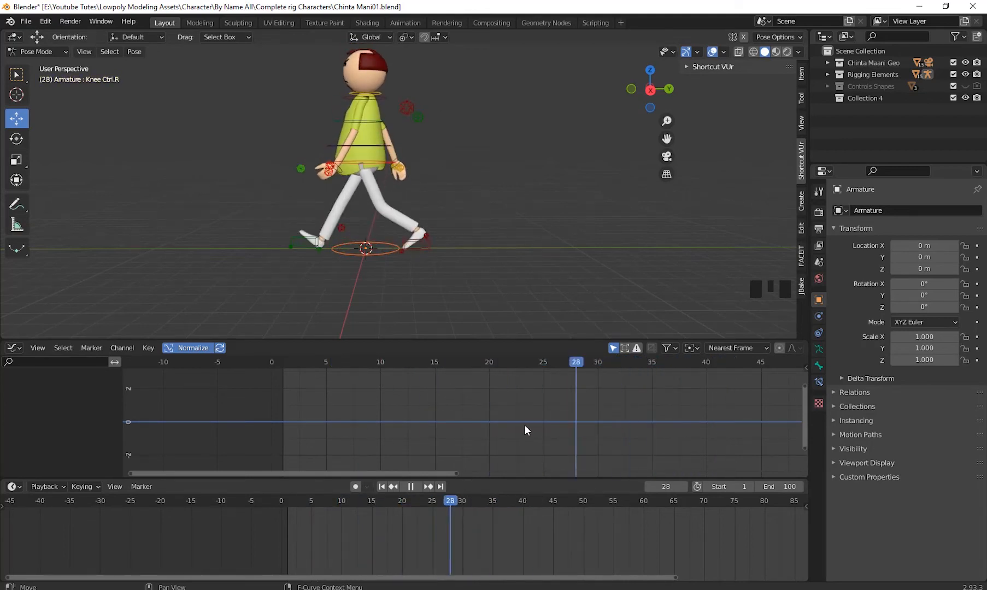
pyautogui.moveTo(524, 425); pyautogui.dragTo(544, 411)
pyautogui.press('space')
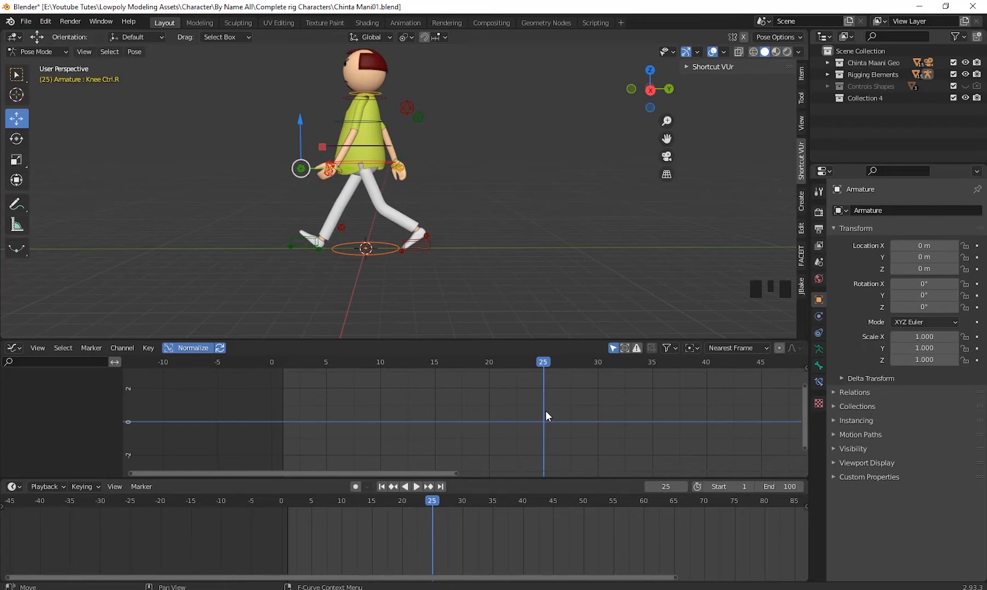
# - Enlarge the Graph Editor area and select the HeelUP.R control at the character's foot
pyautogui.moveTo(392, 340); pyautogui.dragTo(392, 306)
pyautogui.moveTo(394, 295); pyautogui.dragTo(413, 302, button='middle')
pyautogui.scroll(1, 454, 238)
pyautogui.keyDown('shift'); pyautogui.moveTo(455, 238); pyautogui.dragTo(469, 178, button='middle'); pyautogui.keyUp('shift')
pyautogui.moveTo(469, 178); pyautogui.dragTo(476, 197, button='middle')
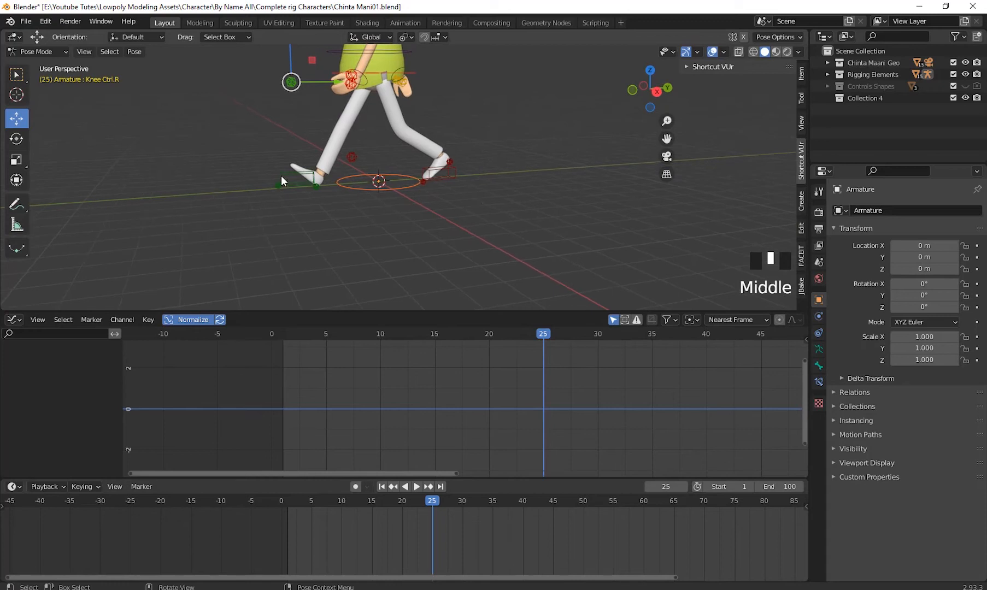
pyautogui.click(279, 173)
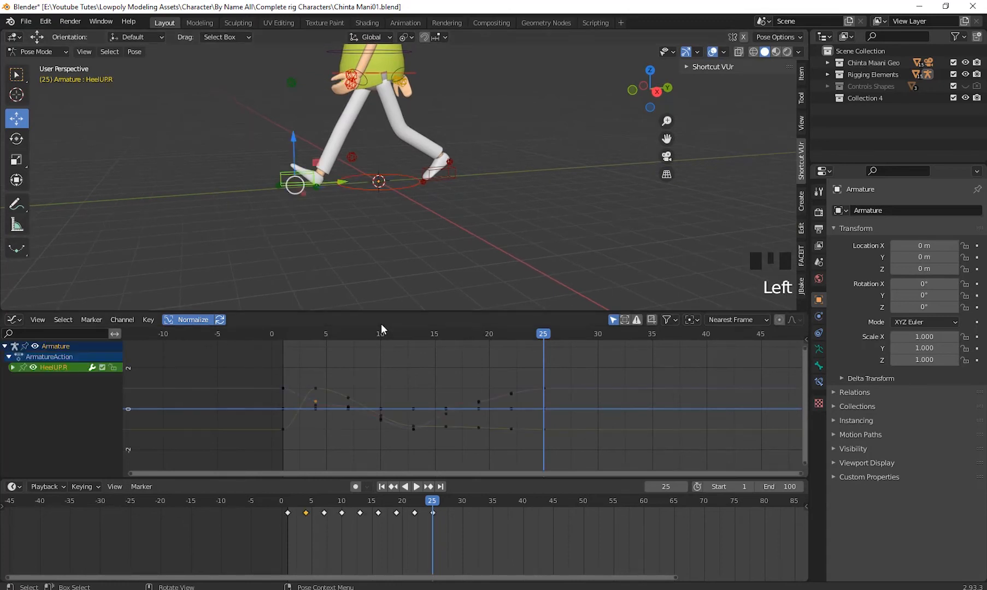
pyautogui.moveTo(266, 307); pyautogui.dragTo(274, 273)
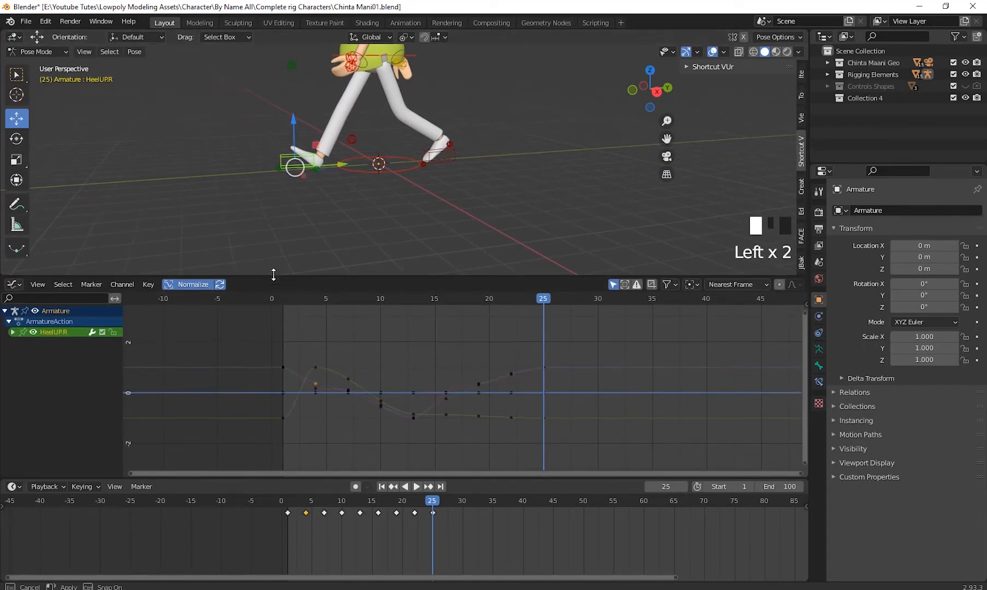
# - Return the playhead to frame 1 and select the first keyframe of HeelUP.R's Y Location curve
pyautogui.moveTo(544, 302); pyautogui.dragTo(283, 329)
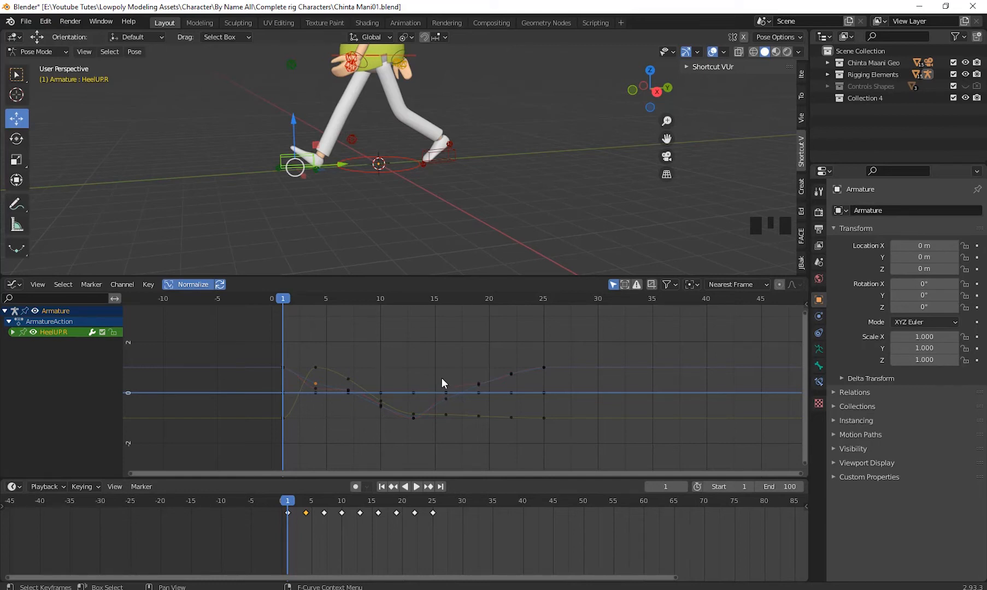
pyautogui.moveTo(233, 340); pyautogui.dragTo(661, 469)
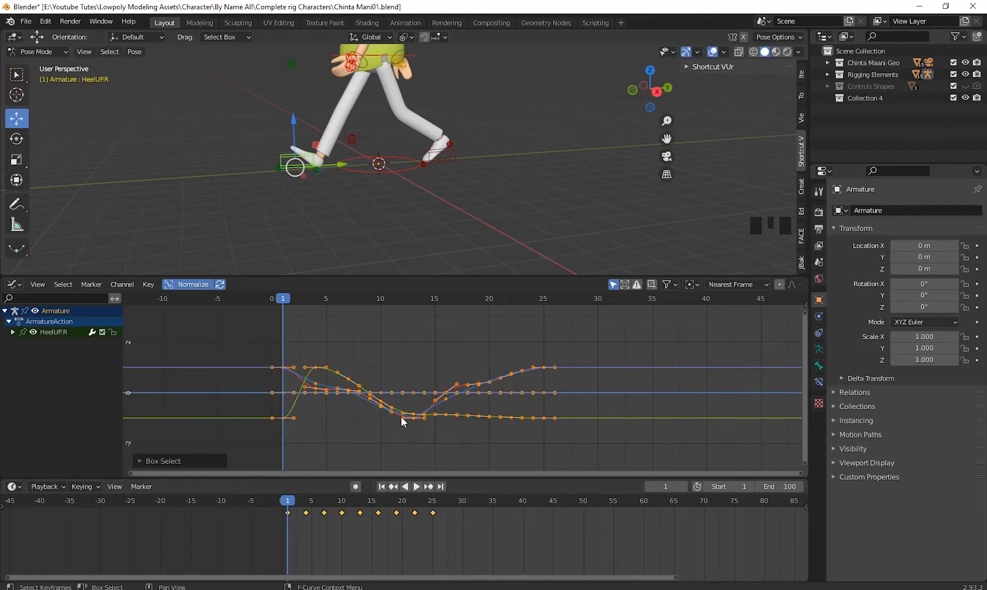
pyautogui.click(252, 396)
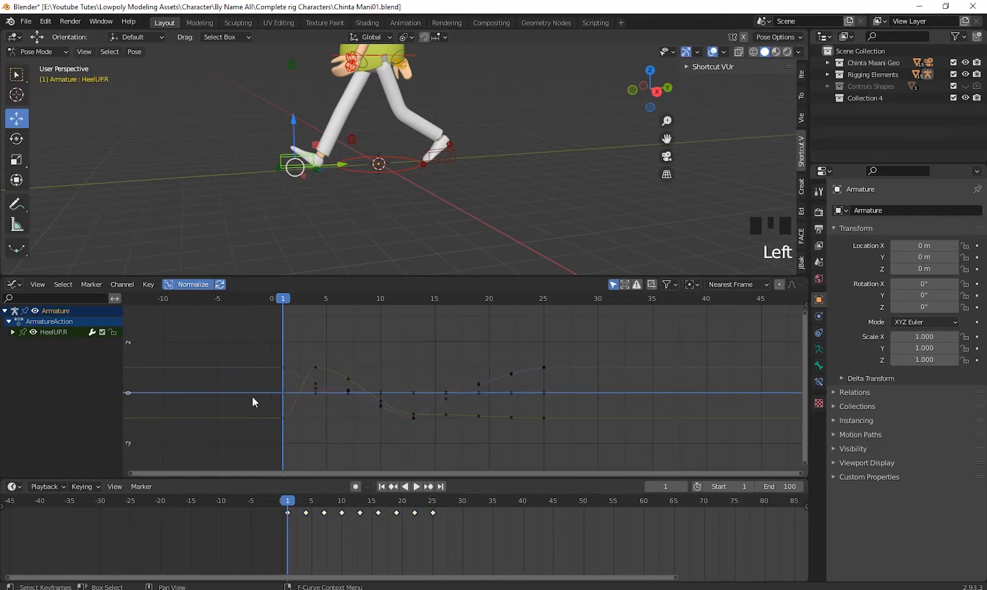
pyautogui.click(285, 417)
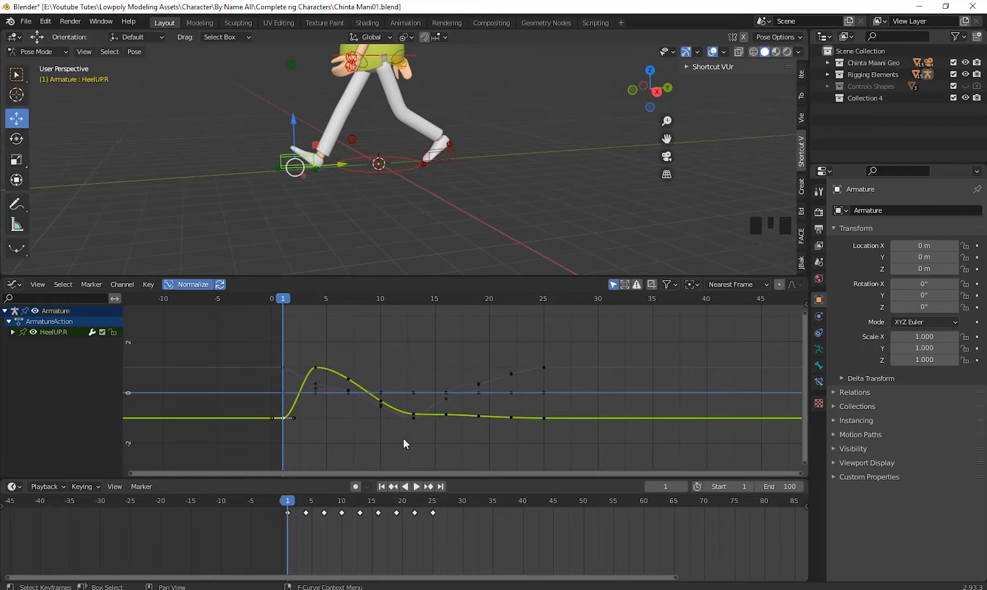
# - Expand the HeelUP.R channels and select the Y Location keyframe at frame 4
pyautogui.click(12, 331)
pyautogui.moveTo(125, 276); pyautogui.dragTo(125, 260)
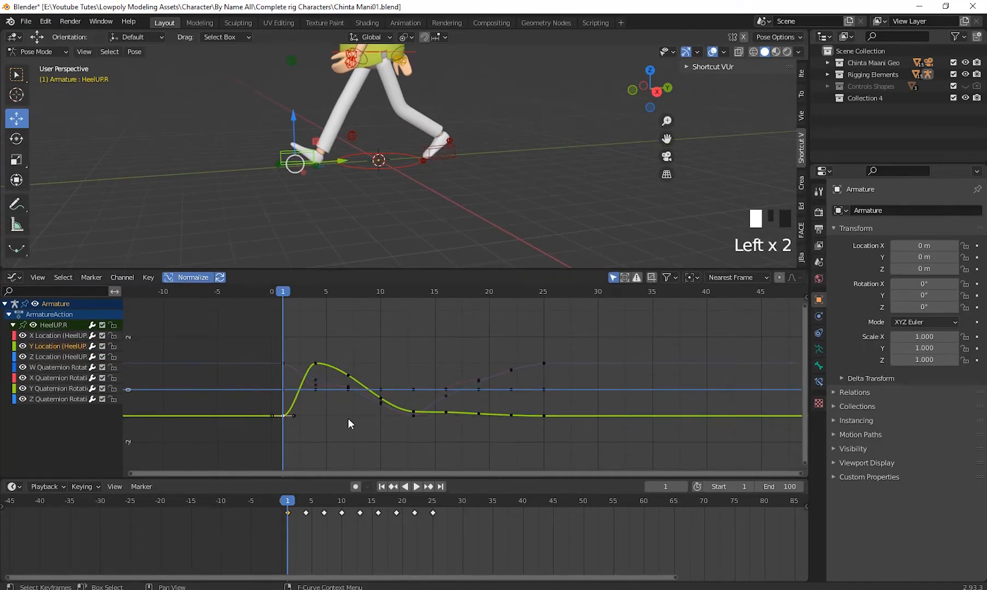
pyautogui.click(289, 411)
pyautogui.click(289, 410)
pyautogui.click(287, 411)
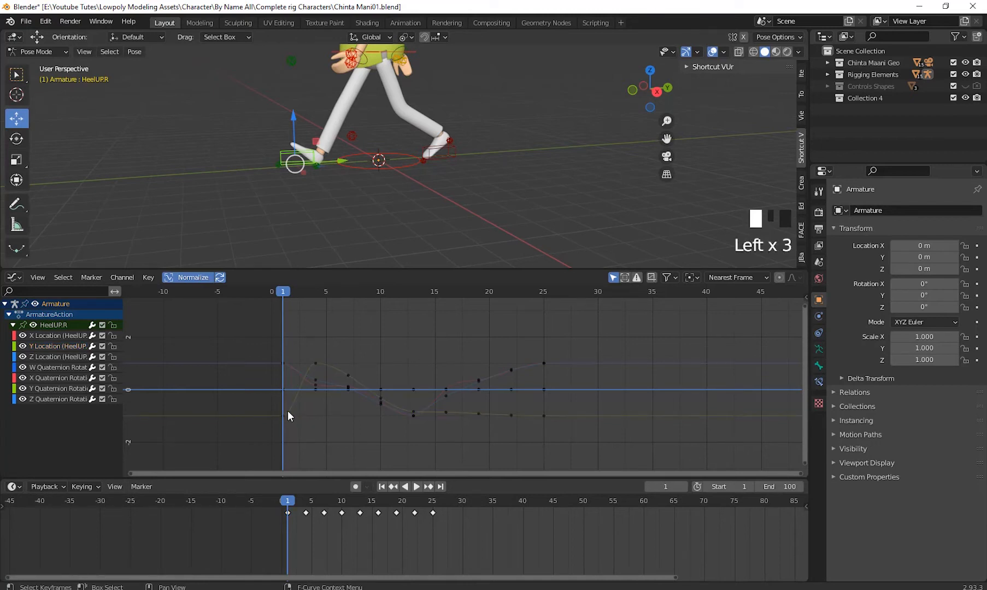
pyautogui.click(277, 415)
pyautogui.click(316, 363)
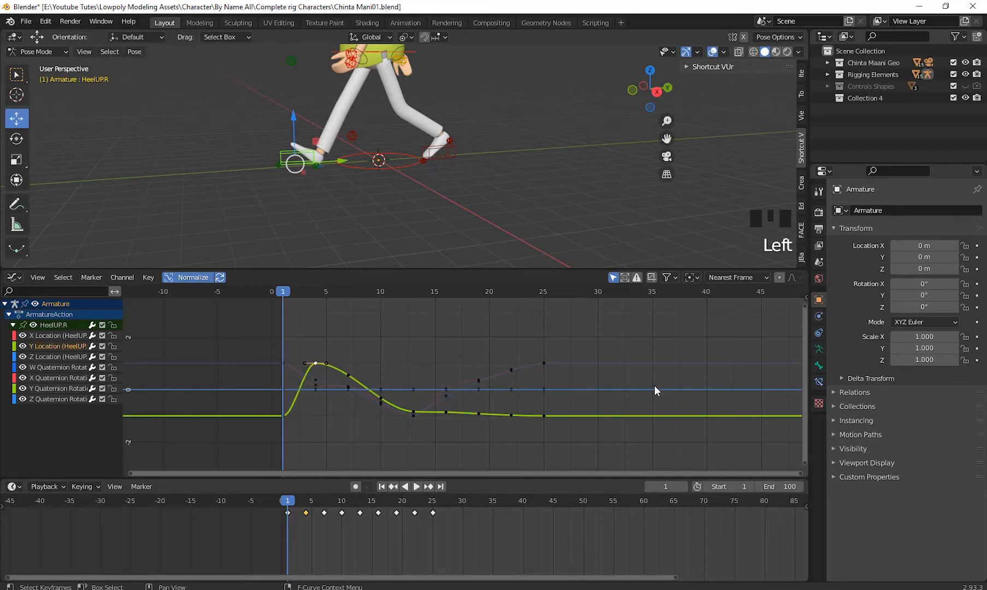
# - Select all HeelUP.R keyframes with Y Location as the active curve and add a Cycles modifier
pyautogui.press('n')
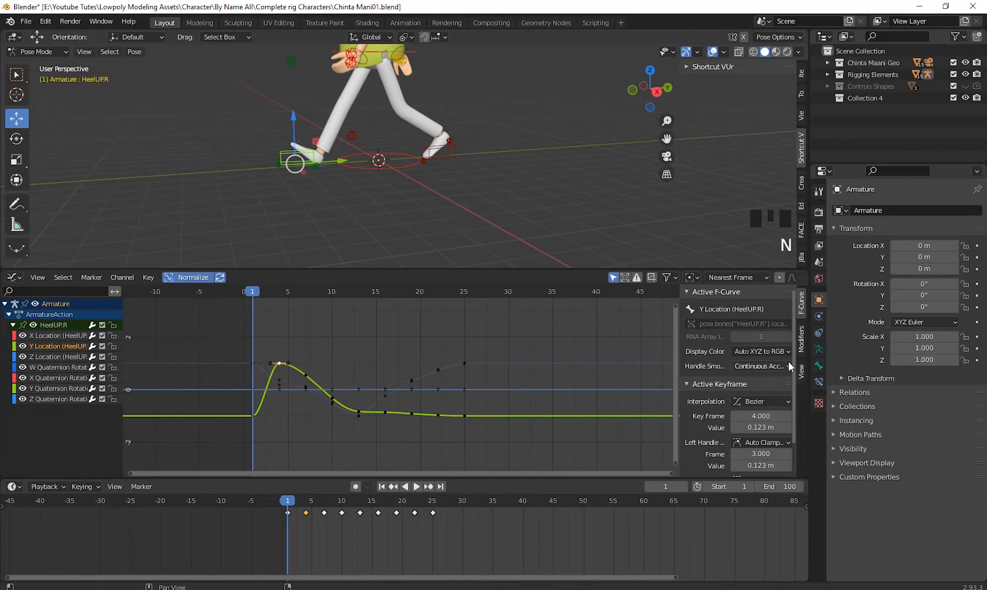
pyautogui.click(802, 339)
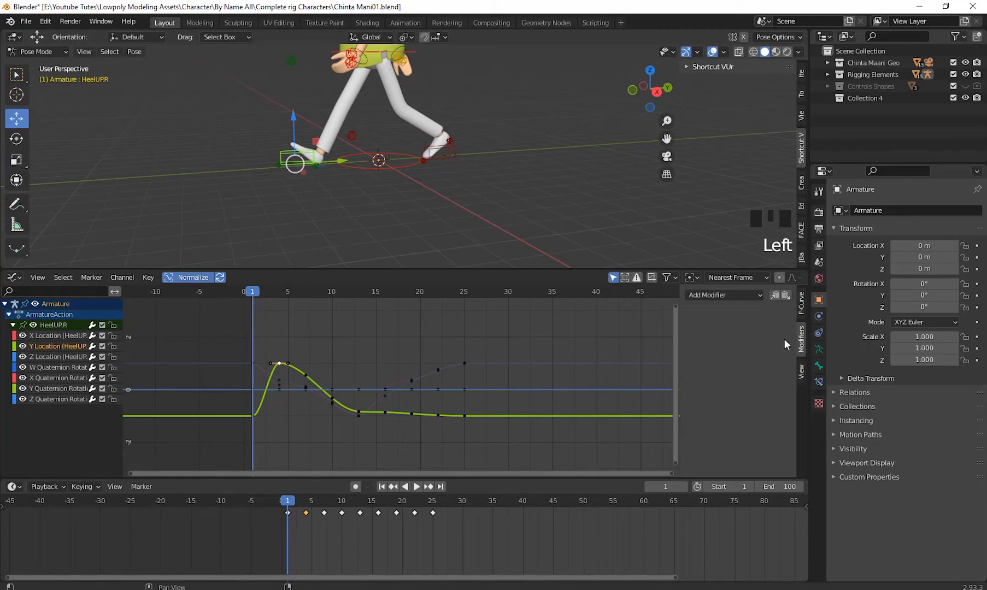
pyautogui.click(725, 294)
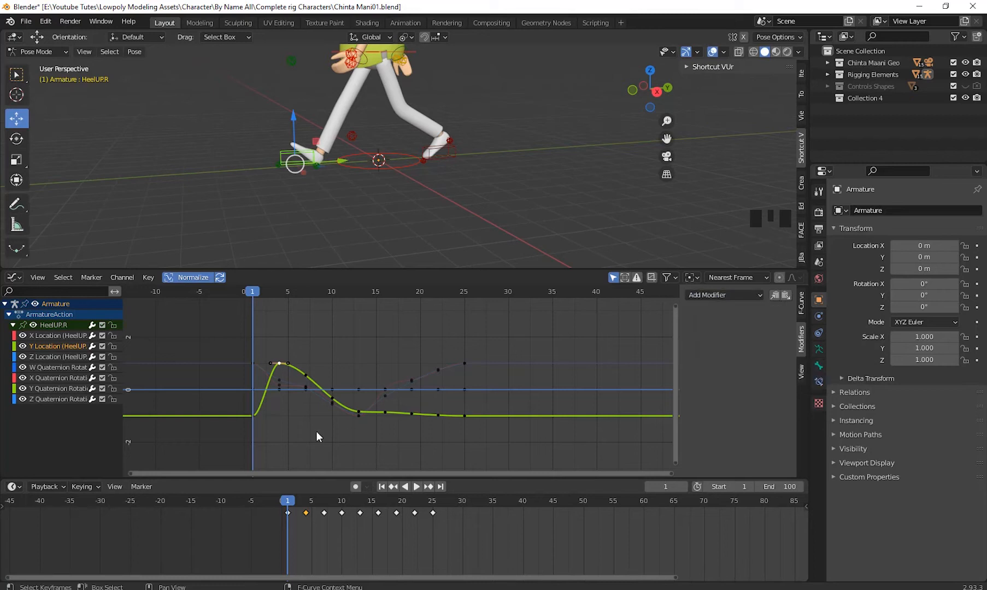
pyautogui.keyDown('shift'); pyautogui.click(278, 378); pyautogui.keyUp('shift')
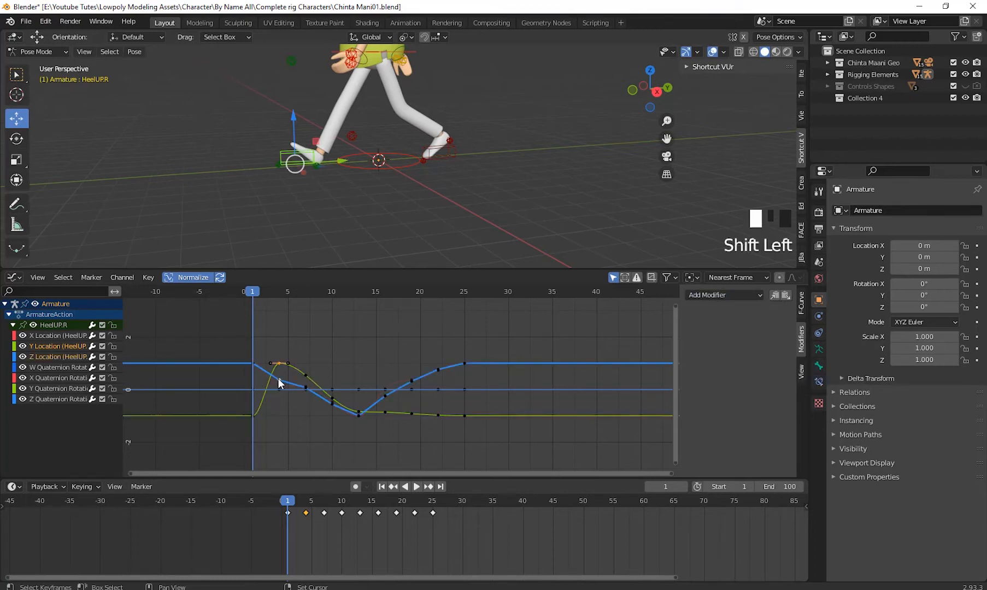
pyautogui.keyDown('shift'); pyautogui.click(254, 416); pyautogui.keyUp('shift')
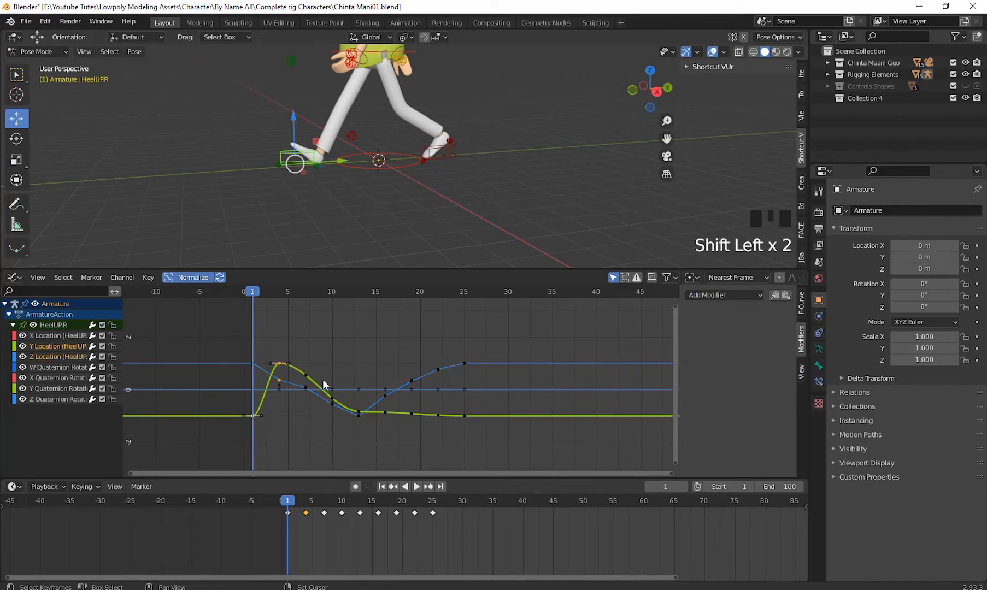
pyautogui.press('a')
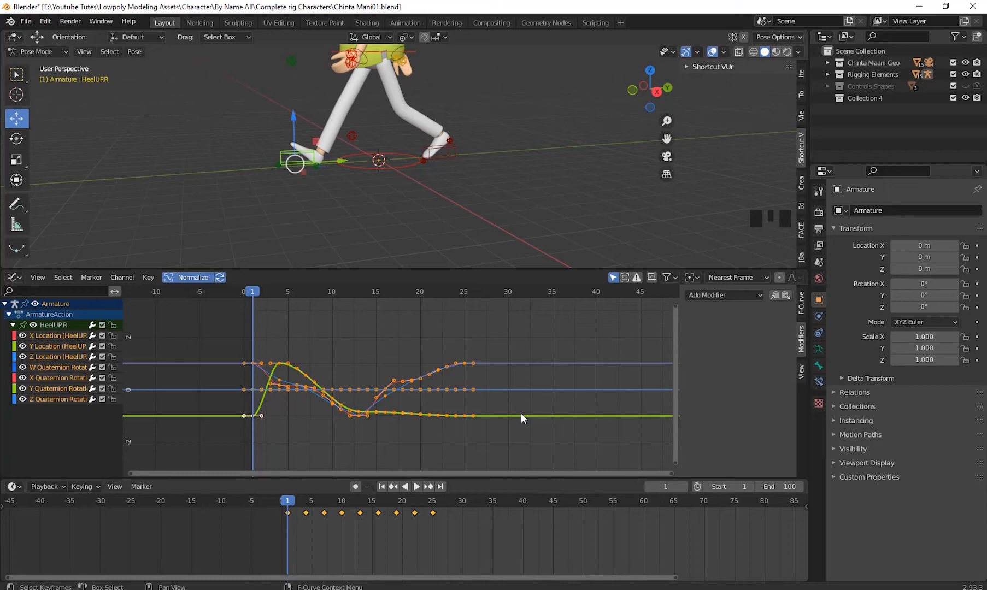
pyautogui.click(741, 295)
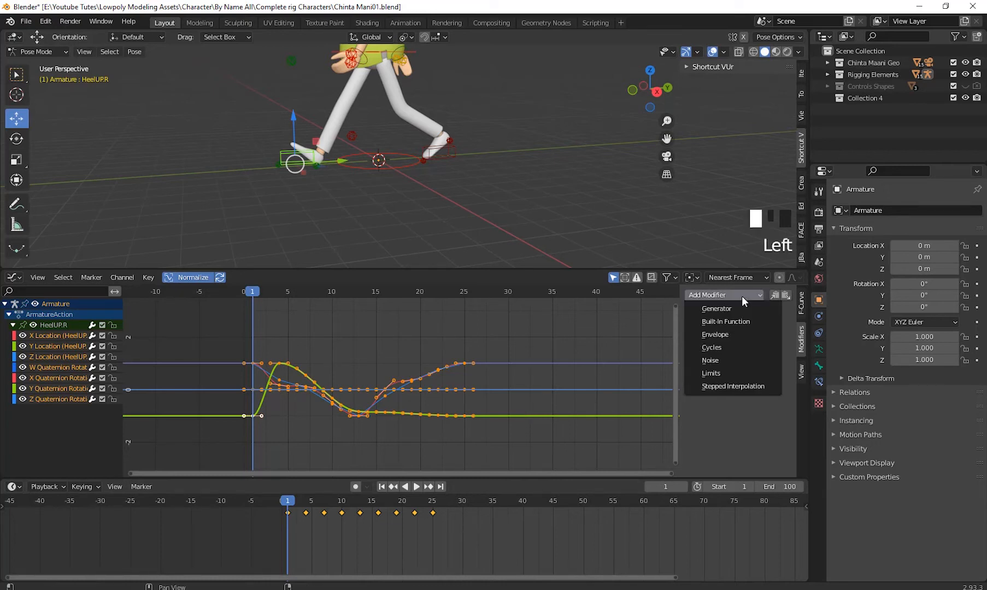
pyautogui.click(726, 347)
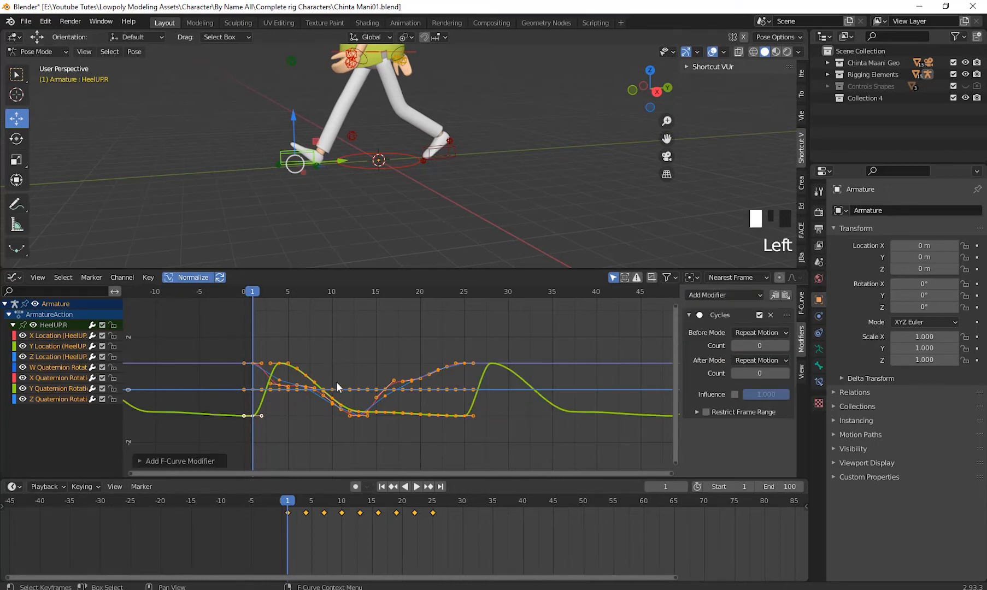
# - Examine the cycled Y Location curve across the 100-frame range and check the playback from frame 1
pyautogui.scroll(-2, 517, 427)
pyautogui.scroll(-7, 517, 426)
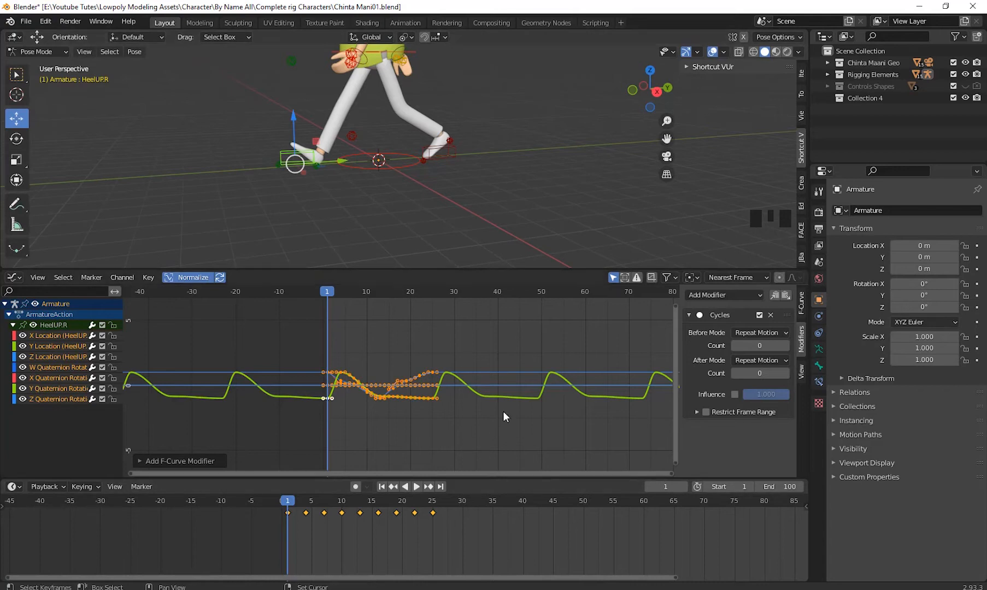
pyautogui.keyDown('shift'); pyautogui.moveTo(503, 411); pyautogui.dragTo(236, 368, button='middle'); pyautogui.keyUp('shift')
pyautogui.scroll(-8, 394, 432)
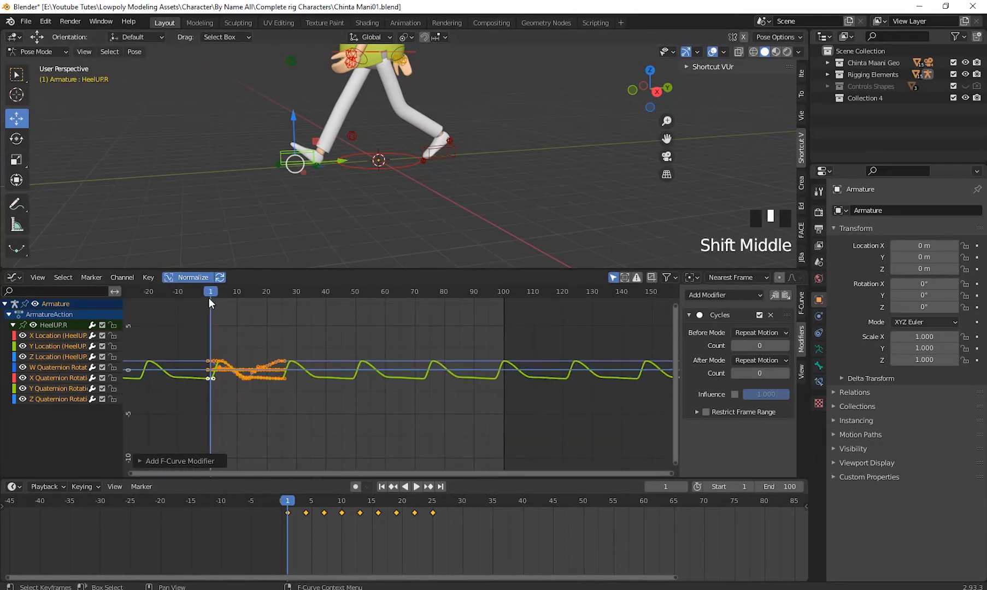
pyautogui.moveTo(323, 210); pyautogui.dragTo(408, 216, button='middle')
pyautogui.moveTo(208, 290); pyautogui.dragTo(212, 372)
pyautogui.press('space')
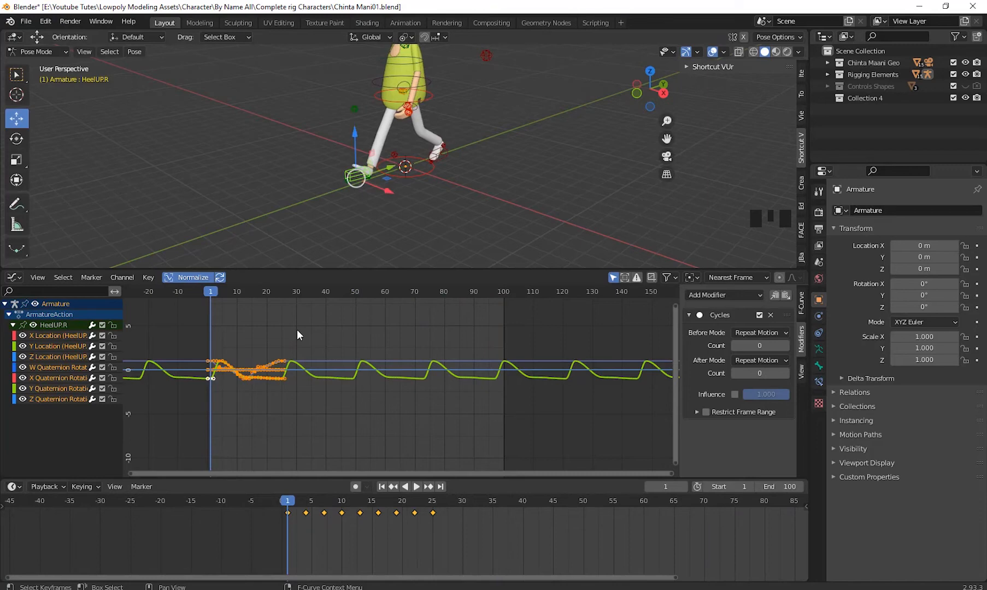
# - Add a Cycles modifier to HeelUP.R's Z Location curve
pyautogui.scroll(5, 297, 331)
pyautogui.keyDown('shift'); pyautogui.moveTo(297, 331); pyautogui.dragTo(377, 356, button='middle'); pyautogui.keyUp('shift')
pyautogui.scroll(2, 438, 359)
pyautogui.scroll(6, 377, 356)
pyautogui.moveTo(354, 423); pyautogui.dragTo(388, 391, button='middle')
pyautogui.click(388, 391)
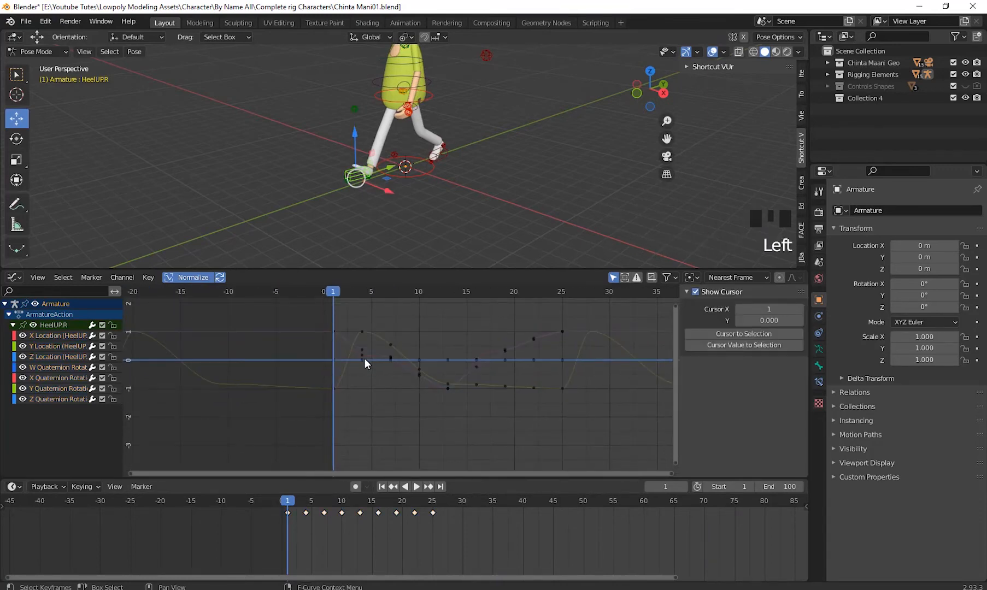
pyautogui.click(361, 348)
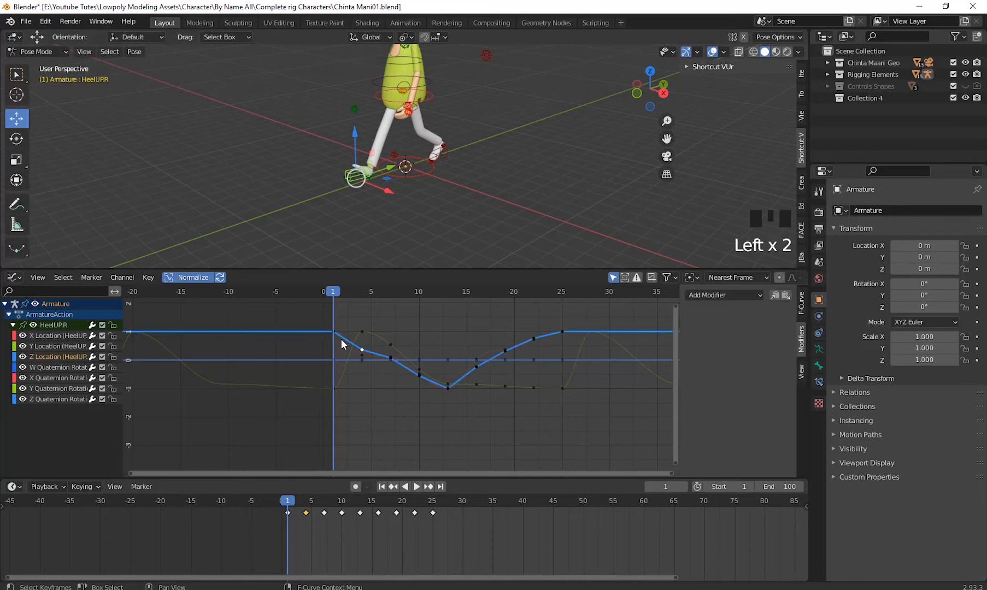
pyautogui.moveTo(739, 292); pyautogui.dragTo(722, 345)
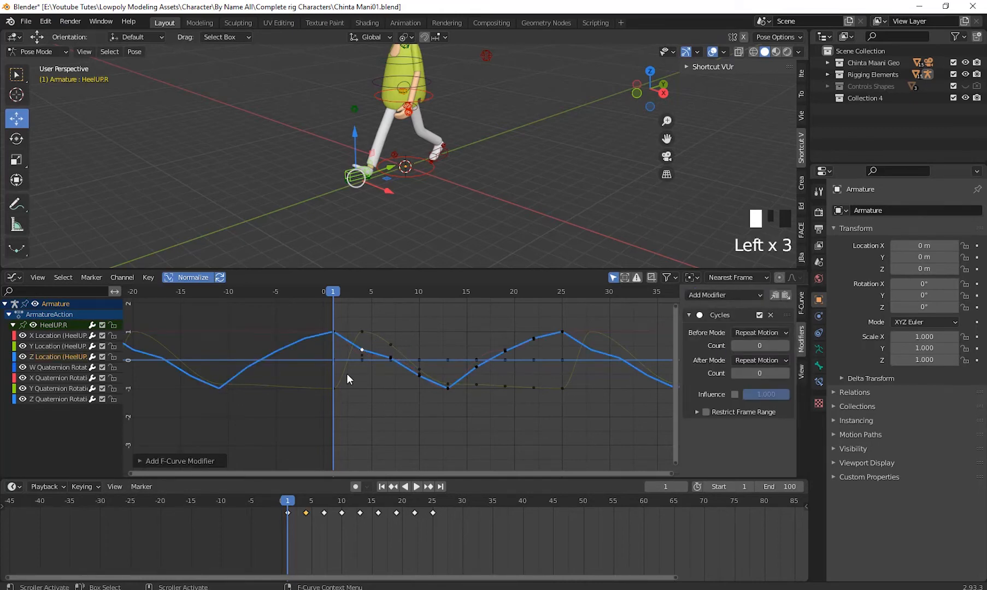
# - Add a Cycles modifier to HeelUP.R's X Location curve and scrub through the frames to check the motion
pyautogui.click(361, 353)
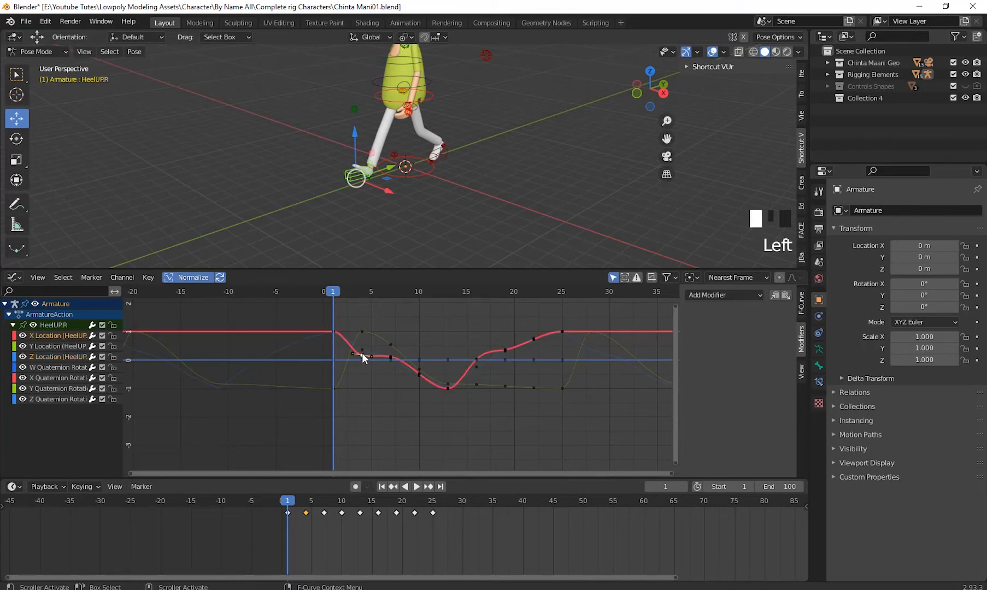
pyautogui.click(717, 293)
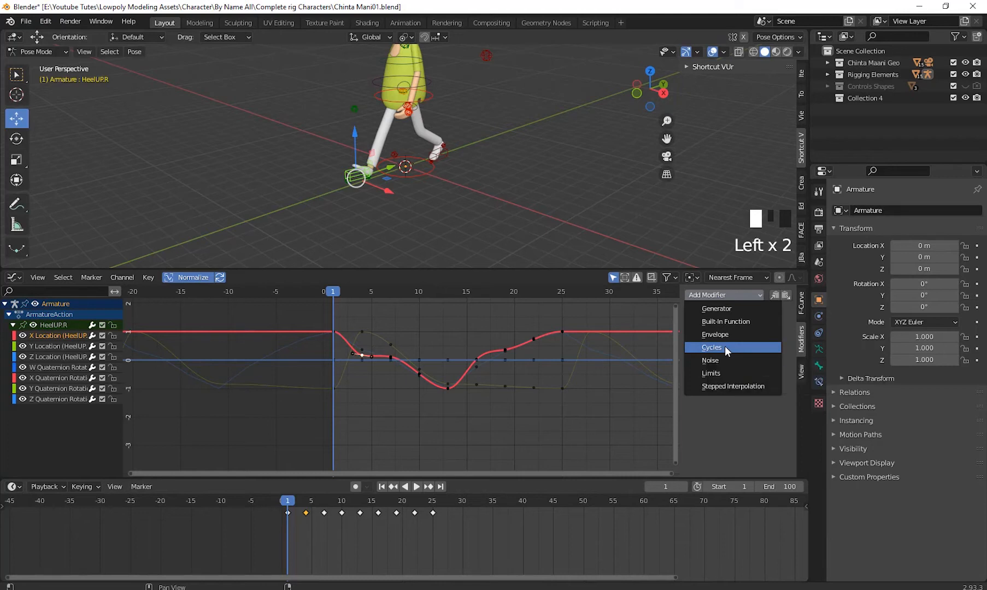
pyautogui.click(725, 346)
pyautogui.scroll(-3, 437, 398)
pyautogui.keyDown('shift'); pyautogui.moveTo(437, 398); pyautogui.dragTo(368, 371, button='middle'); pyautogui.keyUp('shift')
pyautogui.keyDown('shift'); pyautogui.moveTo(466, 377); pyautogui.dragTo(409, 372, button='middle'); pyautogui.keyUp('shift')
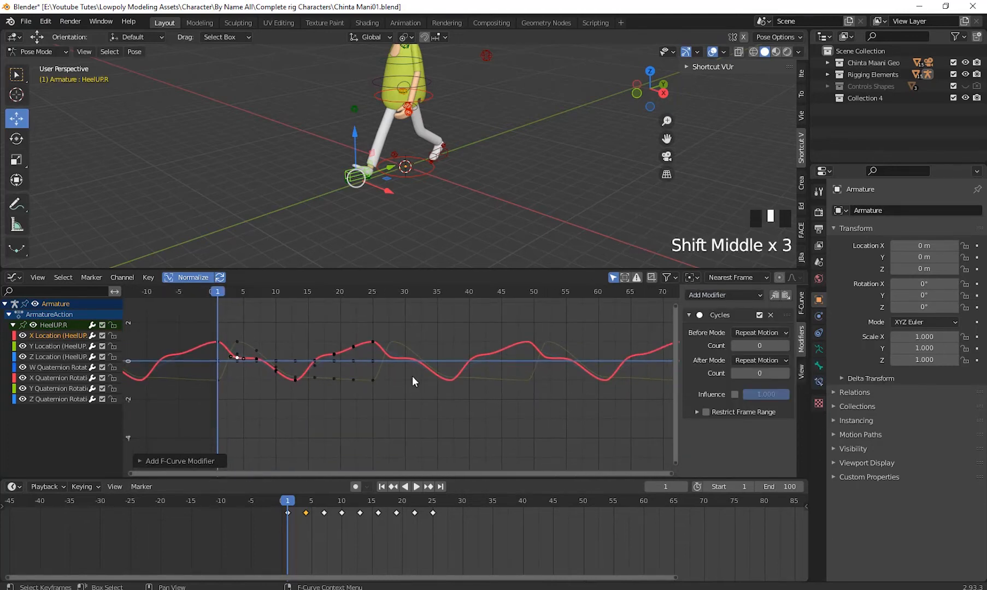
pyautogui.moveTo(227, 291); pyautogui.dragTo(668, 375)
pyautogui.moveTo(155, 379); pyautogui.dragTo(218, 373)
# - Enlarge the 3D viewport area and select the Heel RotCtrl.R control at the character's heel
pyautogui.moveTo(400, 267); pyautogui.dragTo(402, 340)
pyautogui.scroll(3, 445, 249)
pyautogui.keyDown('shift'); pyautogui.moveTo(445, 250); pyautogui.dragTo(408, 270, button='middle'); pyautogui.keyUp('shift')
pyautogui.scroll(2, 397, 271)
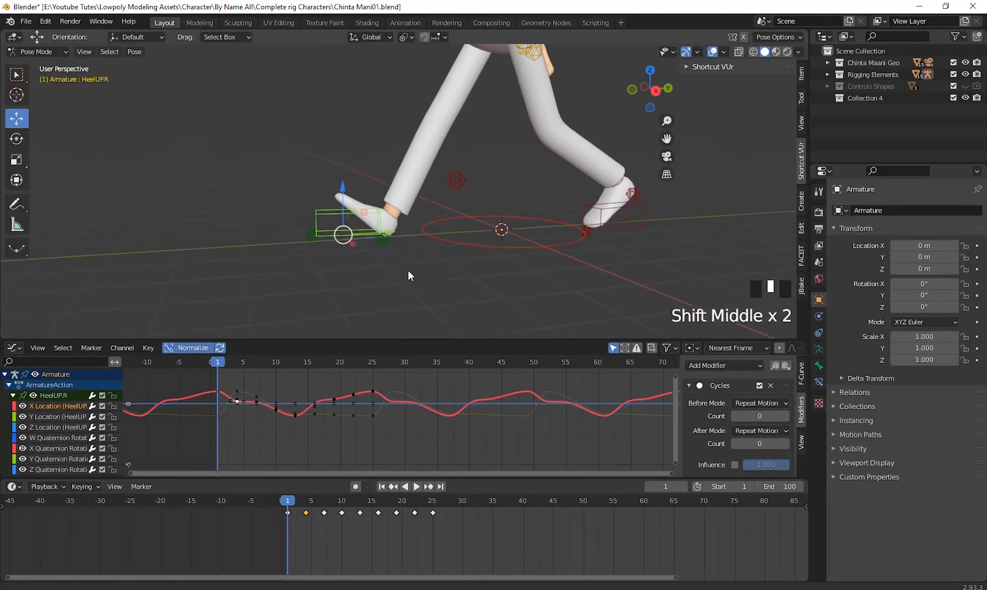
pyautogui.click(387, 247)
pyautogui.click(387, 247)
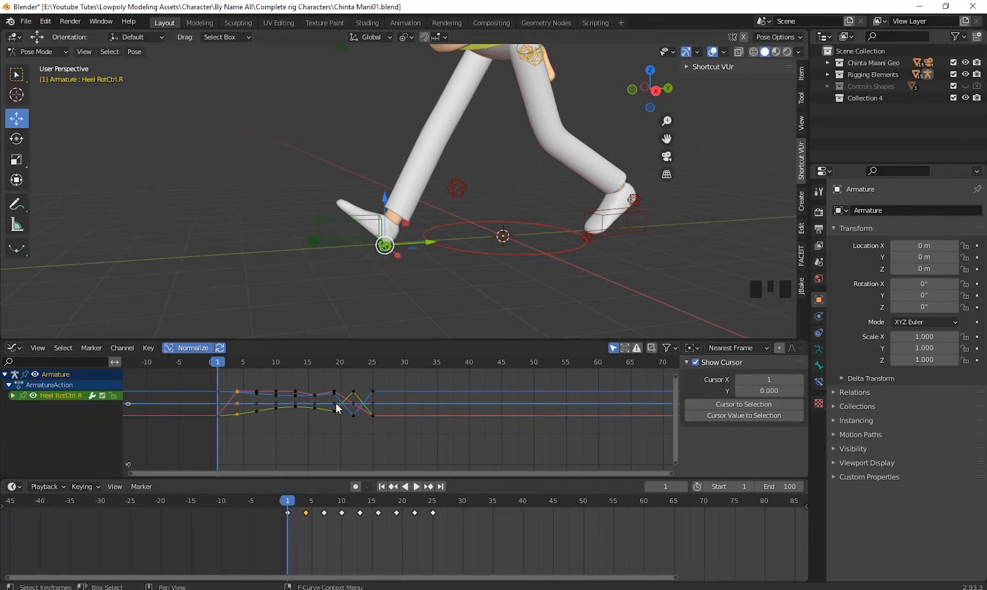
# - Add a Cycles modifier to Heel RotCtrl.R's blue curve that runs through the upper keyframe at frame 19
pyautogui.scroll(2, 265, 404)
pyautogui.scroll(1, 358, 411)
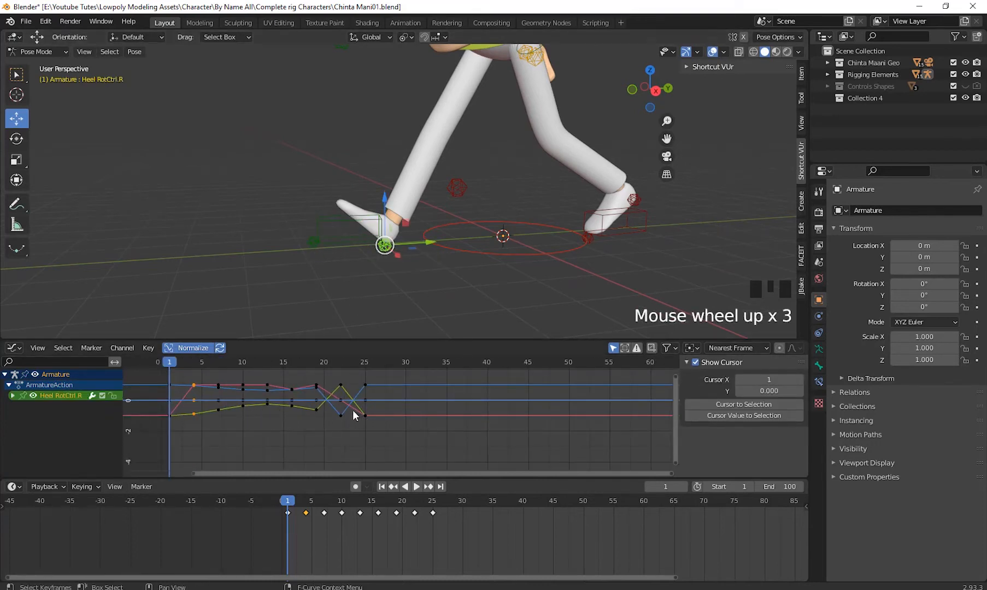
pyautogui.click(341, 401)
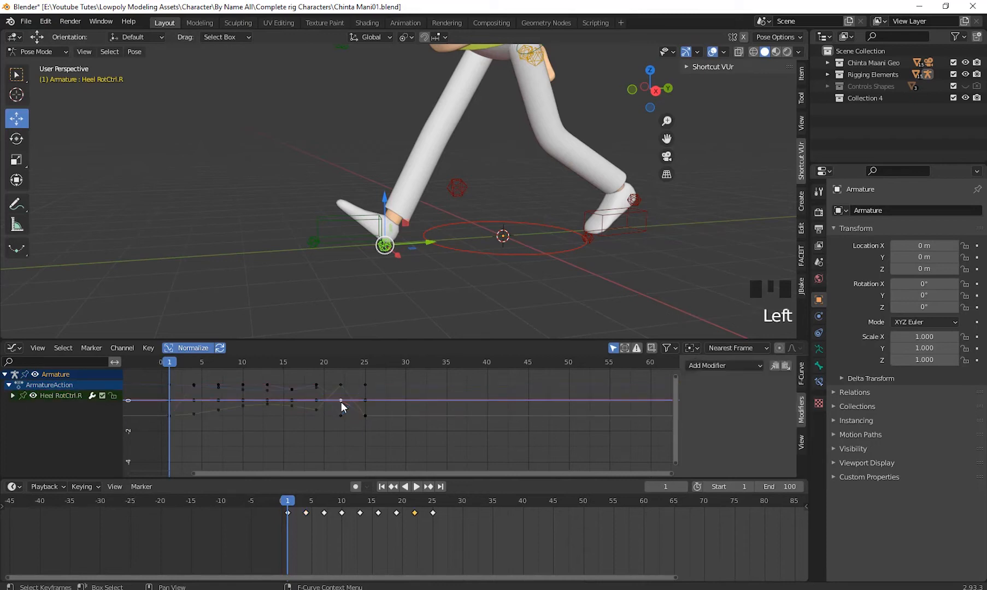
pyautogui.click(316, 385)
pyautogui.scroll(6, 384, 398)
pyautogui.keyDown('shift'); pyautogui.moveTo(342, 419); pyautogui.dragTo(368, 373, button='middle'); pyautogui.keyUp('shift')
pyautogui.scroll(8, 471, 429)
pyautogui.click(407, 397)
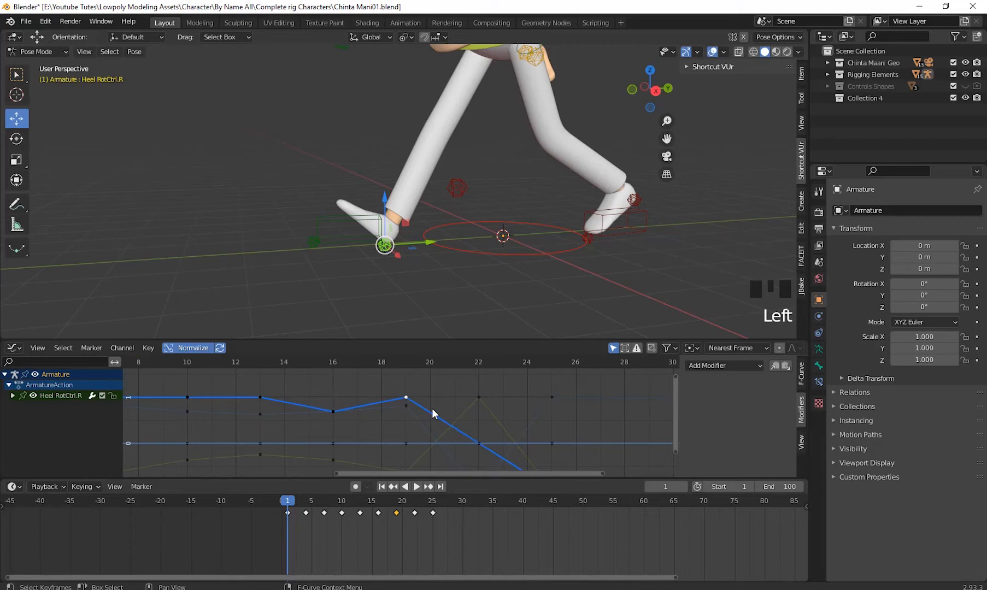
pyautogui.scroll(-10, 432, 410)
pyautogui.keyDown('shift'); pyautogui.moveTo(432, 408); pyautogui.dragTo(364, 394, button='middle'); pyautogui.keyUp('shift')
pyautogui.keyDown('shift'); pyautogui.moveTo(364, 394); pyautogui.dragTo(366, 402, button='middle'); pyautogui.keyUp('shift')
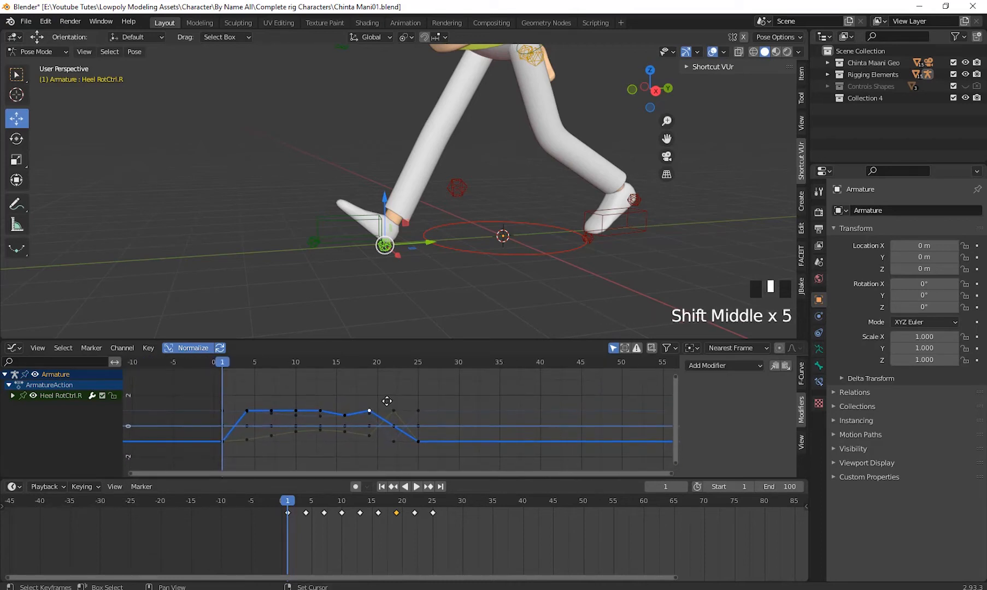
pyautogui.click(723, 364)
pyautogui.click(726, 415)
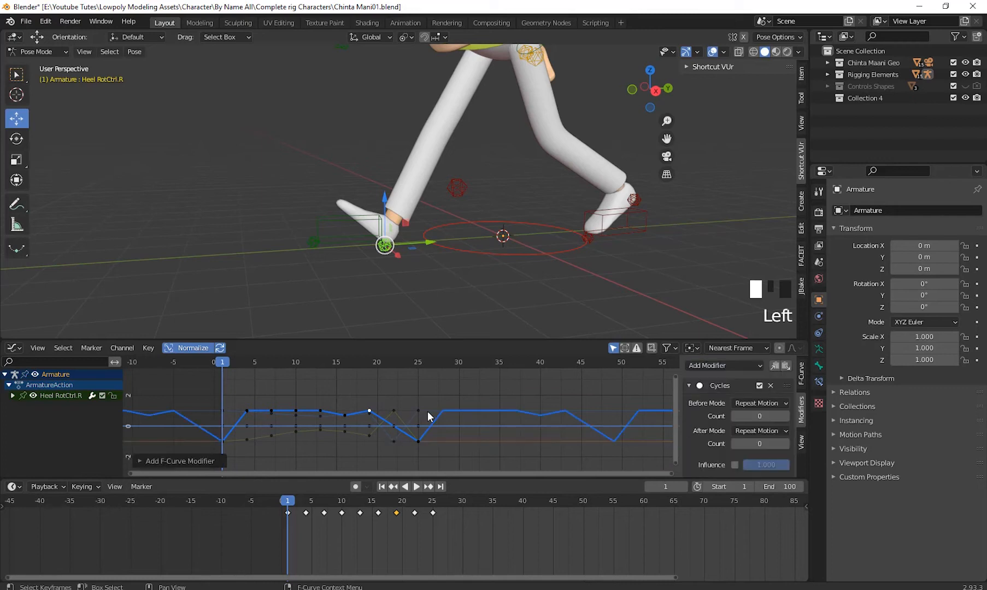
# - Add a Cycles modifier to Heel RotCtrl.R's green curve that peaks at frame 22
pyautogui.scroll(4, 418, 422)
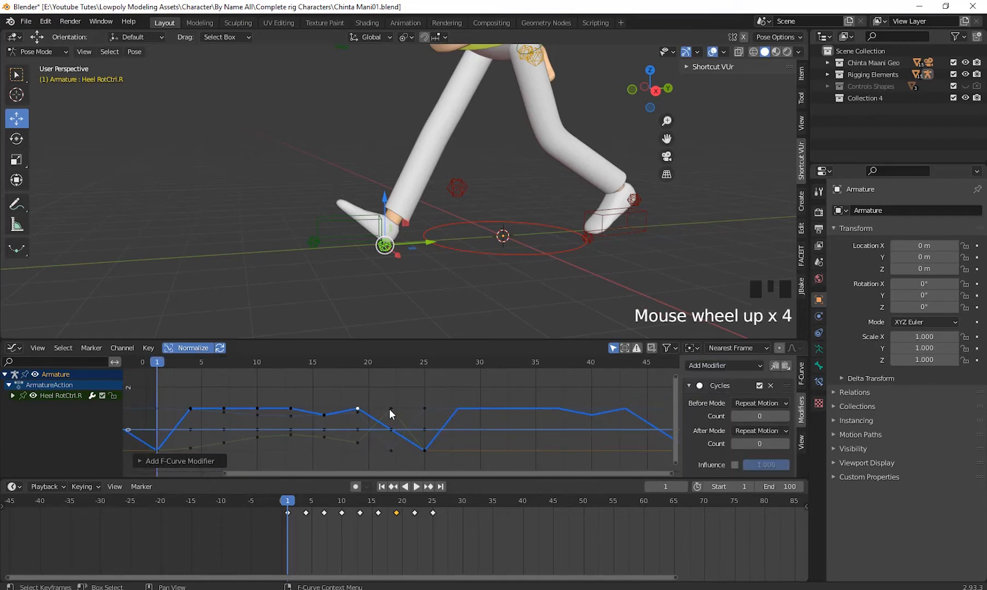
pyautogui.click(408, 441)
pyautogui.click(735, 365)
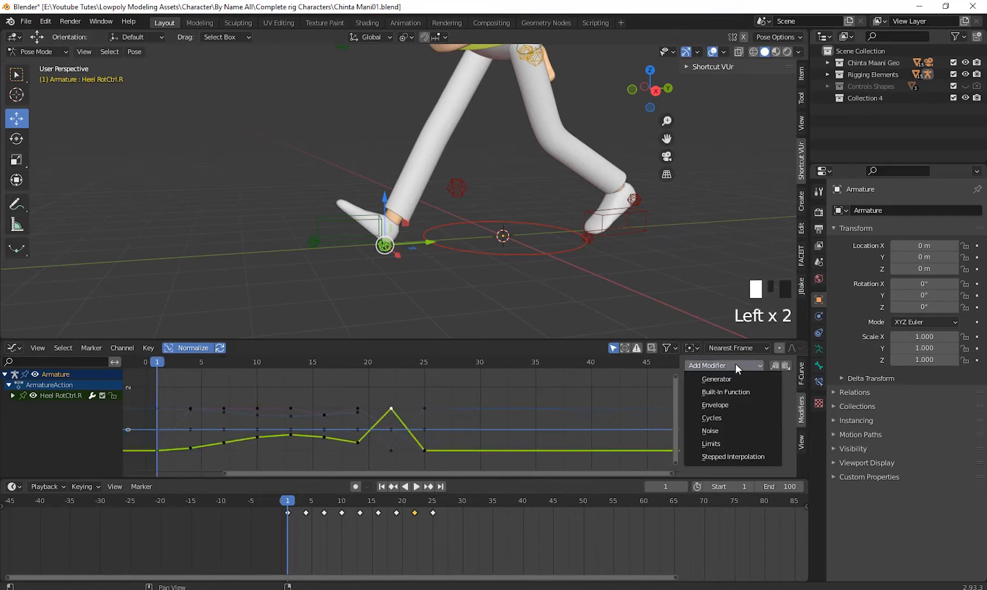
pyautogui.click(732, 417)
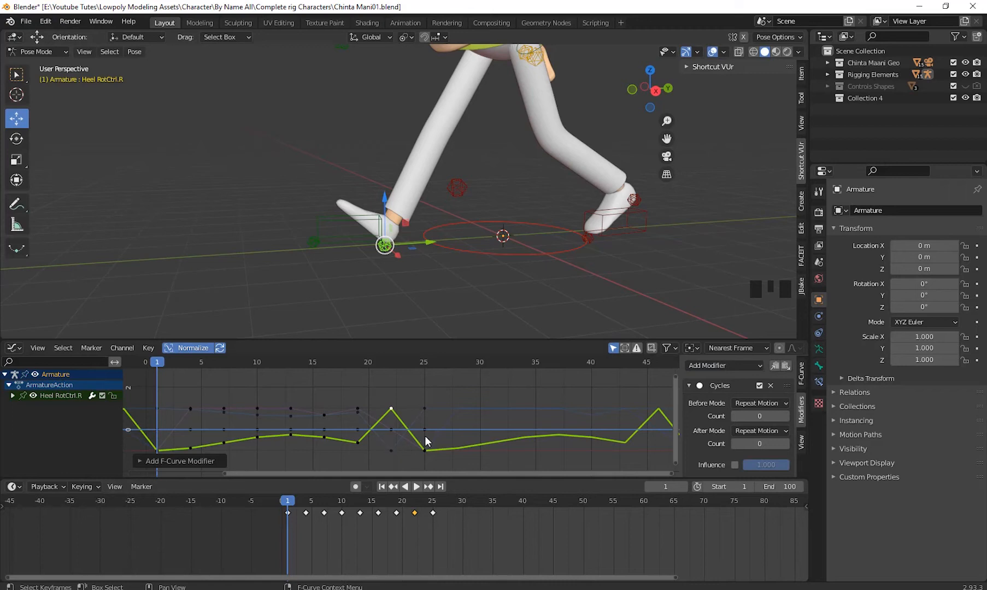
# - Add a Cycles modifier to Heel RotCtrl.R's other blue curve, the one dipping at frame 22
pyautogui.keyDown('shift'); pyautogui.moveTo(460, 391); pyautogui.dragTo(445, 397, button='middle'); pyautogui.keyUp('shift')
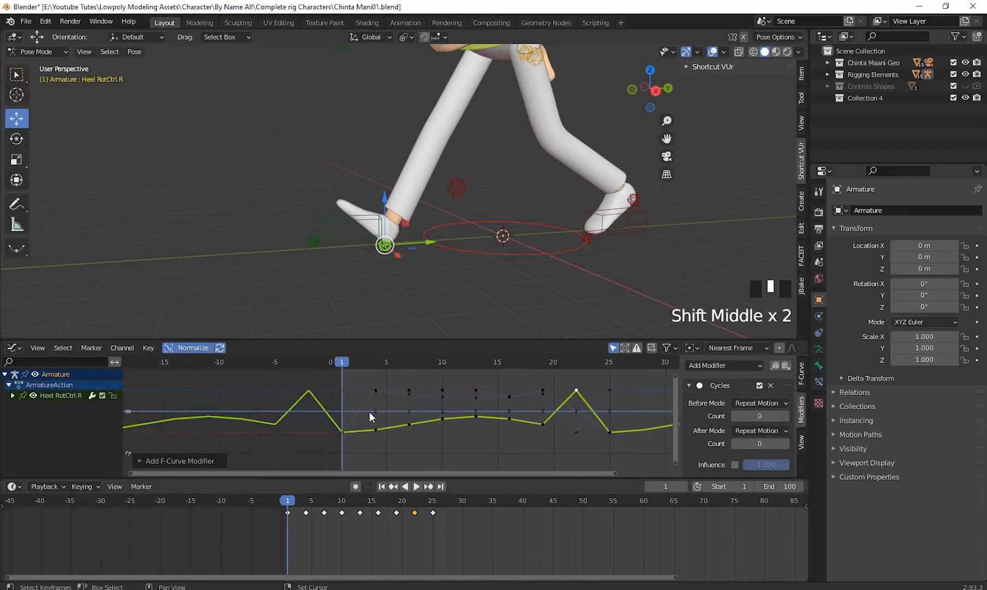
pyautogui.keyDown('shift'); pyautogui.moveTo(372, 415); pyautogui.dragTo(350, 424, button='middle'); pyautogui.keyUp('shift')
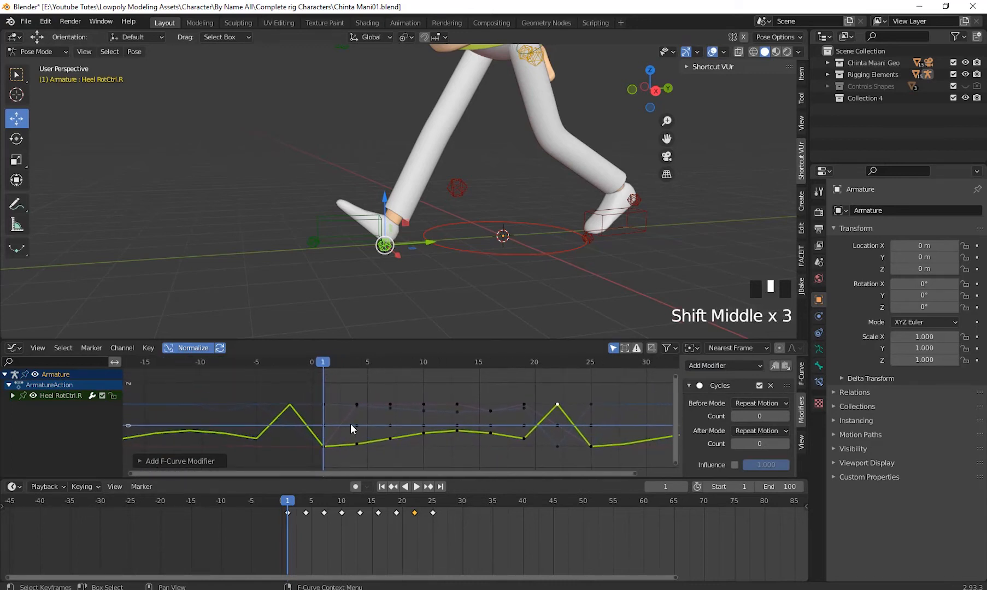
pyautogui.click(390, 408)
pyautogui.keyDown('shift'); pyautogui.moveTo(467, 417); pyautogui.dragTo(659, 397, button='middle'); pyautogui.keyUp('shift')
pyautogui.click(709, 365)
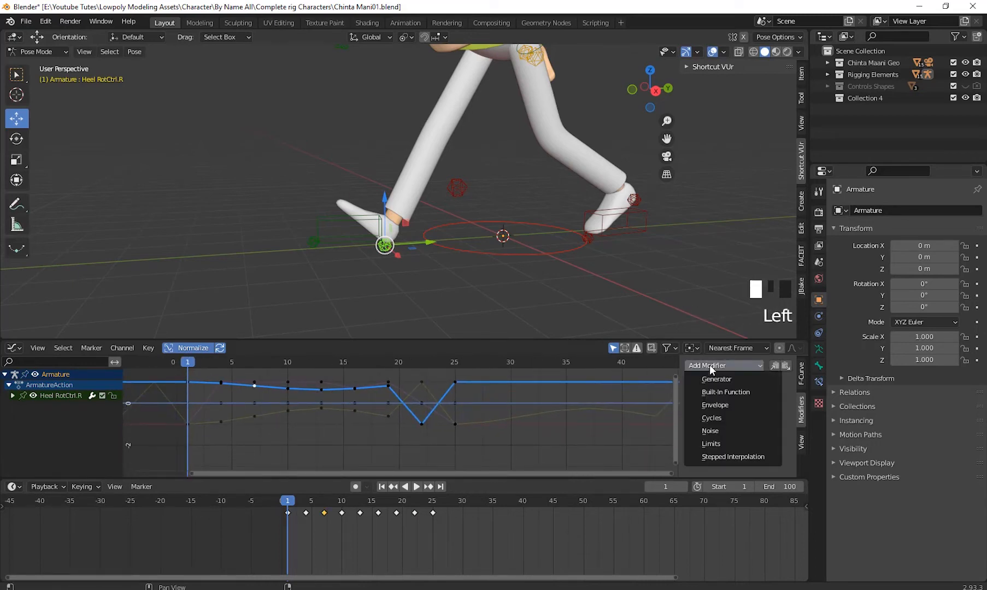
pyautogui.click(729, 418)
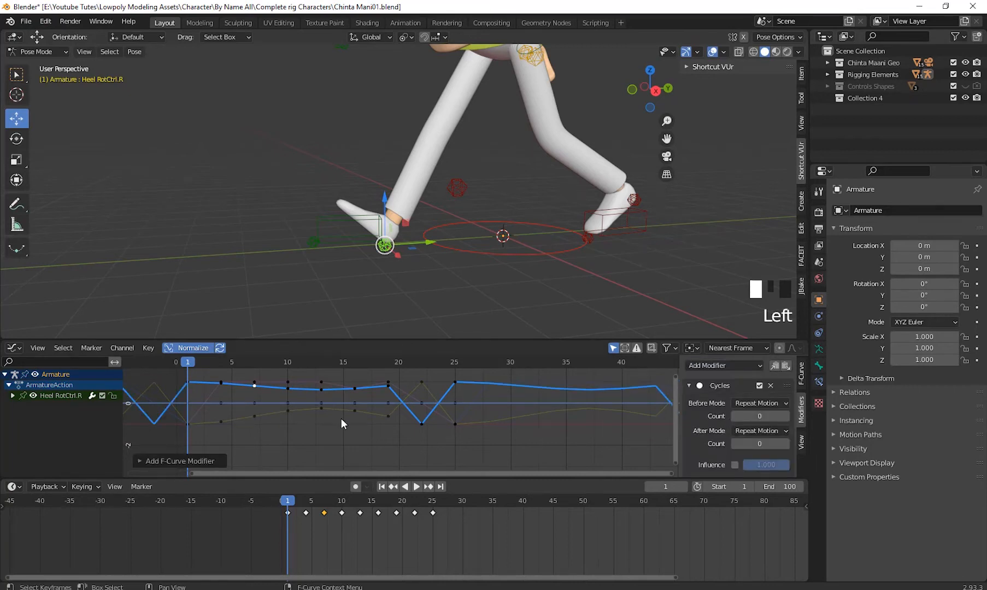
pyautogui.scroll(-8, 392, 416)
pyautogui.keyDown('shift'); pyautogui.moveTo(392, 415); pyautogui.dragTo(370, 421, button='middle'); pyautogui.keyUp('shift')
# - Scrub to frame 3 and select the Toe. ctrl.R control at the tip of the right foot
pyautogui.moveTo(276, 364); pyautogui.dragTo(276, 418)
pyautogui.click(368, 235)
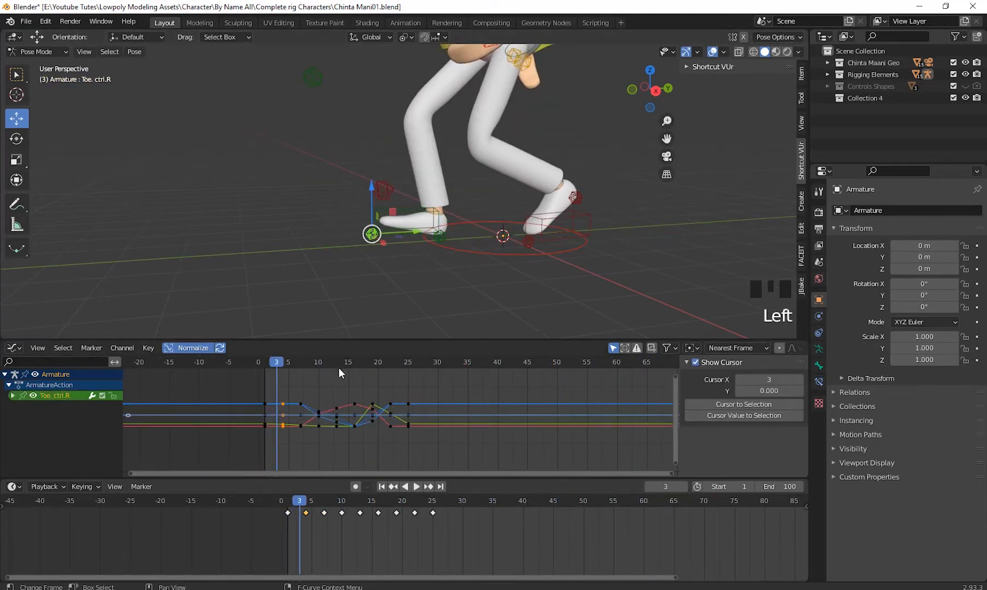
pyautogui.scroll(4, 380, 256)
pyautogui.keyDown('shift'); pyautogui.moveTo(380, 256); pyautogui.dragTo(330, 246, button='middle'); pyautogui.keyUp('shift')
pyautogui.scroll(4, 378, 414)
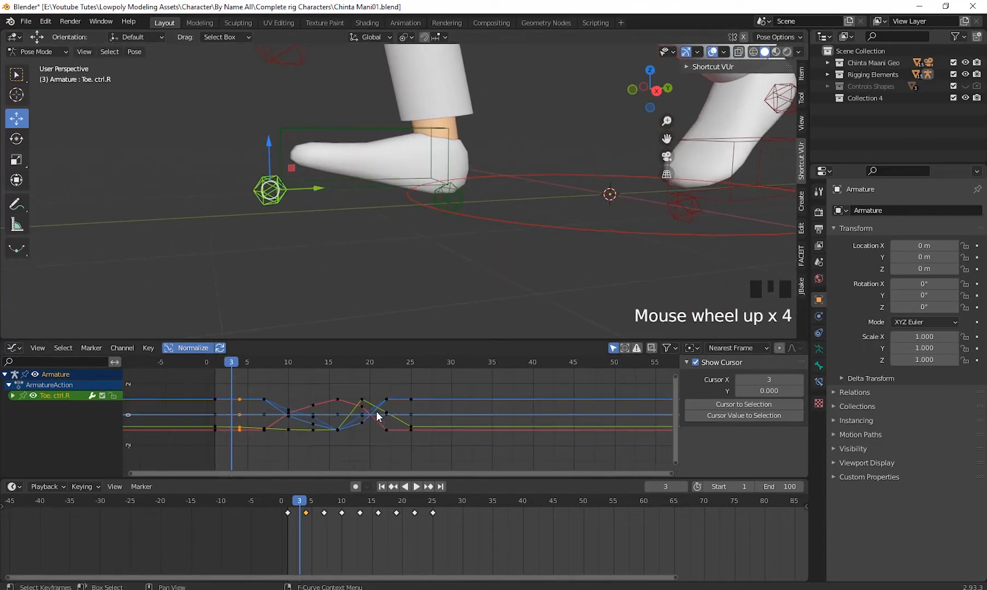
# - Add a Cycles modifier to Toe. ctrl.R's blue curve that runs through the lower keyframe at frame 19
pyautogui.keyDown('shift'); pyautogui.moveTo(379, 415); pyautogui.dragTo(429, 432, button='middle'); pyautogui.keyUp('shift')
pyautogui.click(447, 427)
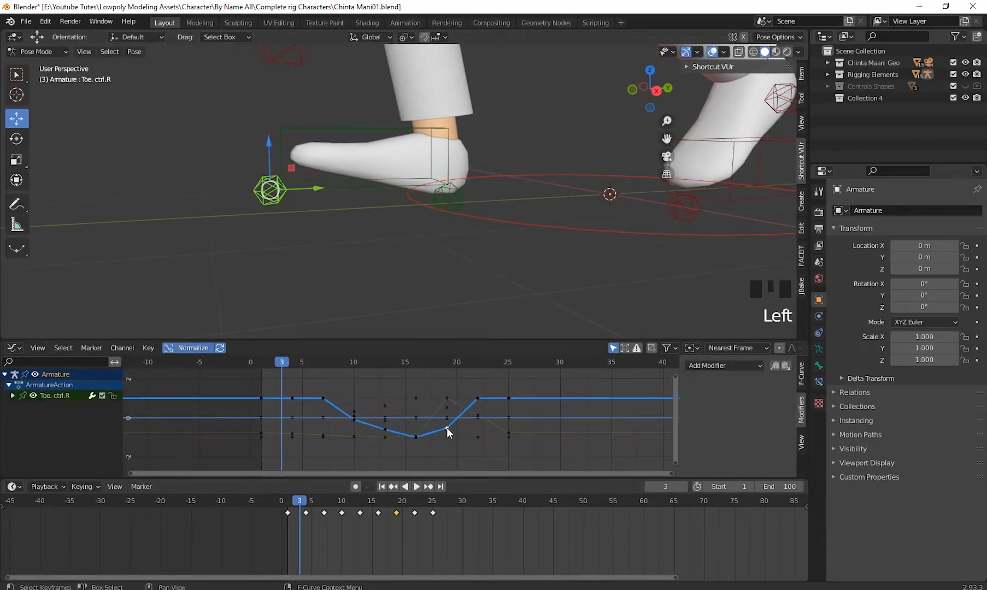
pyautogui.click(710, 365)
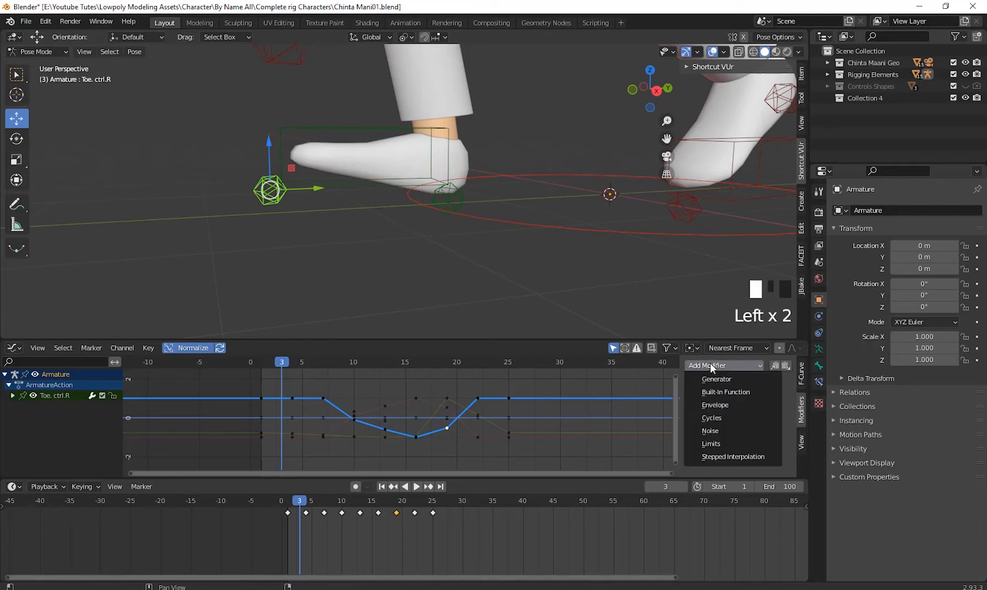
pyautogui.click(732, 418)
# - Add Cycles modifiers to Toe. ctrl.R's red curve and to its second blue curve
pyautogui.click(416, 399)
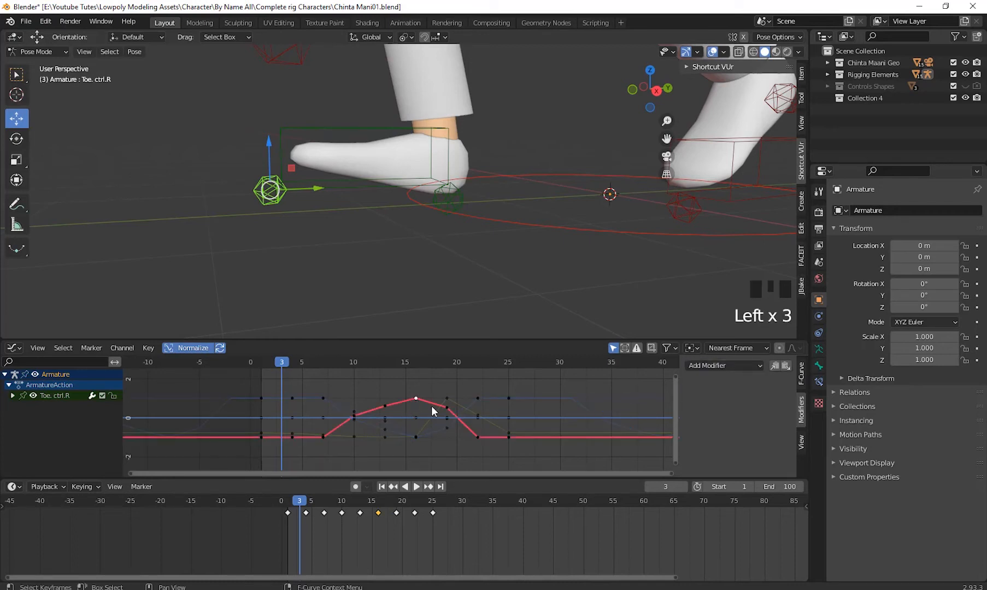
pyautogui.click(734, 366)
pyautogui.click(733, 418)
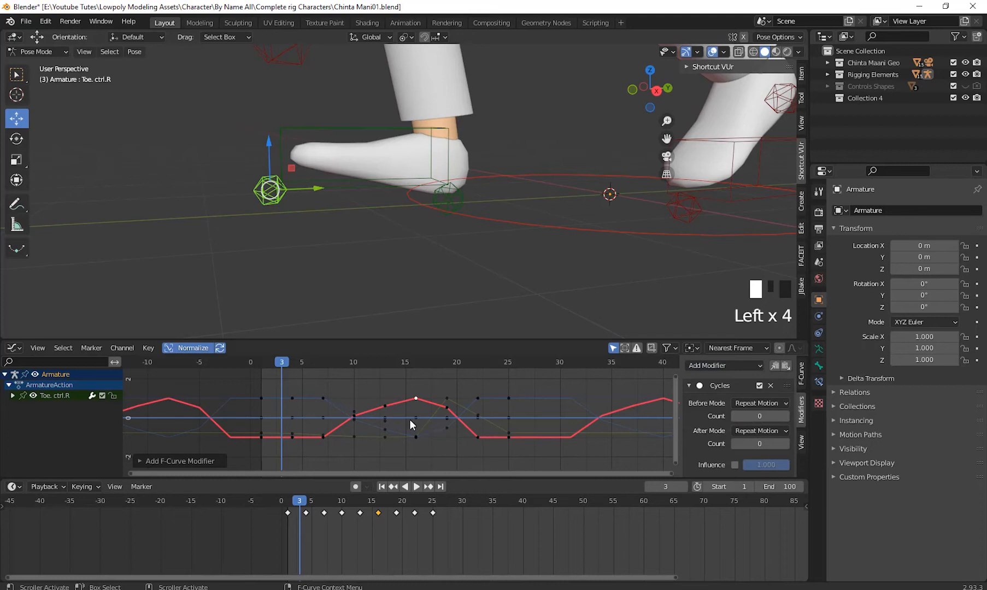
pyautogui.click(352, 410)
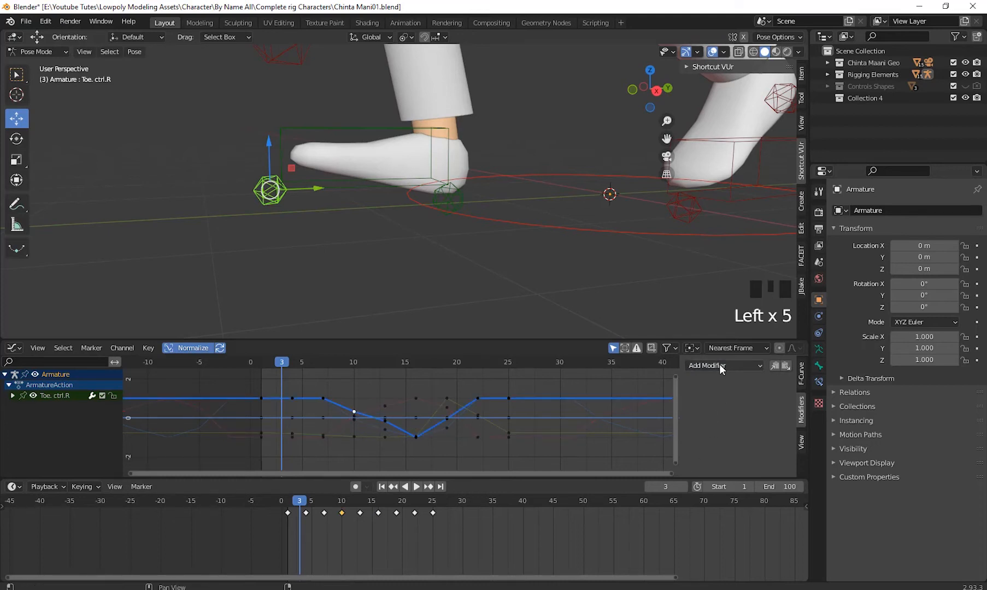
pyautogui.click(719, 365)
pyautogui.click(726, 418)
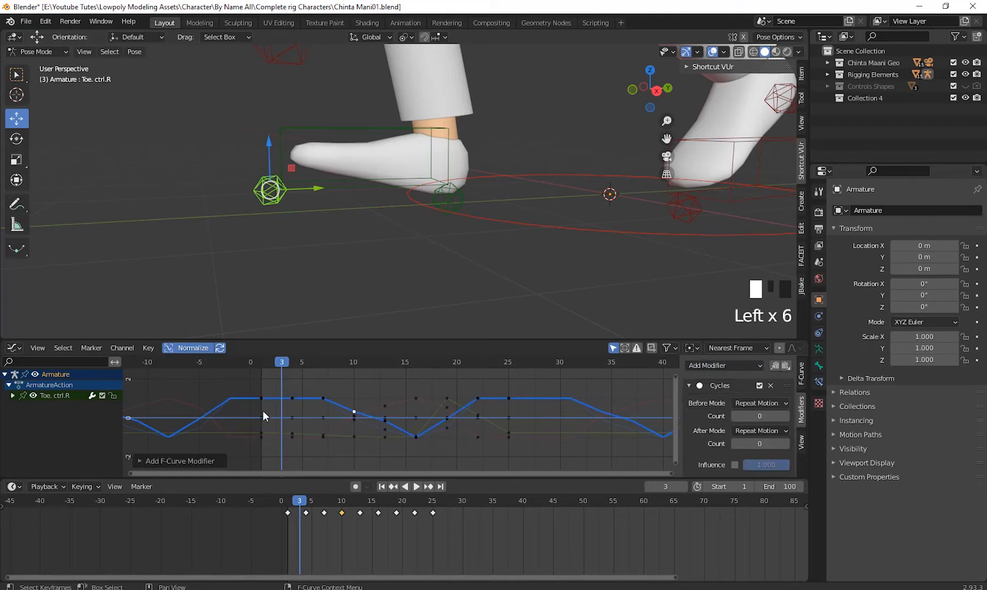
# - Examine Toe. ctrl.R's cycled curve, play the walk animation to check the legs, and return to frame 1
pyautogui.keyDown('shift'); pyautogui.moveTo(522, 417); pyautogui.dragTo(394, 422, button='middle'); pyautogui.keyUp('shift')
pyautogui.scroll(-3, 504, 428)
pyautogui.keyDown('shift'); pyautogui.moveTo(505, 429); pyautogui.dragTo(474, 432, button='middle'); pyautogui.keyUp('shift')
pyautogui.scroll(3, 529, 456)
pyautogui.keyDown('shift'); pyautogui.moveTo(528, 456); pyautogui.dragTo(513, 436, button='middle'); pyautogui.keyUp('shift')
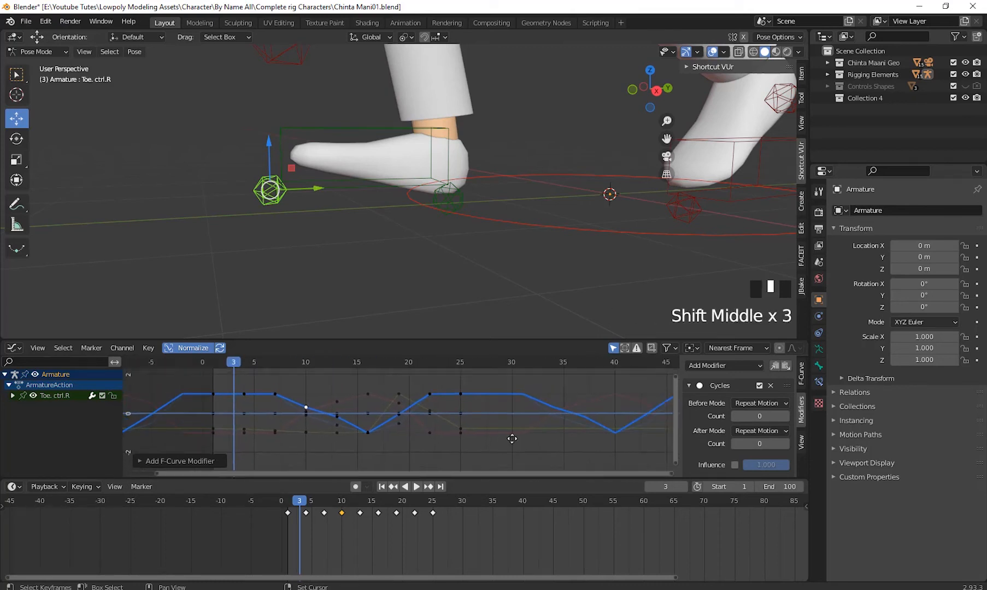
pyautogui.scroll(-6, 419, 412)
pyautogui.keyDown('shift'); pyautogui.moveTo(418, 413); pyautogui.dragTo(396, 474, button='middle'); pyautogui.keyUp('shift')
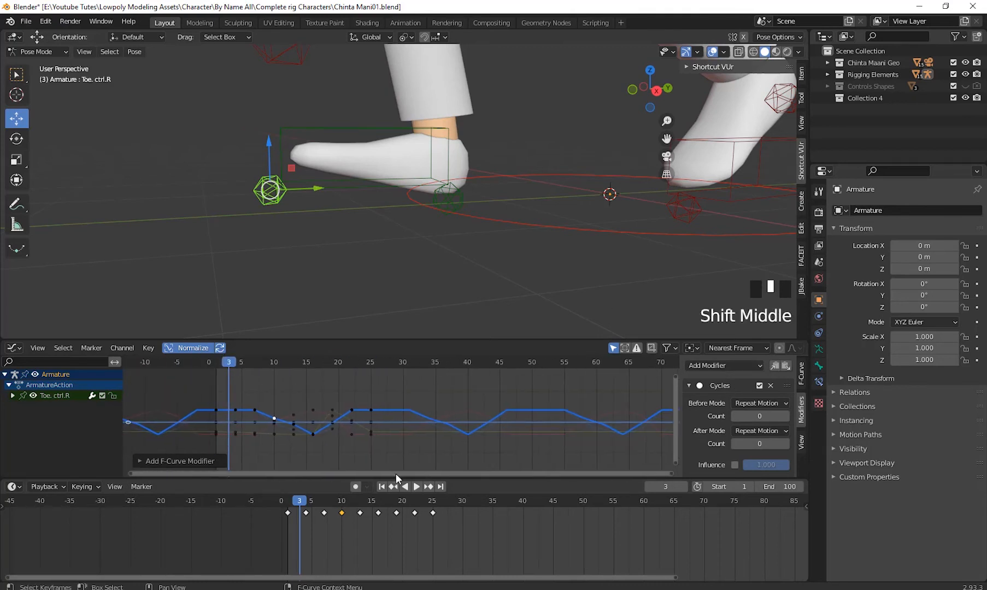
pyautogui.click(406, 491)
pyautogui.click(416, 487)
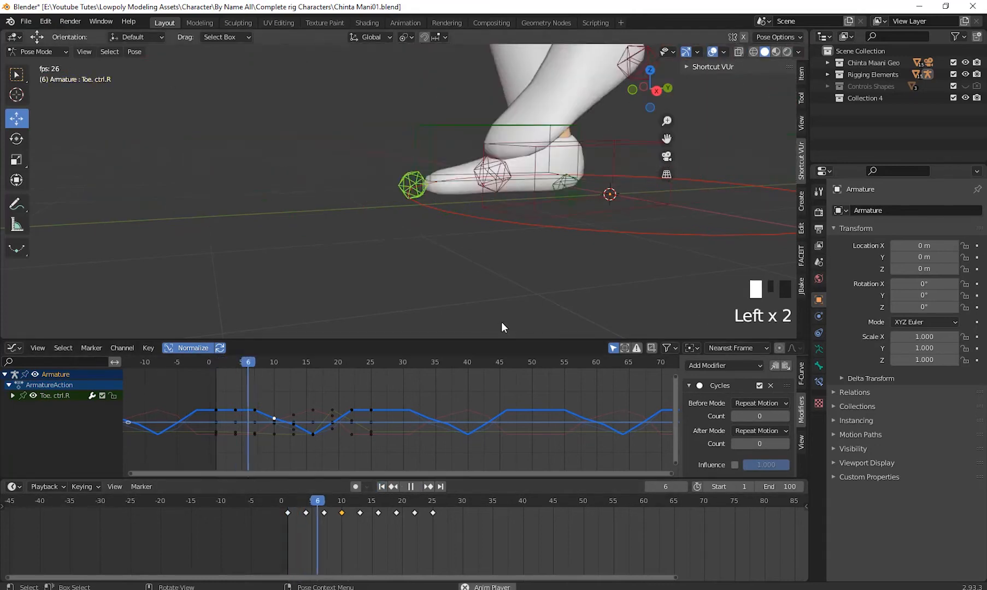
pyautogui.scroll(-8, 640, 247)
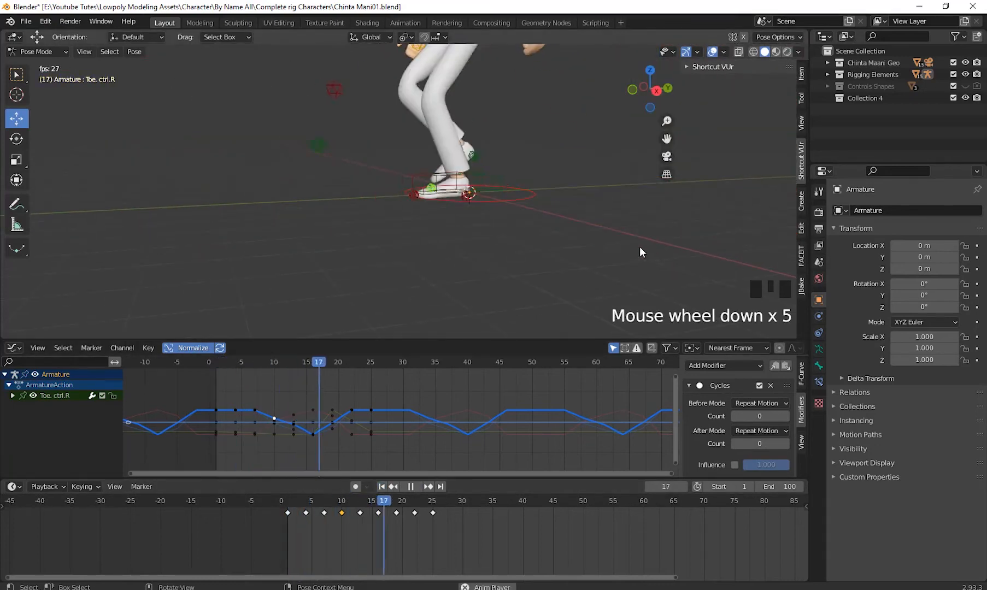
pyautogui.keyDown('shift'); pyautogui.moveTo(417, 271); pyautogui.dragTo(443, 269, button='middle'); pyautogui.keyUp('shift')
pyautogui.click(410, 486)
pyautogui.click(382, 486)
# - Select the HeelUP.L control on the left foot and add a Cycles modifier to its red curve
pyautogui.scroll(4, 467, 242)
pyautogui.click(584, 241)
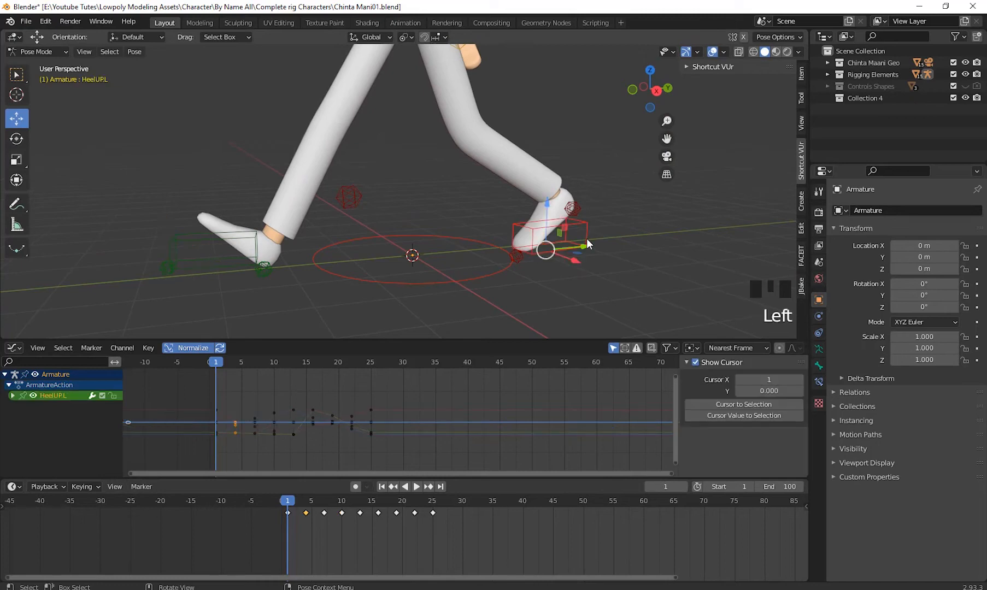
pyautogui.keyDown('shift'); pyautogui.moveTo(583, 242); pyautogui.dragTo(576, 286, button='middle'); pyautogui.keyUp('shift')
pyautogui.keyDown('shift'); pyautogui.moveTo(521, 312); pyautogui.dragTo(450, 289, button='middle'); pyautogui.keyUp('shift')
pyautogui.scroll(3, 521, 272)
pyautogui.click(217, 409)
pyautogui.rightClick(216, 409)
pyautogui.click(735, 365)
pyautogui.click(742, 418)
# - Add Cycles modifiers to HeelUP.L's curve through the upper keyframe at frame 10 and to its green curve
pyautogui.scroll(3, 351, 397)
pyautogui.keyDown('shift'); pyautogui.moveTo(350, 397); pyautogui.dragTo(383, 432, button='middle'); pyautogui.keyUp('shift')
pyautogui.keyDown('shift'); pyautogui.moveTo(277, 359); pyautogui.dragTo(304, 334, button='middle'); pyautogui.keyUp('shift')
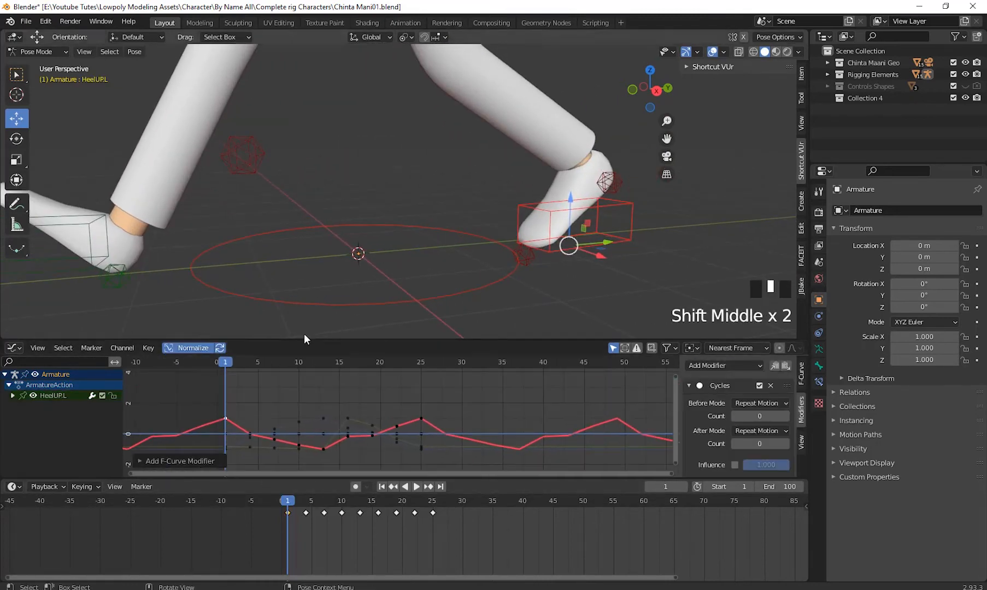
pyautogui.click(298, 421)
pyautogui.click(735, 366)
pyautogui.click(738, 418)
pyautogui.keyDown('shift'); pyautogui.moveTo(372, 424); pyautogui.dragTo(349, 387, button='middle'); pyautogui.keyUp('shift')
pyautogui.click(348, 388)
pyautogui.click(736, 366)
pyautogui.click(738, 418)
# - Add a Cycles modifier to HeelUP.L's curve that passes near the zero line at frame 10
pyautogui.keyDown('shift'); pyautogui.moveTo(279, 401); pyautogui.dragTo(389, 420, button='middle'); pyautogui.keyUp('shift')
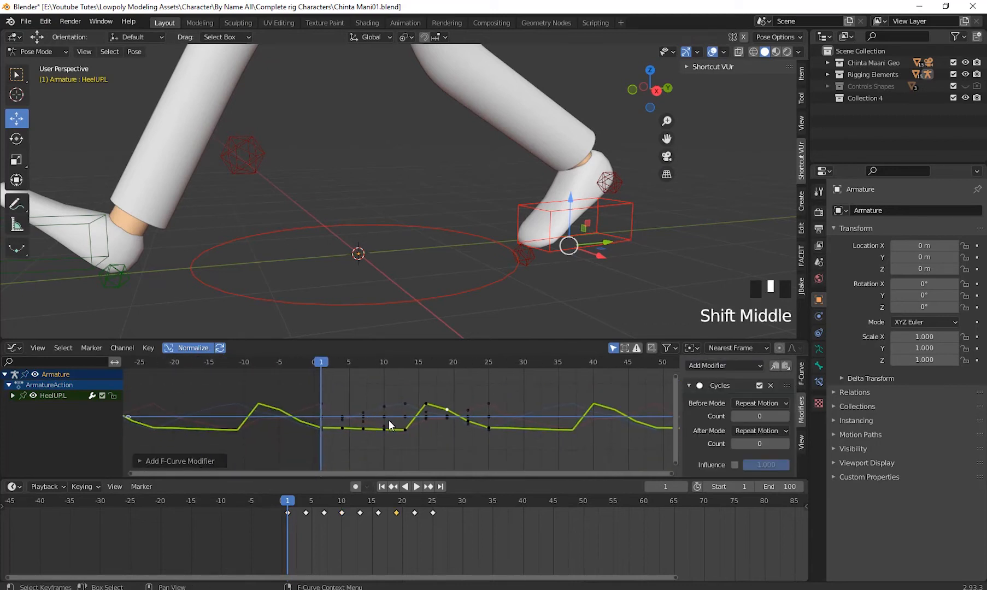
pyautogui.click(386, 418)
pyautogui.click(735, 366)
pyautogui.click(740, 417)
pyautogui.keyDown('shift'); pyautogui.moveTo(670, 386); pyautogui.dragTo(555, 379, button='middle'); pyautogui.keyUp('shift')
pyautogui.scroll(-3, 492, 404)
# - Select the Toe. ctrl.L control at the left toe and add a Cycles modifier to its green curve
pyautogui.click(525, 255)
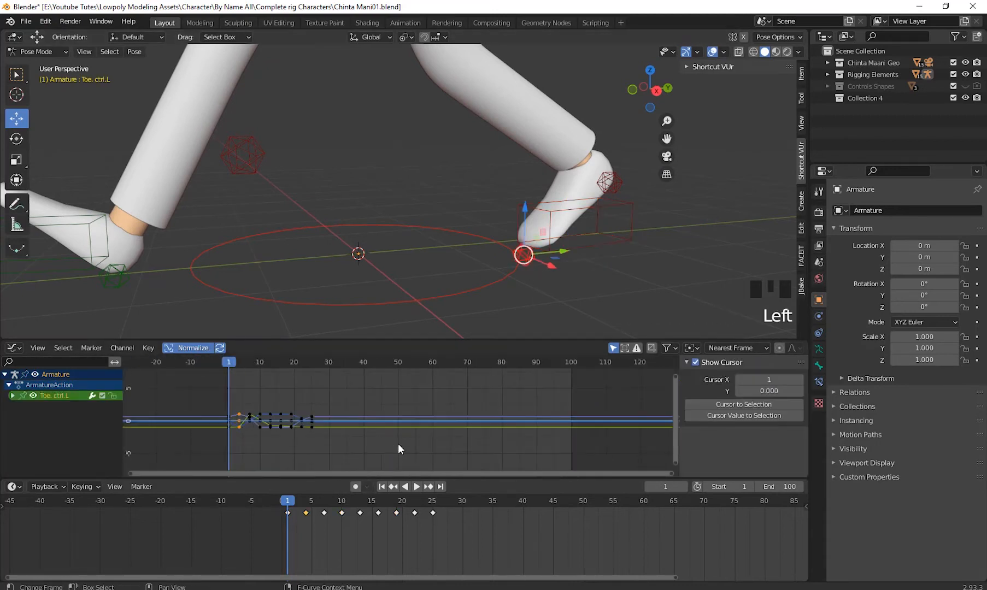
pyautogui.scroll(6, 480, 407)
pyautogui.click(479, 408)
pyautogui.click(343, 407)
pyautogui.click(735, 365)
pyautogui.click(738, 418)
pyautogui.scroll(2, 359, 420)
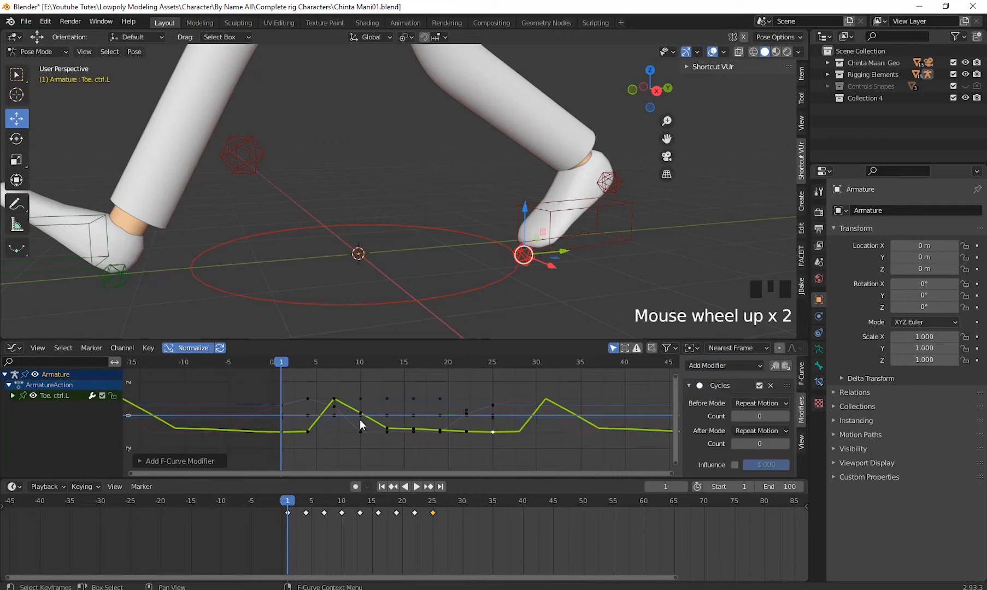
# - Add a Cycles modifier to Toe. ctrl.L's curve that runs through the upper keyframe at frame 13
pyautogui.click(397, 399)
pyautogui.click(736, 366)
pyautogui.click(738, 418)
# - Select the Heel RotCtrl.L control at the left heel
pyautogui.scroll(-1, 417, 414)
pyautogui.scroll(-6, 467, 251)
pyautogui.keyDown('shift'); pyautogui.moveTo(467, 250); pyautogui.dragTo(435, 268, button='middle'); pyautogui.keyUp('shift')
pyautogui.click(453, 213)
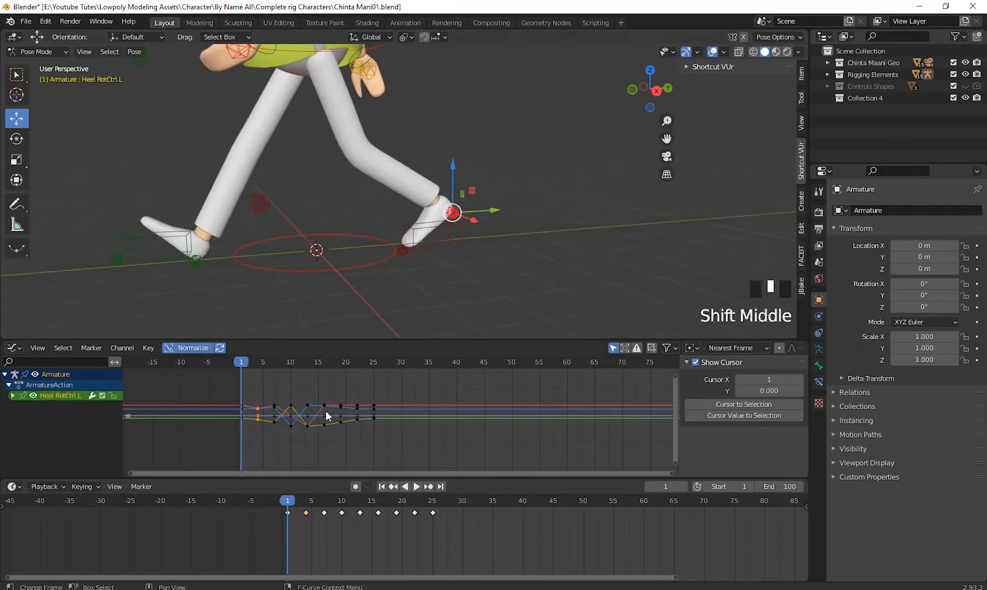
# - Add Cycles modifiers to Heel RotCtrl.L's two uppermost curves at frame 25
pyautogui.scroll(8, 326, 414)
pyautogui.keyDown('shift'); pyautogui.moveTo(328, 413); pyautogui.dragTo(405, 416, button='middle'); pyautogui.keyUp('shift')
pyautogui.click(492, 398)
pyautogui.click(735, 365)
pyautogui.click(738, 418)
pyautogui.click(492, 405)
pyautogui.click(719, 366)
pyautogui.click(721, 418)
# - Add a Cycles modifier to Heel RotCtrl.L's green curve that peaks at frame 10
pyautogui.click(492, 419)
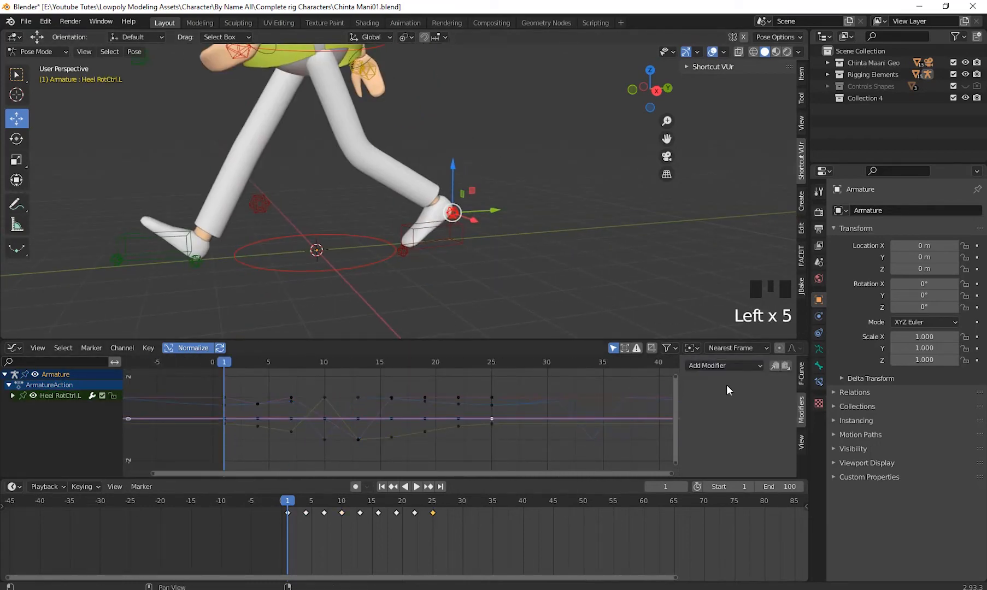
pyautogui.click(492, 424)
pyautogui.click(698, 364)
pyautogui.click(711, 419)
pyautogui.scroll(-4, 463, 419)
pyautogui.keyDown('shift'); pyautogui.moveTo(558, 431); pyautogui.dragTo(460, 415, button='middle'); pyautogui.keyUp('shift')
pyautogui.scroll(-4, 460, 416)
pyautogui.keyDown('shift'); pyautogui.moveTo(662, 401); pyautogui.dragTo(600, 427, button='middle'); pyautogui.keyUp('shift')
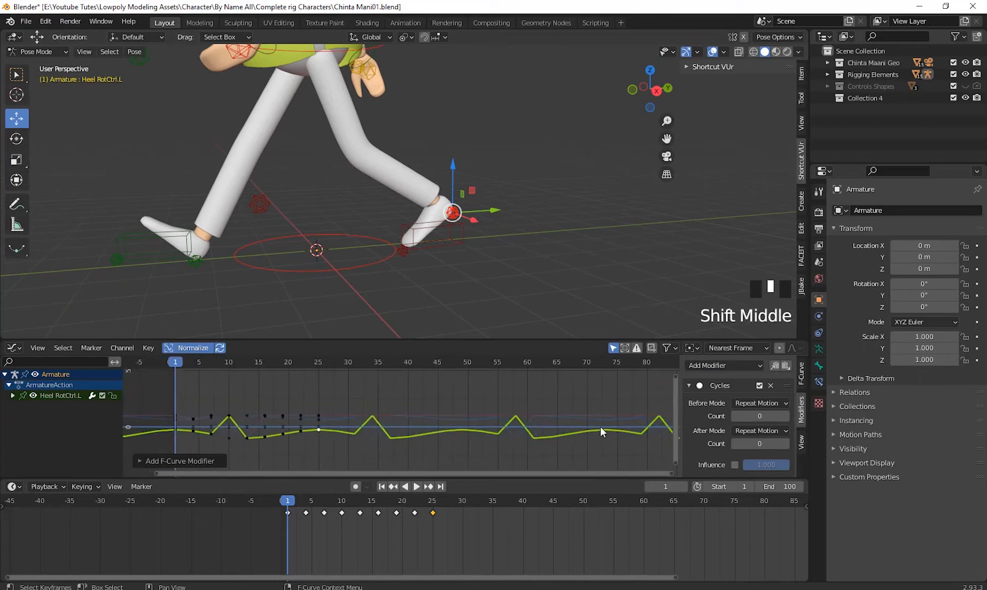
# - Scrub to frame 50 and select the Heel RotCtrl.R control at the right heel
pyautogui.moveTo(265, 363); pyautogui.dragTo(466, 410)
pyautogui.click(225, 257)
pyautogui.keyDown('shift'); pyautogui.moveTo(355, 402); pyautogui.dragTo(533, 401, button='middle'); pyautogui.keyUp('shift')
pyautogui.scroll(3, 396, 406)
pyautogui.keyDown('shift'); pyautogui.moveTo(396, 406); pyautogui.dragTo(452, 407, button='middle'); pyautogui.keyUp('shift')
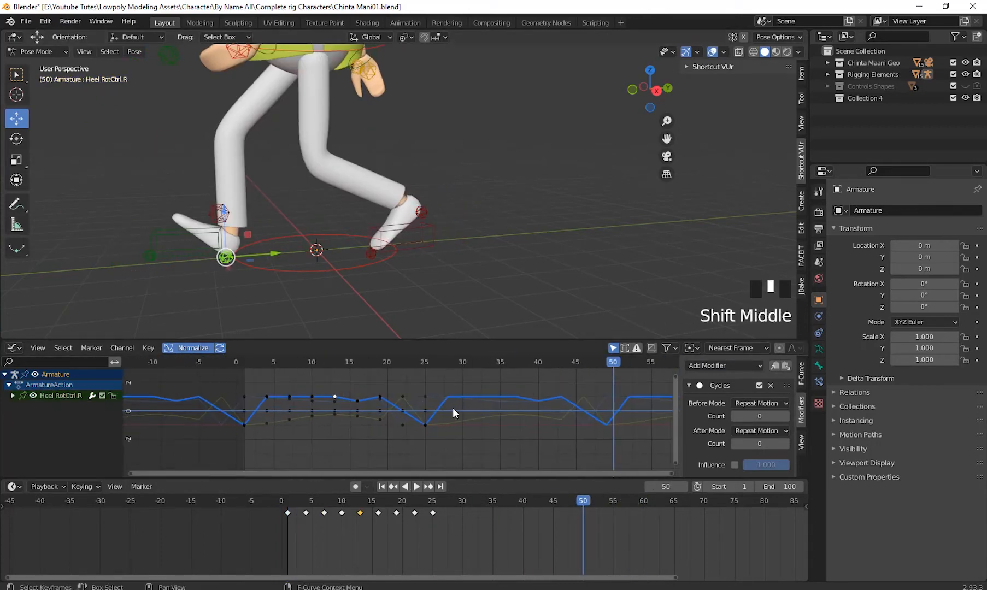
# - Look over Heel RotCtrl.R's curves for any that do not repeat beyond the keyed range
pyautogui.click(286, 418)
pyautogui.click(259, 400)
pyautogui.scroll(7, 236, 411)
pyautogui.keyDown('shift'); pyautogui.moveTo(237, 411); pyautogui.dragTo(403, 432, button='middle'); pyautogui.keyUp('shift')
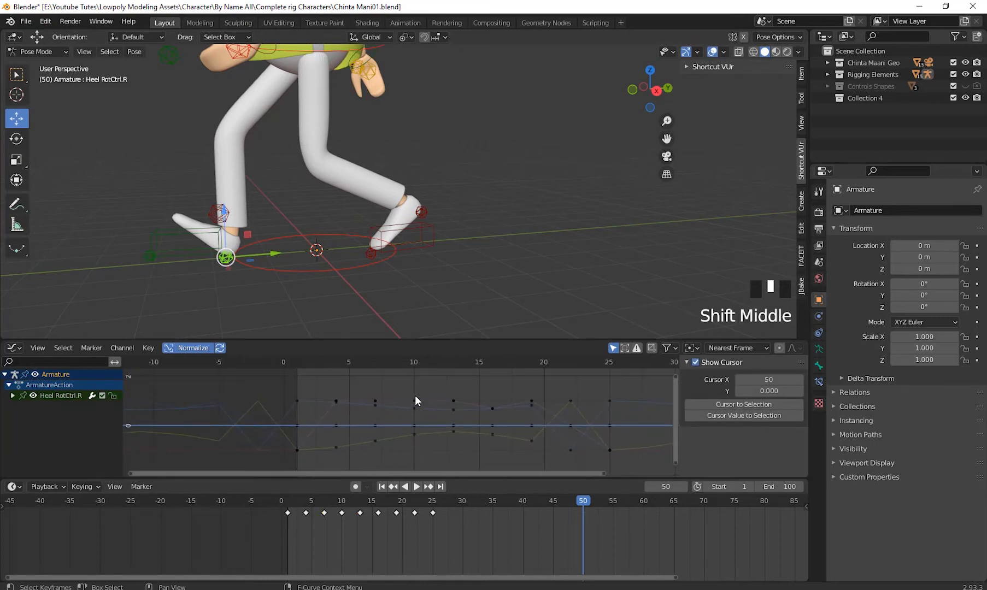
pyautogui.click(415, 398)
pyautogui.keyDown('shift'); pyautogui.moveTo(294, 453); pyautogui.dragTo(164, 422, button='middle'); pyautogui.keyUp('shift')
pyautogui.keyDown('shift'); pyautogui.moveTo(520, 422); pyautogui.dragTo(489, 413, button='middle'); pyautogui.keyUp('shift')
pyautogui.scroll(-4, 316, 428)
# - Try to add Cycles modifiers to Heel RotCtrl.R's curves through the lowest key at frame 1 and the upper key at frame 7
pyautogui.click(255, 388)
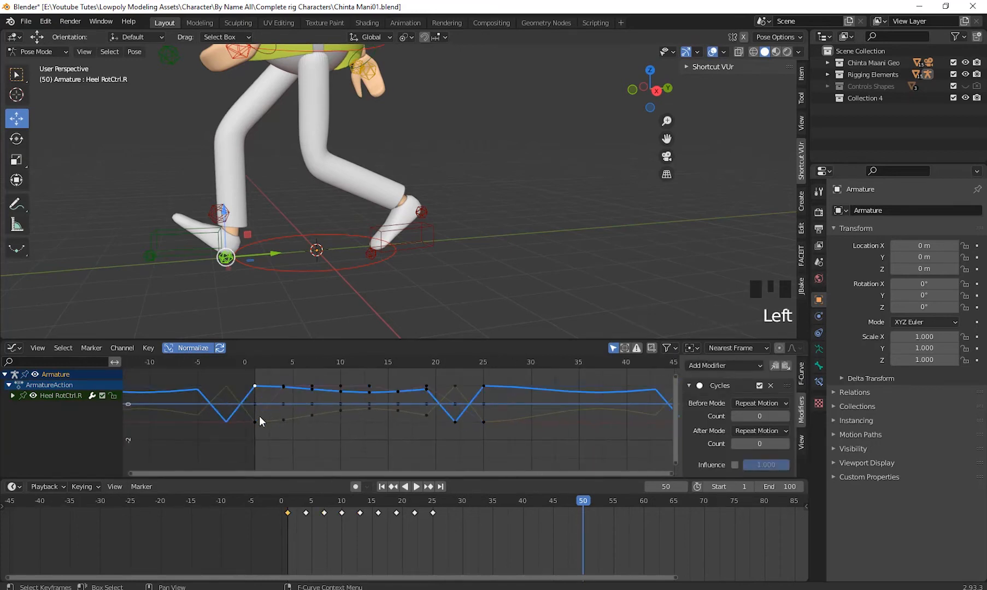
pyautogui.keyDown('shift'); pyautogui.click(255, 422); pyautogui.keyUp('shift')
pyautogui.keyDown('shift'); pyautogui.click(256, 421); pyautogui.keyUp('shift')
pyautogui.click(723, 366)
pyautogui.click(713, 418)
pyautogui.click(312, 386)
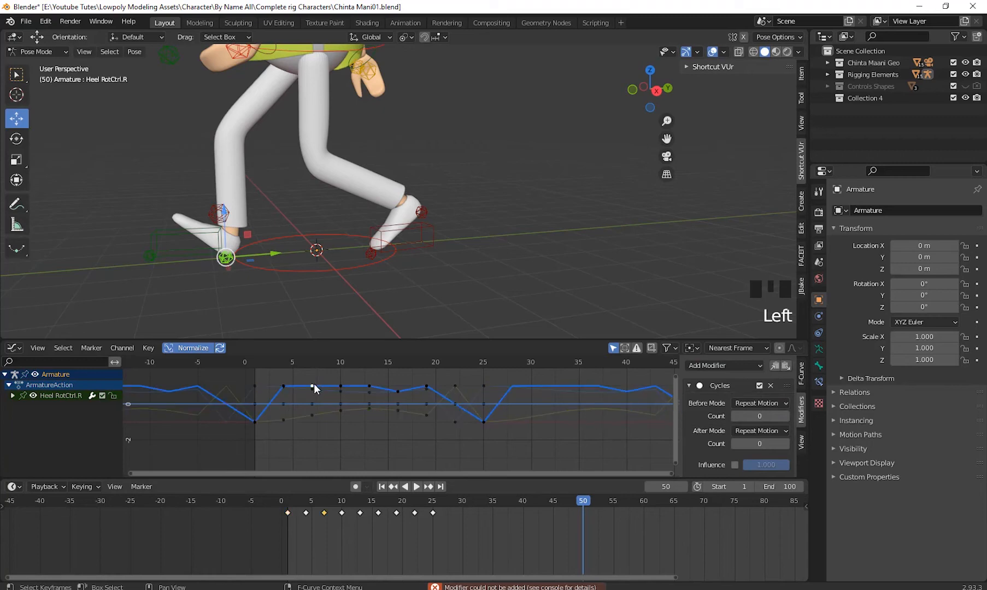
pyautogui.click(723, 366)
pyautogui.click(723, 420)
# - Check Heel RotCtrl.R's green and blue curves for repetition, with the playhead at frame 29
pyautogui.keyDown('shift'); pyautogui.moveTo(497, 430); pyautogui.dragTo(377, 443, button='middle'); pyautogui.keyUp('shift')
pyautogui.click(307, 428)
pyautogui.scroll(-7, 451, 452)
pyautogui.keyDown('shift'); pyautogui.moveTo(617, 417); pyautogui.dragTo(623, 401, button='middle'); pyautogui.keyUp('shift')
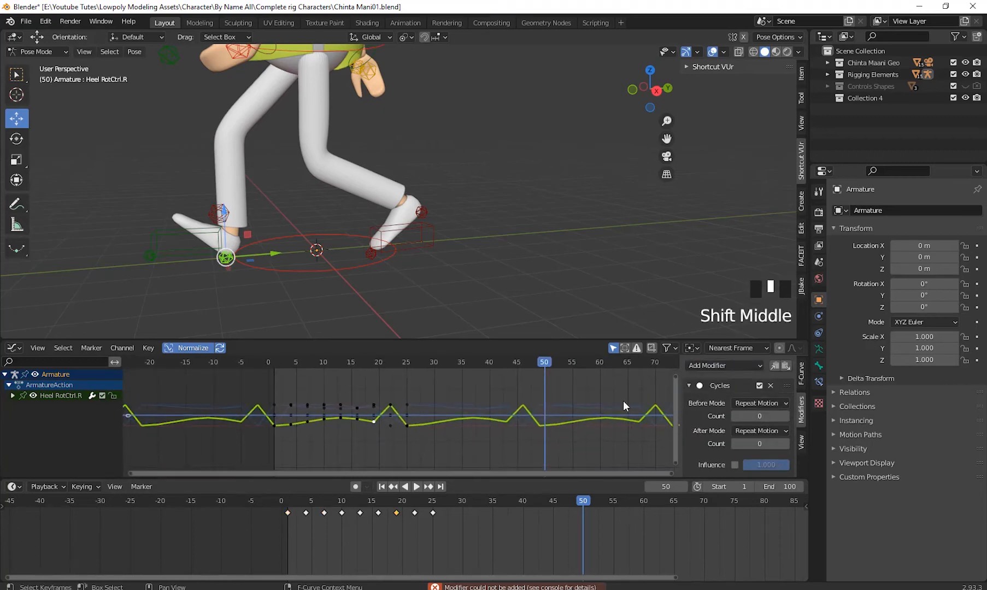
pyautogui.moveTo(545, 363); pyautogui.dragTo(429, 370)
pyautogui.click(375, 406)
pyautogui.scroll(10, 401, 414)
pyautogui.click(343, 387)
pyautogui.scroll(-15, 402, 395)
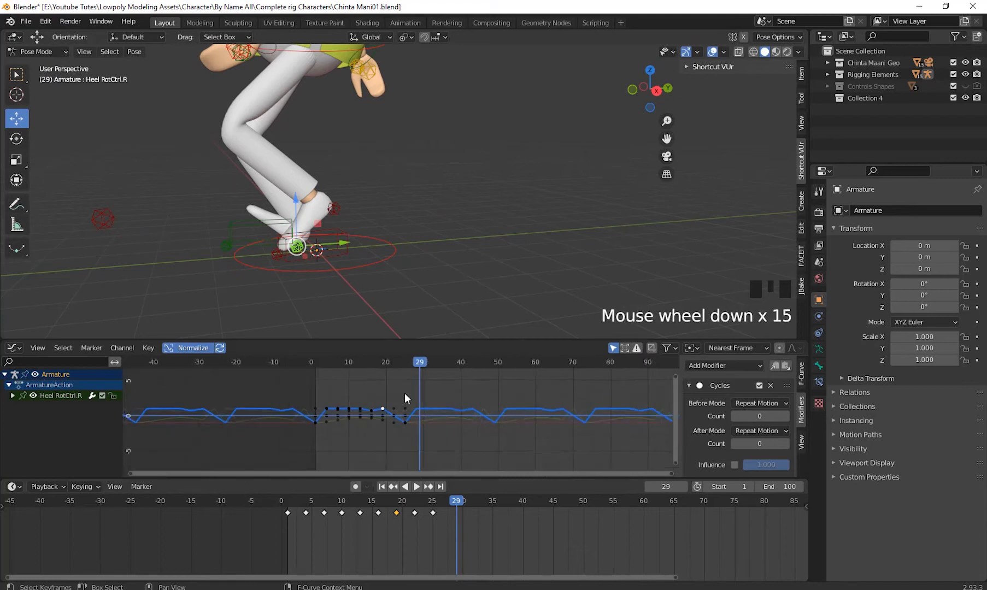
# - Add a Cycles modifier to Heel RotCtrl.R's flat curve through the middle key at frame 25
pyautogui.keyDown('shift'); pyautogui.moveTo(425, 420); pyautogui.dragTo(336, 423, button='middle'); pyautogui.keyUp('shift')
pyautogui.scroll(4, 323, 419)
pyautogui.click(225, 406)
pyautogui.click(225, 419)
pyautogui.click(726, 366)
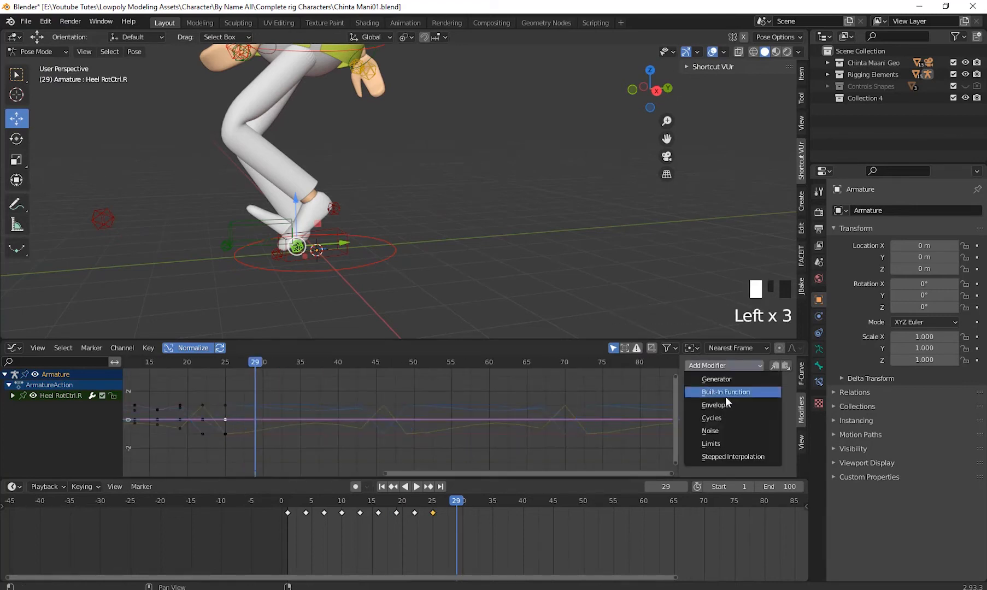
pyautogui.click(726, 418)
# - Add a Cycles modifier to Heel RotCtrl.R's X Quaternion Rotation curve and scrub forward to about frame 84
pyautogui.click(204, 420)
pyautogui.click(13, 396)
pyautogui.click(50, 410)
pyautogui.click(51, 417)
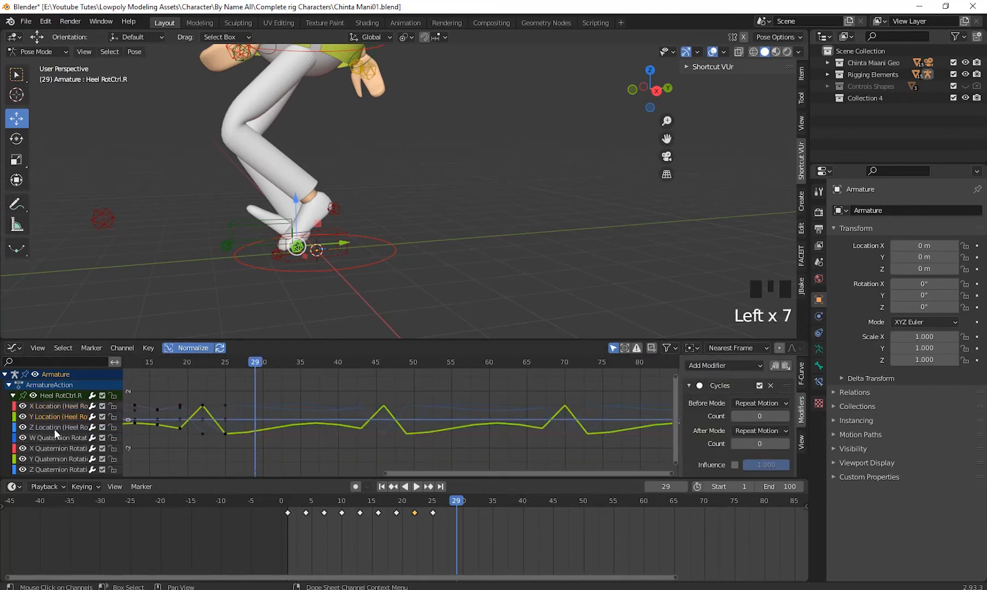
pyautogui.click(56, 427)
pyautogui.click(55, 438)
pyautogui.click(54, 449)
pyautogui.click(725, 365)
pyautogui.click(712, 418)
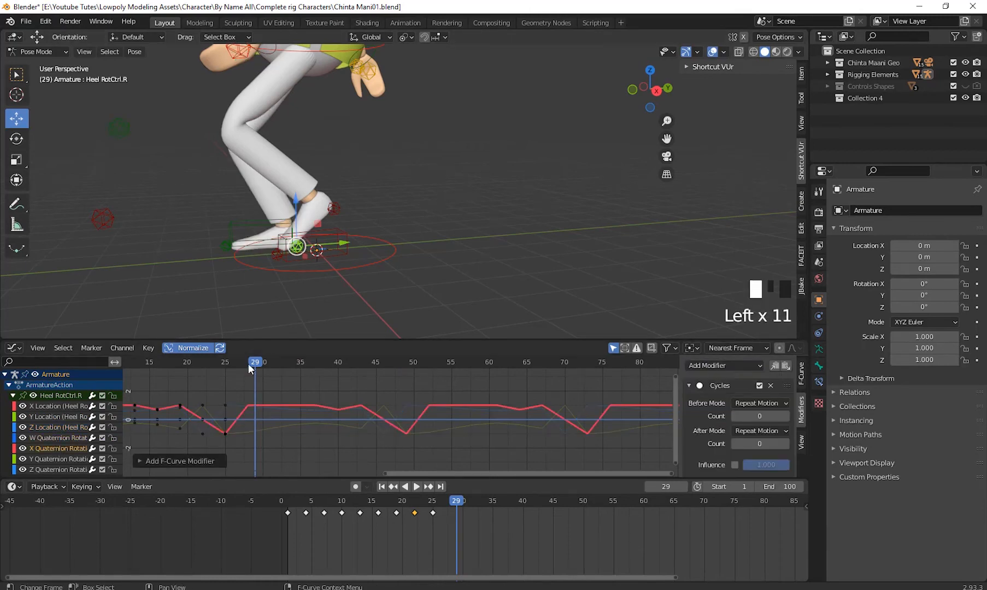
pyautogui.moveTo(248, 363); pyautogui.dragTo(669, 464)
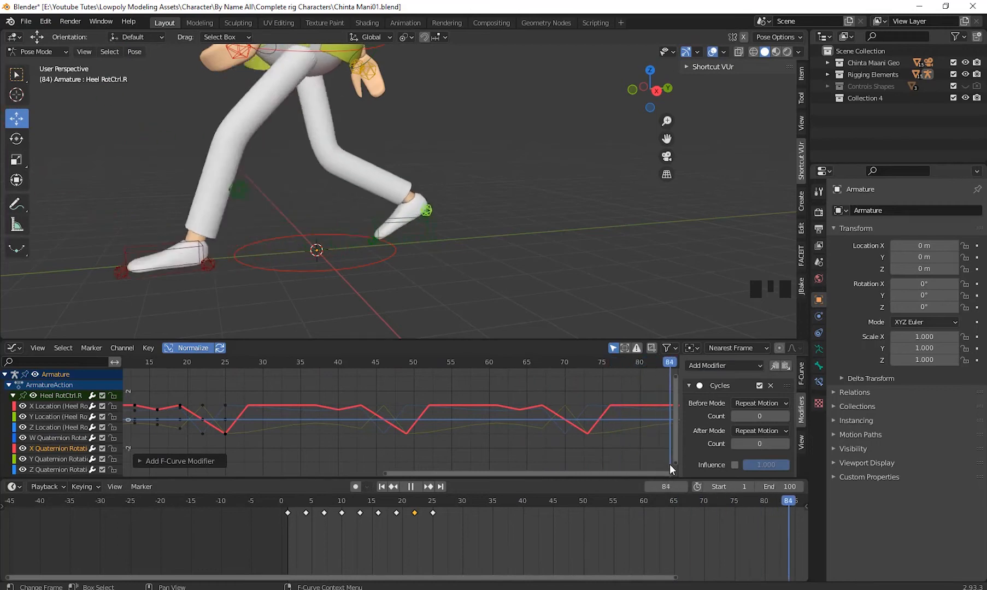
# - Select Heel RotCtrl.L and add a Cycles modifier to its X Quaternion Rotation curve
pyautogui.click(220, 253)
pyautogui.moveTo(510, 421)
pyautogui.keyDown('shift'); pyautogui.mouseDown(button='middle')
pyautogui.moveTo(361, 442)
pyautogui.moveTo(519, 438)
pyautogui.mouseUp(button='middle'); pyautogui.keyUp('shift')
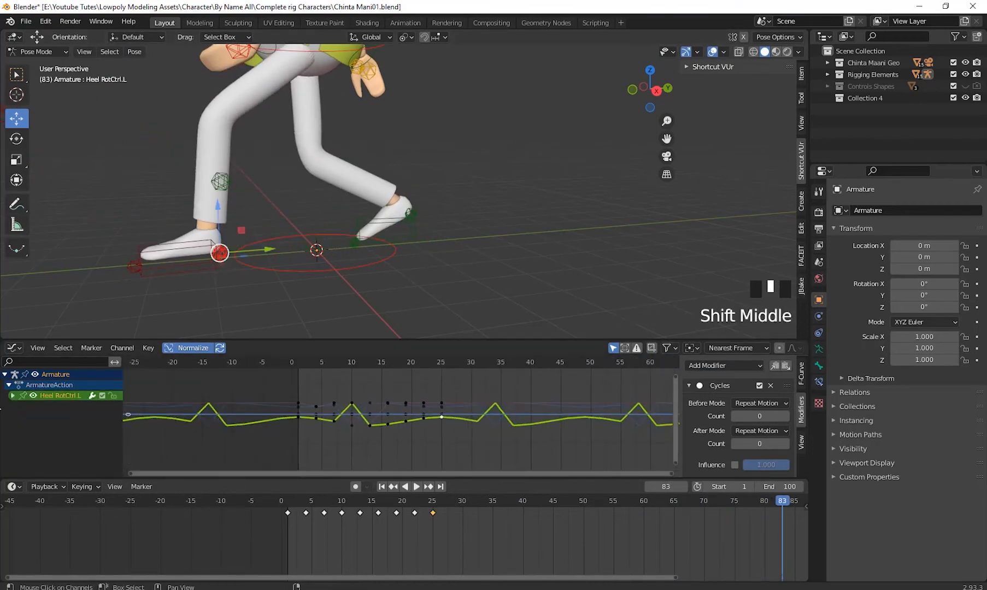
pyautogui.click(12, 395)
pyautogui.click(64, 407)
pyautogui.click(63, 417)
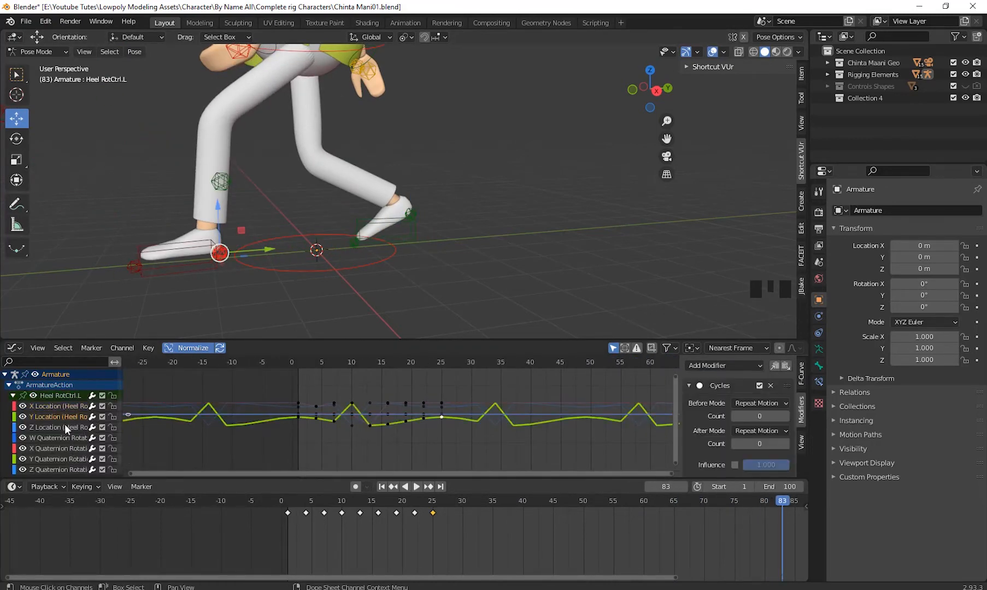
pyautogui.click(65, 426)
pyautogui.click(65, 437)
pyautogui.click(65, 447)
pyautogui.click(722, 367)
pyautogui.click(721, 418)
# - Preview the walk cycle from the start and return to frame 1
pyautogui.click(268, 359)
pyautogui.press('space')
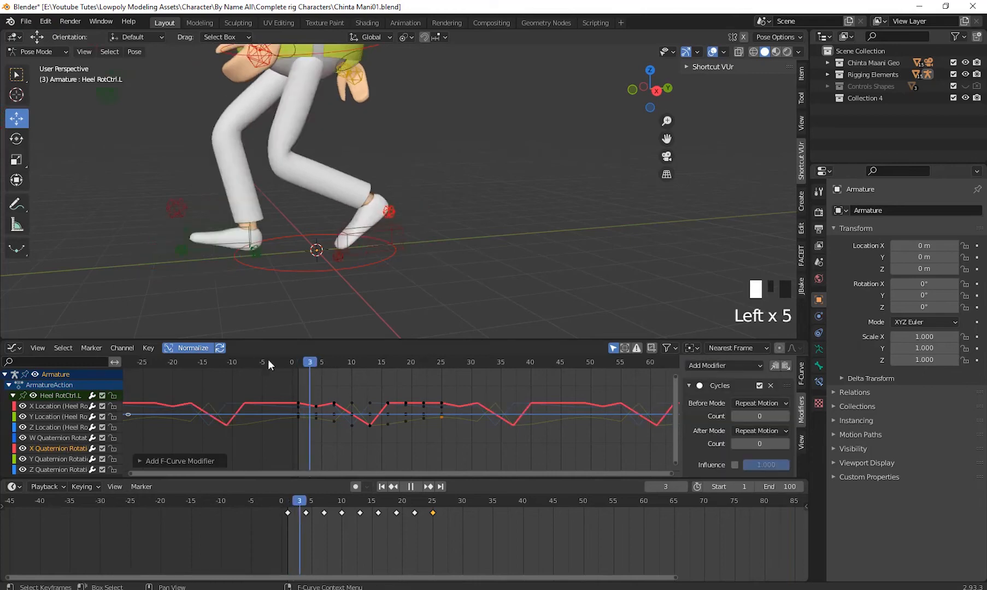
pyautogui.press('Escape')
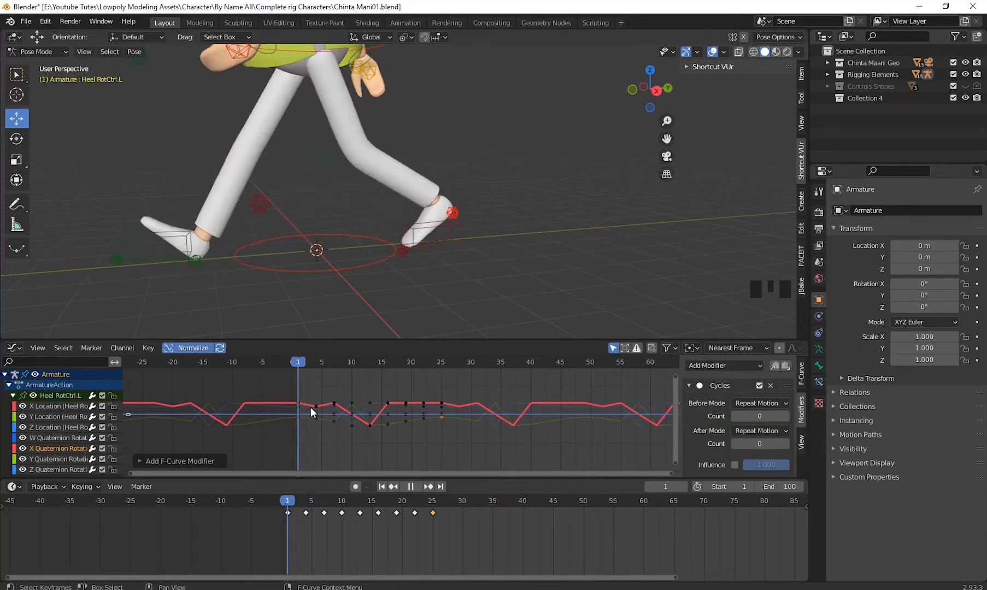
# - Select the Hip Ctrl control around the character's hips and scrub to frame 6
pyautogui.scroll(-2, 419, 244)
pyautogui.keyDown('shift'); pyautogui.moveTo(420, 244); pyautogui.dragTo(394, 181, button='middle'); pyautogui.keyUp('shift')
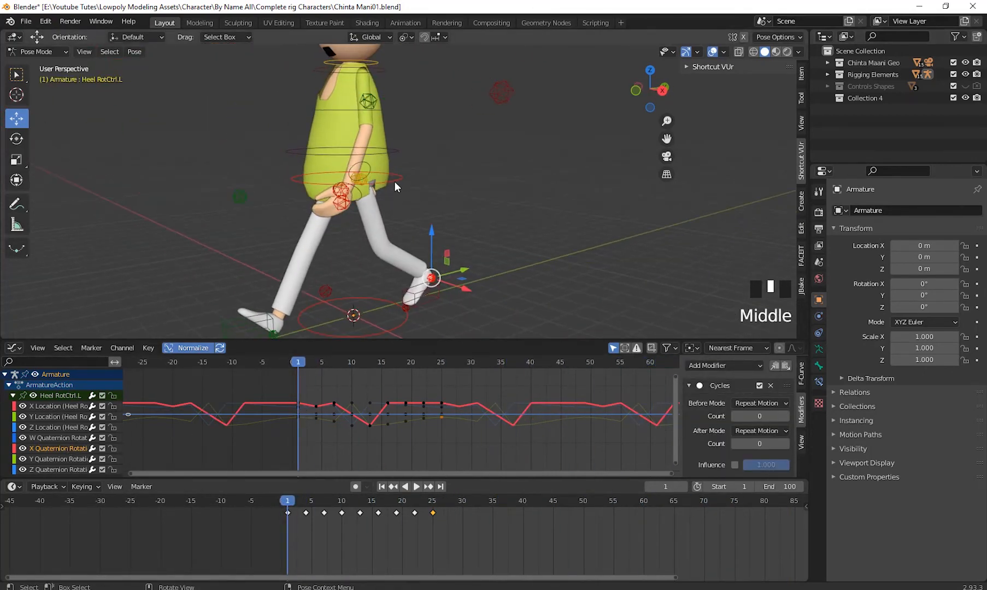
pyautogui.click(395, 181)
pyautogui.moveTo(439, 222); pyautogui.dragTo(302, 319, button='middle')
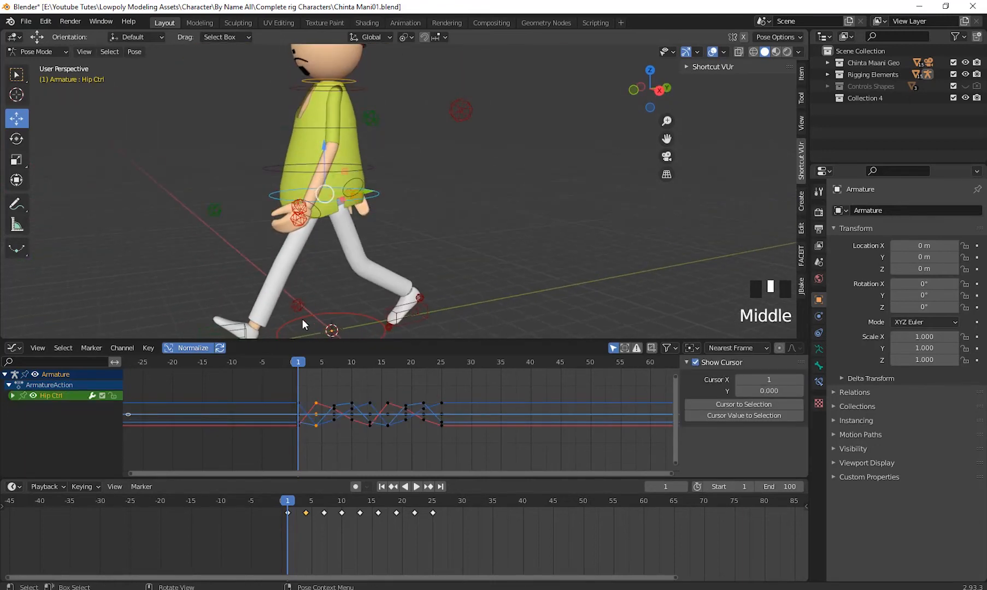
pyautogui.moveTo(298, 362); pyautogui.dragTo(327, 411)
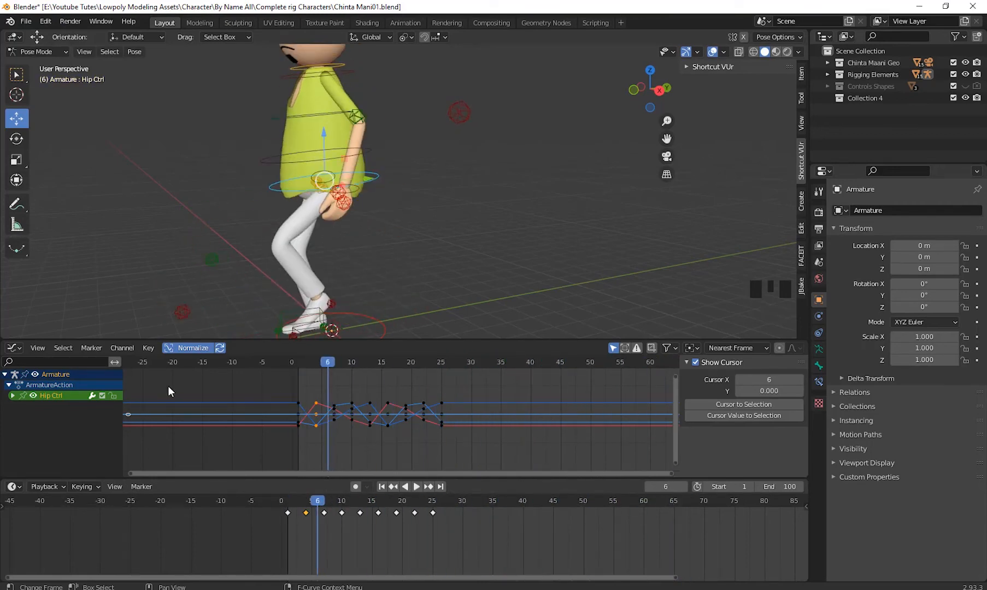
# - Expand Hip Ctrl's channels and enlarge the Graph Editor upward to show all of them
pyautogui.click(12, 395)
pyautogui.moveTo(115, 339); pyautogui.dragTo(114, 236)
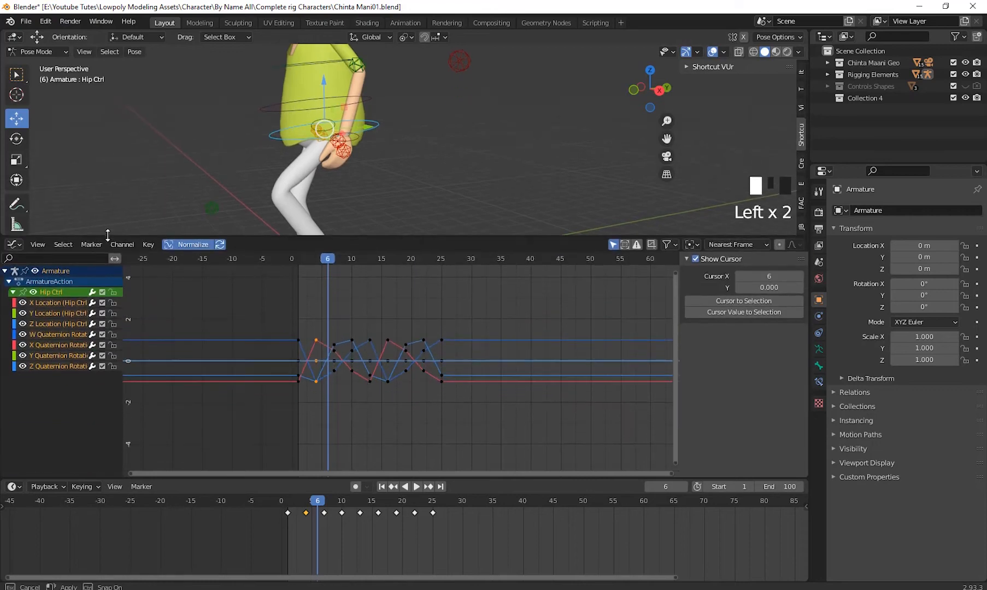
pyautogui.keyDown('shift'); pyautogui.moveTo(418, 370); pyautogui.dragTo(441, 407, button='middle'); pyautogui.keyUp('shift')
pyautogui.scroll(2, 337, 420)
pyautogui.keyDown('shift'); pyautogui.moveTo(393, 437); pyautogui.dragTo(381, 398, button='middle'); pyautogui.keyUp('shift')
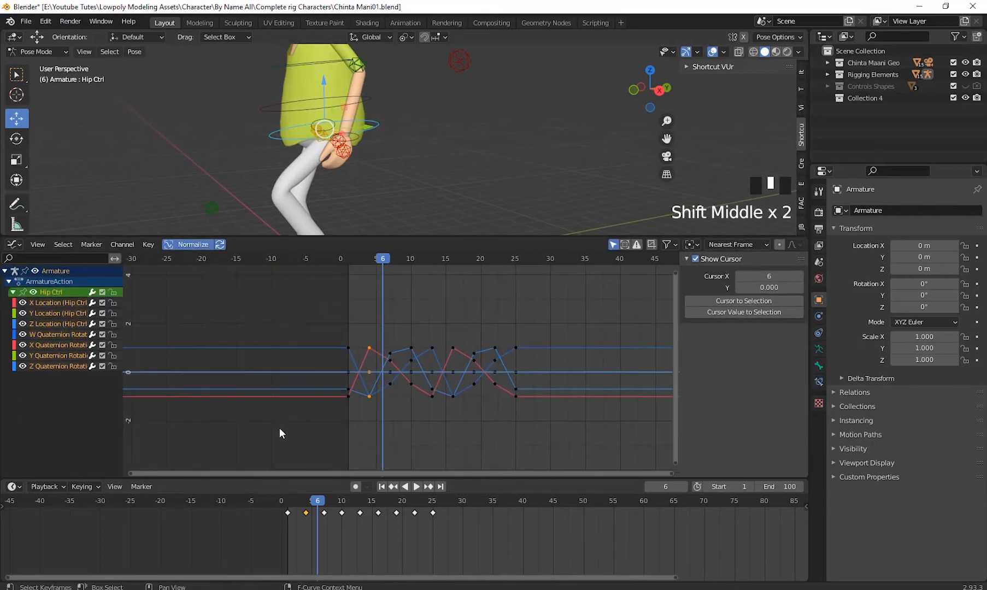
# - Examine Hip Ctrl's location and quaternion rotation curves one by one
pyautogui.doubleClick(59, 311)
pyautogui.click(60, 322)
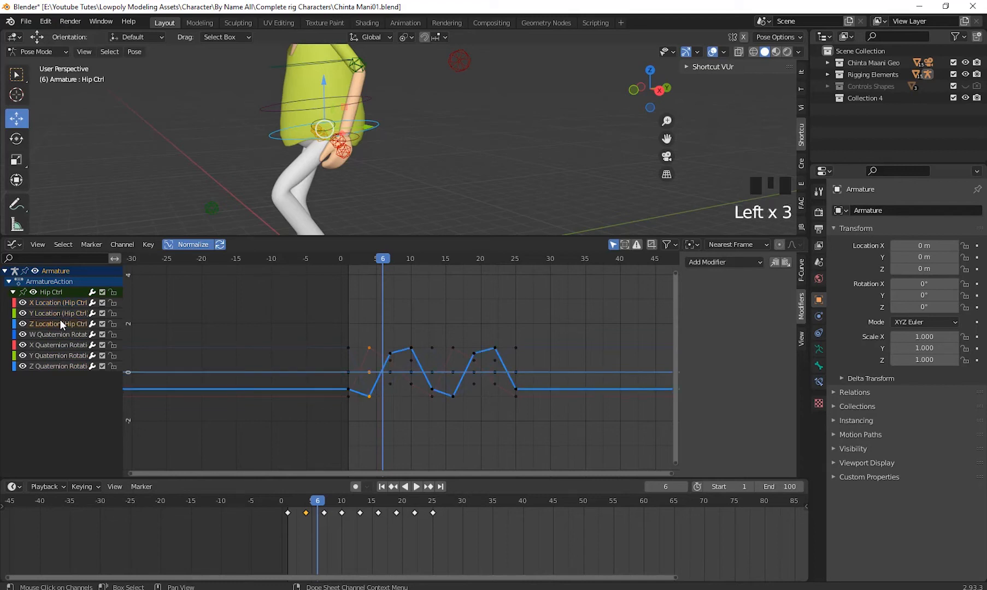
pyautogui.click(61, 334)
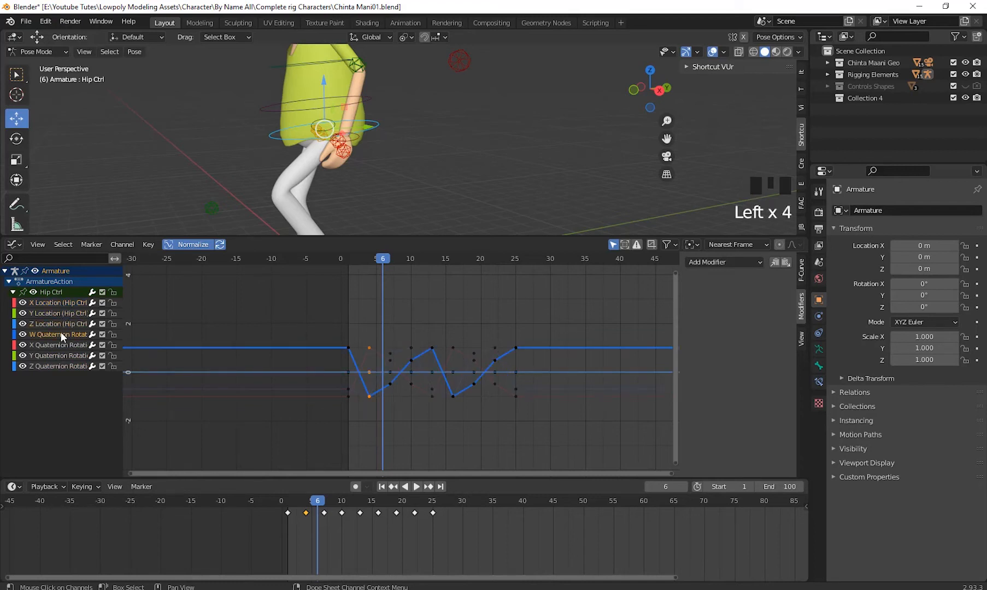
pyautogui.click(60, 338)
pyautogui.click(60, 343)
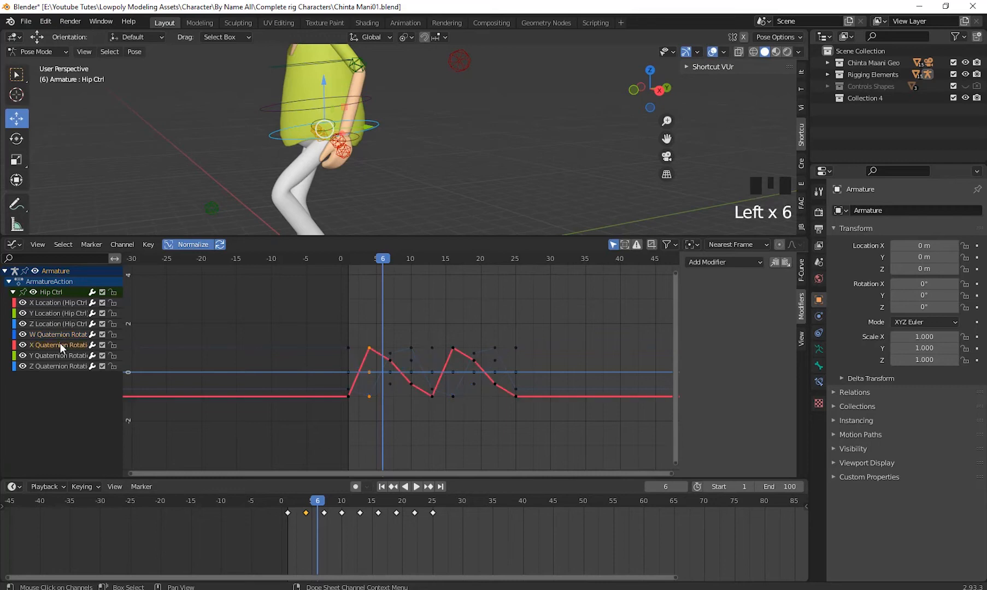
pyautogui.click(60, 354)
pyautogui.click(62, 367)
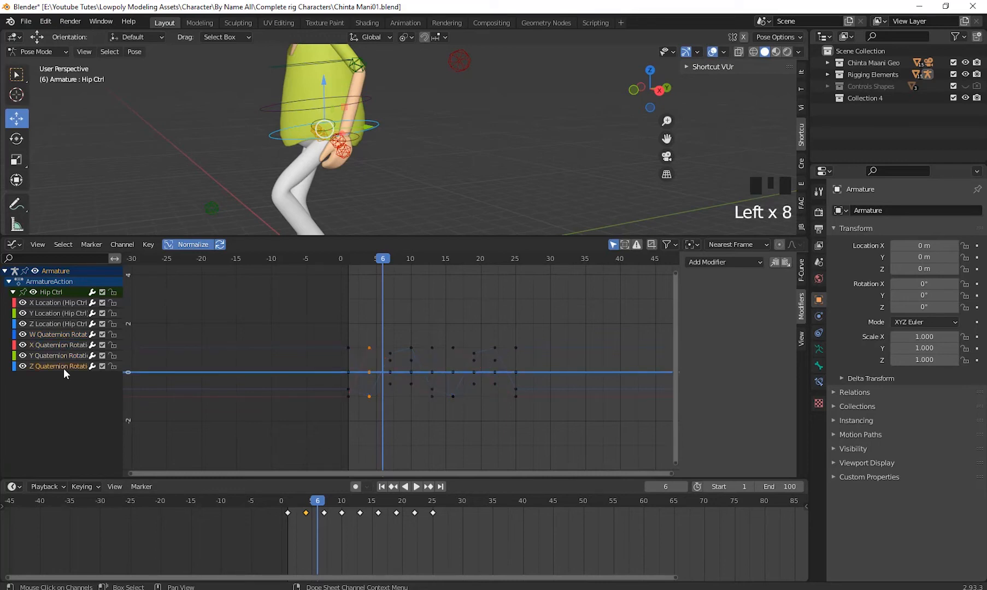
pyautogui.click(59, 355)
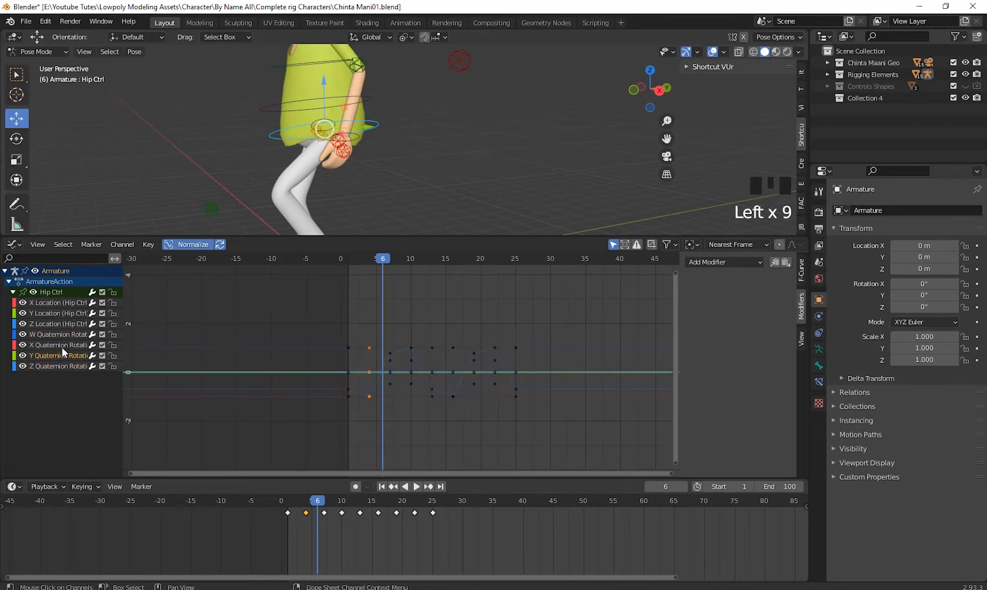
pyautogui.click(67, 366)
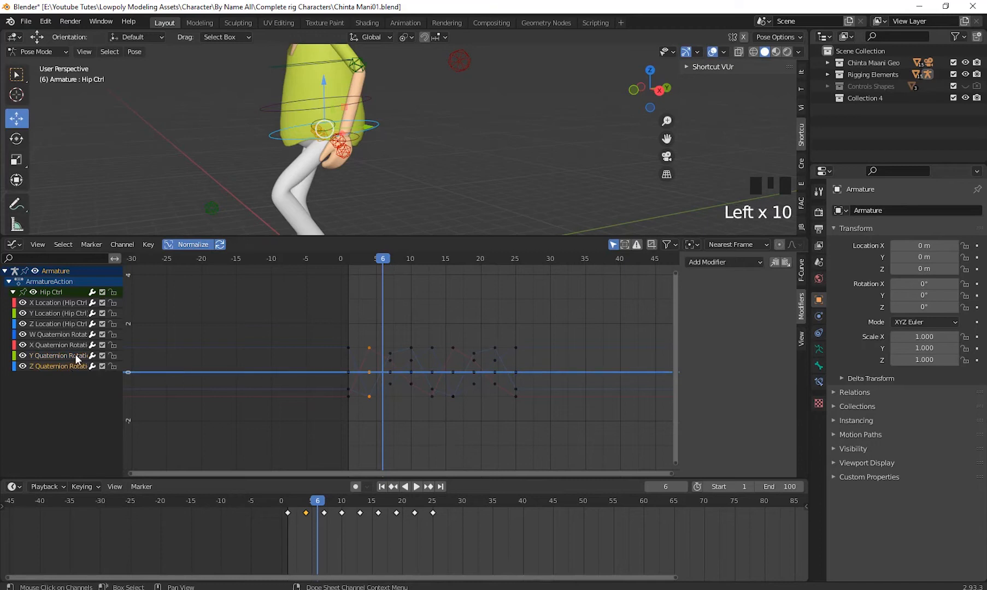
pyautogui.click(75, 355)
# - Add Cycles modifiers to Hip Ctrl's X Quaternion Rotation, W Quaternion Rotation and Z Location curves
pyautogui.click(75, 343)
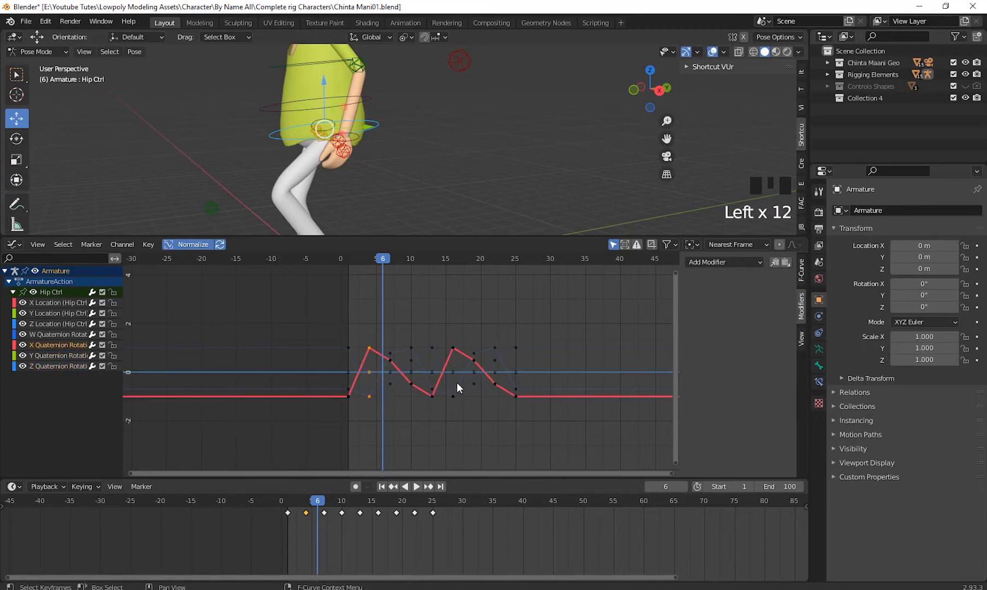
pyautogui.click(730, 262)
pyautogui.click(721, 314)
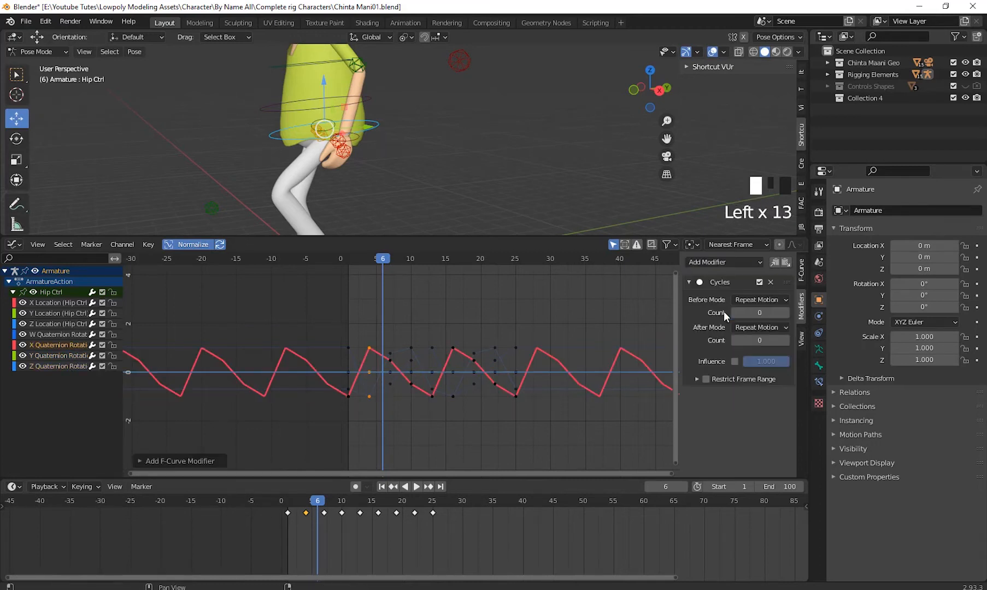
pyautogui.click(55, 333)
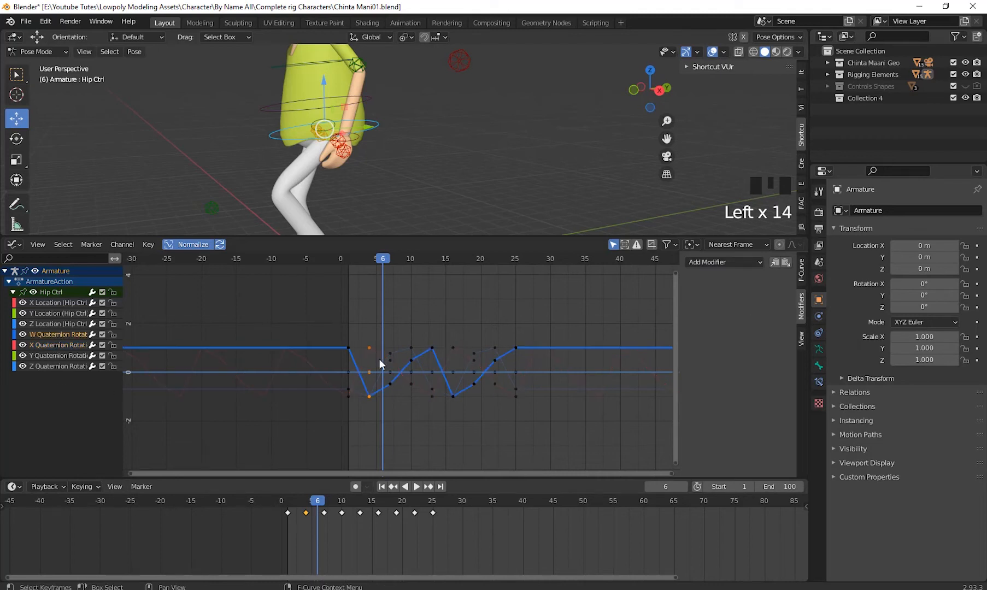
pyautogui.moveTo(722, 265); pyautogui.dragTo(718, 313)
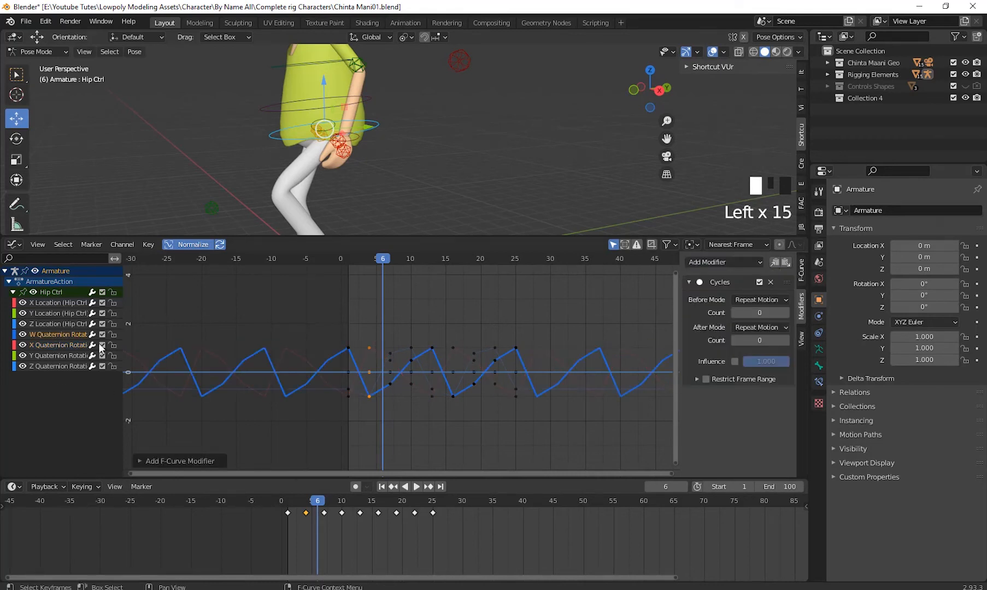
pyautogui.click(56, 324)
pyautogui.click(724, 263)
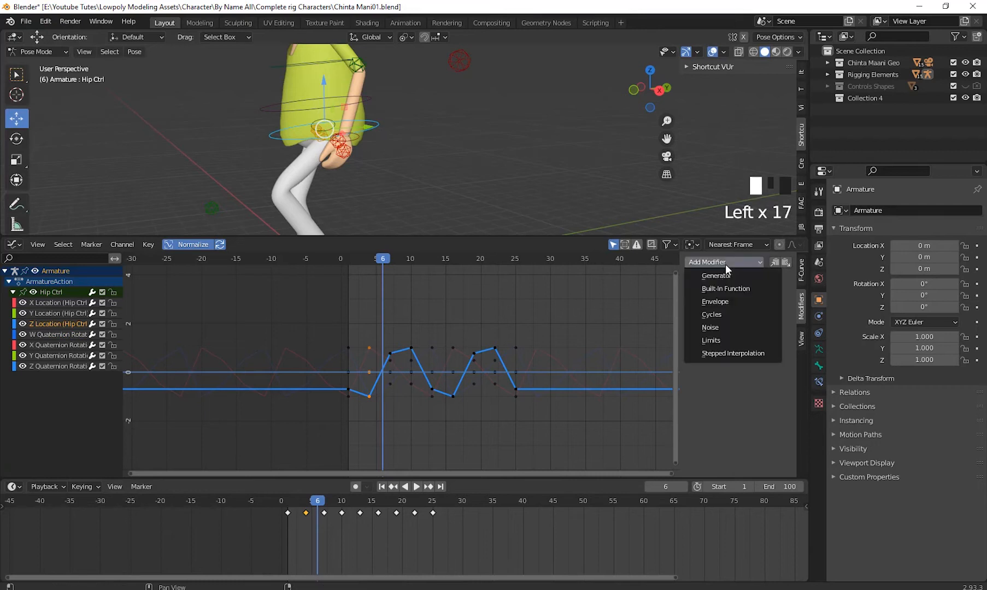
pyautogui.click(719, 311)
# - Check Hip Ctrl's Y and X Location curves, and preview the hip motion up to frame 28 with the ArmatureAction channels collapsed
pyautogui.click(65, 312)
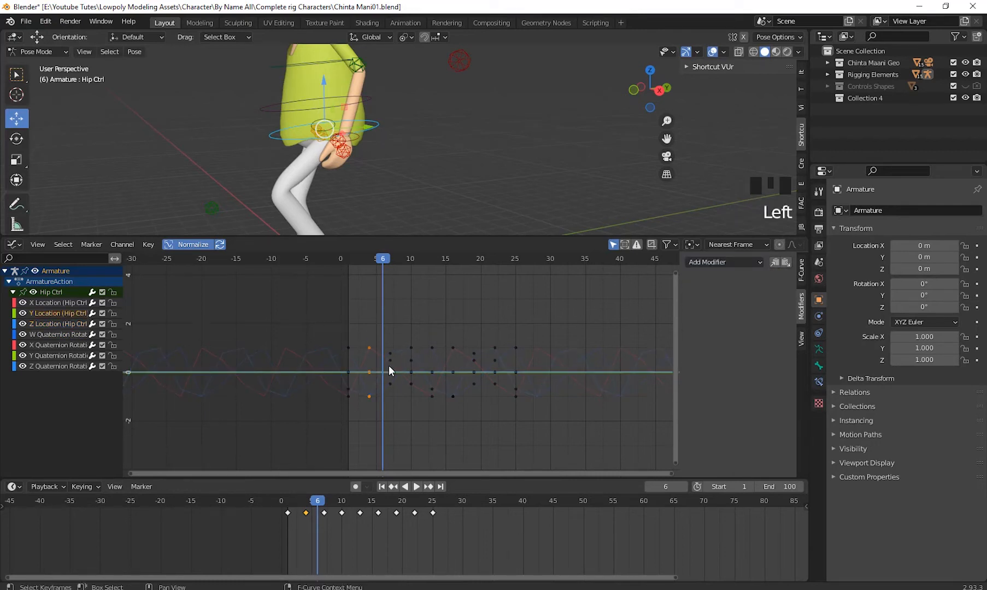
pyautogui.click(73, 303)
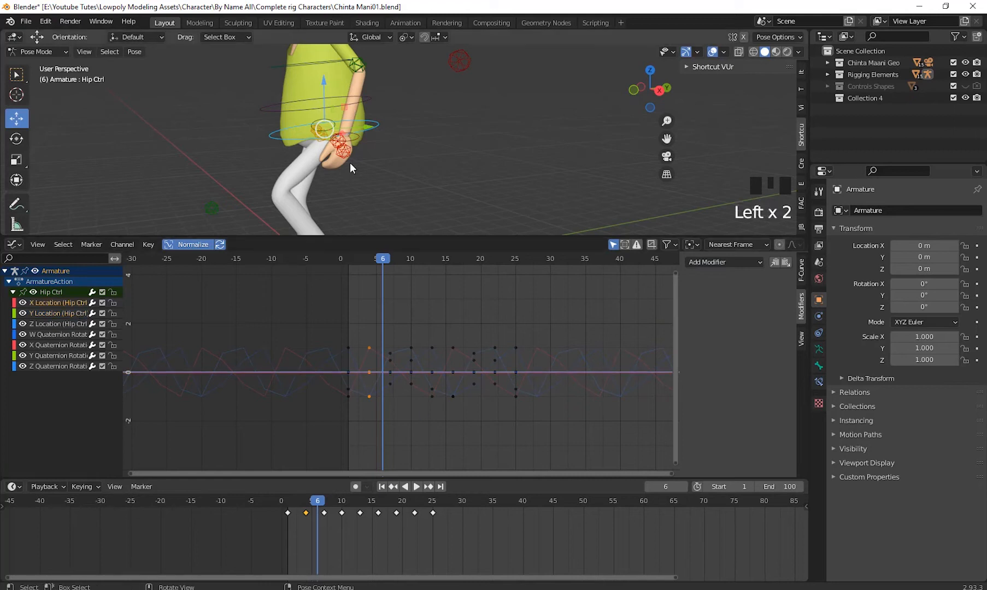
pyautogui.scroll(-3, 546, 378)
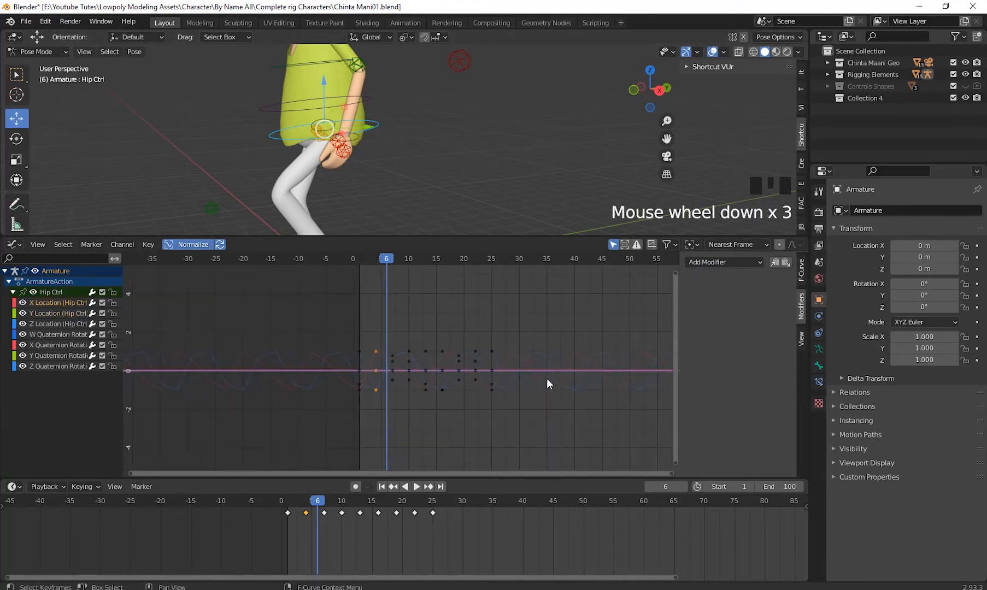
pyautogui.keyDown('shift'); pyautogui.moveTo(547, 378); pyautogui.dragTo(438, 387, button='middle'); pyautogui.keyUp('shift')
pyautogui.scroll(2, 439, 386)
pyautogui.keyDown('shift'); pyautogui.moveTo(341, 361); pyautogui.dragTo(388, 354, button='middle'); pyautogui.keyUp('shift')
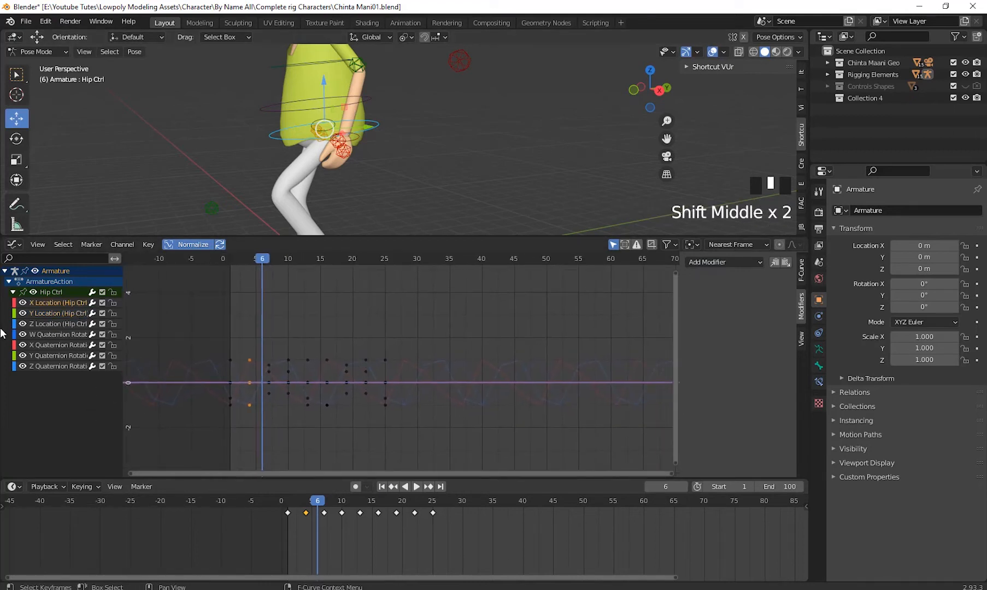
pyautogui.click(8, 281)
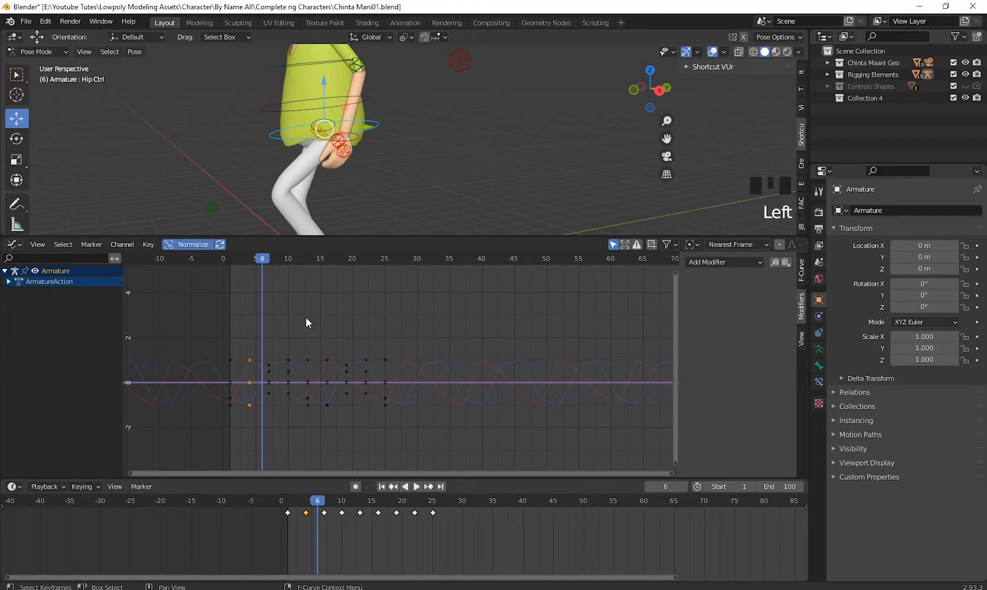
pyautogui.moveTo(259, 262); pyautogui.dragTo(402, 366)
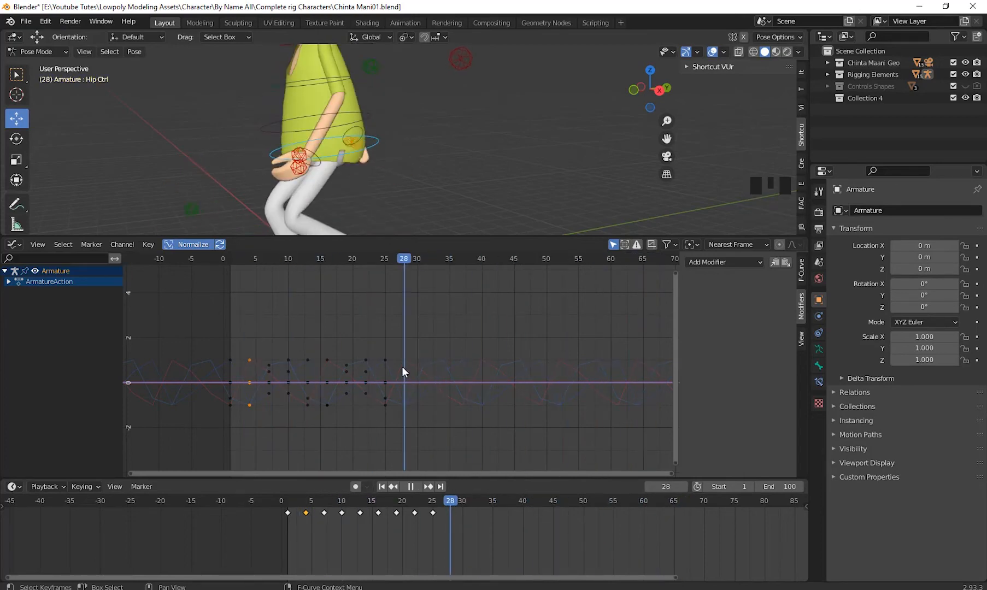
# - Select the Hand Ctrl.L control at the left hand and reveal its animation channel at frame 7 in a shorter Graph Editor
pyautogui.scroll(-3, 394, 185)
pyautogui.moveTo(393, 186); pyautogui.dragTo(422, 219, button='middle')
pyautogui.scroll(3, 455, 178)
pyautogui.click(440, 151)
pyautogui.scroll(-2, 508, 172)
pyautogui.scroll(2, 420, 176)
pyautogui.moveTo(422, 237); pyautogui.dragTo(426, 299)
pyautogui.keyDown('shift'); pyautogui.moveTo(465, 231); pyautogui.dragTo(438, 194, button='middle'); pyautogui.keyUp('shift')
pyautogui.moveTo(398, 327); pyautogui.dragTo(268, 396)
pyautogui.click(8, 347)
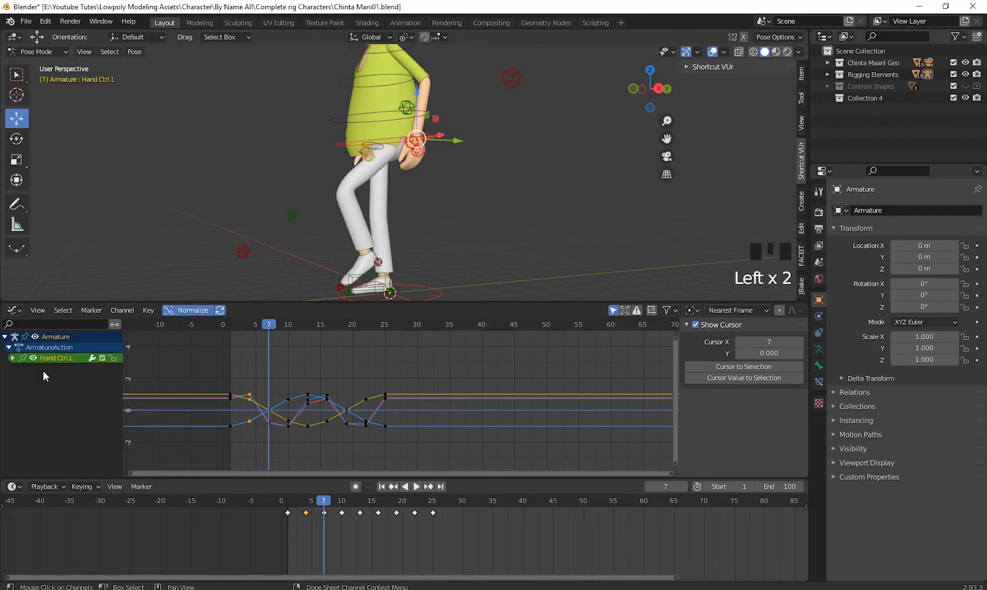
# - Expand Hand Ctrl.L's channels and add Cycles modifiers to its X, Y and Z Location curves
pyautogui.click(42, 372)
pyautogui.click(12, 358)
pyautogui.click(39, 367)
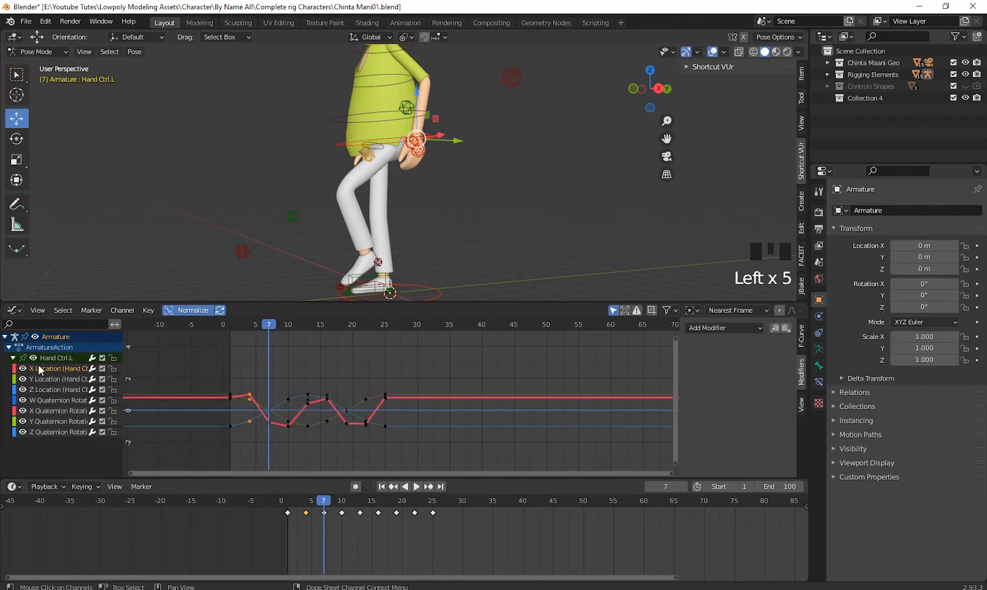
pyautogui.click(722, 327)
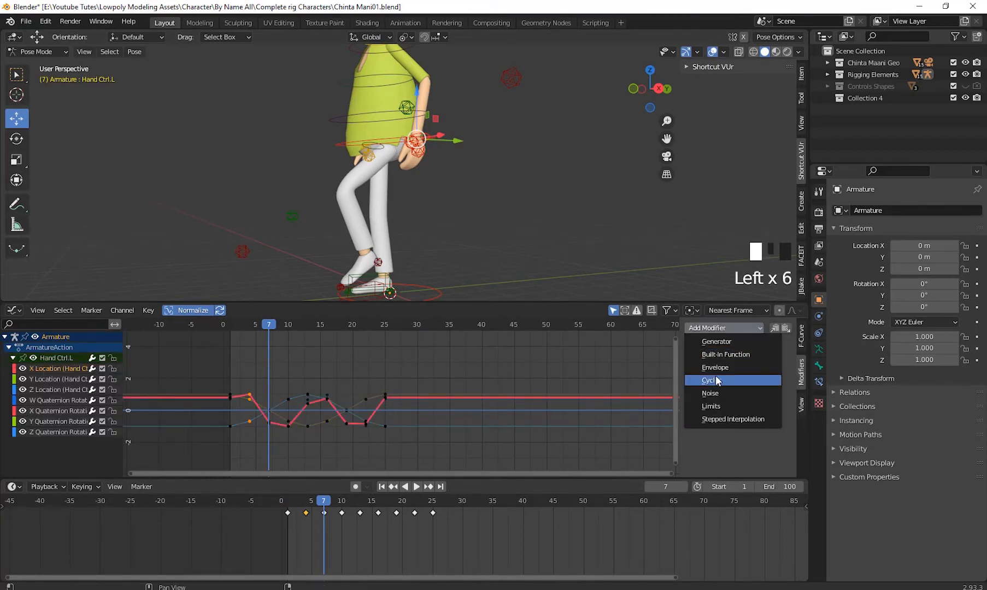
pyautogui.click(718, 381)
pyautogui.click(64, 379)
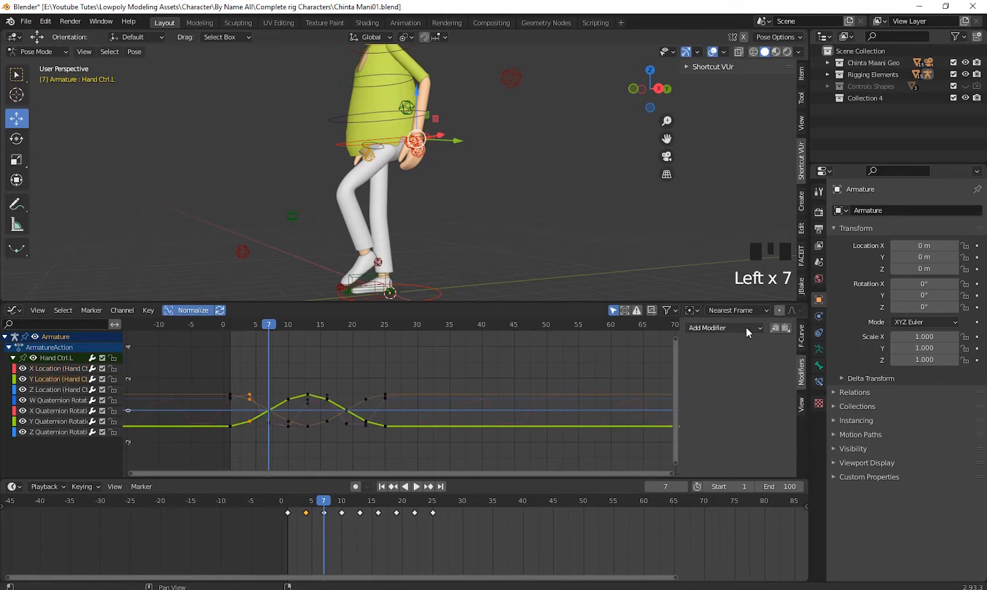
pyautogui.moveTo(746, 327); pyautogui.dragTo(718, 380)
pyautogui.click(56, 389)
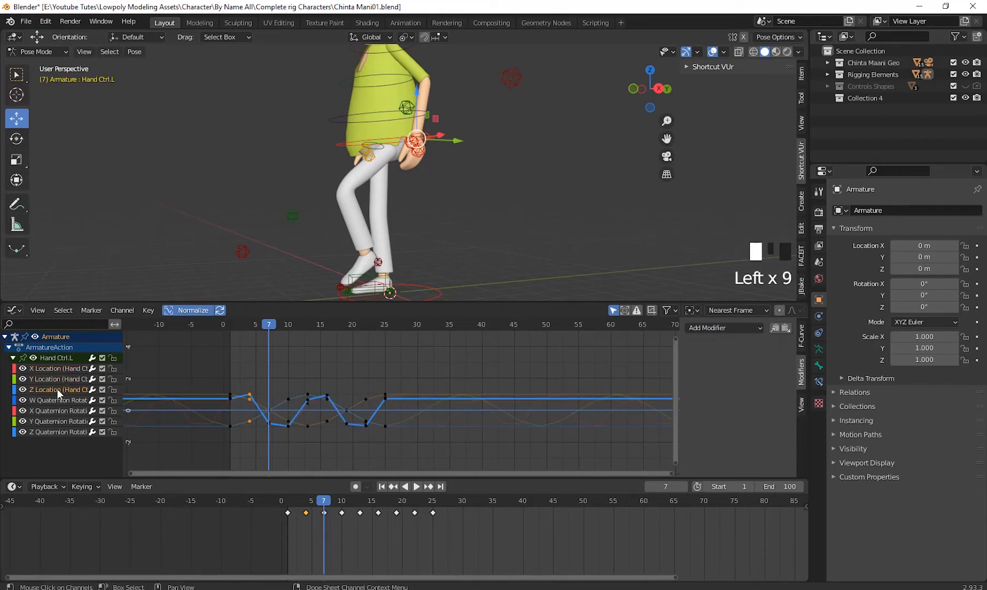
pyautogui.moveTo(728, 328); pyautogui.dragTo(718, 381)
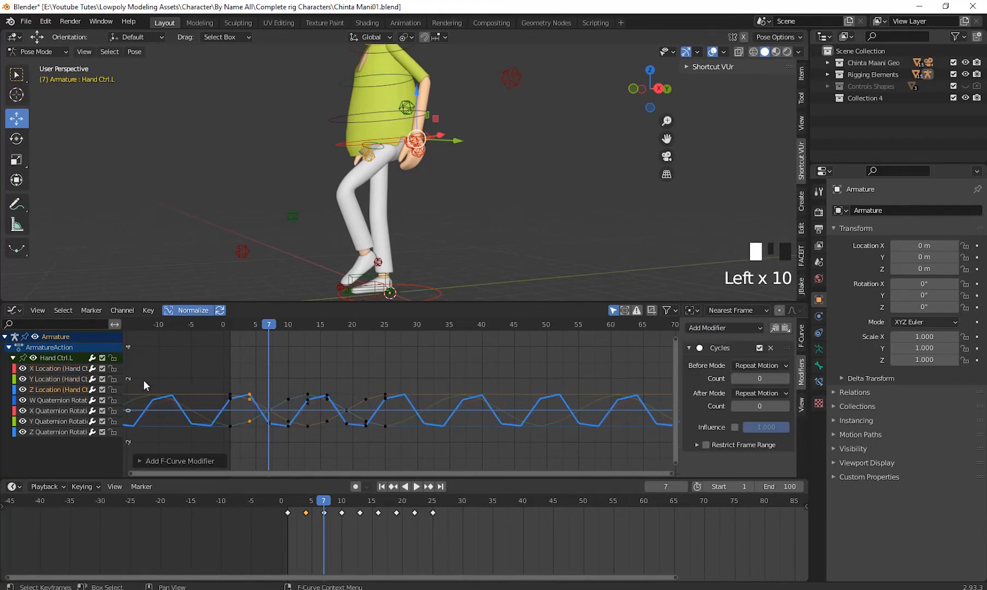
# - Add Cycles modifiers to Hand Ctrl.L's W, X, Y and Z Quaternion Rotation curves and start playing the animation
pyautogui.click(60, 400)
pyautogui.moveTo(712, 328); pyautogui.dragTo(709, 381)
pyautogui.click(65, 411)
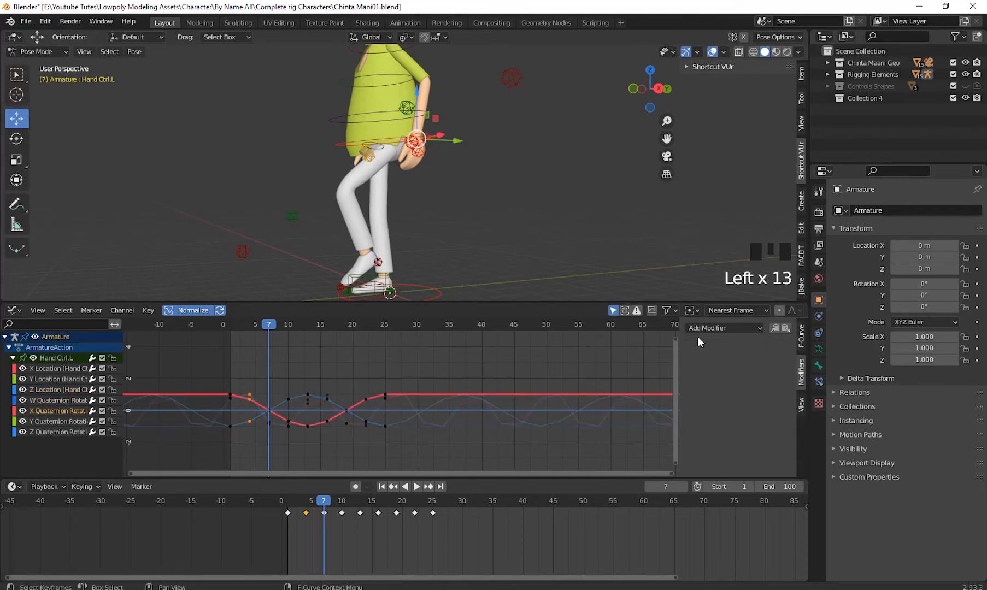
pyautogui.moveTo(713, 328); pyautogui.dragTo(719, 387)
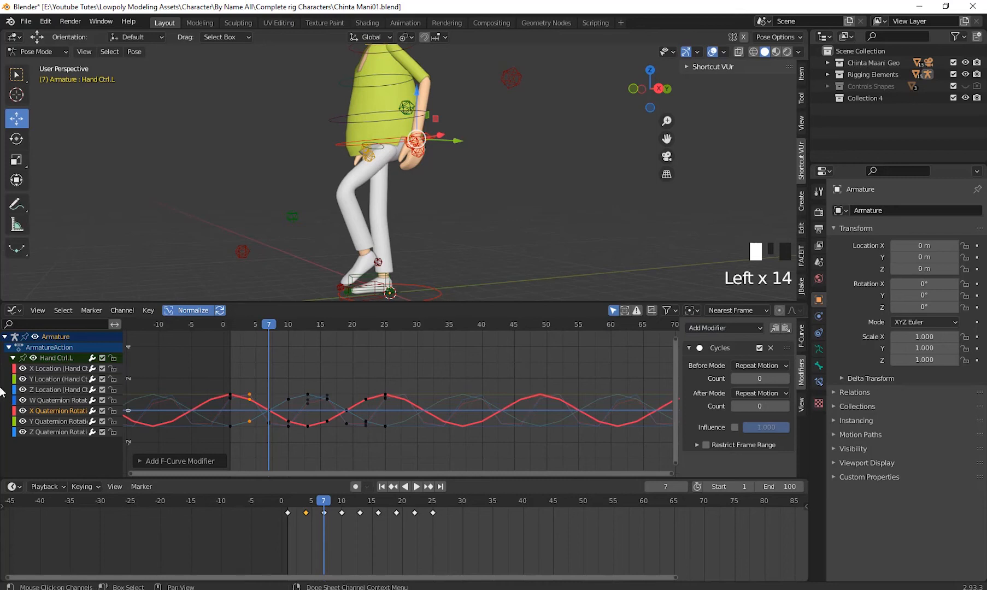
pyautogui.click(60, 422)
pyautogui.click(727, 326)
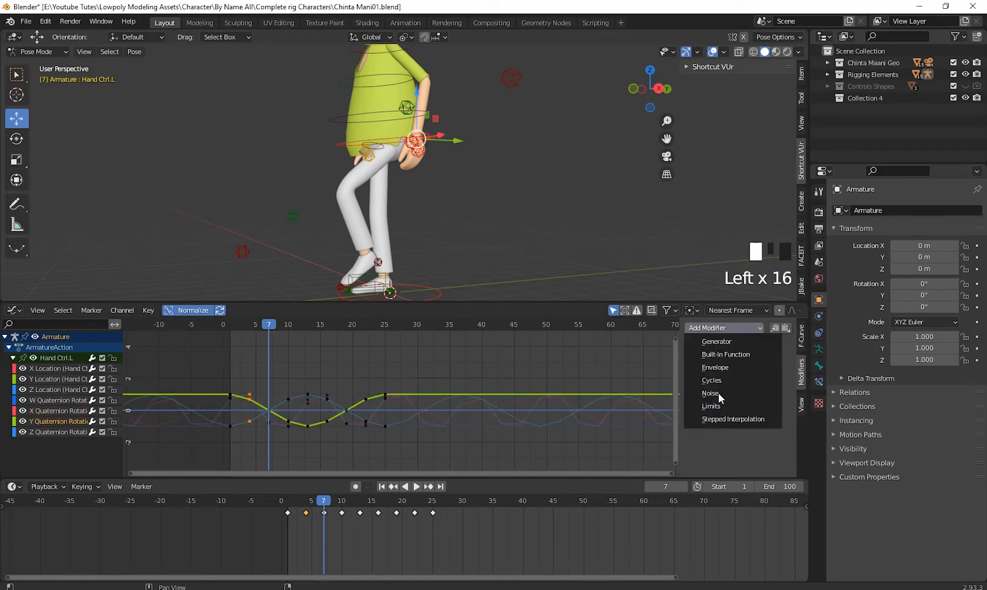
pyautogui.moveTo(718, 393); pyautogui.dragTo(720, 380)
pyautogui.click(53, 432)
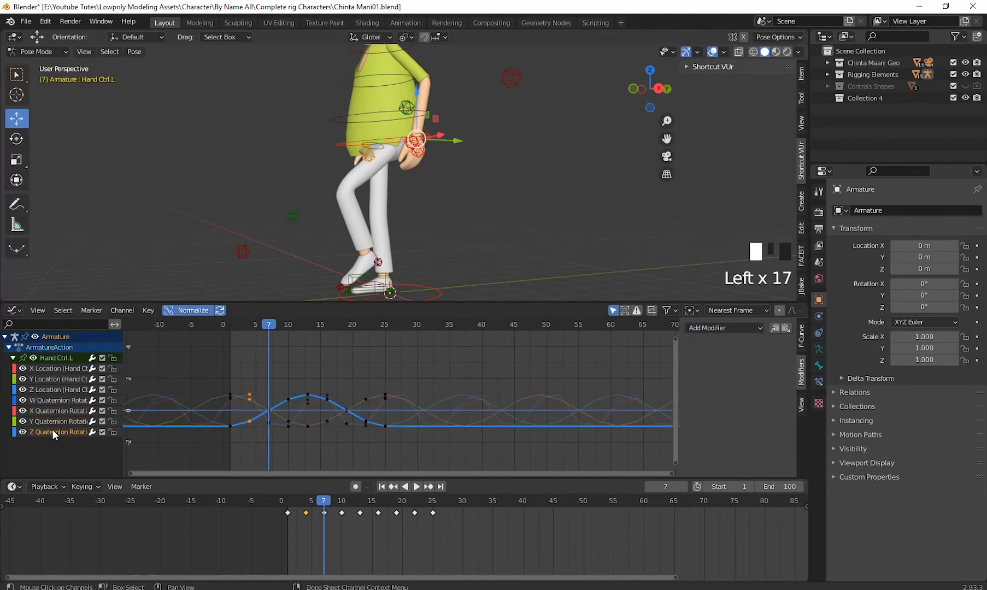
pyautogui.click(723, 328)
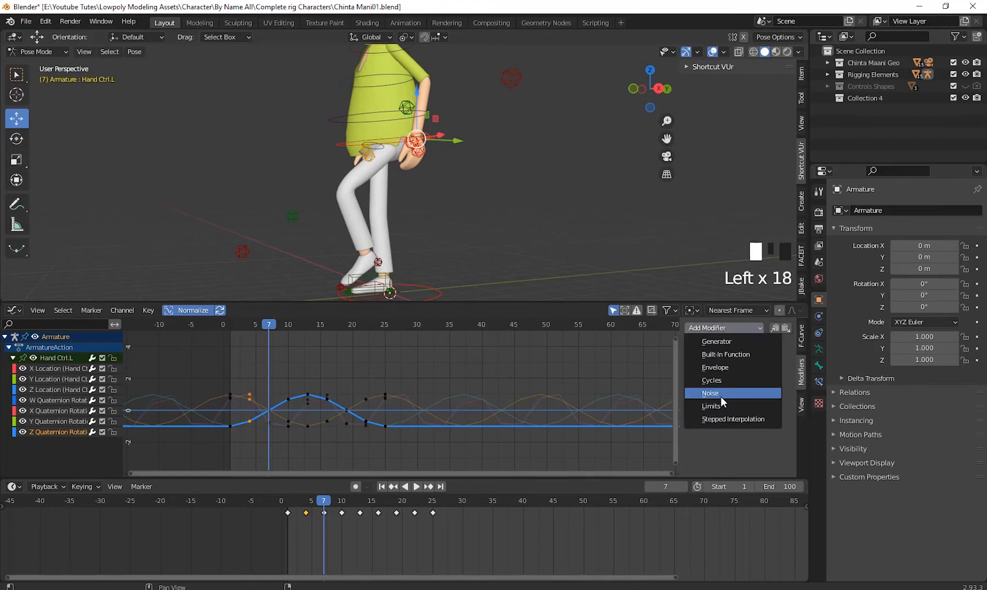
pyautogui.click(725, 381)
pyautogui.press('space')
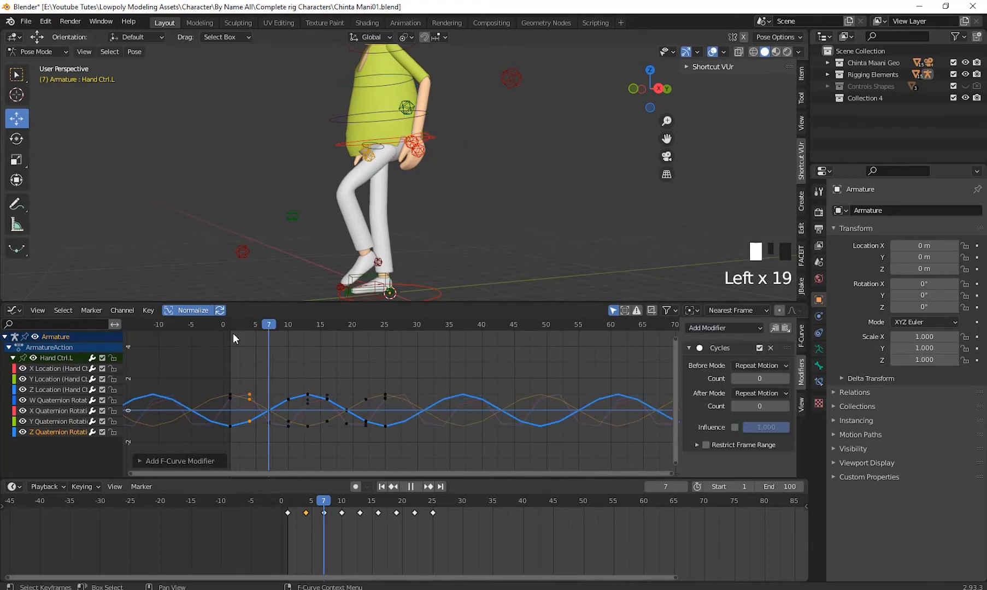
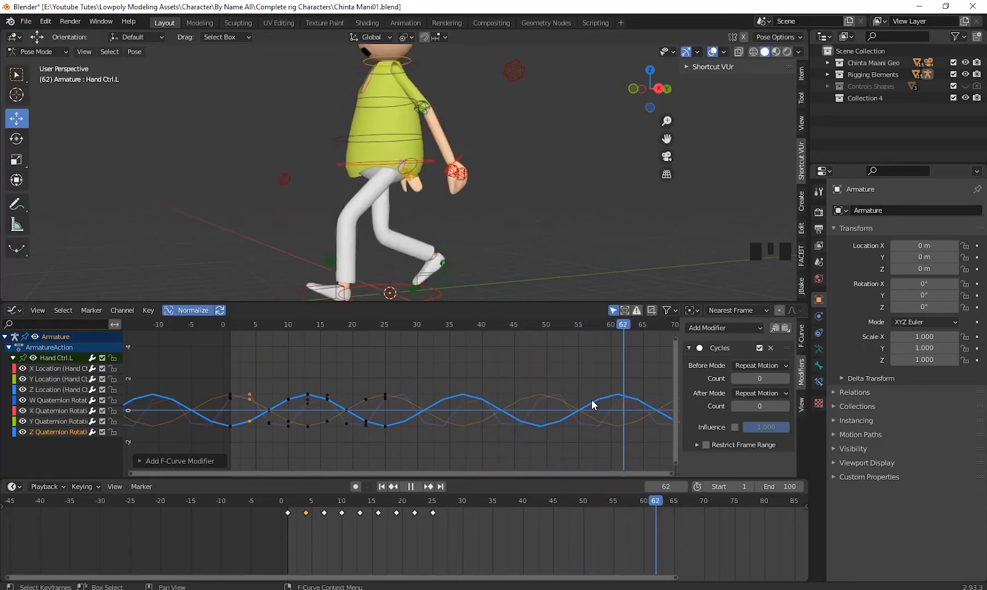
# - Stop playback and scrub back to frame 39 to check the looping hand motion from the character's other side
pyautogui.press('Escape')
pyautogui.moveTo(529, 201); pyautogui.dragTo(675, 222, button='middle')
pyautogui.scroll(-2, 264, 212)
pyautogui.moveTo(470, 285); pyautogui.dragTo(523, 321, button='middle')
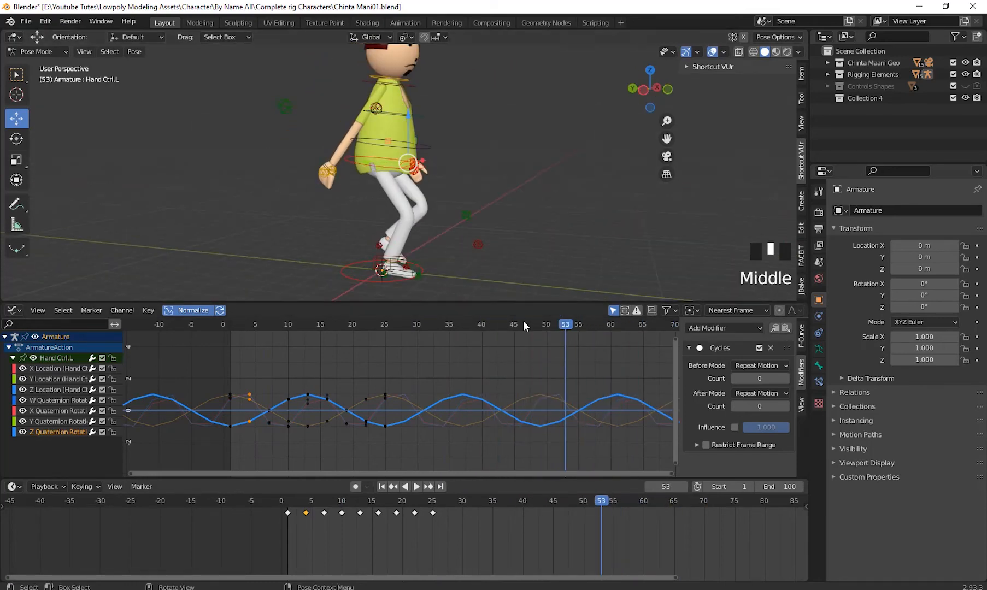
pyautogui.moveTo(572, 325); pyautogui.dragTo(475, 401)
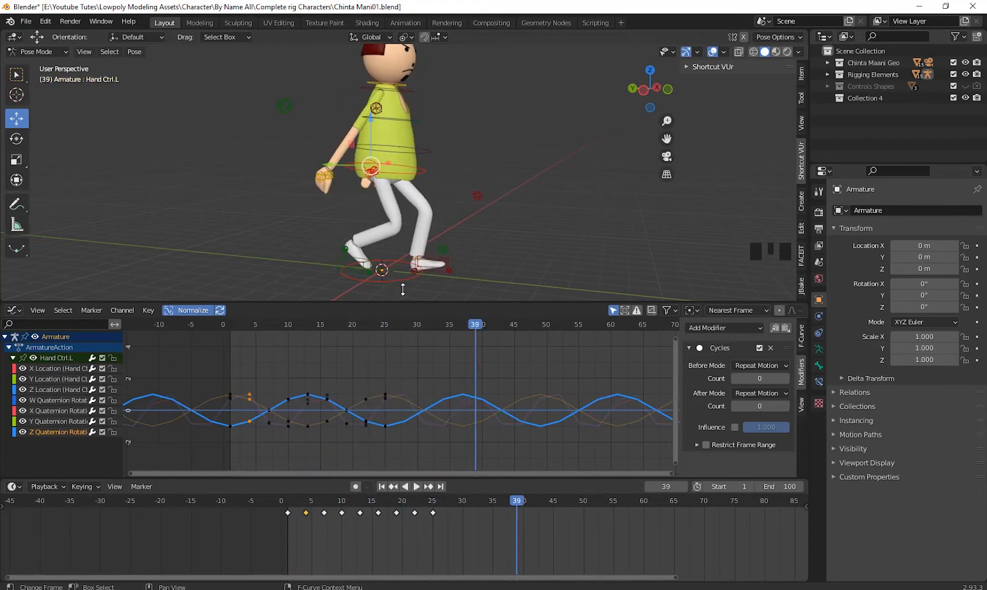
# - Select the Finger Ctrl.L control at the left hand and set the current frame to 2
pyautogui.click(317, 162)
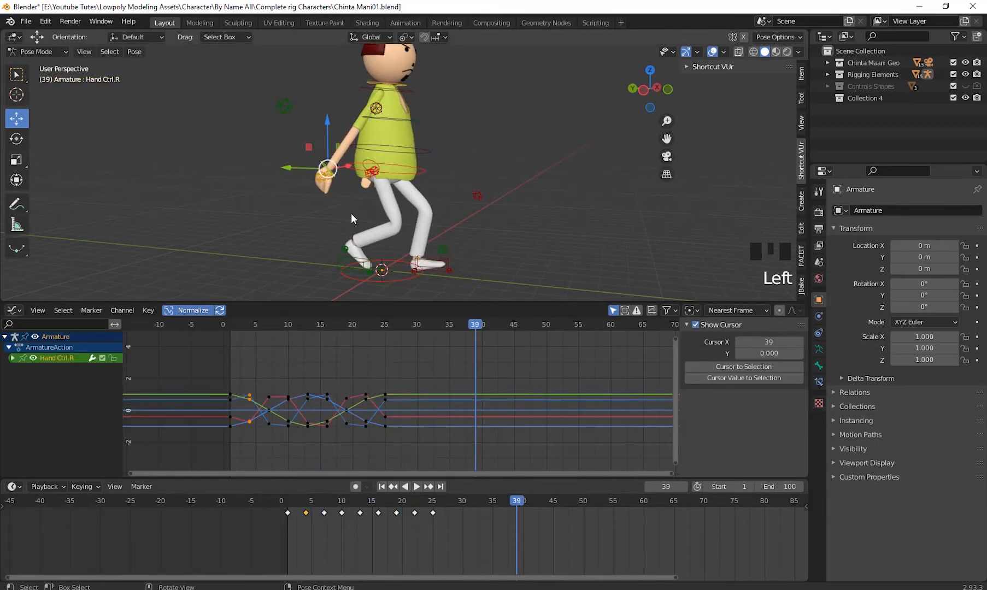
pyautogui.moveTo(351, 218); pyautogui.dragTo(486, 165, button='middle')
pyautogui.scroll(5, 500, 169)
pyautogui.click(486, 162)
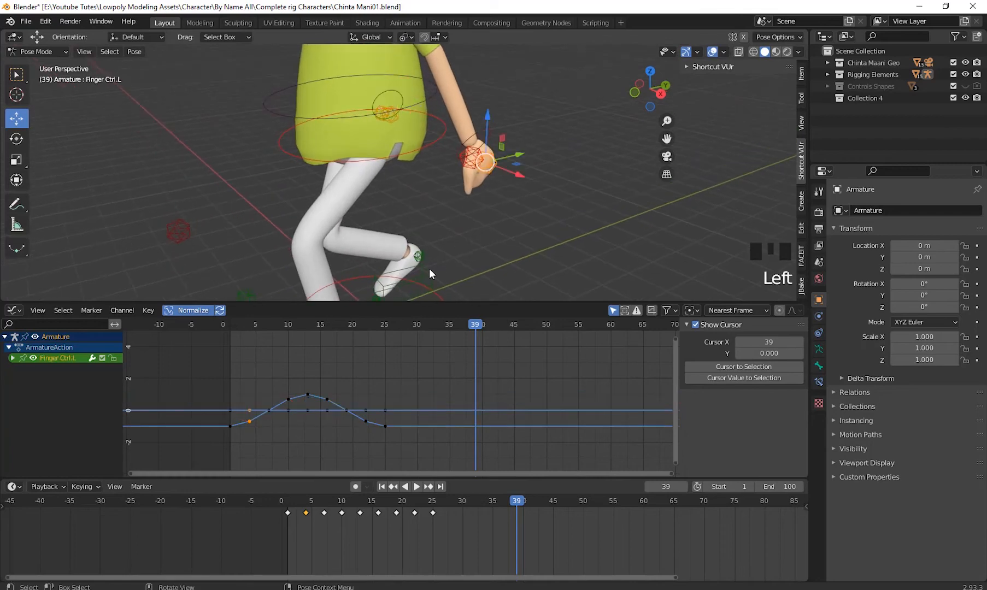
pyautogui.moveTo(428, 268); pyautogui.dragTo(345, 351, button='middle')
pyautogui.moveTo(345, 351); pyautogui.dragTo(238, 380)
pyautogui.scroll(-2, 451, 210)
pyautogui.moveTo(451, 210)
pyautogui.mouseDown(button='middle')
pyautogui.moveTo(484, 208)
pyautogui.moveTo(445, 218)
pyautogui.mouseUp(button='middle')
# - Expand Finger Ctrl.L's channels, check its Location curves, and add a Cycles modifier to the W Quaternion Rotation curve
pyautogui.click(12, 358)
pyautogui.click(65, 369)
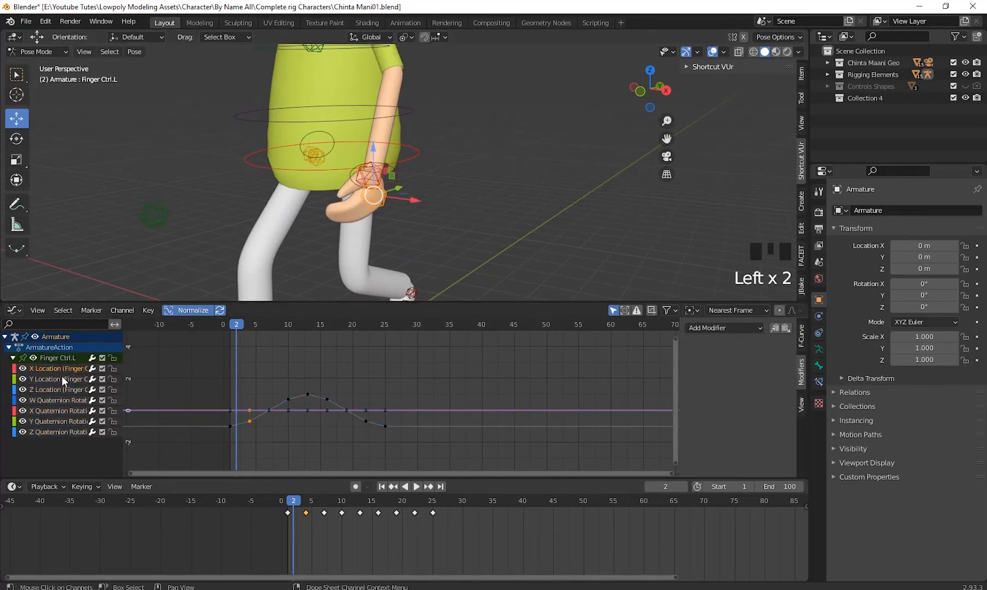
pyautogui.click(62, 377)
pyautogui.click(61, 388)
pyautogui.click(61, 398)
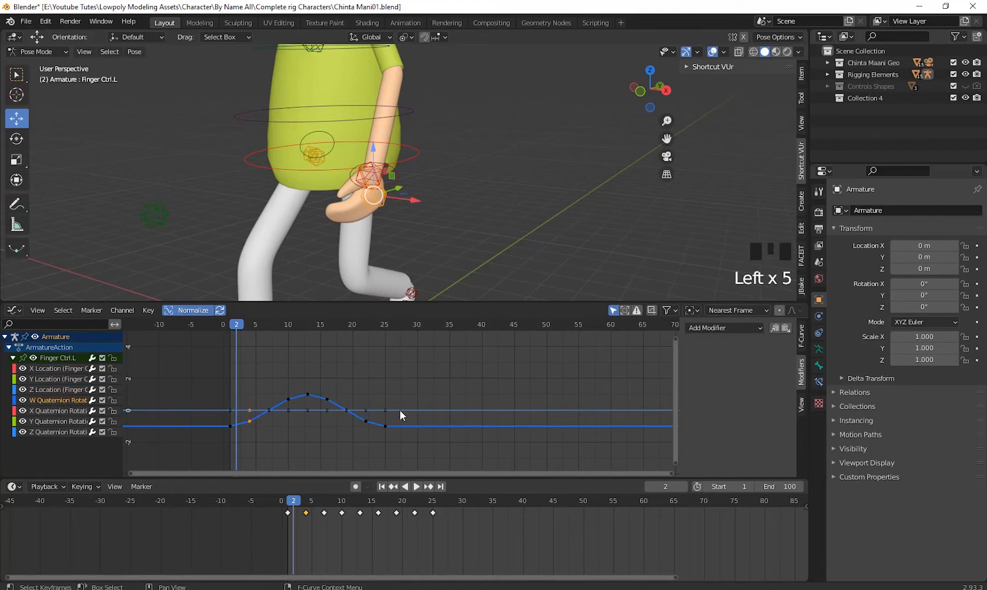
pyautogui.click(736, 328)
pyautogui.click(723, 380)
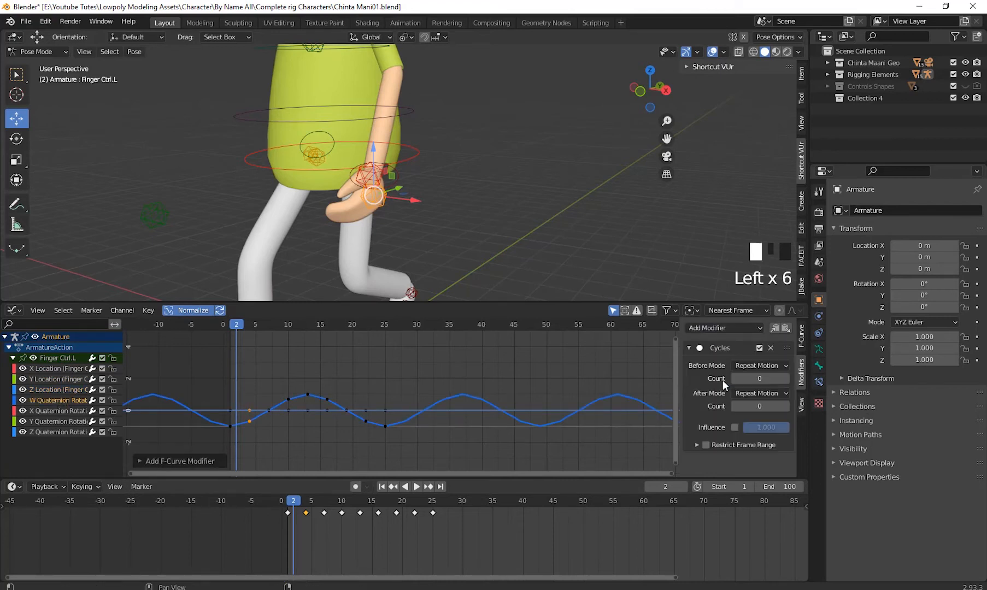
# - Add Cycles modifiers to Finger Ctrl.L's X, Y and Z Quaternion Rotation curves
pyautogui.click(70, 411)
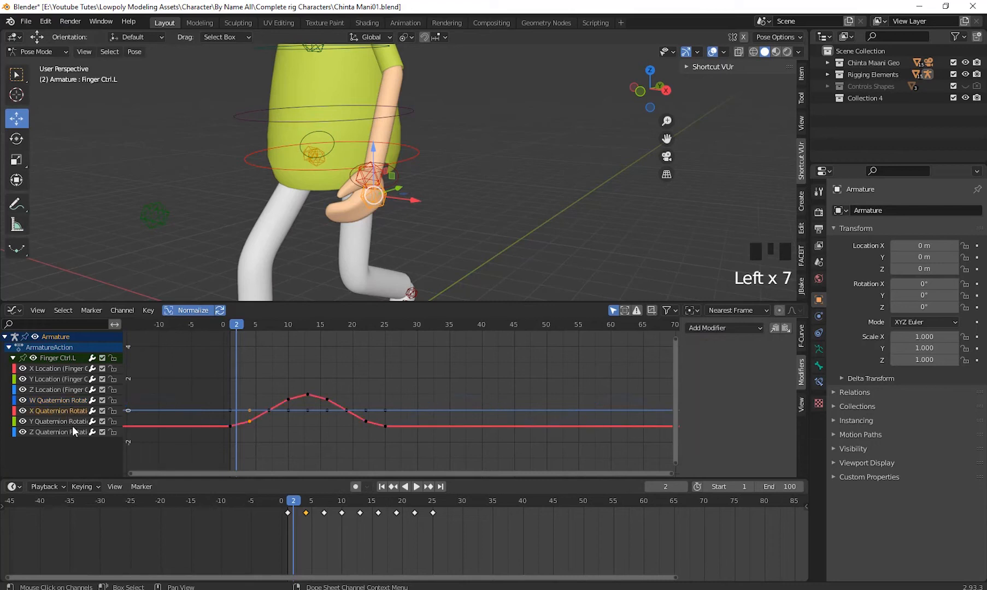
pyautogui.click(747, 327)
pyautogui.click(704, 381)
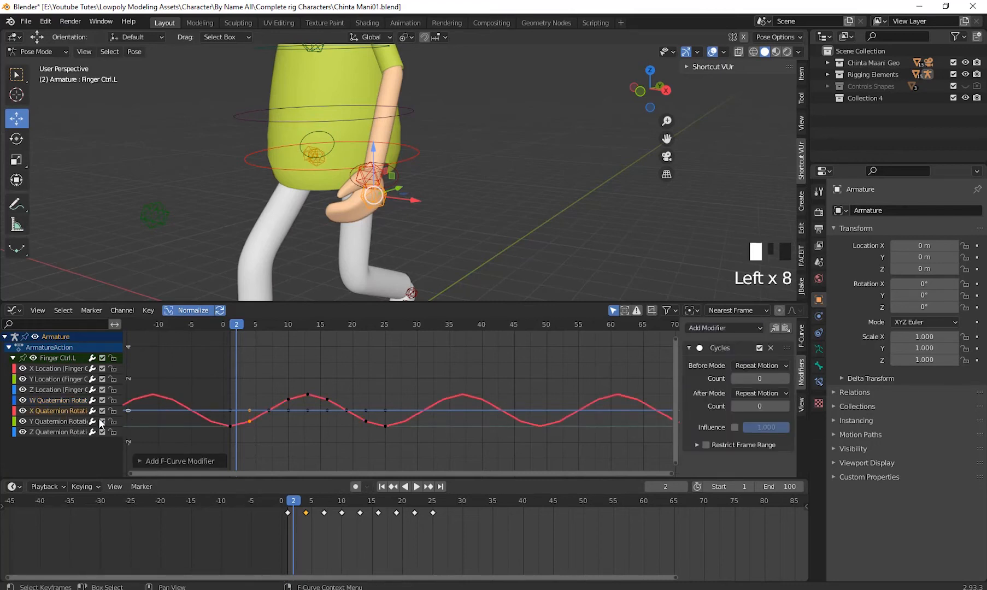
pyautogui.click(69, 421)
pyautogui.moveTo(729, 327); pyautogui.dragTo(717, 381)
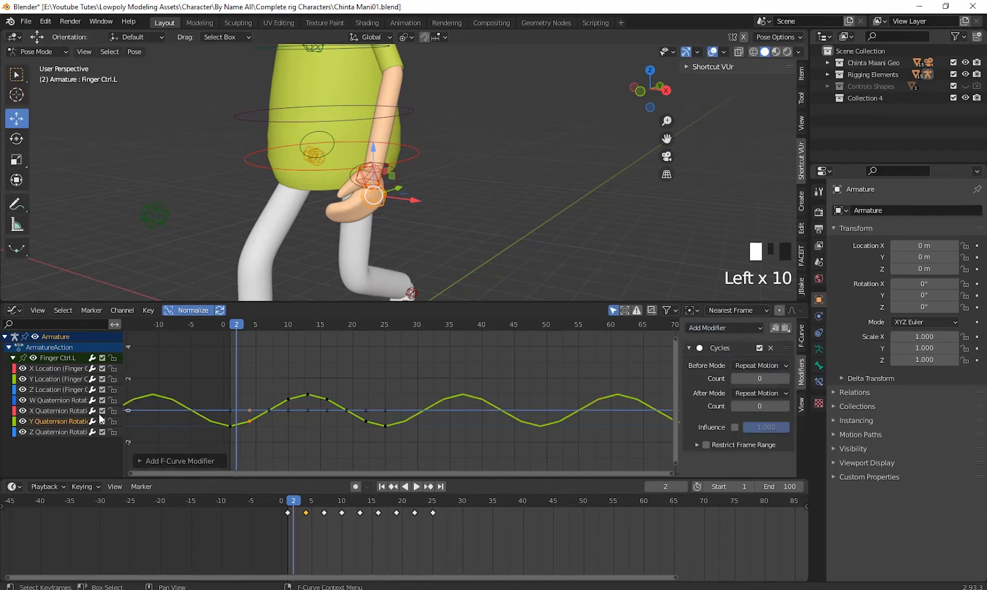
pyautogui.click(70, 432)
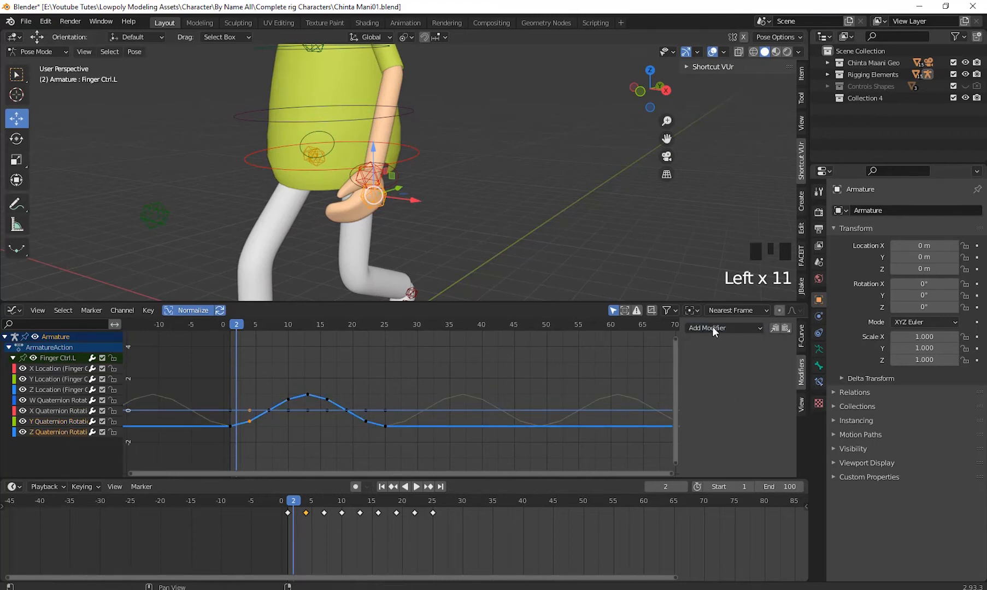
pyautogui.moveTo(712, 327); pyautogui.dragTo(719, 379)
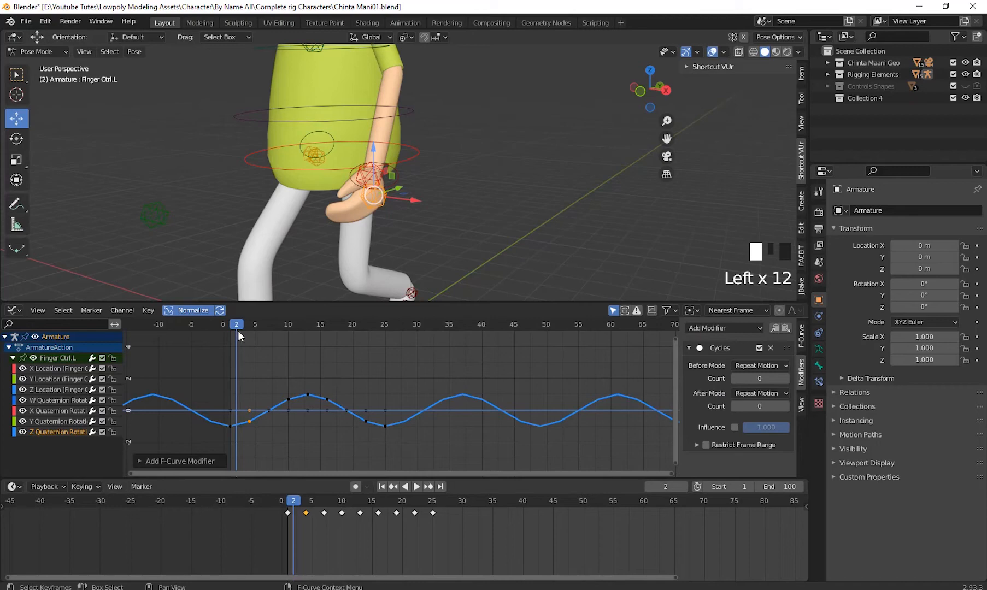
# - Scrub the animation to frame 23 and select the Thumb Ctrl.L control at the left hand
pyautogui.moveTo(237, 326); pyautogui.dragTo(374, 385)
pyautogui.click(366, 136)
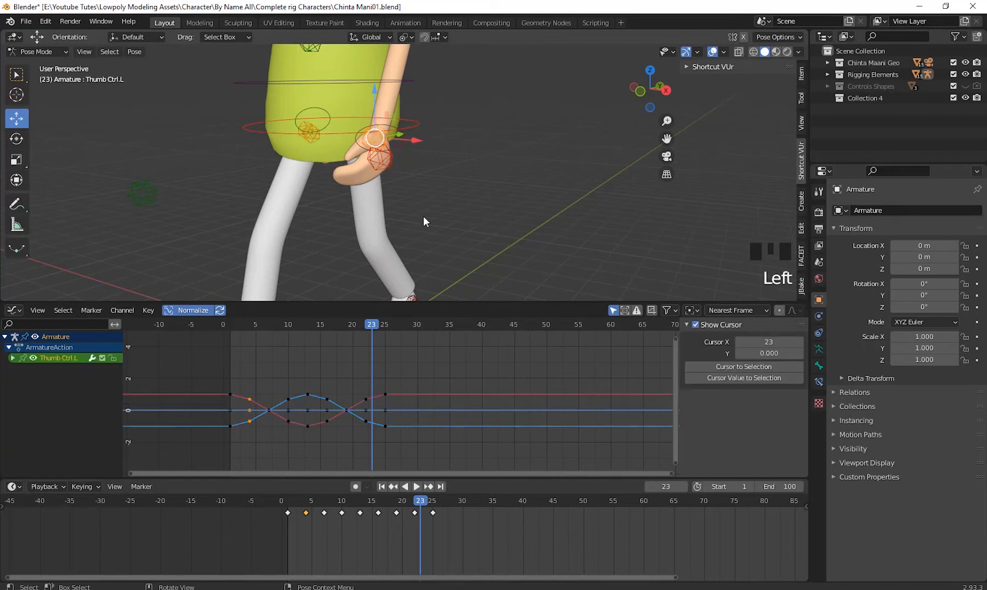
pyautogui.moveTo(424, 217); pyautogui.dragTo(415, 243, button='middle')
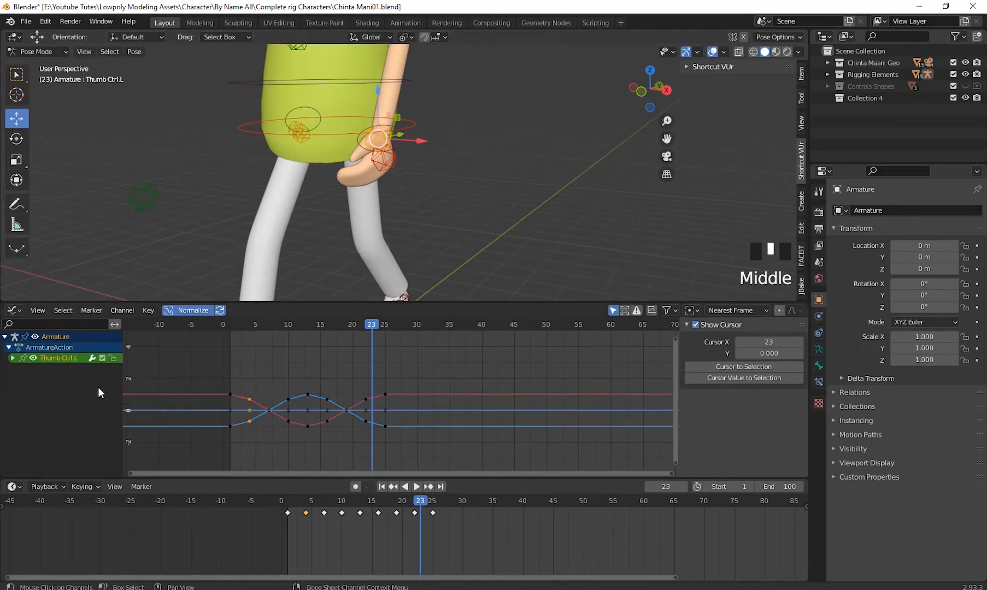
# - Expand Thumb Ctrl.L's channels, check its Location curves, and add a Cycles modifier to the X Quaternion Rotation curve
pyautogui.click(12, 358)
pyautogui.click(61, 370)
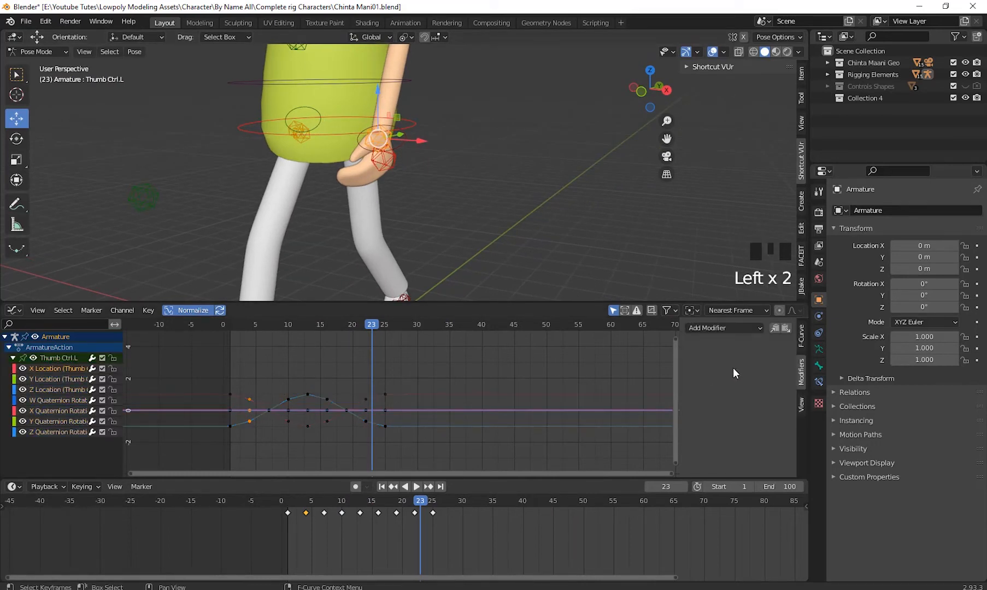
pyautogui.click(40, 378)
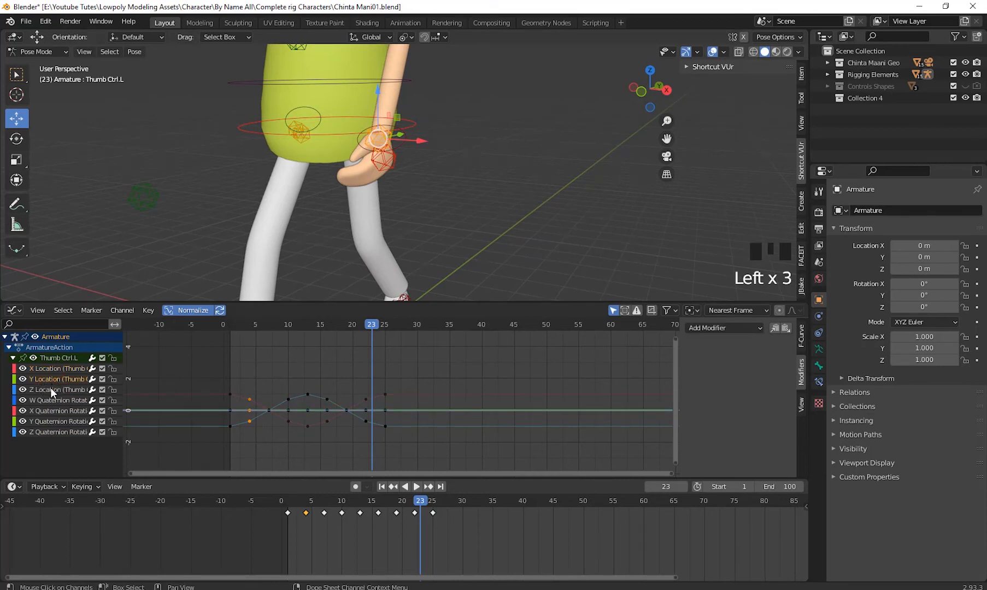
pyautogui.click(50, 389)
pyautogui.click(53, 399)
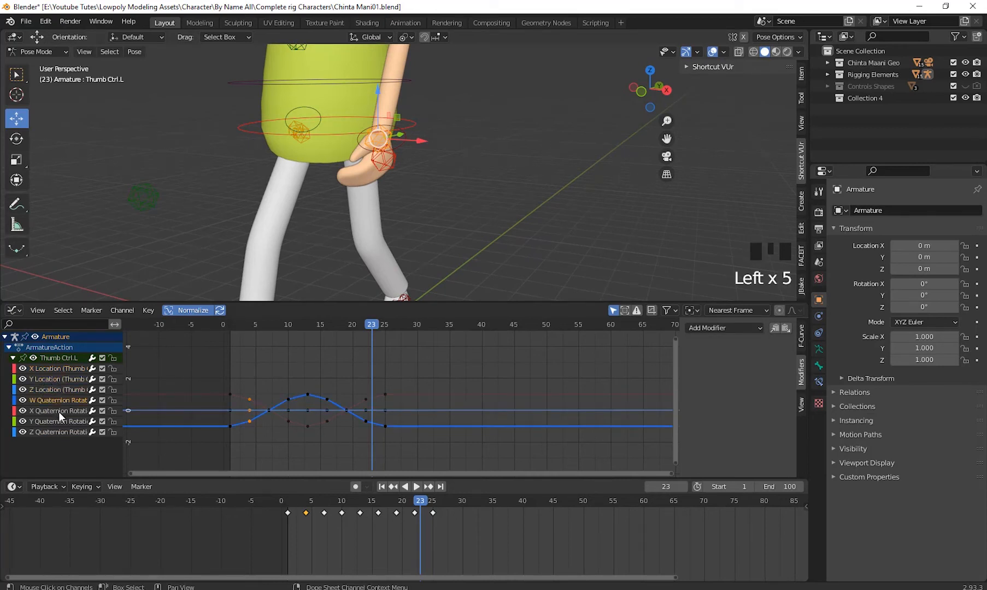
pyautogui.click(59, 411)
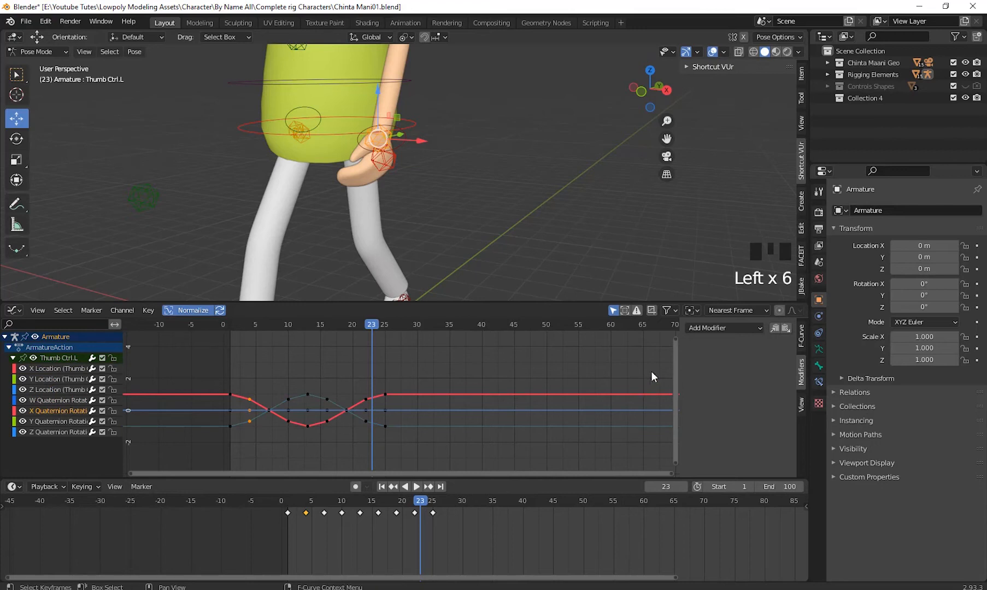
pyautogui.moveTo(719, 326); pyautogui.dragTo(729, 380)
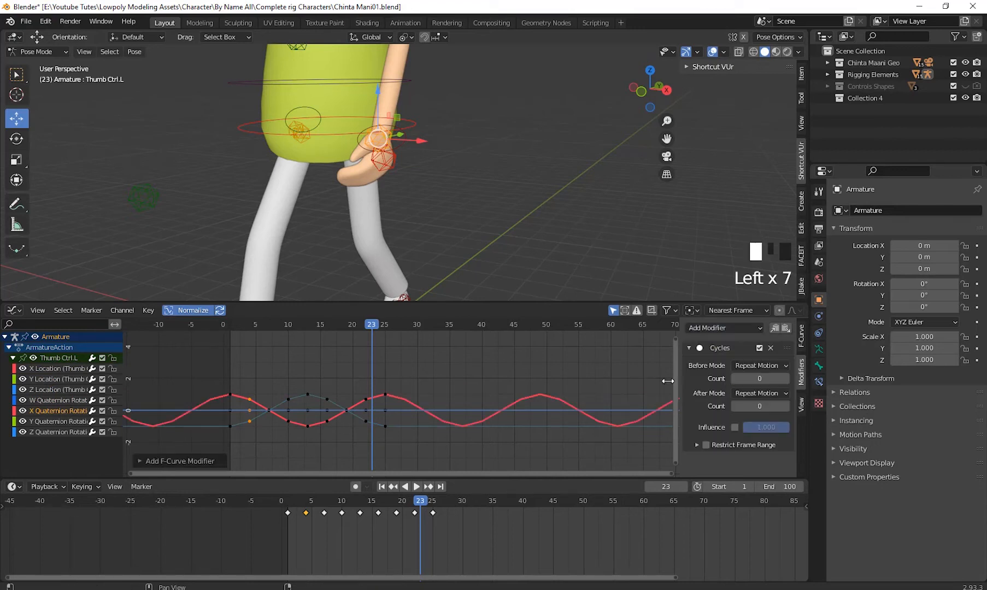
# - Add Cycles modifiers to Thumb Ctrl.L's W, Y and Z Quaternion Rotation curves
pyautogui.click(63, 402)
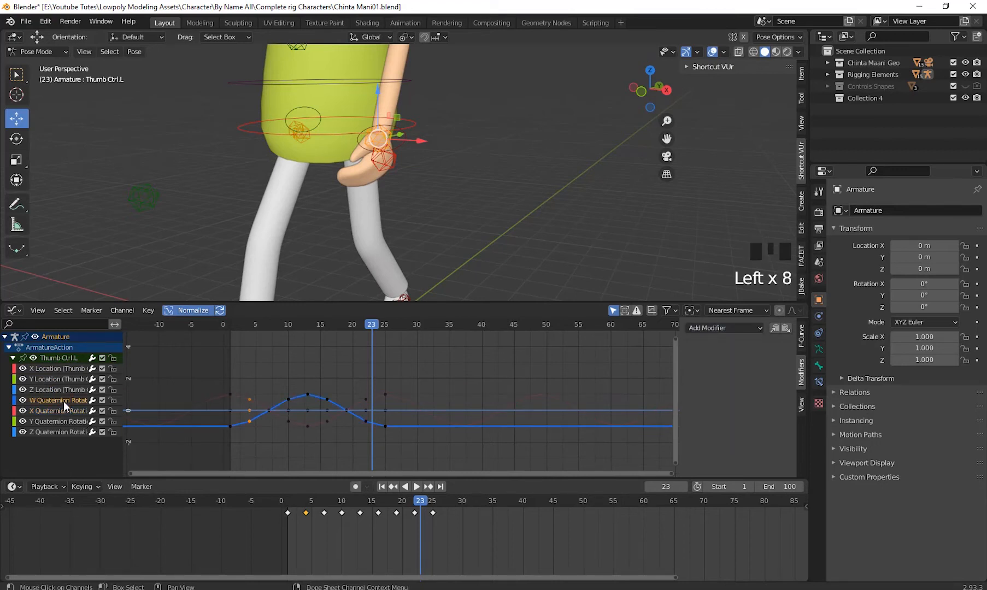
pyautogui.click(719, 328)
pyautogui.moveTo(719, 328); pyautogui.dragTo(720, 381)
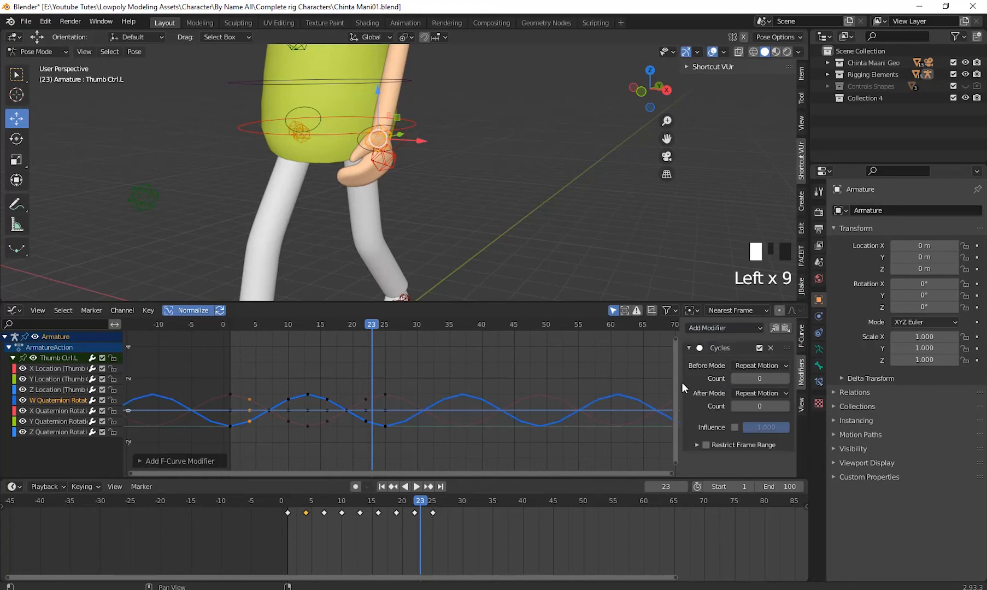
pyautogui.click(63, 420)
pyautogui.click(726, 327)
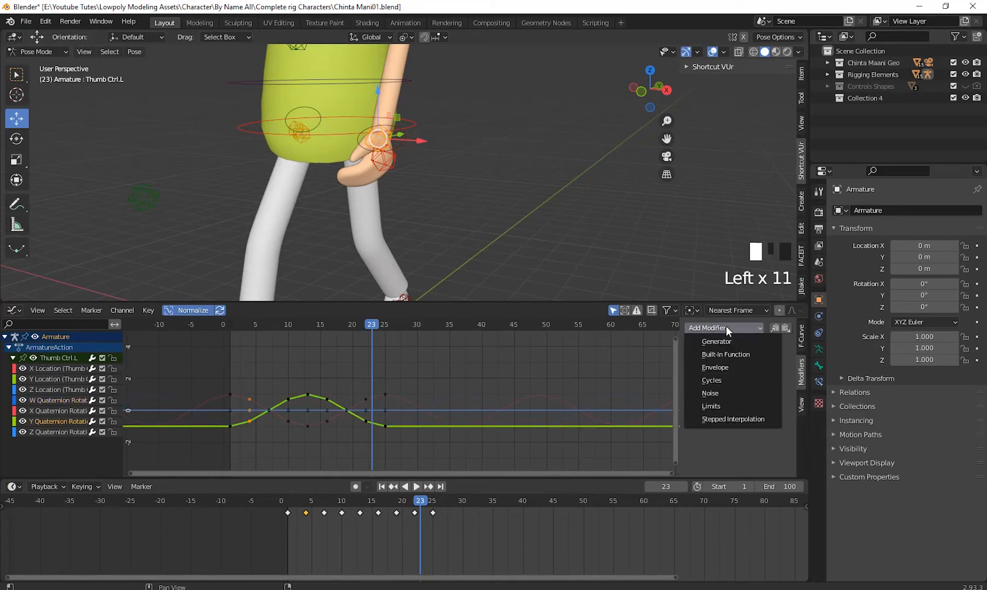
pyautogui.moveTo(729, 384); pyautogui.dragTo(729, 384)
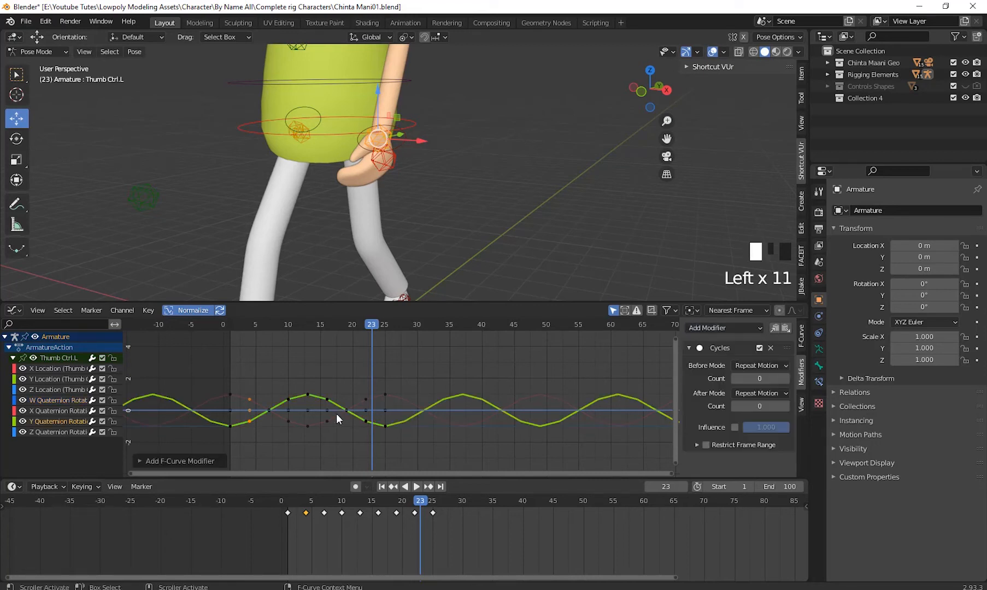
pyautogui.click(65, 432)
pyautogui.moveTo(719, 325); pyautogui.dragTo(719, 381)
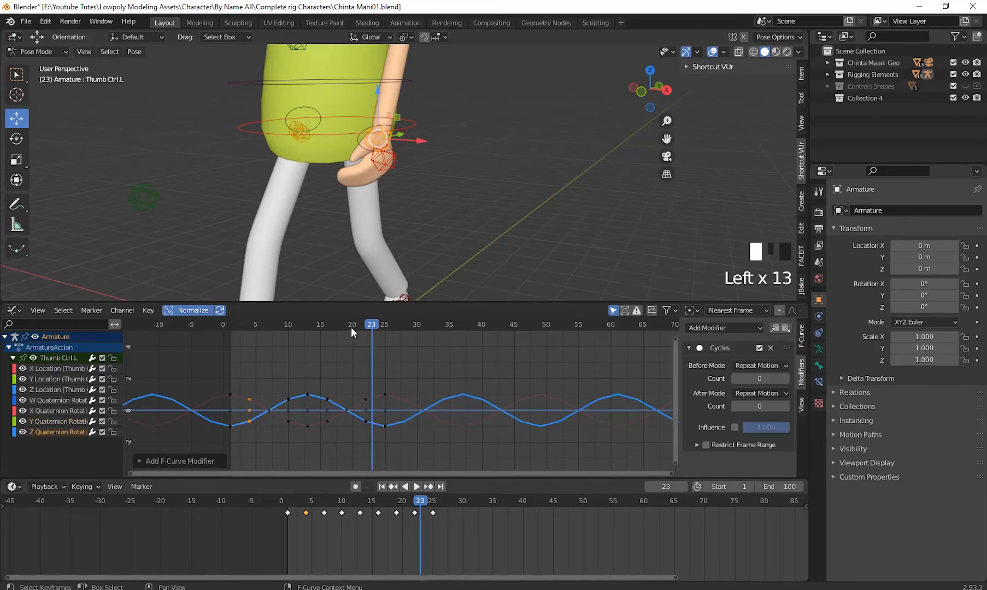
# - Scrub the animation to frame 8 and select the Finger Ctrl.R control at the right hand
pyautogui.moveTo(351, 327); pyautogui.dragTo(275, 336)
pyautogui.moveTo(401, 233); pyautogui.dragTo(524, 223, button='middle')
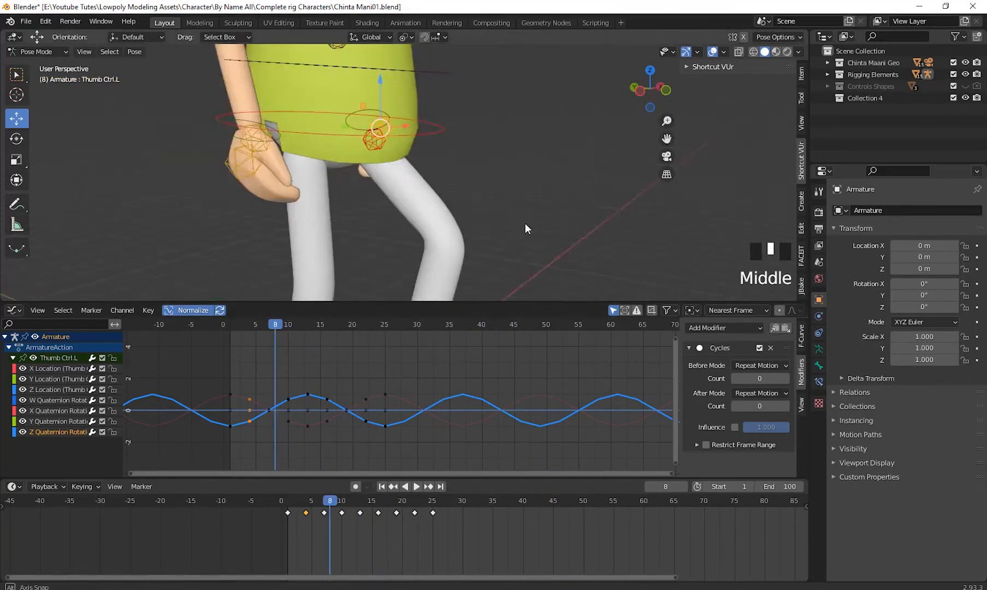
pyautogui.scroll(-3, 484, 192)
pyautogui.keyDown('shift'); pyautogui.moveTo(484, 192); pyautogui.dragTo(295, 218, button='middle'); pyautogui.keyUp('shift')
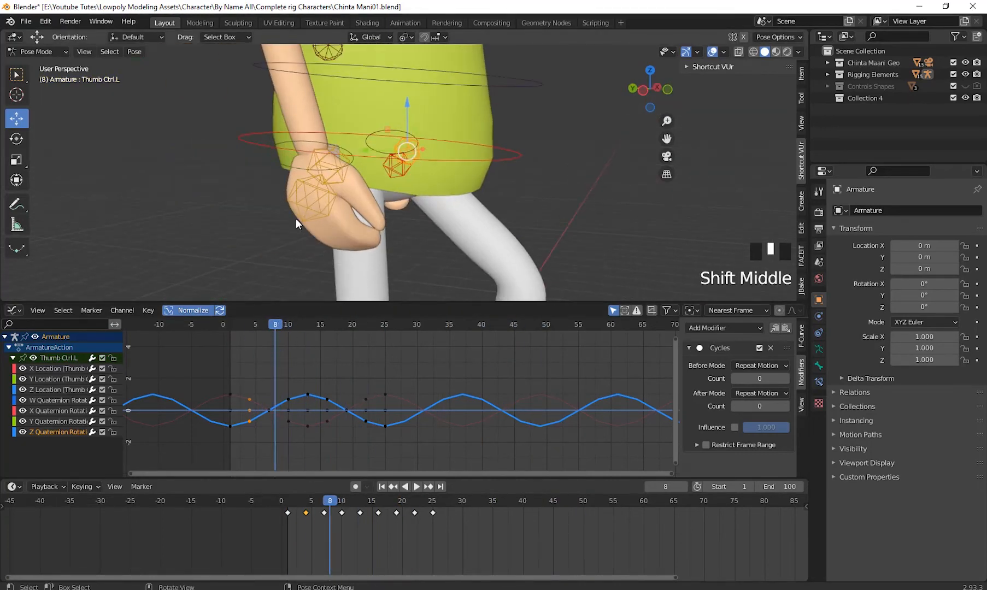
pyautogui.click(308, 199)
pyautogui.moveTo(365, 254); pyautogui.dragTo(332, 252, button='middle')
pyautogui.keyDown('shift'); pyautogui.moveTo(332, 253); pyautogui.dragTo(349, 266, button='middle'); pyautogui.keyUp('shift')
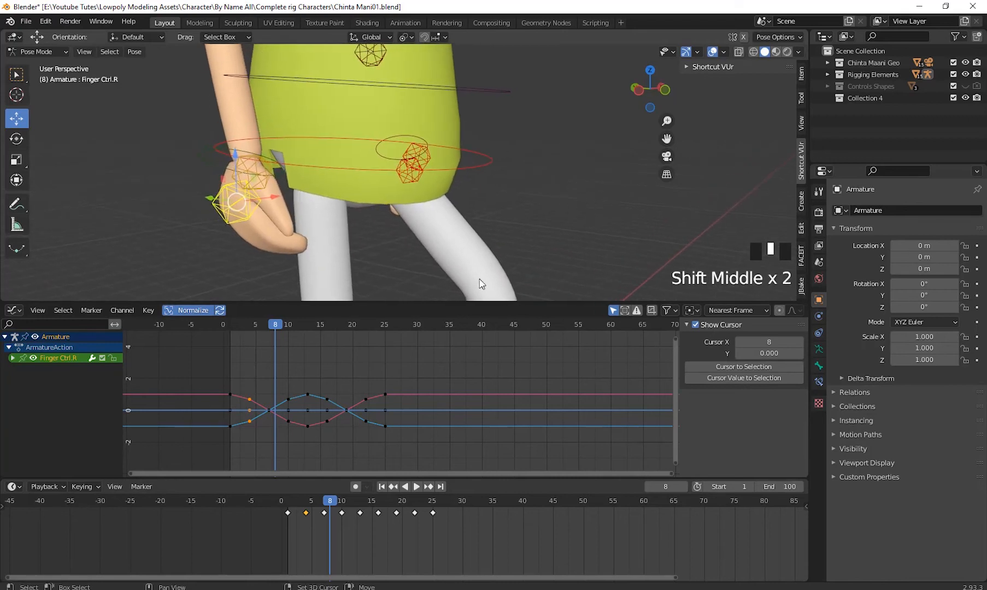
# - Expand Finger Ctrl.R's channels and add Cycles modifiers to its Z and Y Quaternion Rotation curves
pyautogui.click(12, 358)
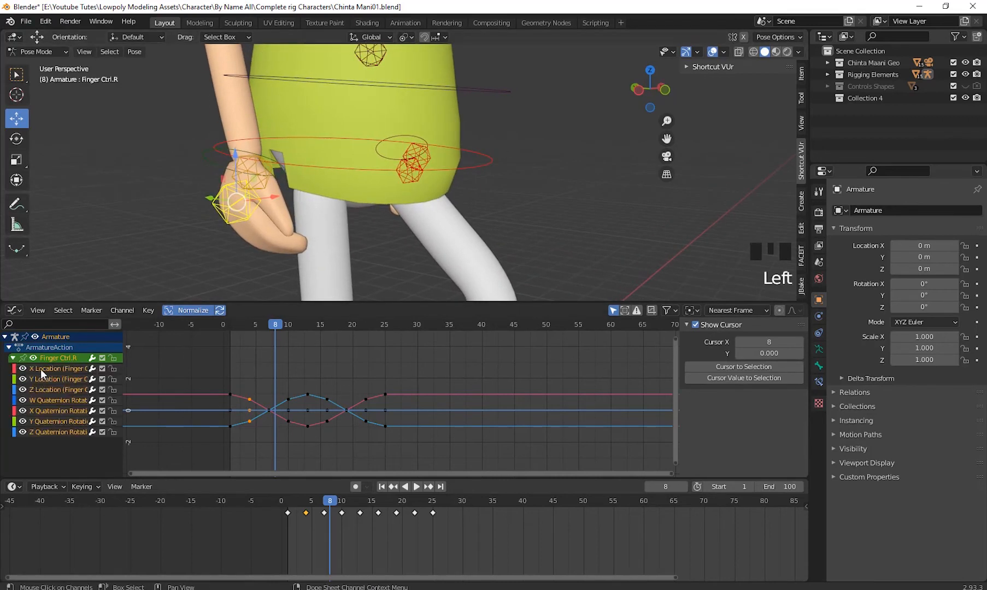
pyautogui.click(52, 429)
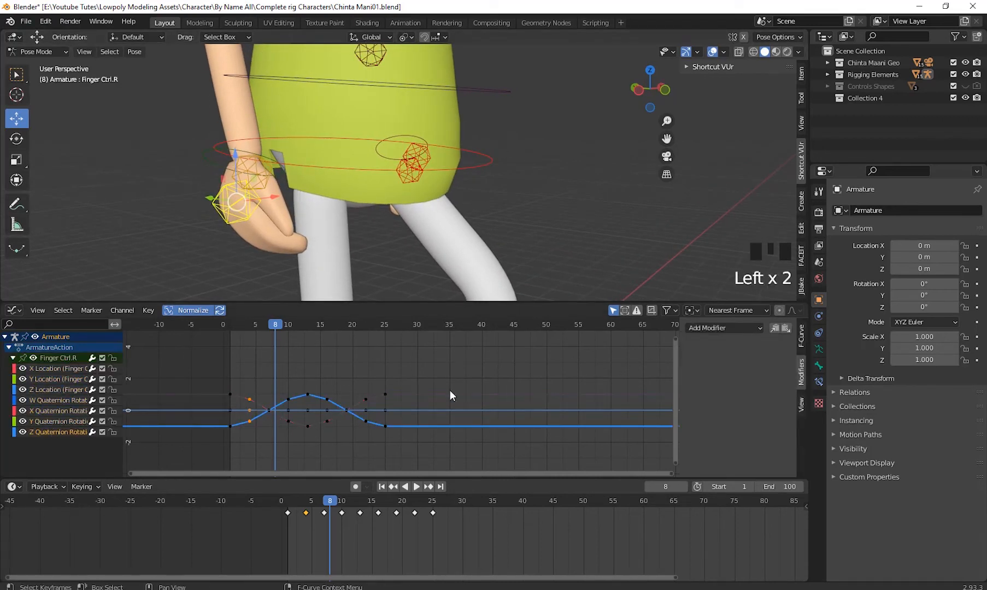
pyautogui.click(724, 328)
pyautogui.click(712, 381)
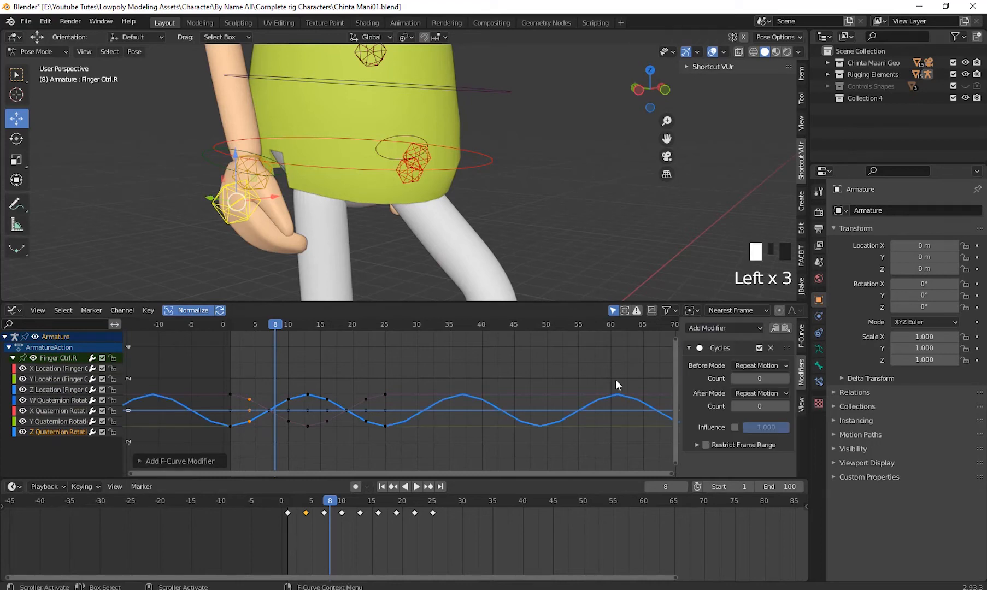
pyautogui.click(37, 422)
pyautogui.click(711, 327)
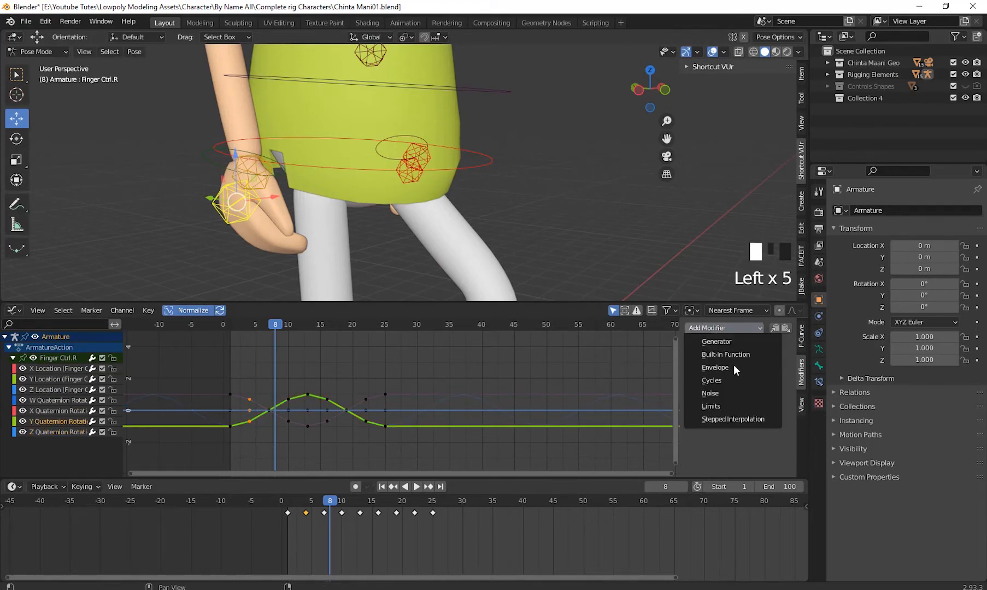
pyautogui.click(732, 382)
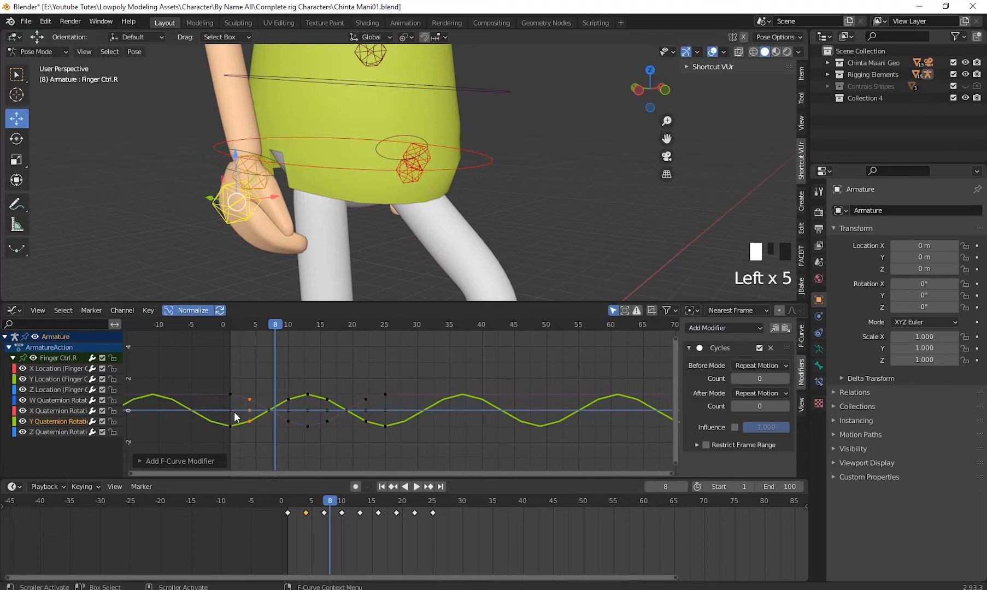
# - Add Cycles modifiers to Finger Ctrl.R's X and W Quaternion Rotation curves
pyautogui.click(72, 411)
pyautogui.click(729, 329)
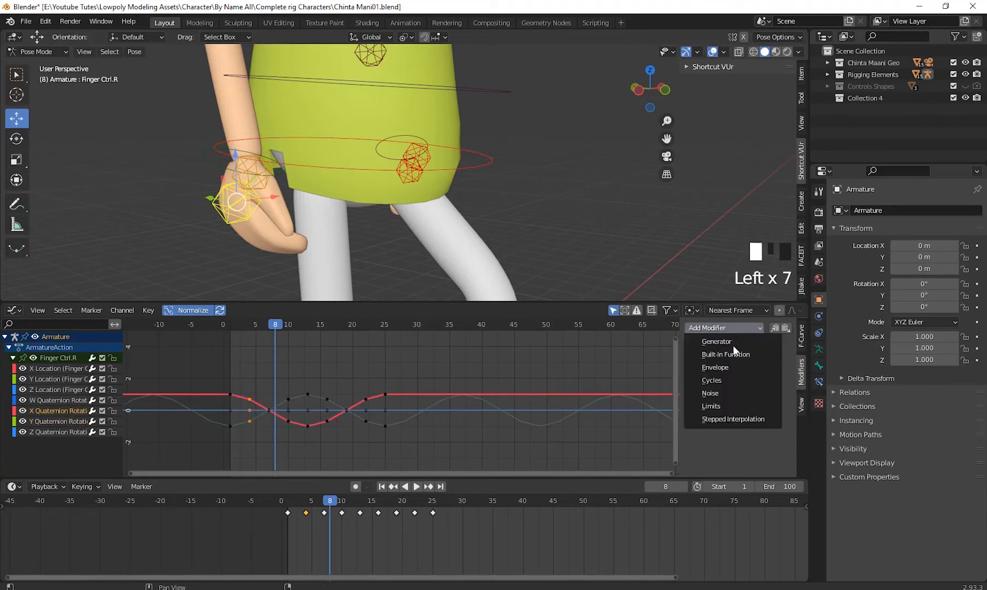
pyautogui.click(731, 378)
pyautogui.click(51, 402)
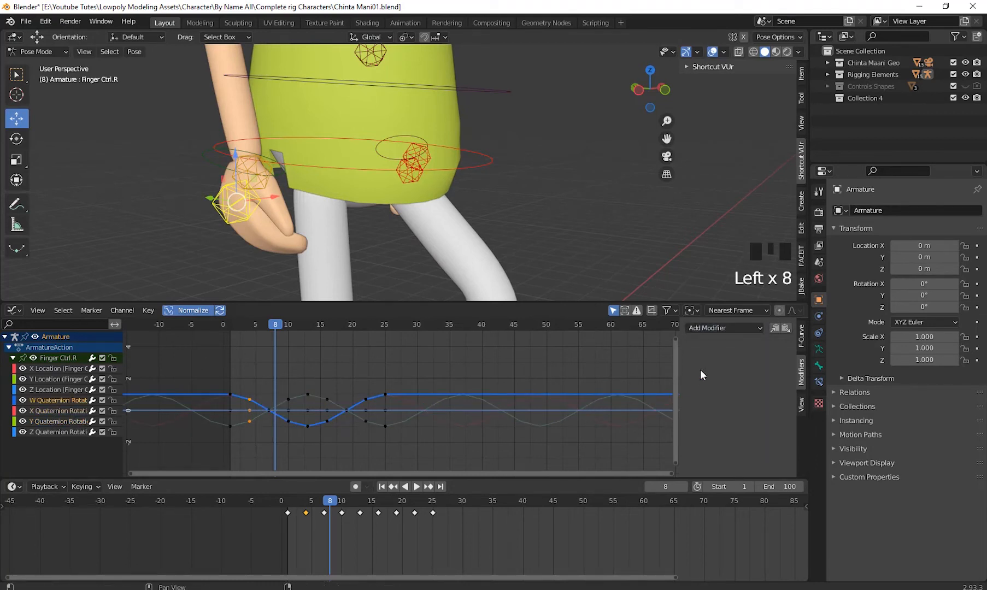
pyautogui.click(708, 329)
pyautogui.click(728, 379)
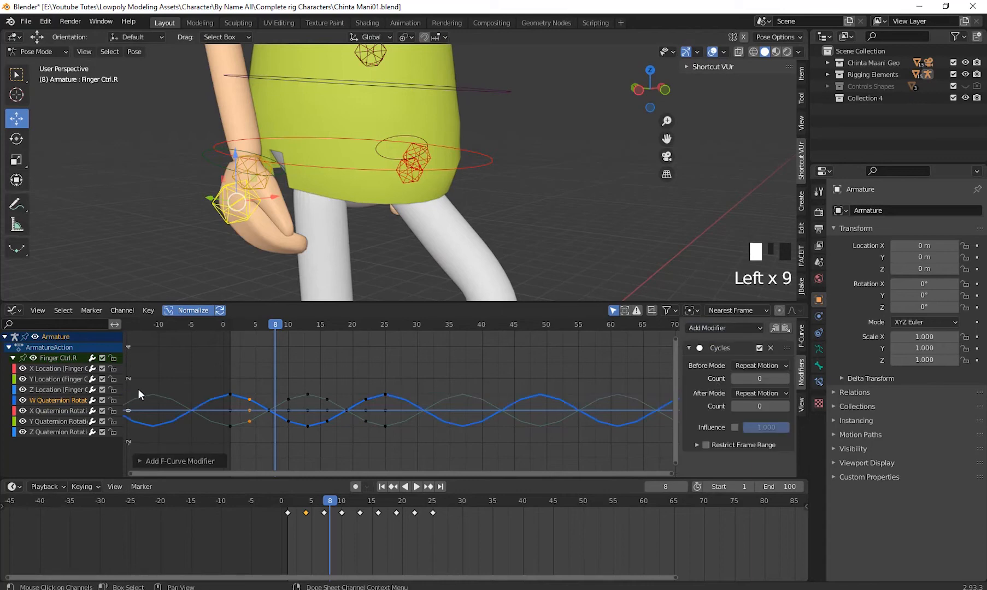
# - Scrub to frame 39, select Thumb Ctrl.R at the right hand, and add Cycles modifiers to its Z and Y Quaternion Rotation curves
pyautogui.moveTo(282, 323); pyautogui.dragTo(476, 372)
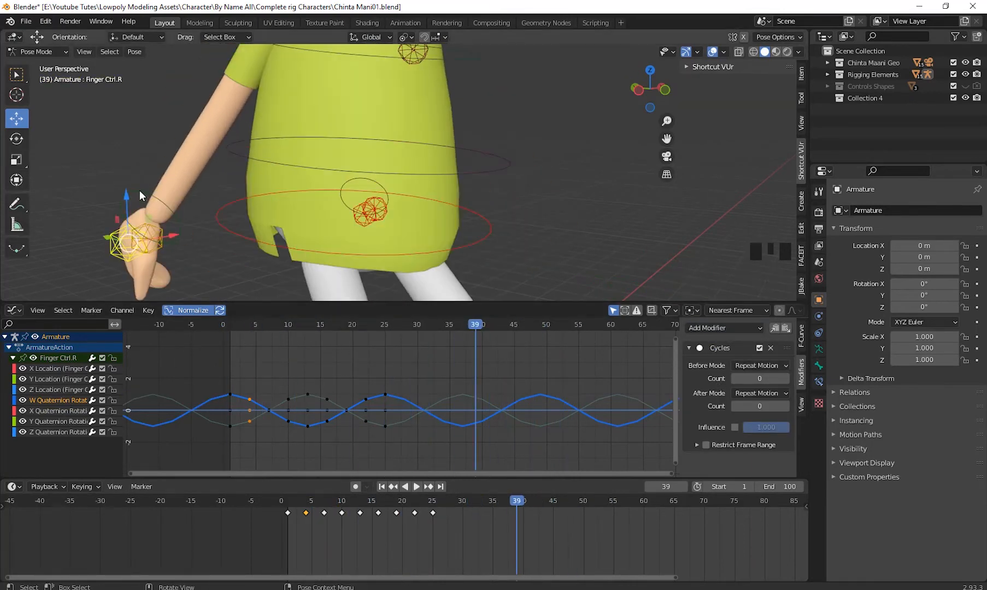
pyautogui.click(156, 245)
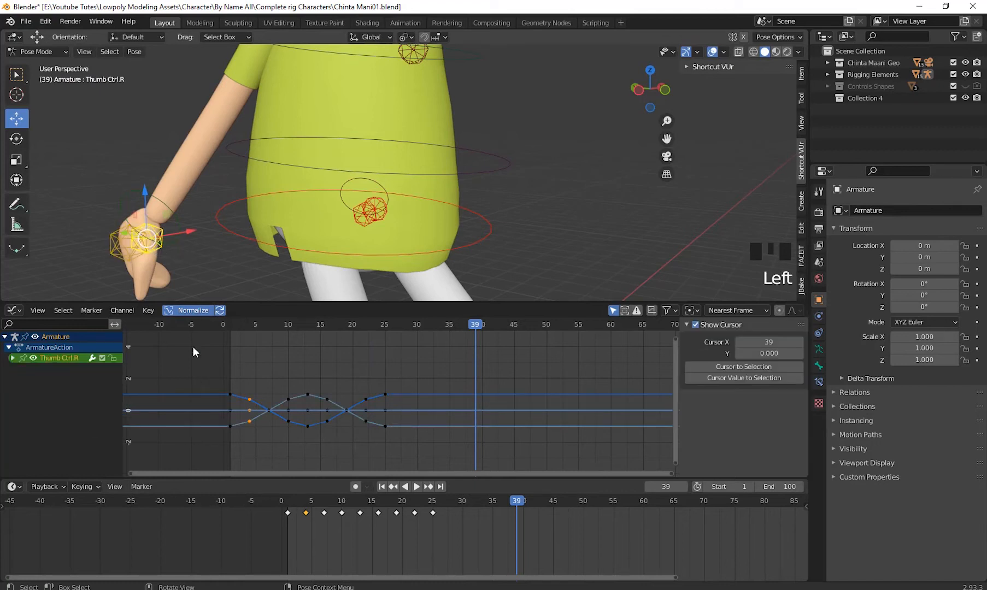
pyautogui.click(13, 358)
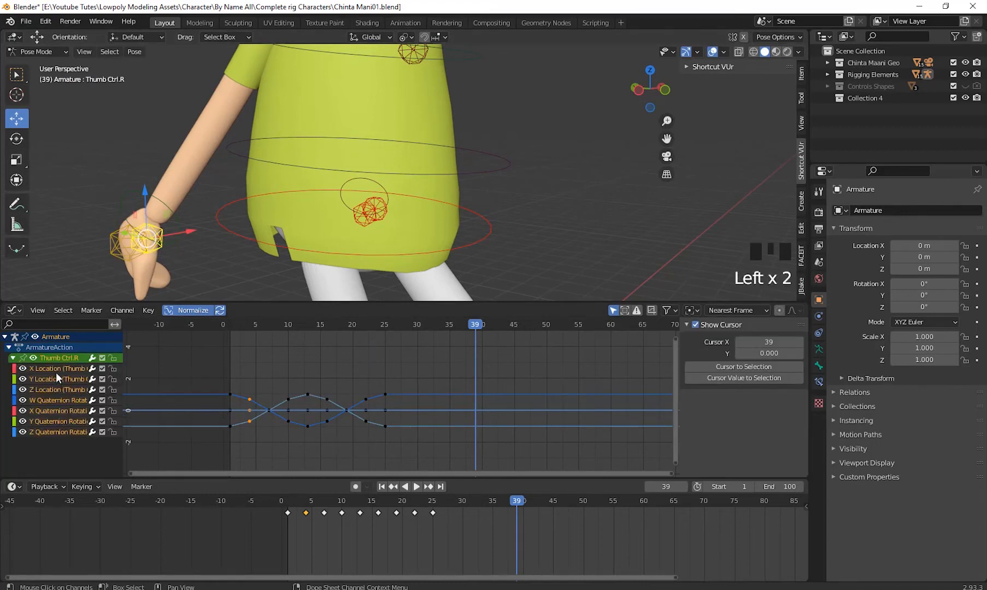
pyautogui.click(58, 431)
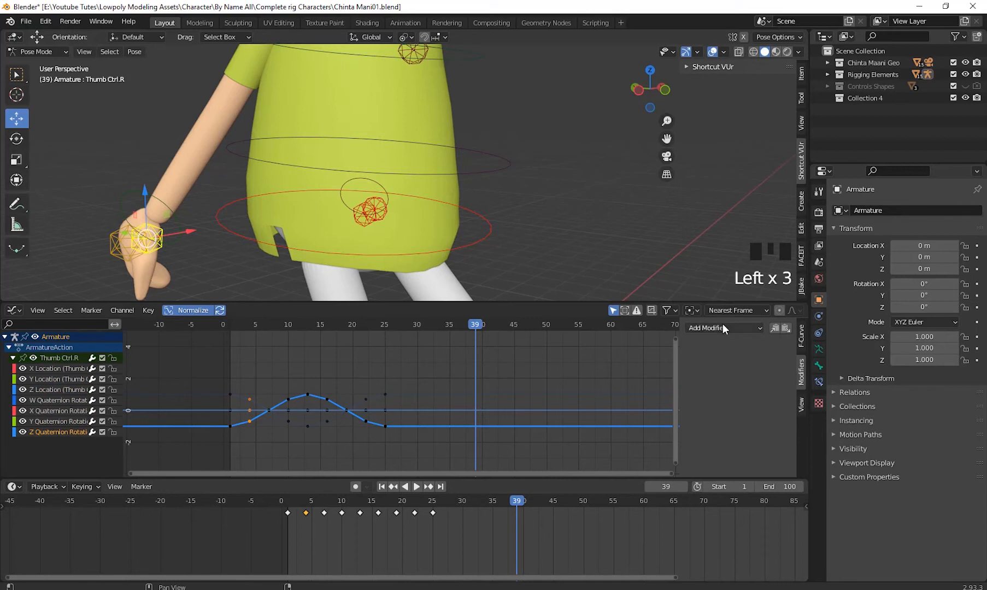
pyautogui.moveTo(723, 325); pyautogui.dragTo(725, 382)
pyautogui.click(76, 422)
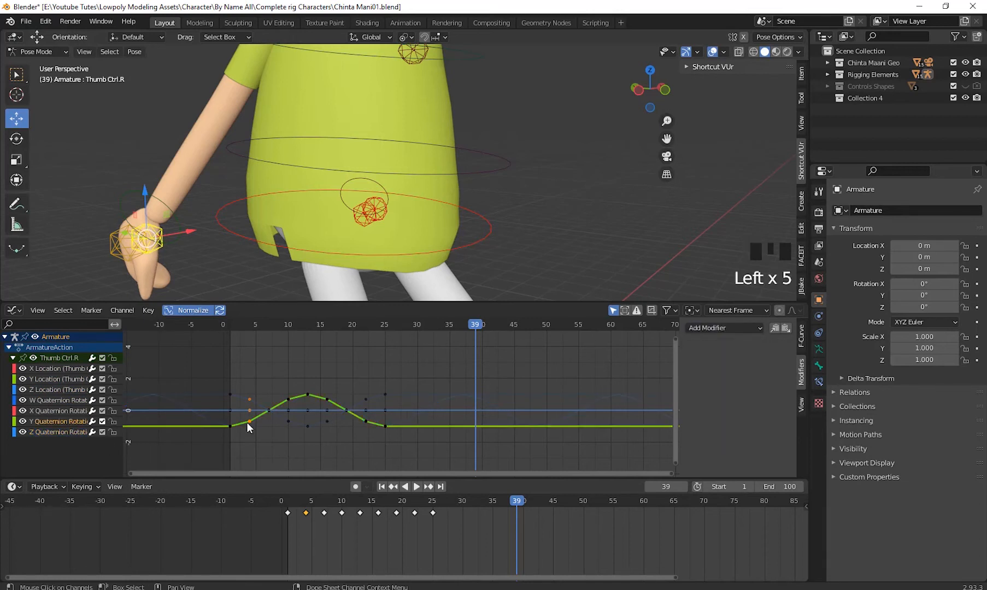
pyautogui.click(718, 328)
pyautogui.click(719, 383)
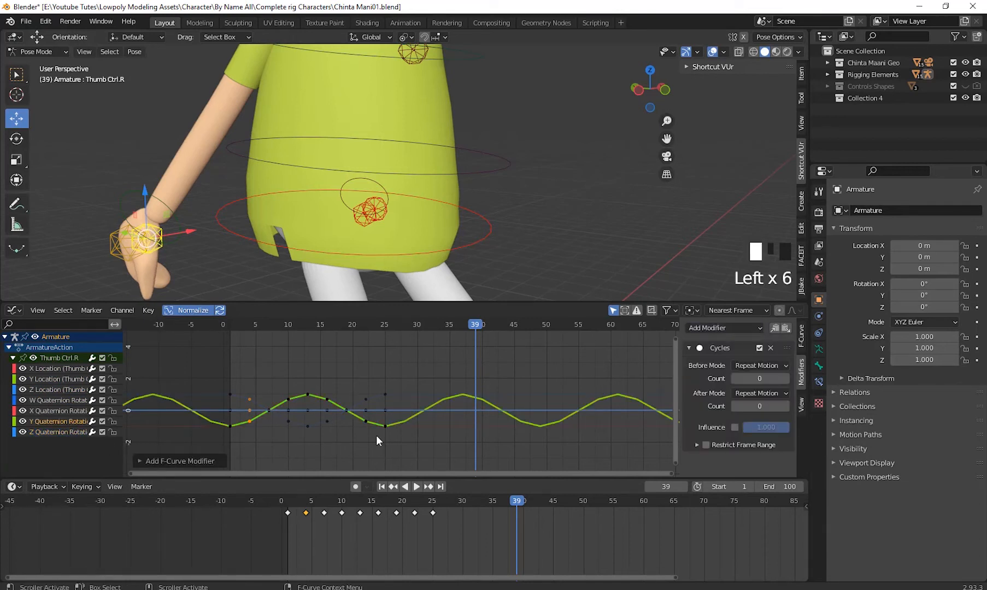
# - Add Cycles modifiers to Thumb Ctrl.R's X and W Quaternion Rotation curves
pyautogui.click(70, 402)
pyautogui.click(65, 409)
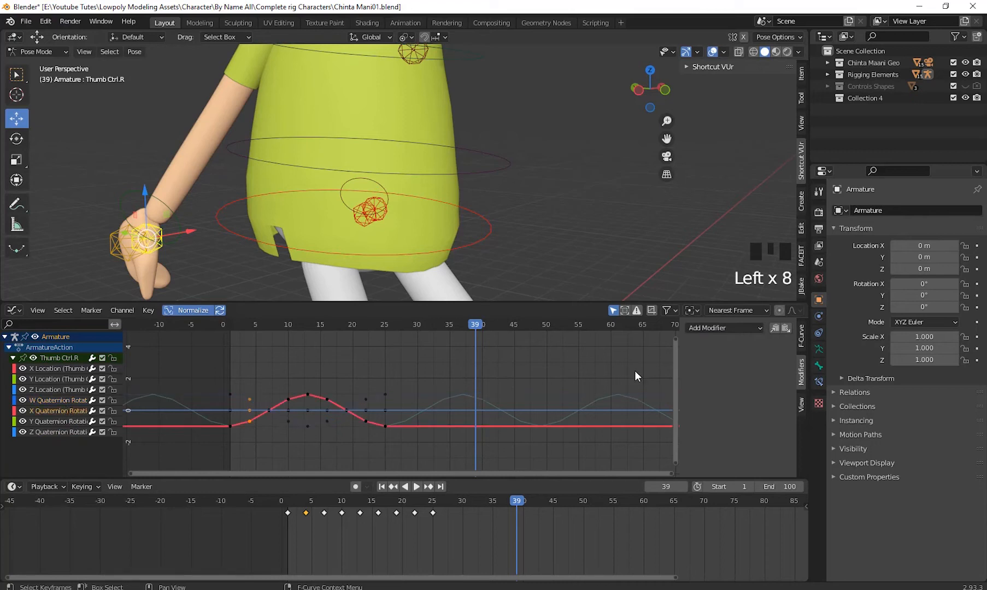
pyautogui.click(710, 328)
pyautogui.click(716, 380)
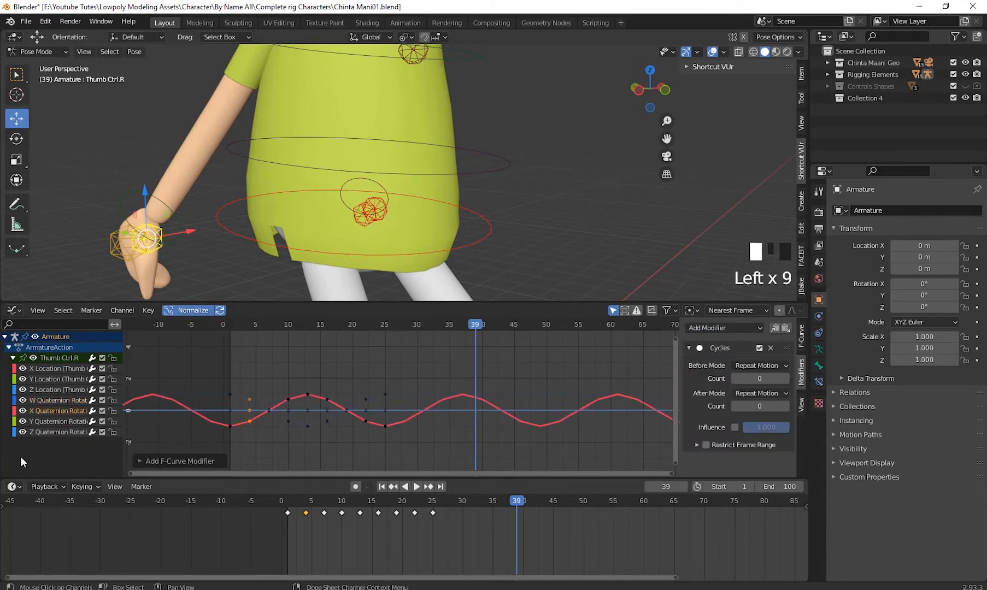
pyautogui.click(52, 401)
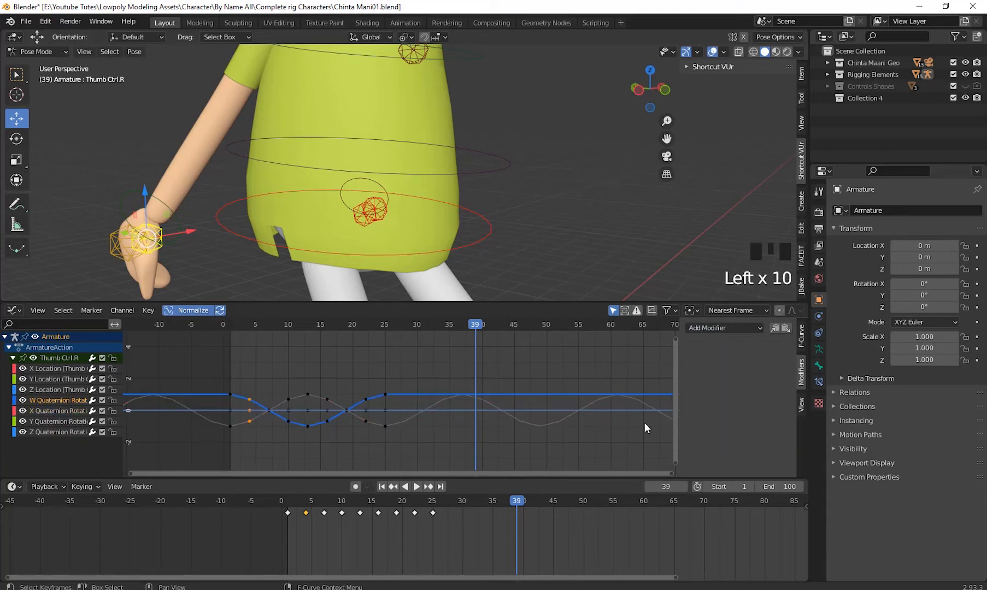
pyautogui.moveTo(710, 328); pyautogui.dragTo(710, 381)
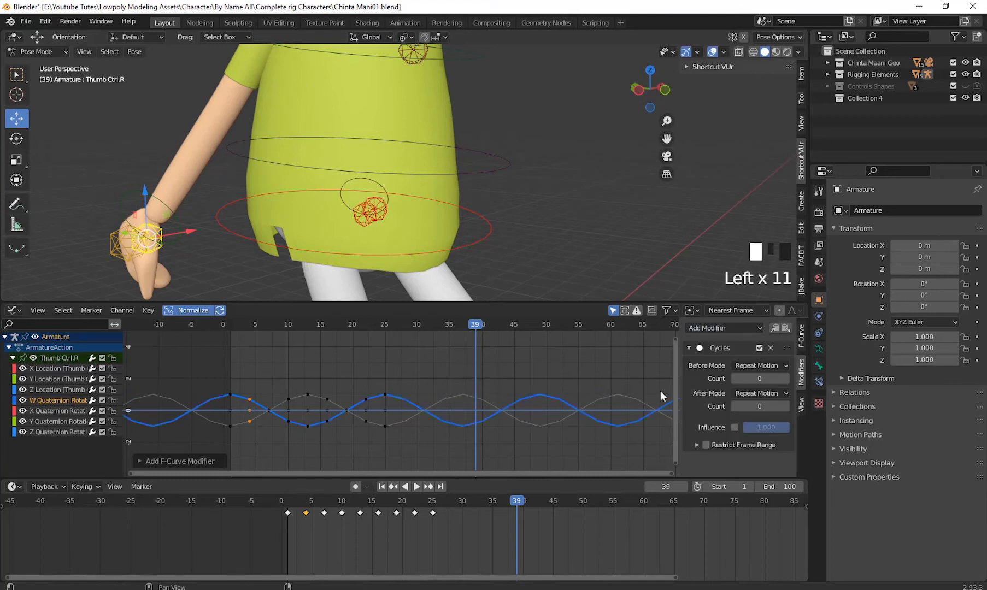
# - Check Thumb Ctrl.R's Z, Y and X Location curves and collapse its channel group
pyautogui.click(41, 387)
pyautogui.click(49, 379)
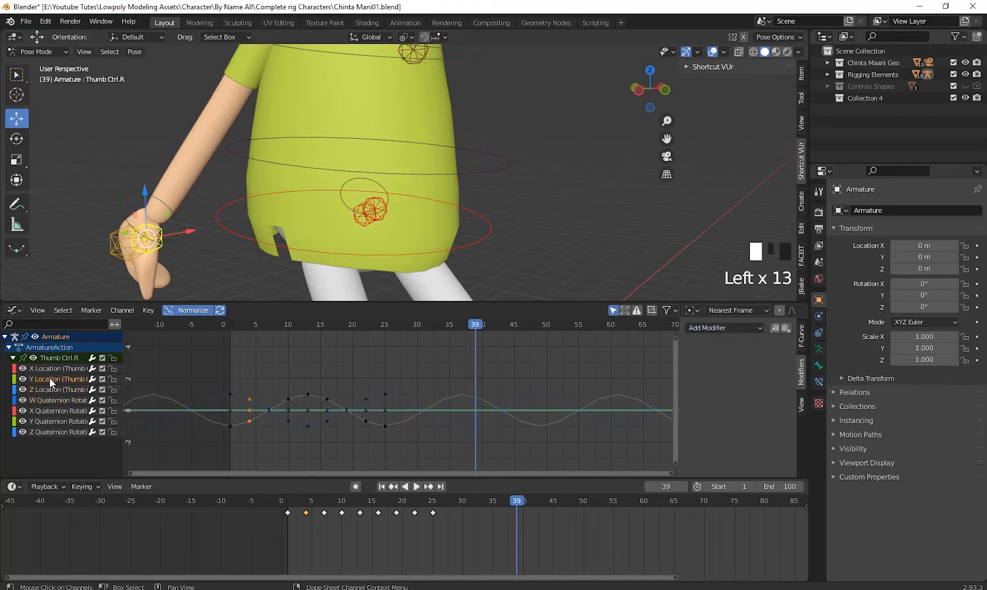
pyautogui.click(52, 368)
pyautogui.click(12, 358)
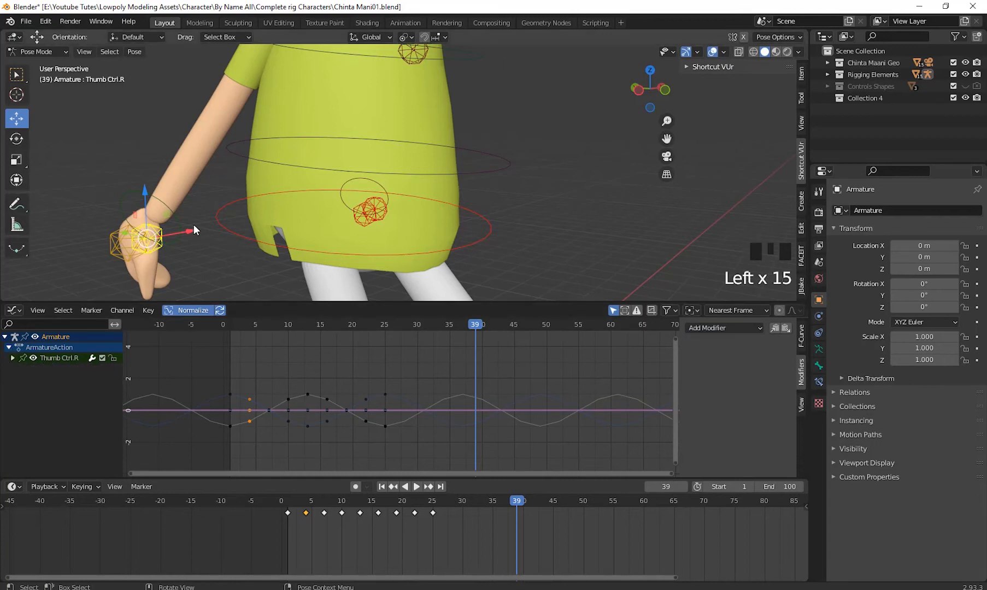
# - Select Hand Ctrl.R at the right wrist, expand its channels, and add a Cycles modifier to its X Location curve
pyautogui.click(126, 221)
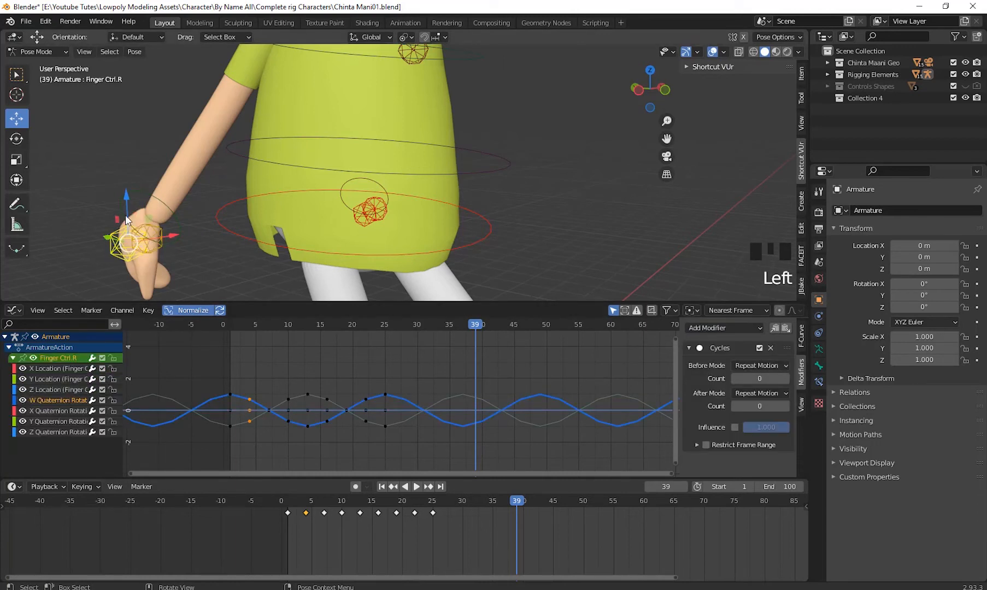
pyautogui.click(147, 192)
pyautogui.moveTo(253, 266); pyautogui.dragTo(257, 271, button='middle')
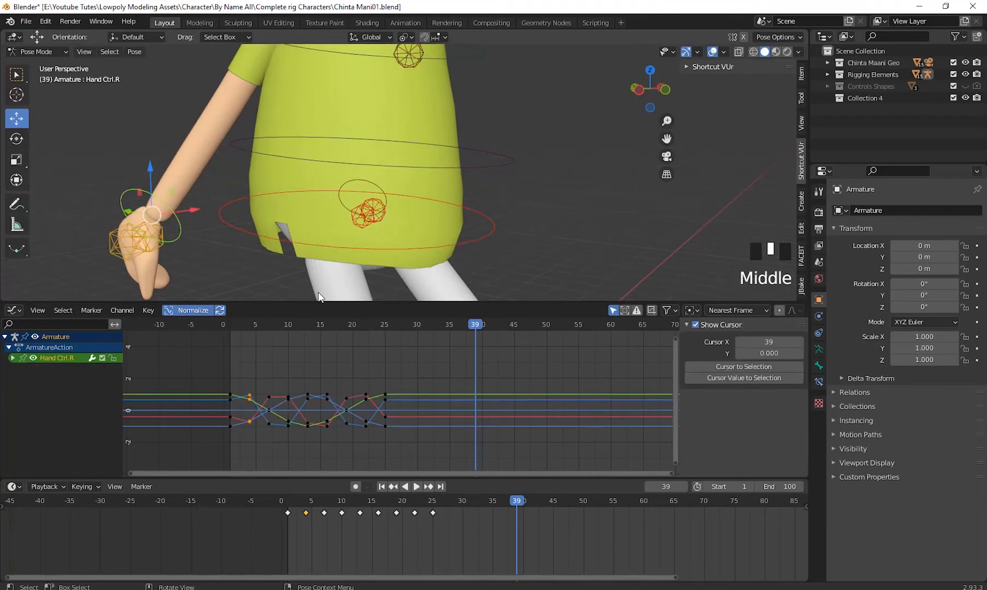
pyautogui.click(12, 358)
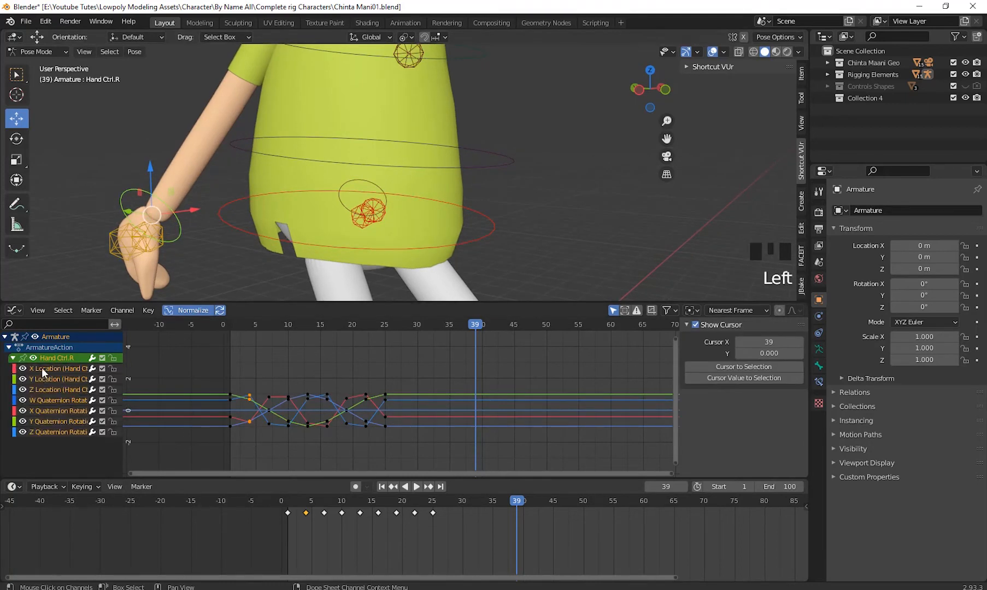
pyautogui.click(44, 369)
pyautogui.click(706, 325)
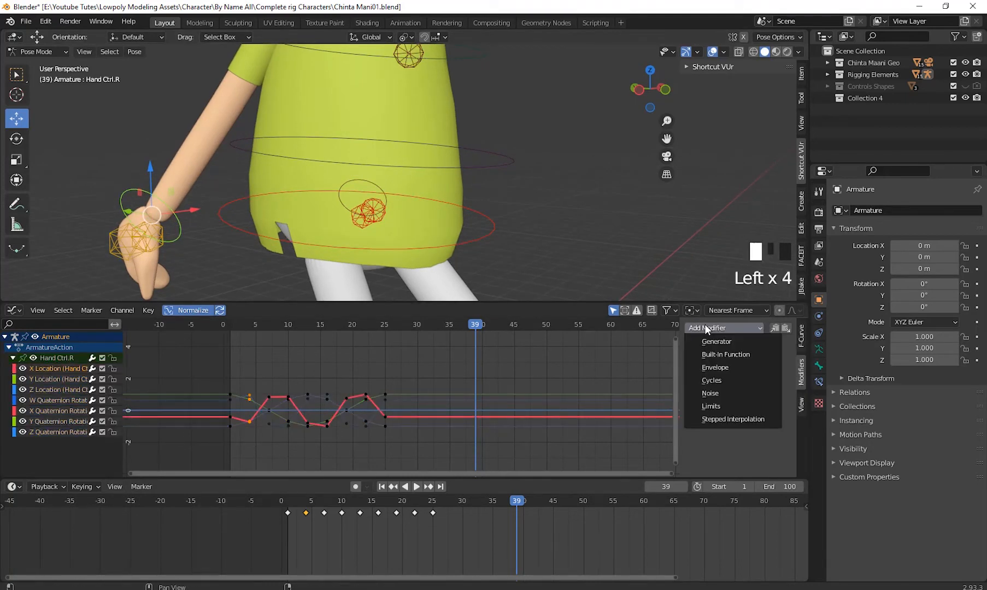
pyautogui.click(718, 377)
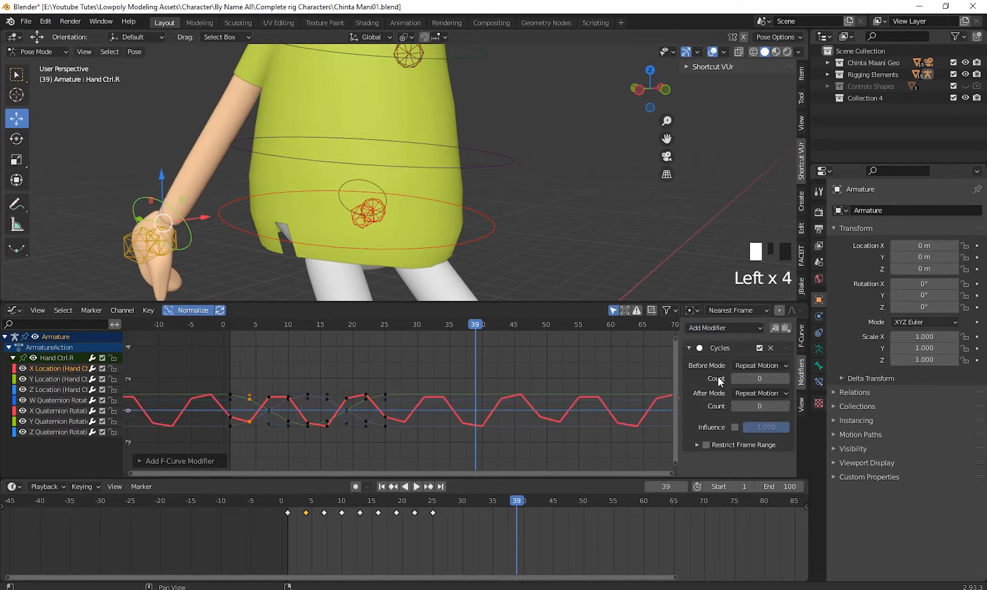
# - Add Cycles modifiers to Hand Ctrl.R's Y and Z Location curves
pyautogui.click(48, 379)
pyautogui.click(709, 327)
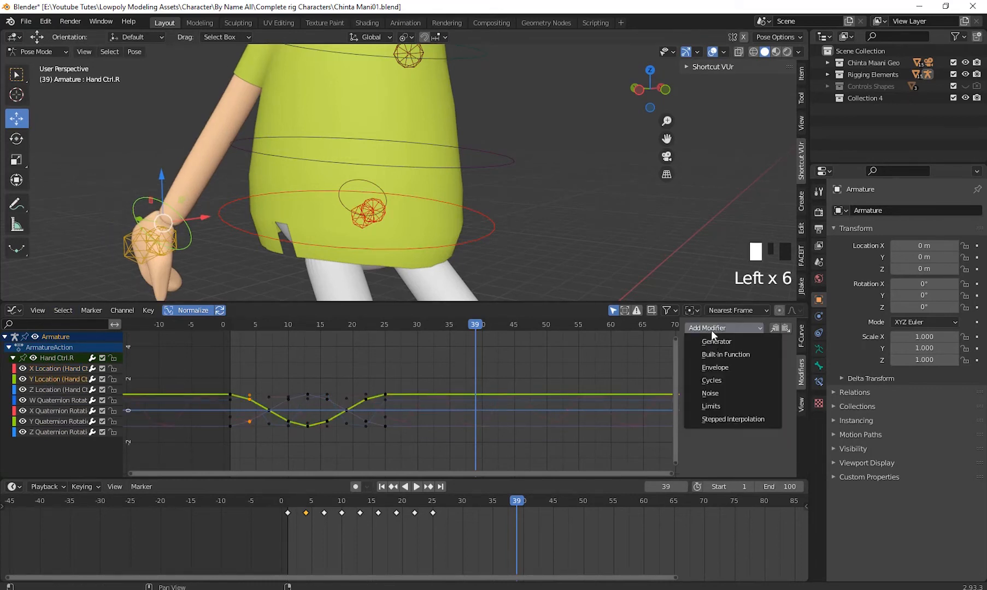
pyautogui.click(720, 378)
pyautogui.click(66, 388)
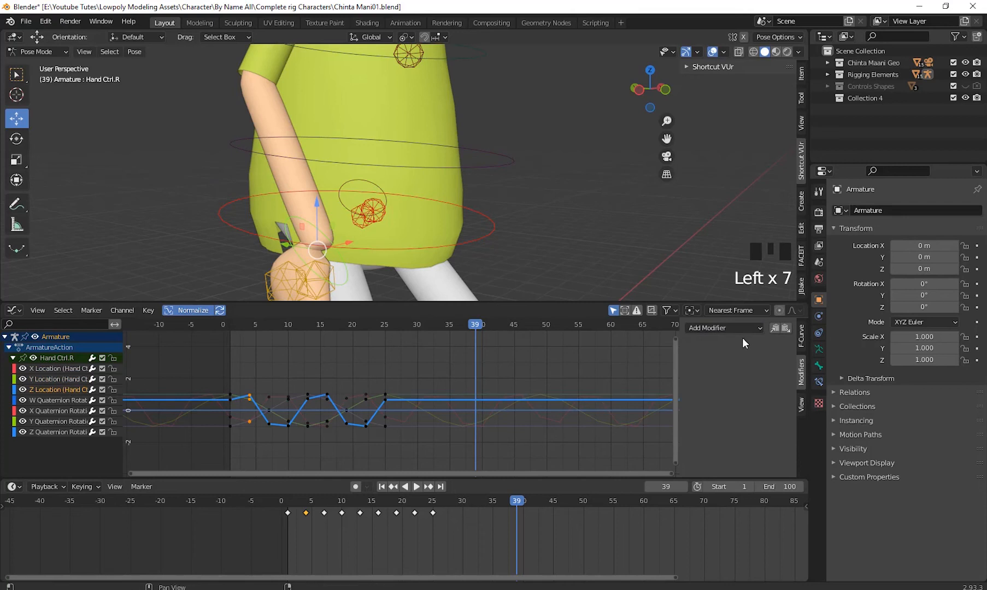
pyautogui.click(727, 328)
pyautogui.click(723, 377)
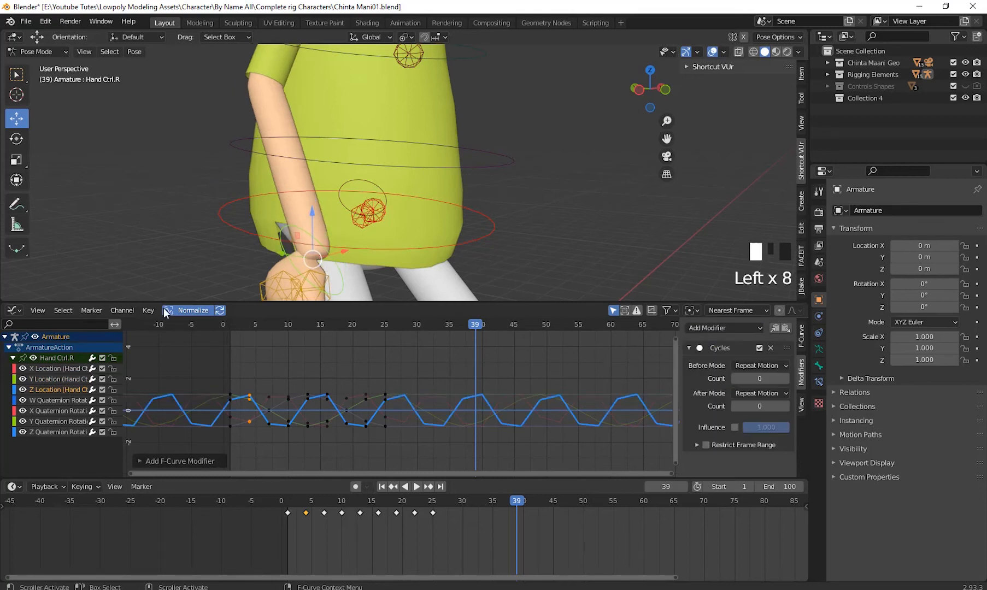
# - Add Cycles modifiers to Hand Ctrl.R's W and X Quaternion Rotation curves
pyautogui.click(69, 401)
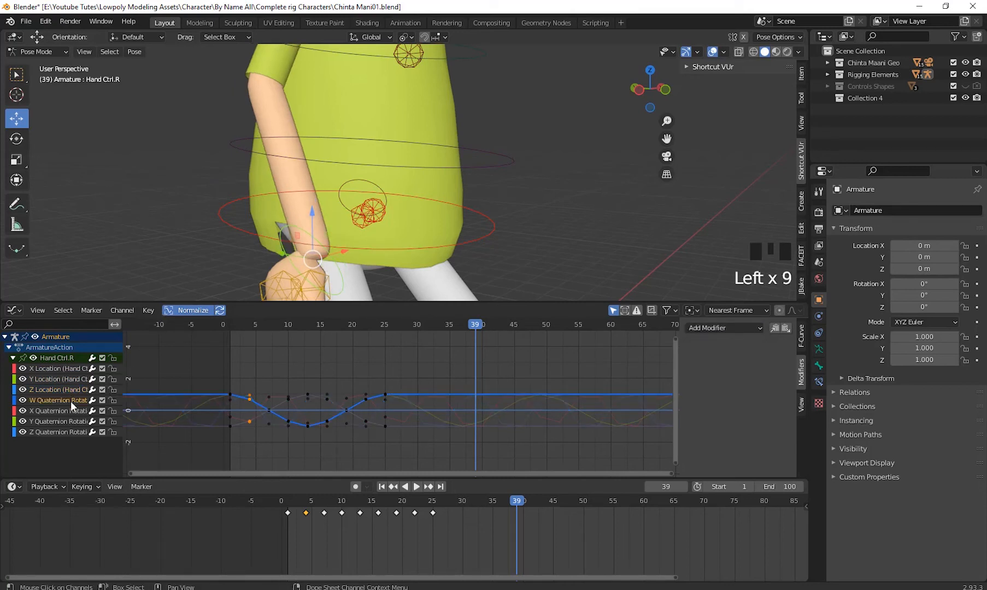
pyautogui.click(730, 328)
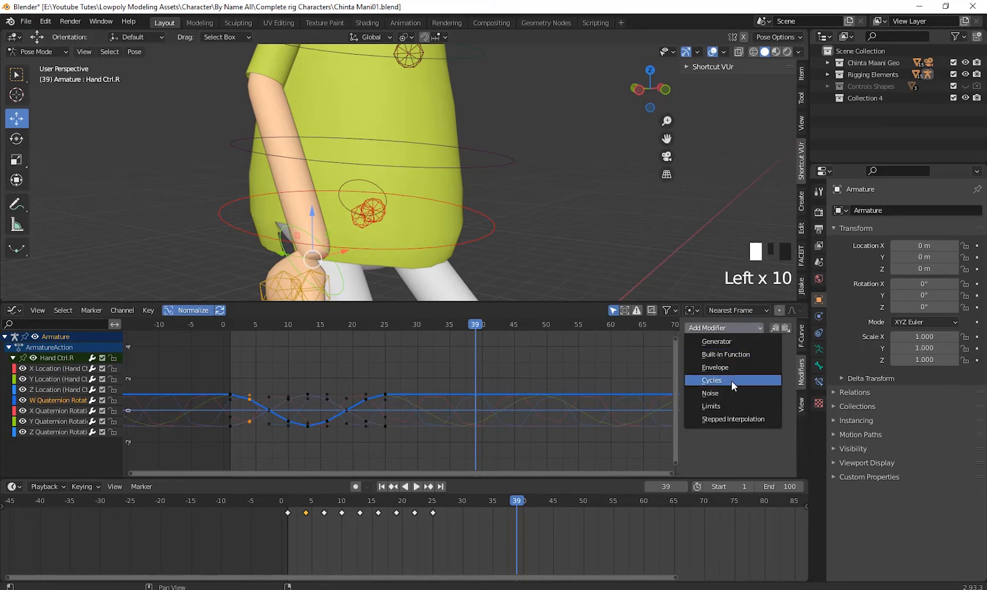
pyautogui.click(731, 378)
pyautogui.click(69, 410)
pyautogui.click(719, 327)
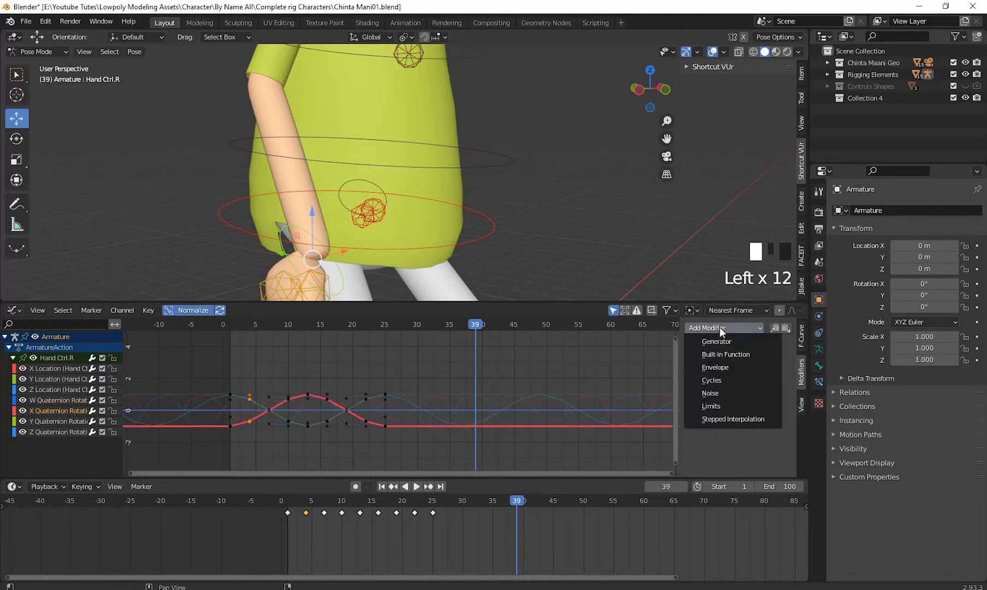
pyautogui.click(722, 378)
# - Add Cycles modifiers to Hand Ctrl.R's Y and Z Quaternion Rotation curves
pyautogui.click(77, 421)
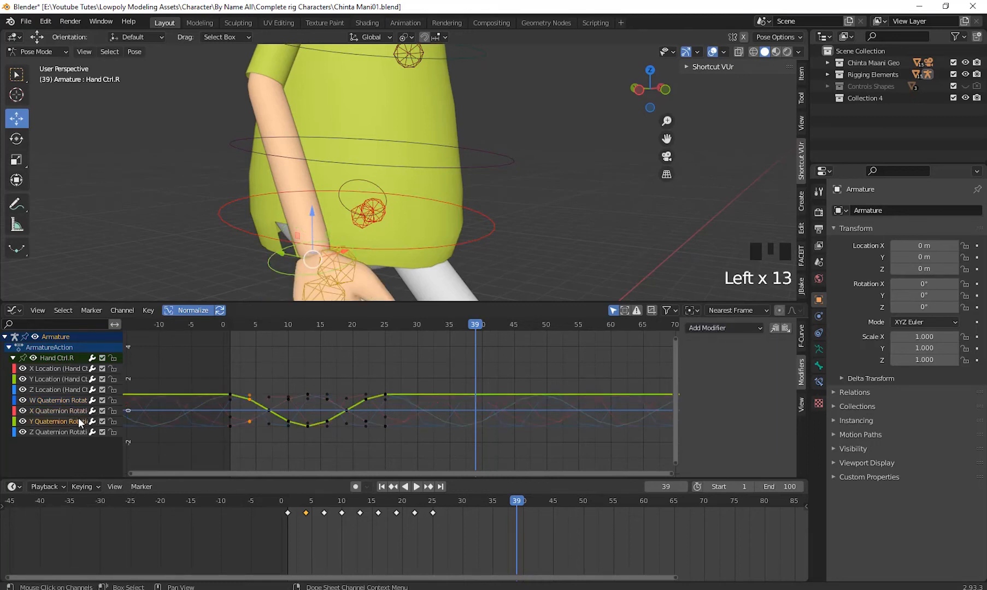
pyautogui.click(715, 328)
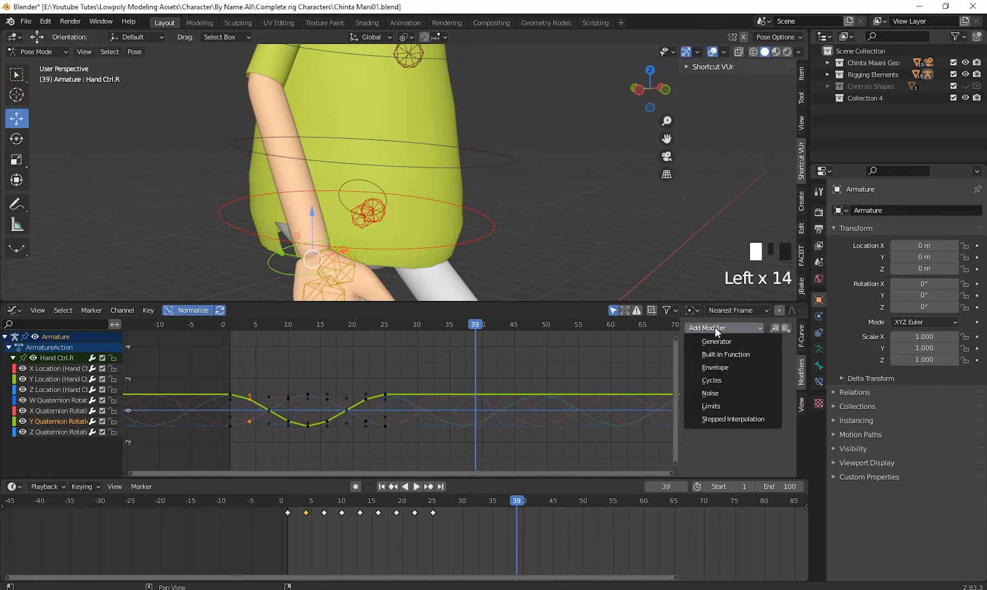
pyautogui.click(723, 379)
pyautogui.click(74, 431)
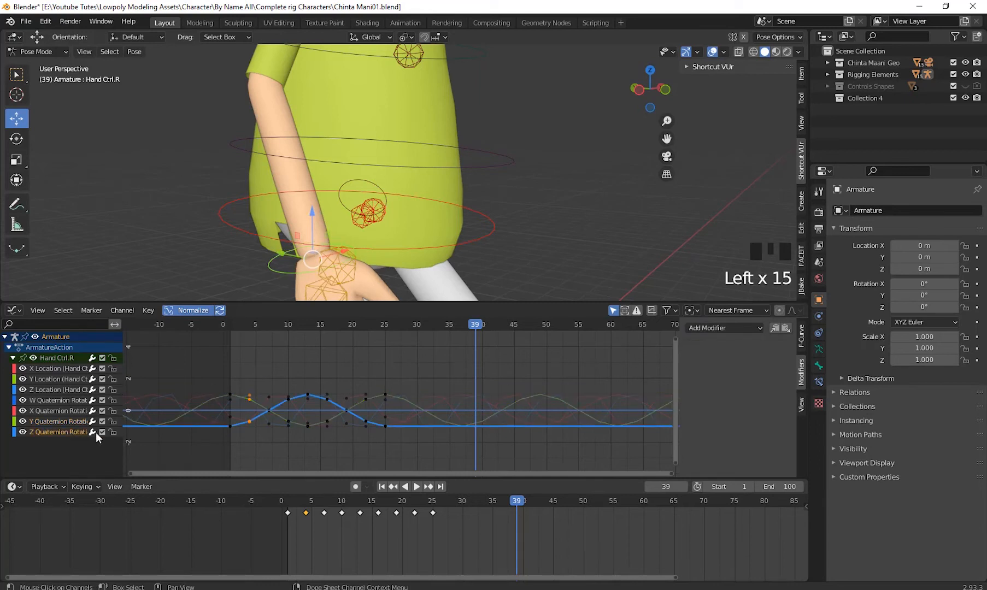
pyautogui.click(704, 327)
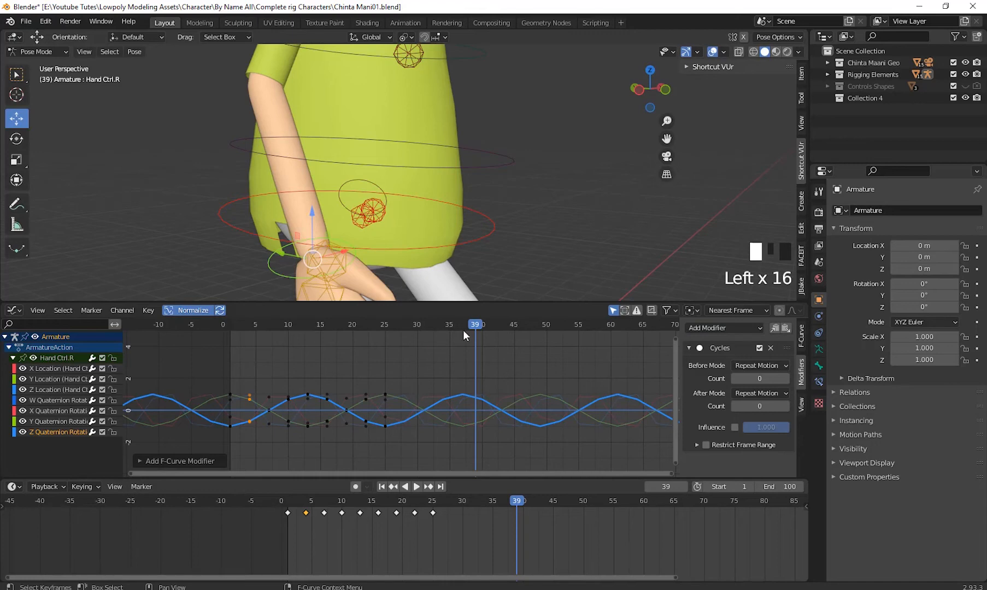
# - Scrub through the animation and inspect the whole character's repeating walk from both sides, stopping at frame 25
pyautogui.moveTo(450, 329); pyautogui.dragTo(637, 382)
pyautogui.moveTo(540, 389); pyautogui.dragTo(228, 389)
pyautogui.scroll(-8, 456, 184)
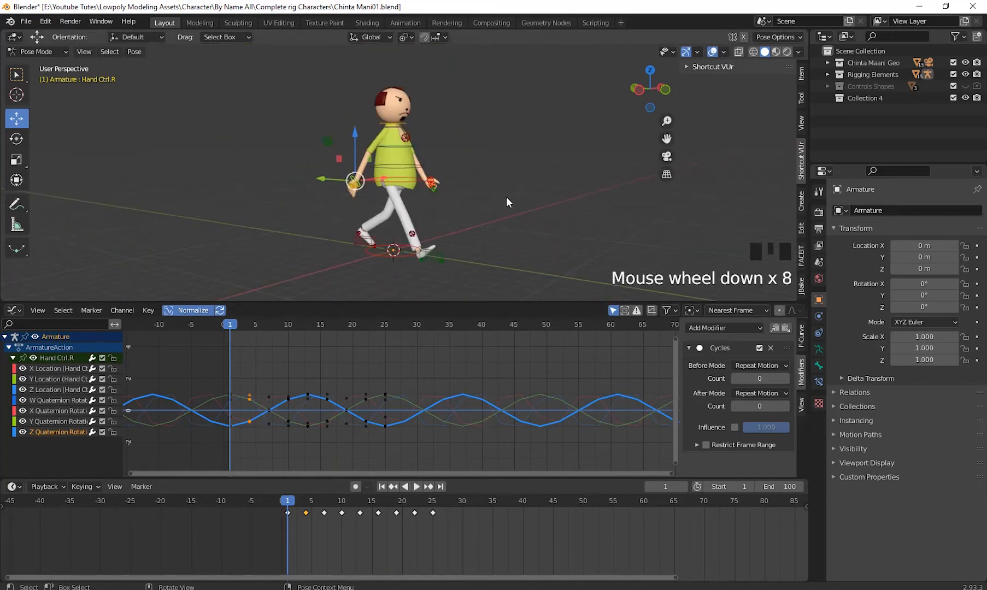
pyautogui.moveTo(506, 197); pyautogui.dragTo(308, 202, button='middle')
pyautogui.scroll(2, 476, 211)
pyautogui.scroll(-1, 467, 212)
pyautogui.keyDown('shift'); pyautogui.moveTo(467, 212); pyautogui.dragTo(446, 254, button='middle'); pyautogui.keyUp('shift')
pyautogui.moveTo(232, 327); pyautogui.dragTo(385, 378)
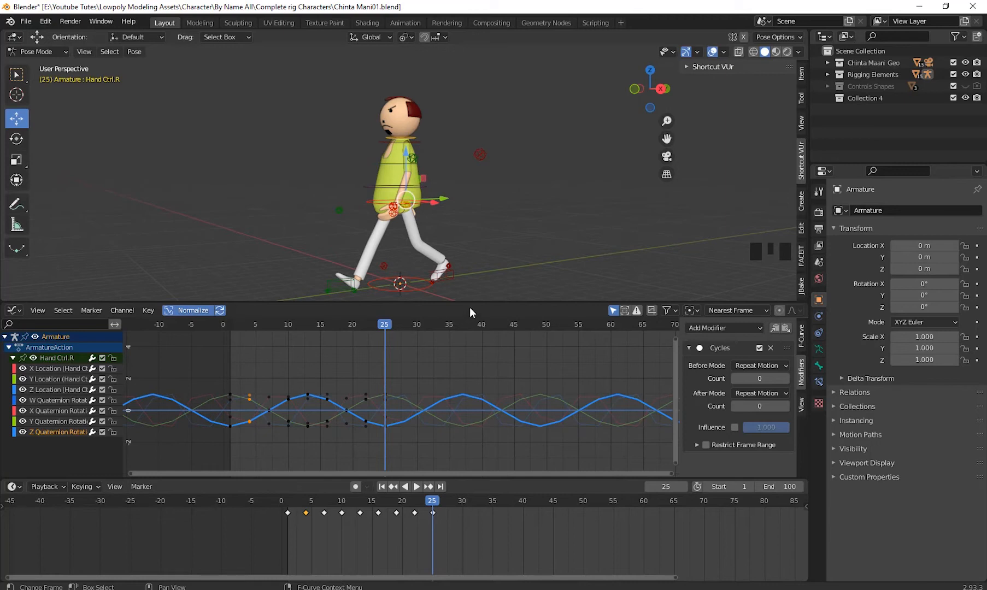
# - Enlarge the 3D viewport by shrinking the Graph Editor and Timeline, and collapse the Armature channels
pyautogui.moveTo(472, 302); pyautogui.dragTo(470, 356)
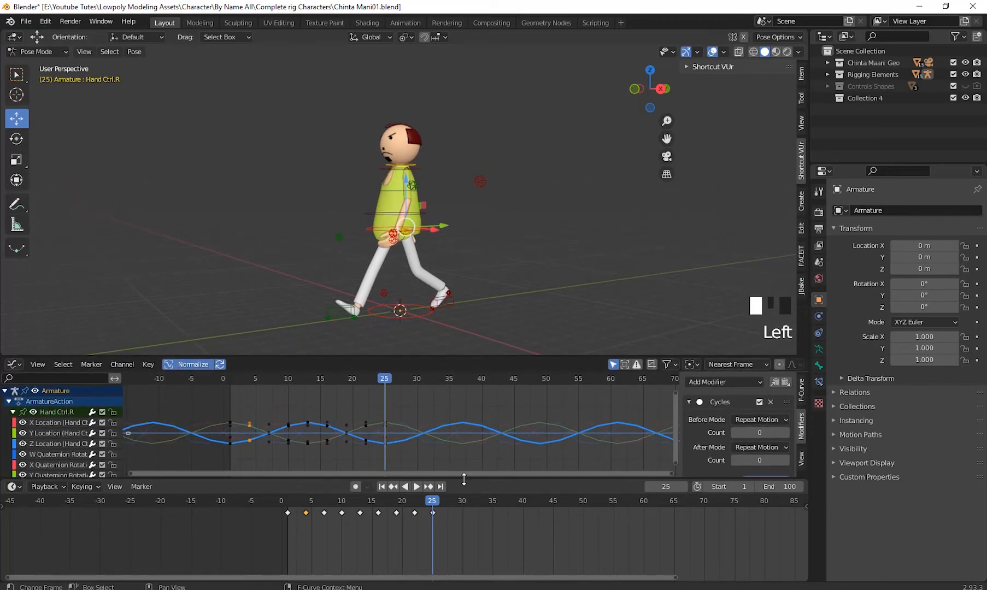
pyautogui.moveTo(464, 480); pyautogui.dragTo(464, 529)
pyautogui.moveTo(421, 357); pyautogui.dragTo(420, 399)
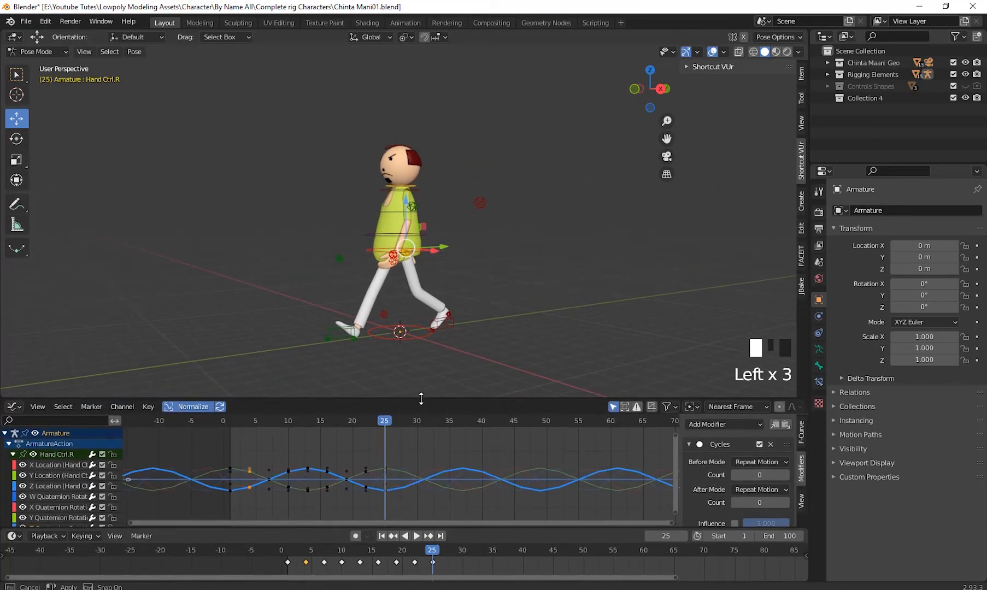
pyautogui.click(4, 434)
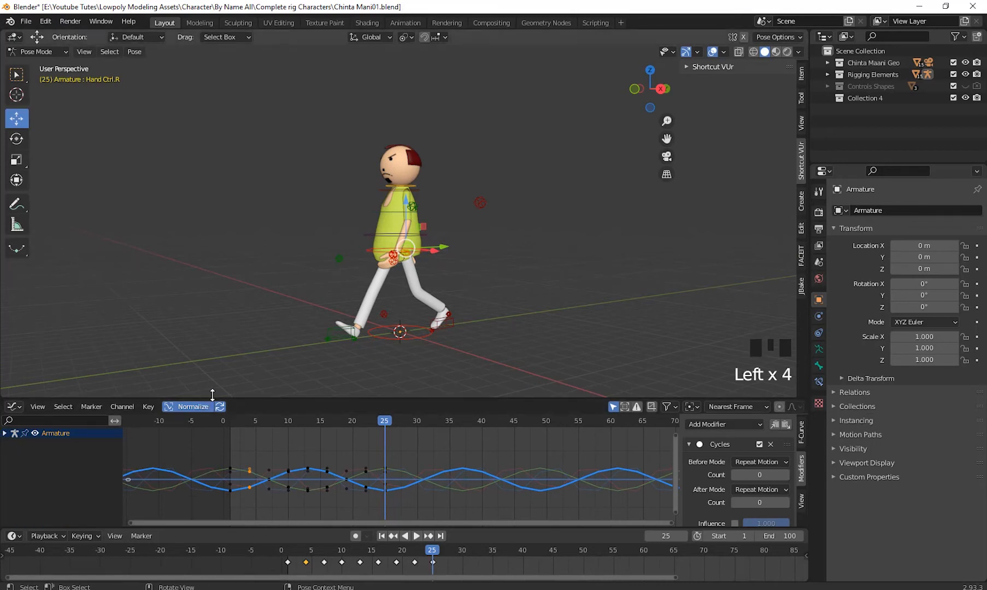
pyautogui.moveTo(213, 395); pyautogui.dragTo(209, 411)
pyautogui.scroll(-2, 474, 283)
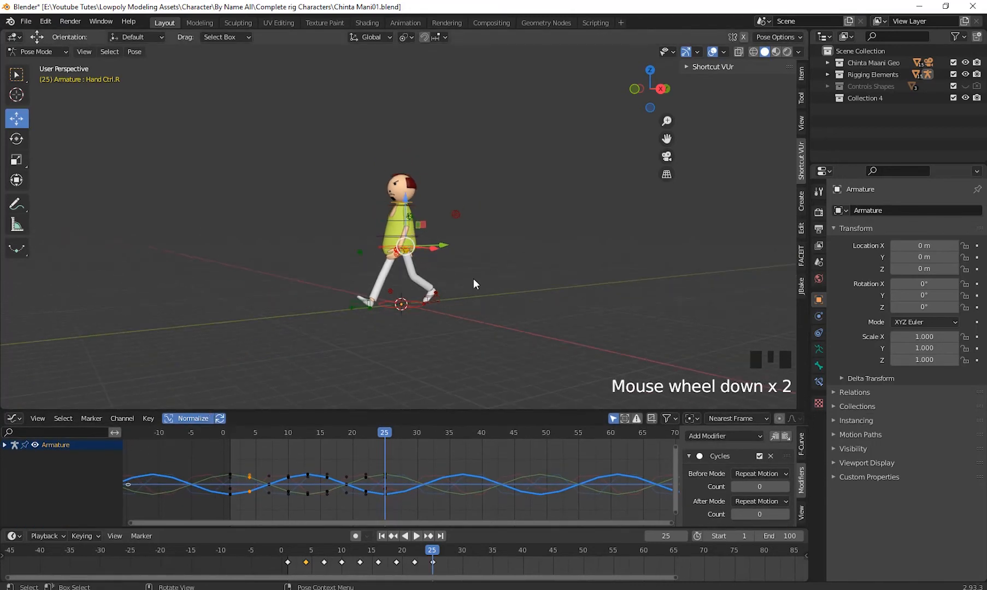
pyautogui.scroll(2, 484, 292)
pyautogui.keyDown('shift'); pyautogui.moveTo(502, 310); pyautogui.dragTo(503, 274, button='middle'); pyautogui.keyUp('shift')
pyautogui.scroll(2, 506, 321)
pyautogui.scroll(-1, 494, 302)
pyautogui.scroll(-1, 494, 299)
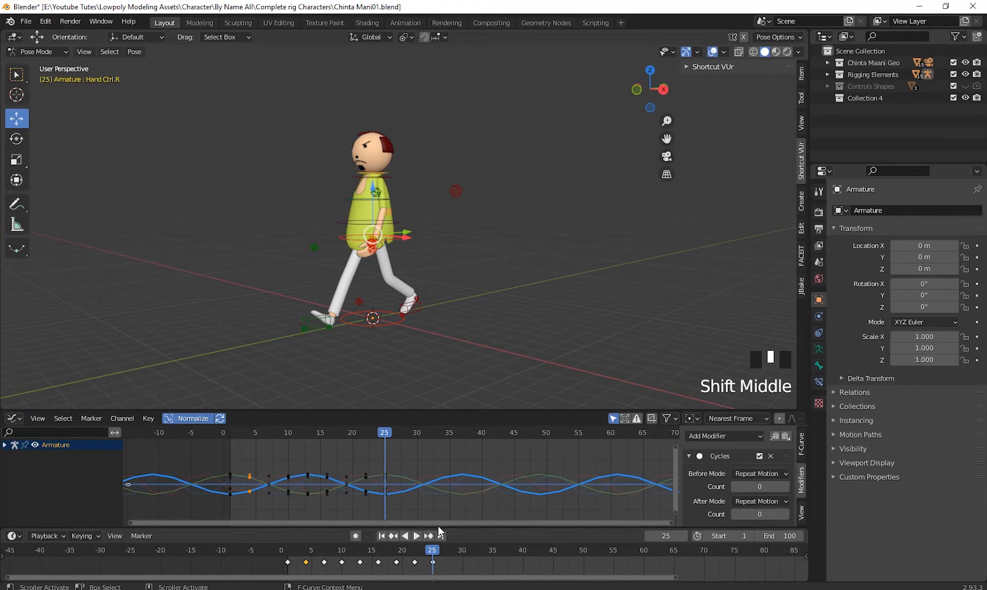
# - Enlarge the Timeline and set the playback end frame to 300
pyautogui.moveTo(437, 527); pyautogui.dragTo(441, 477)
pyautogui.click(776, 479)
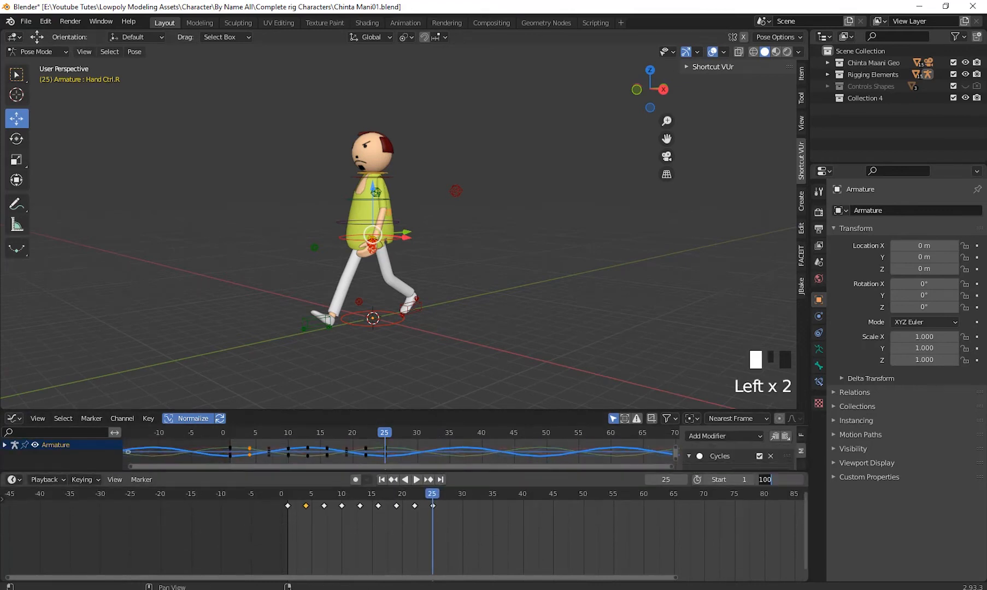
pyautogui.write('300')
pyautogui.press('Return')
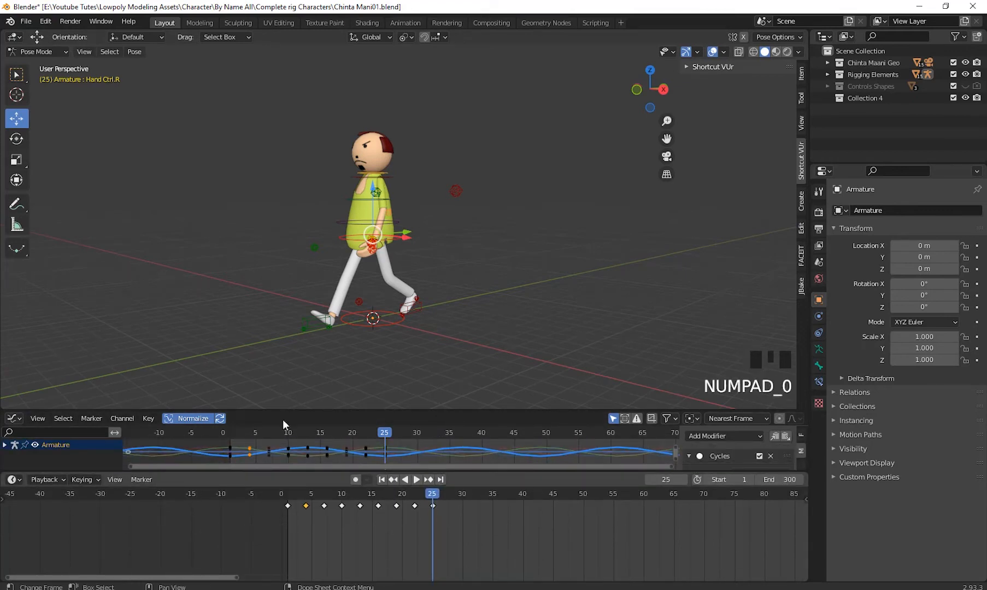
# - Play the walk cycle from frame 1 and inspect the character from the front and the side
pyautogui.click(381, 479)
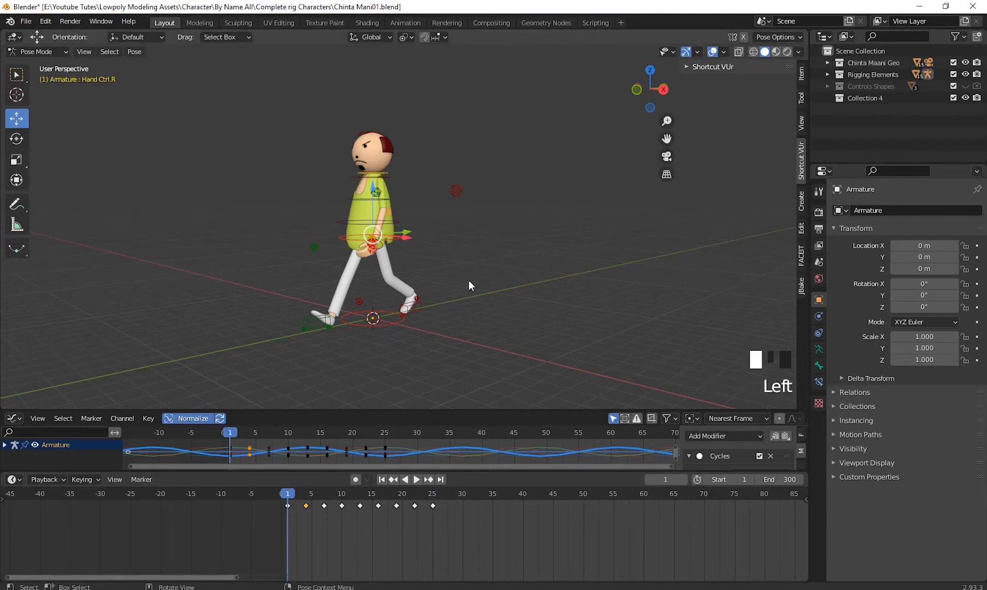
pyautogui.press('space')
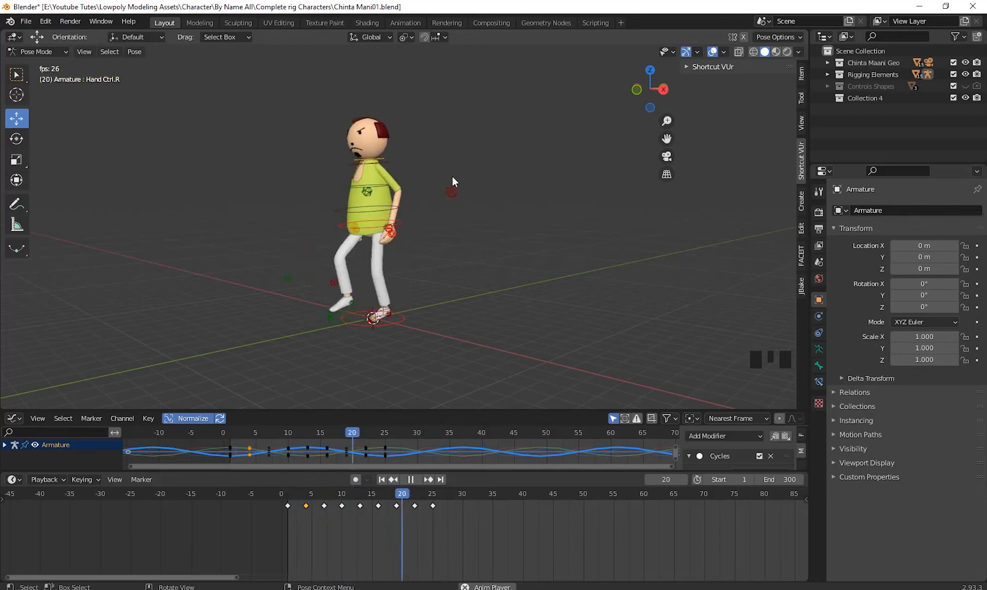
pyautogui.moveTo(452, 180); pyautogui.dragTo(551, 294, button='middle')
pyautogui.scroll(-3, 463, 267)
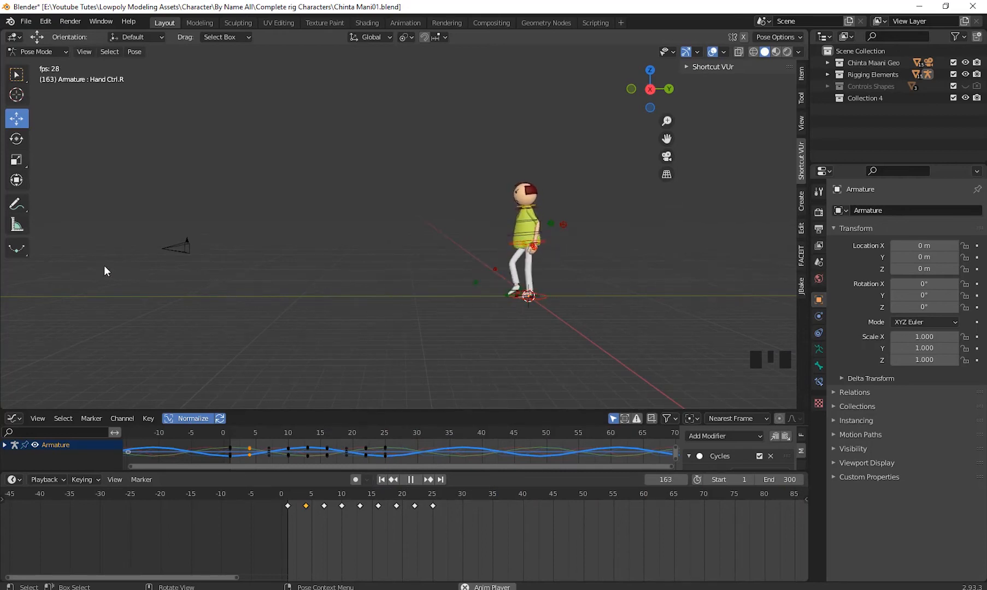
pyautogui.scroll(-2, 537, 328)
pyautogui.scroll(2, 540, 318)
pyautogui.moveTo(537, 328); pyautogui.dragTo(507, 269, button='middle')
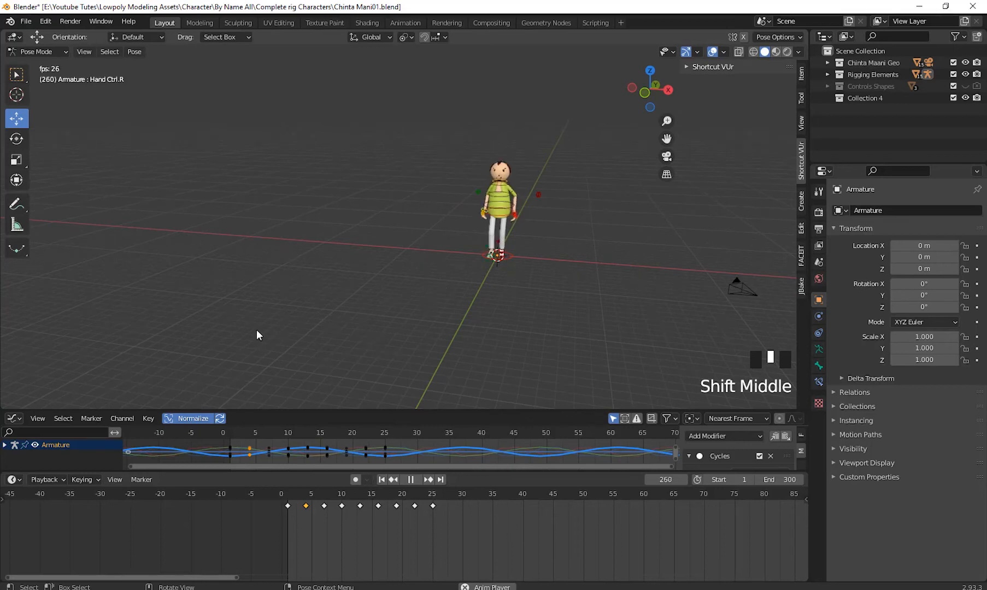
pyautogui.moveTo(547, 319); pyautogui.dragTo(581, 322, button='middle')
pyautogui.scroll(2, 537, 304)
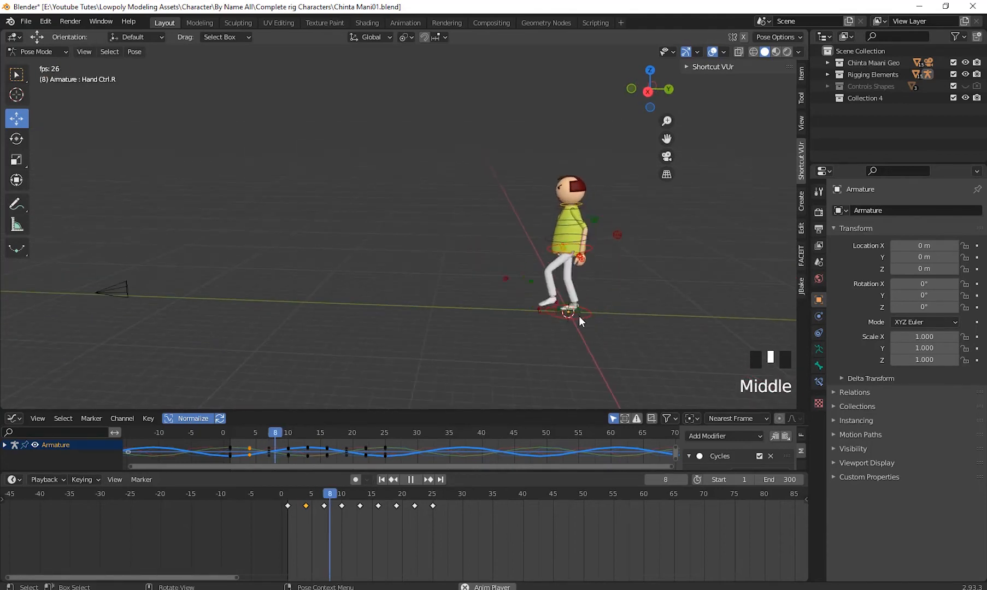
# - Inspect the walking legs and feet up close, then stop playback and return to frame 1
pyautogui.moveTo(464, 294); pyautogui.dragTo(570, 285, button='middle')
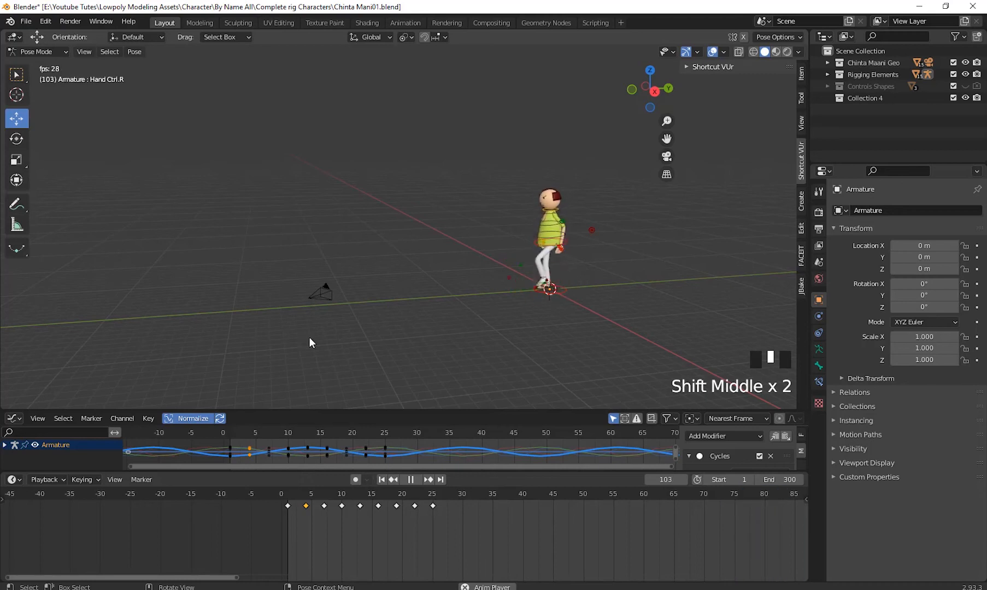
pyautogui.scroll(2, 548, 295)
pyautogui.keyDown('shift'); pyautogui.moveTo(645, 307); pyautogui.dragTo(489, 283, button='middle'); pyautogui.keyUp('shift')
pyautogui.scroll(2, 497, 283)
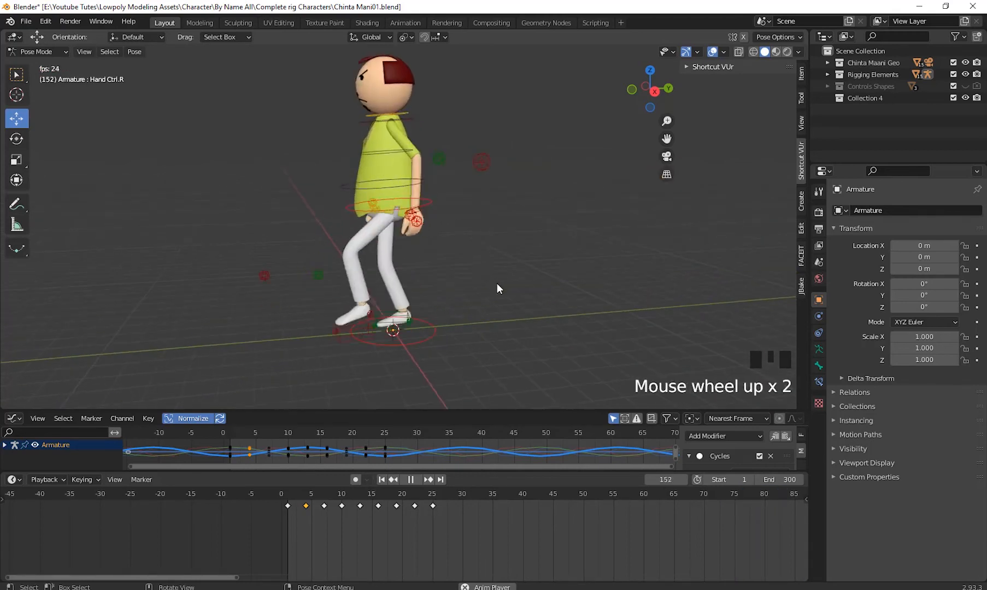
pyautogui.keyDown('shift'); pyautogui.moveTo(425, 341); pyautogui.dragTo(468, 324, button='middle'); pyautogui.keyUp('shift')
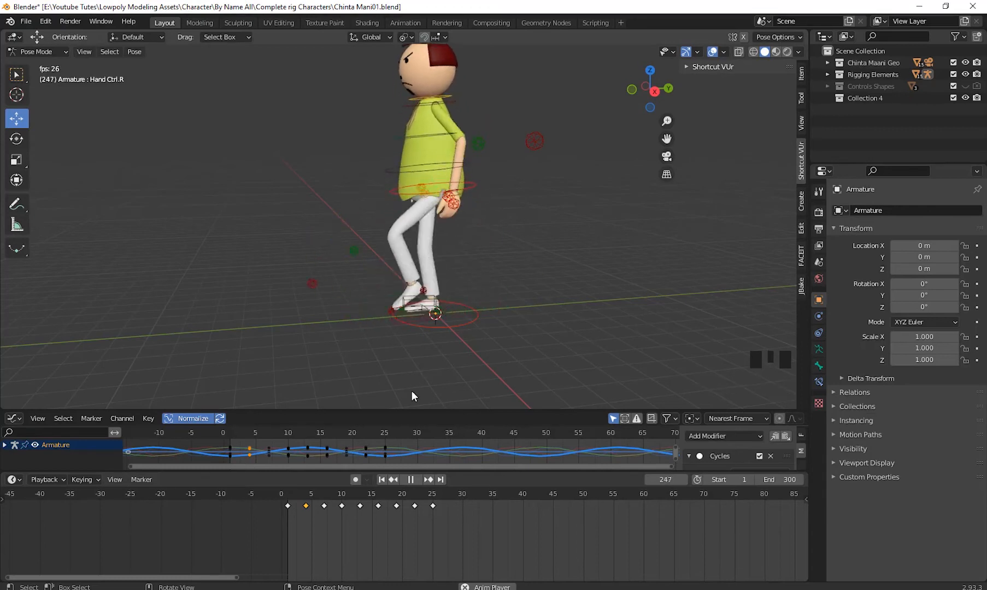
pyautogui.click(410, 479)
pyautogui.click(382, 480)
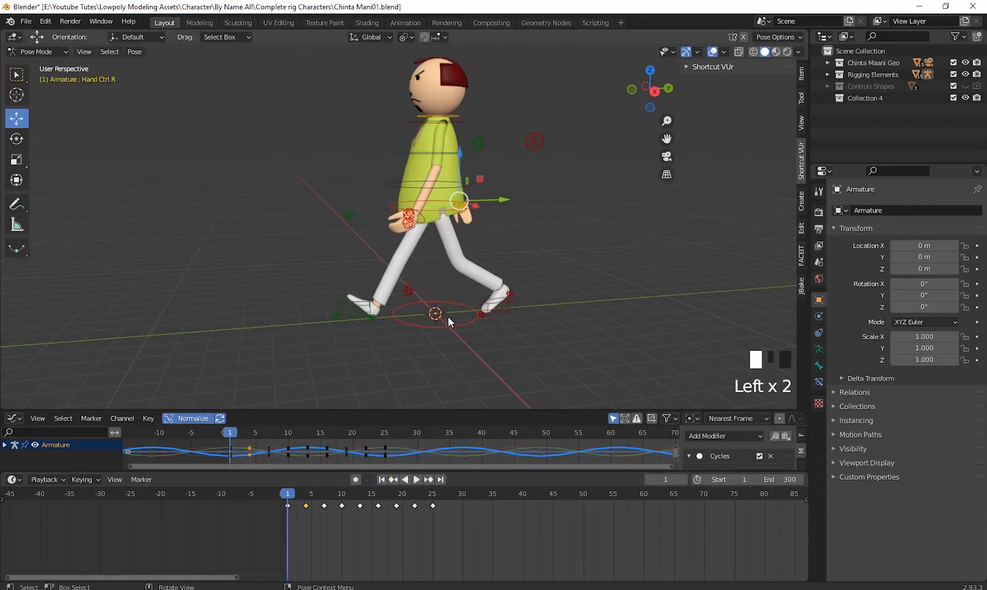
# - Try moving the Globle Ctrl ring under the feet along the Y axis, and undo the move
pyautogui.moveTo(452, 318); pyautogui.dragTo(460, 338)
pyautogui.moveTo(460, 338); pyautogui.dragTo(502, 213, button='middle')
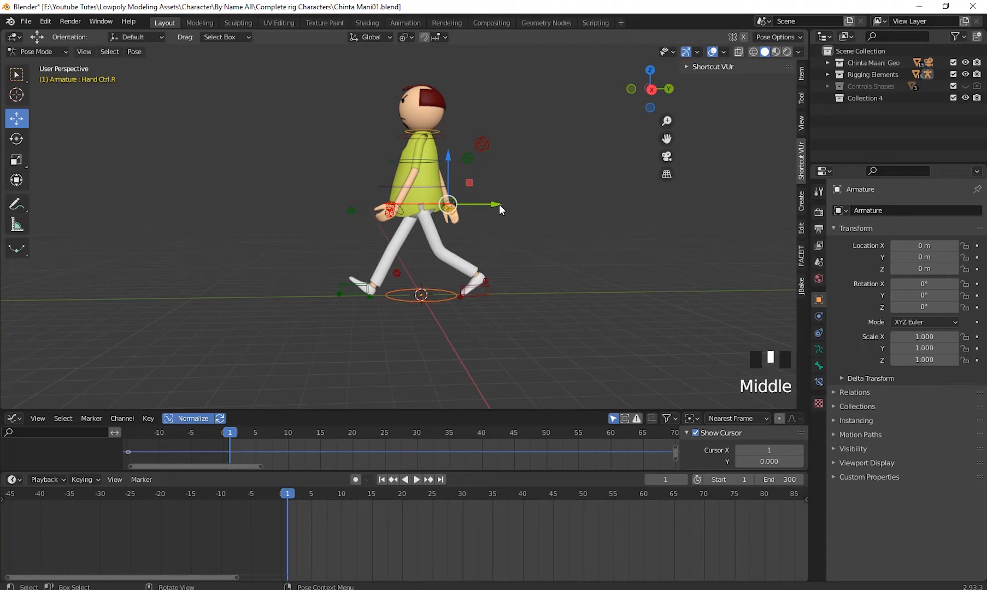
pyautogui.click(448, 297)
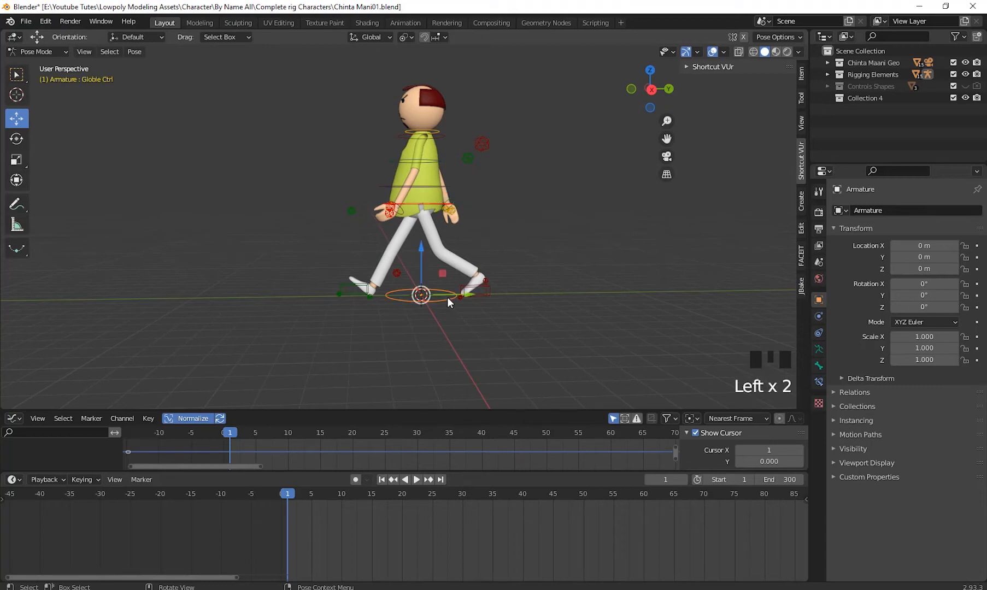
pyautogui.moveTo(467, 294); pyautogui.dragTo(489, 333)
pyautogui.hotkey('ctrl', 'z')
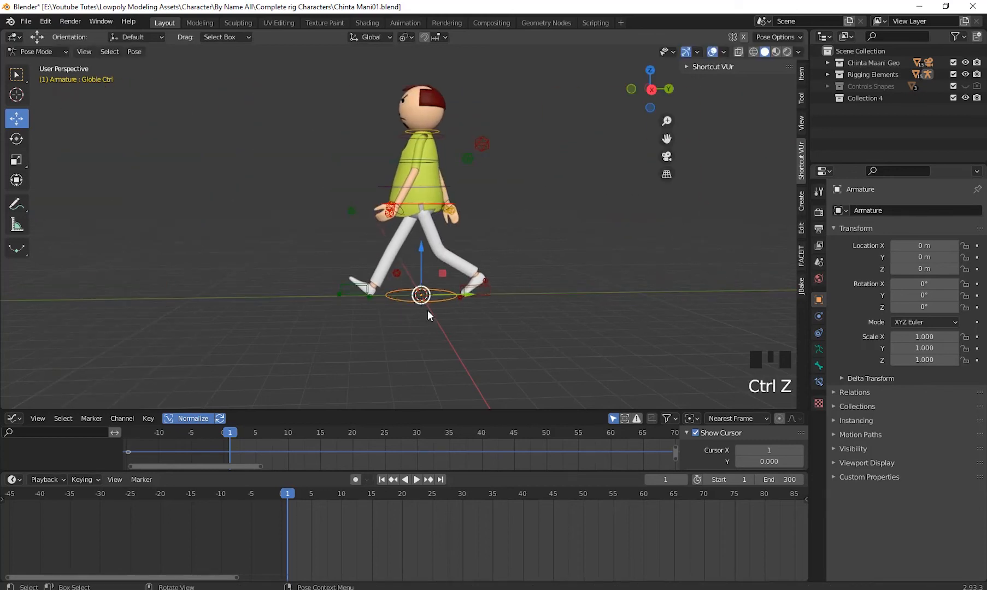
# - Examine the stride and foot positions around the Globle Ctrl ring from the side at frame 1
pyautogui.moveTo(428, 311); pyautogui.dragTo(460, 329, button='middle')
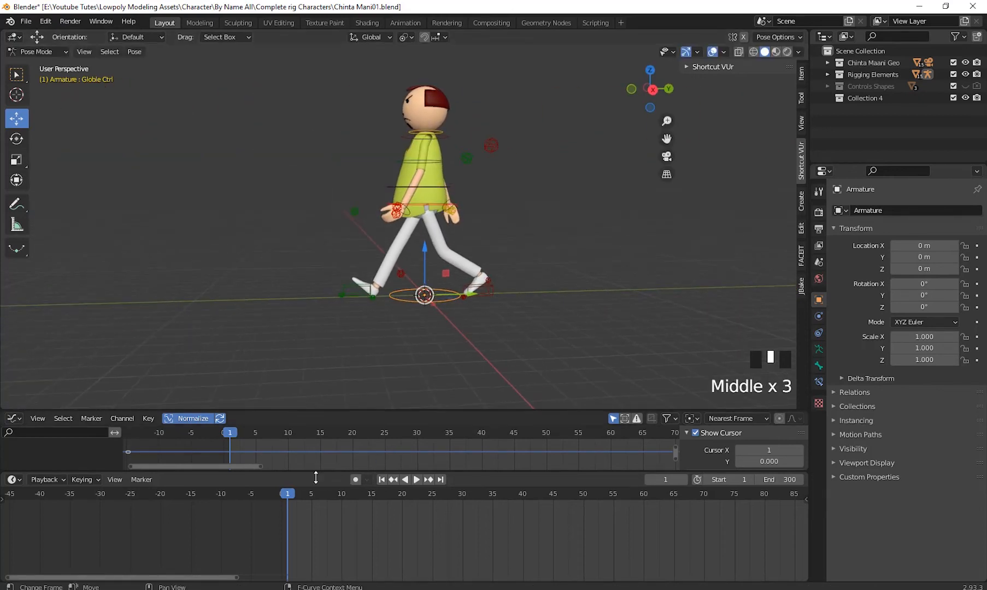
pyautogui.moveTo(298, 493)
pyautogui.mouseDown()
pyautogui.moveTo(351, 508)
pyautogui.moveTo(288, 507)
pyautogui.mouseUp()
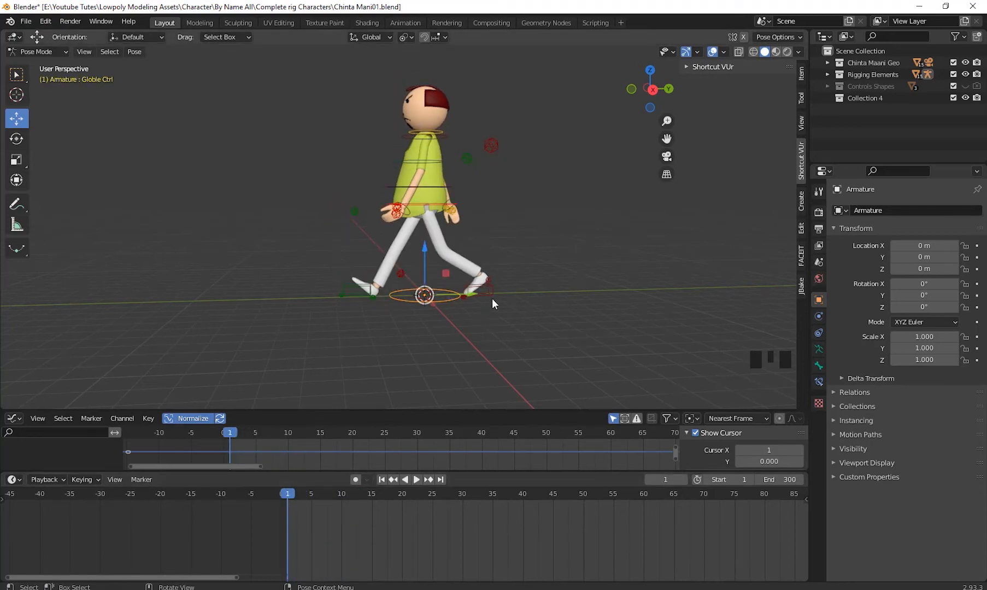
pyautogui.scroll(2, 508, 322)
pyautogui.keyDown('shift'); pyautogui.moveTo(522, 338); pyautogui.dragTo(493, 309, button='middle'); pyautogui.keyUp('shift')
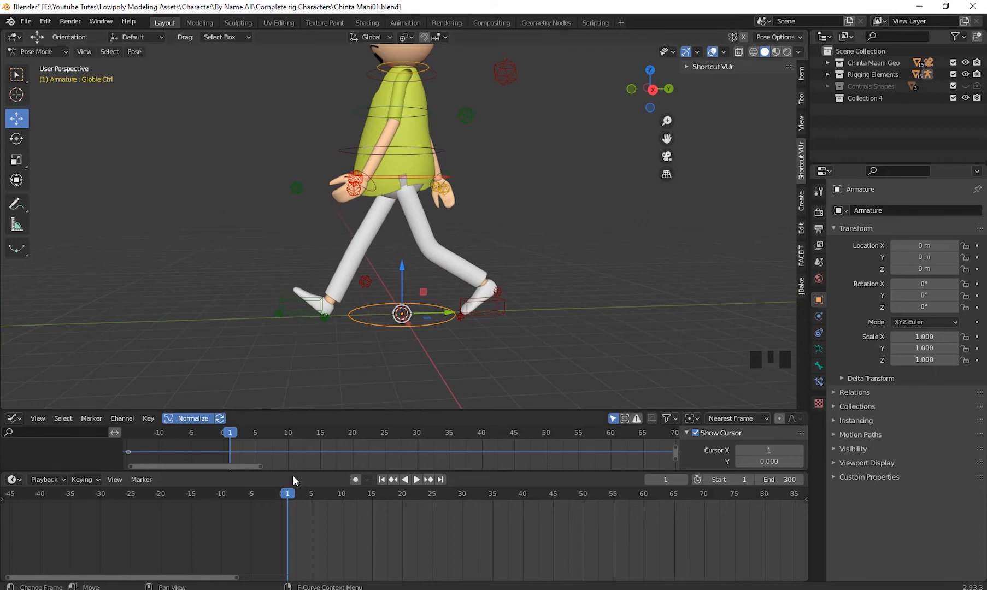
pyautogui.moveTo(289, 493); pyautogui.dragTo(288, 515)
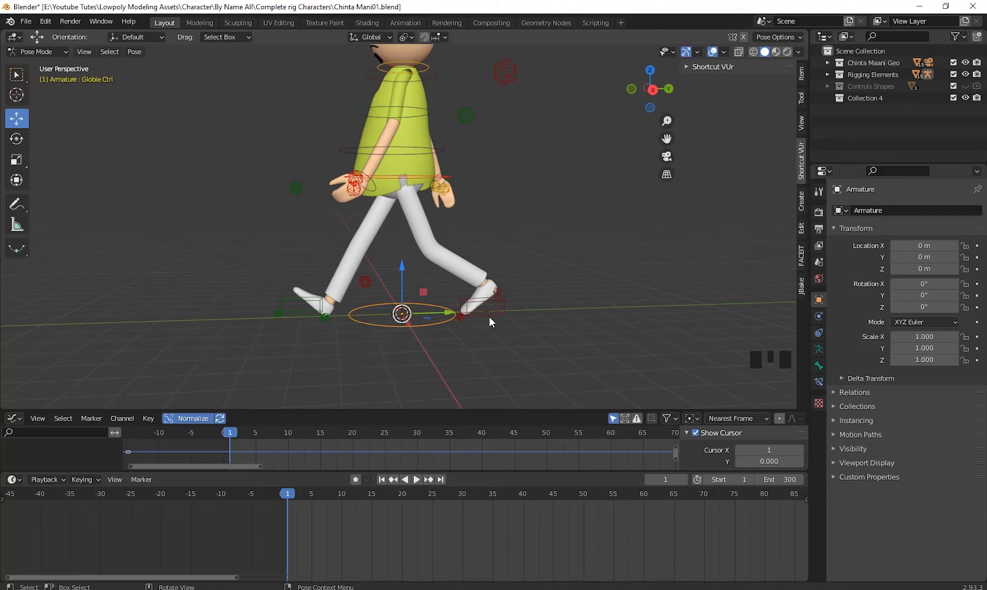
pyautogui.moveTo(545, 357); pyautogui.dragTo(530, 351, button='middle')
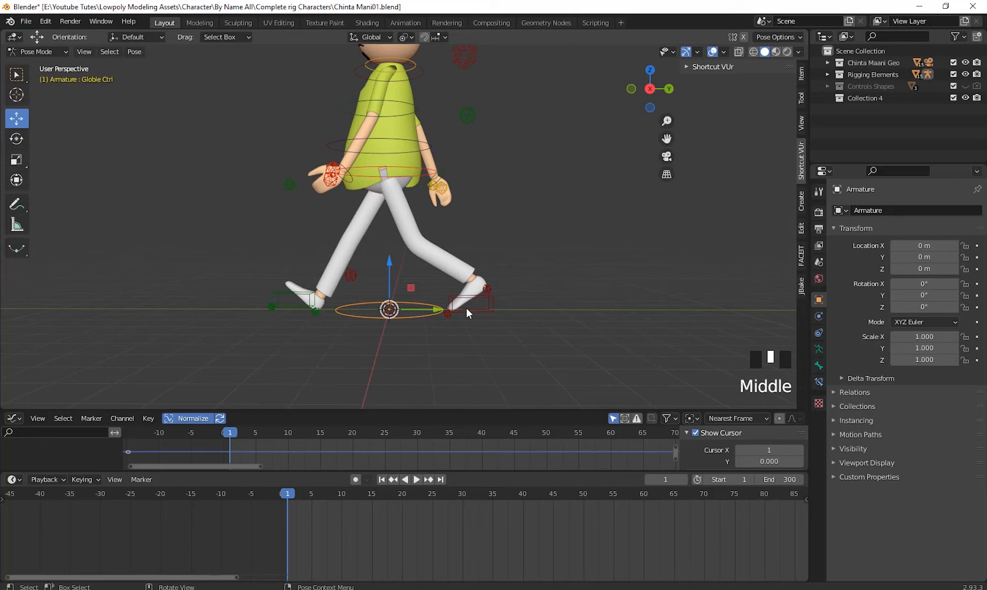
pyautogui.moveTo(467, 308); pyautogui.dragTo(465, 342, button='middle')
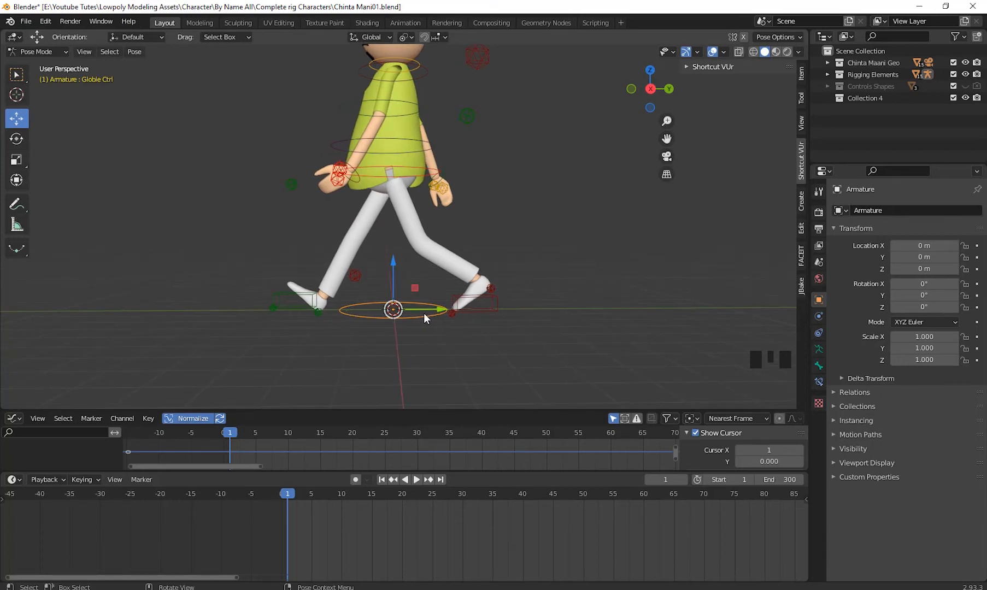
pyautogui.moveTo(500, 358)
pyautogui.mouseDown(button='middle')
pyautogui.moveTo(474, 358)
pyautogui.moveTo(516, 355)
pyautogui.moveTo(500, 357)
pyautogui.moveTo(505, 366)
pyautogui.moveTo(482, 358)
pyautogui.mouseUp(button='middle')
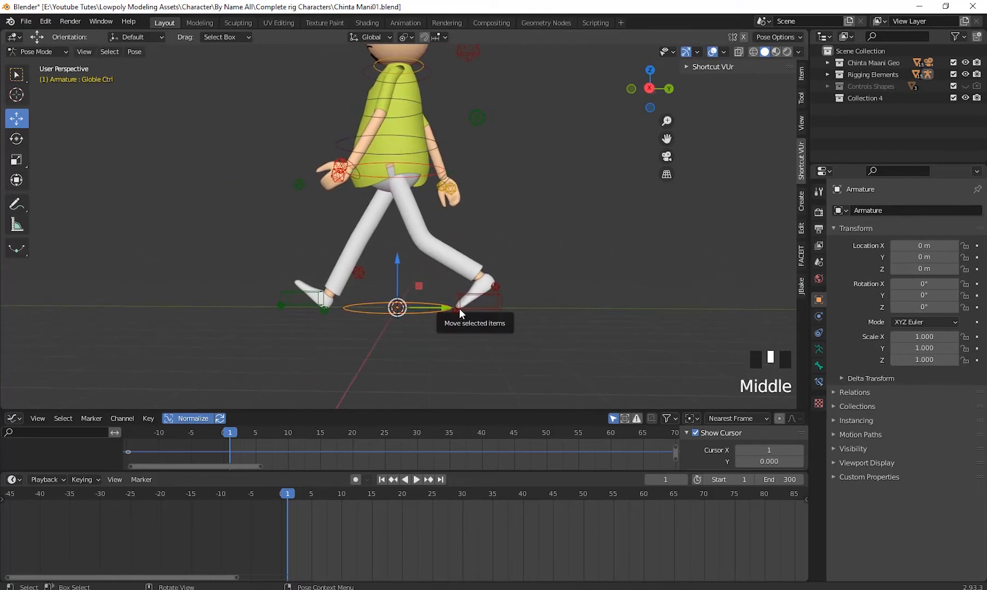
pyautogui.moveTo(434, 327); pyautogui.dragTo(454, 326, button='middle')
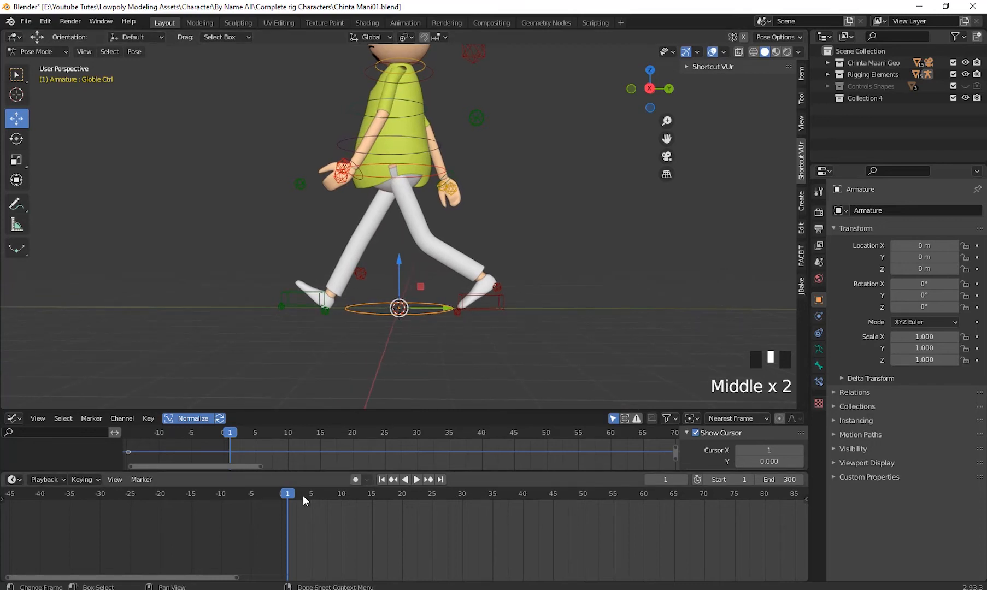
pyautogui.moveTo(288, 493); pyautogui.dragTo(288, 497)
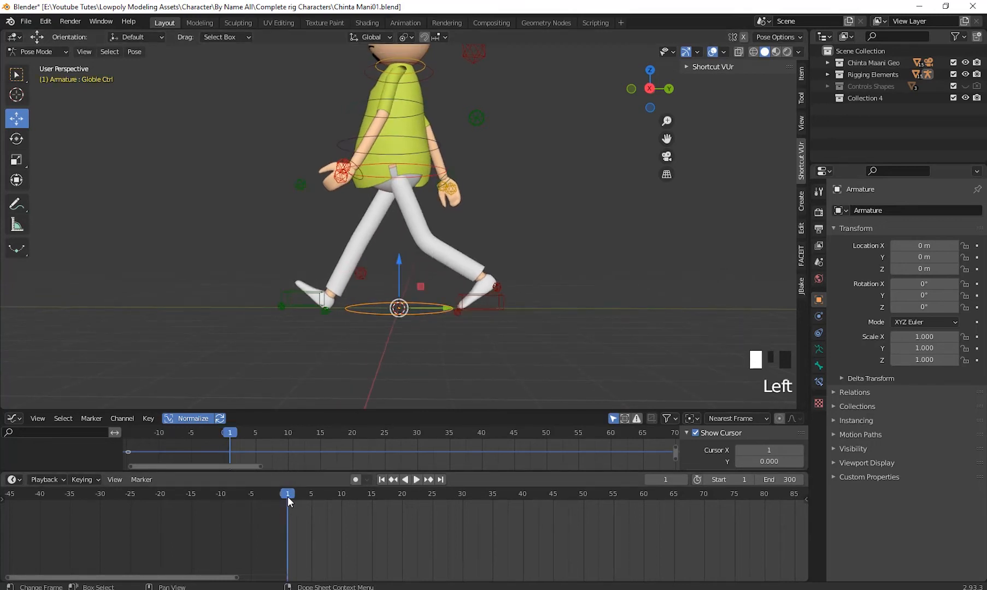
pyautogui.click(288, 497)
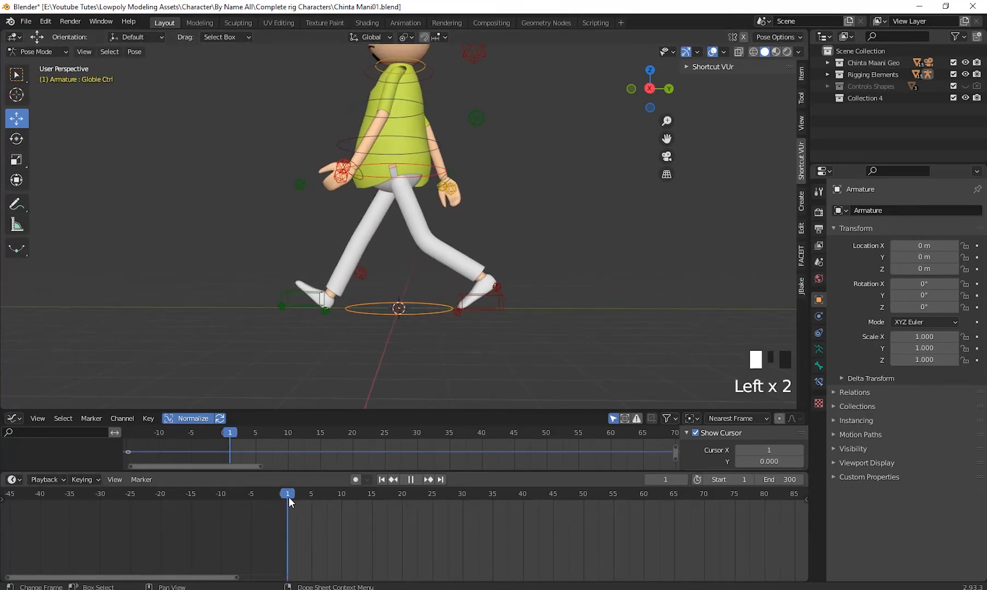
# - Select the HeelUP.L foot control, go to frame 13, and show the control's transform values
pyautogui.click(460, 293)
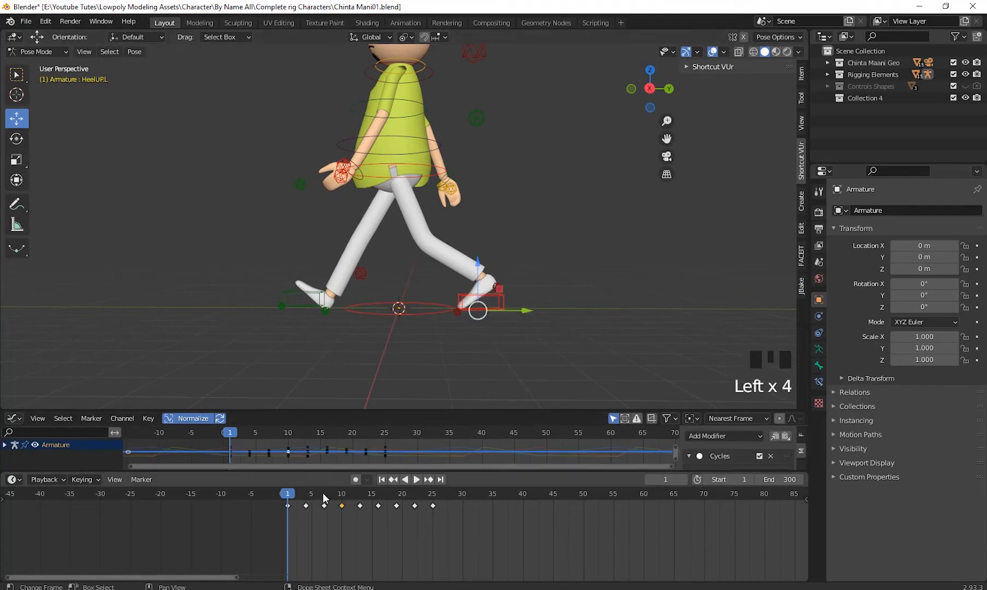
pyautogui.moveTo(289, 497); pyautogui.dragTo(360, 523)
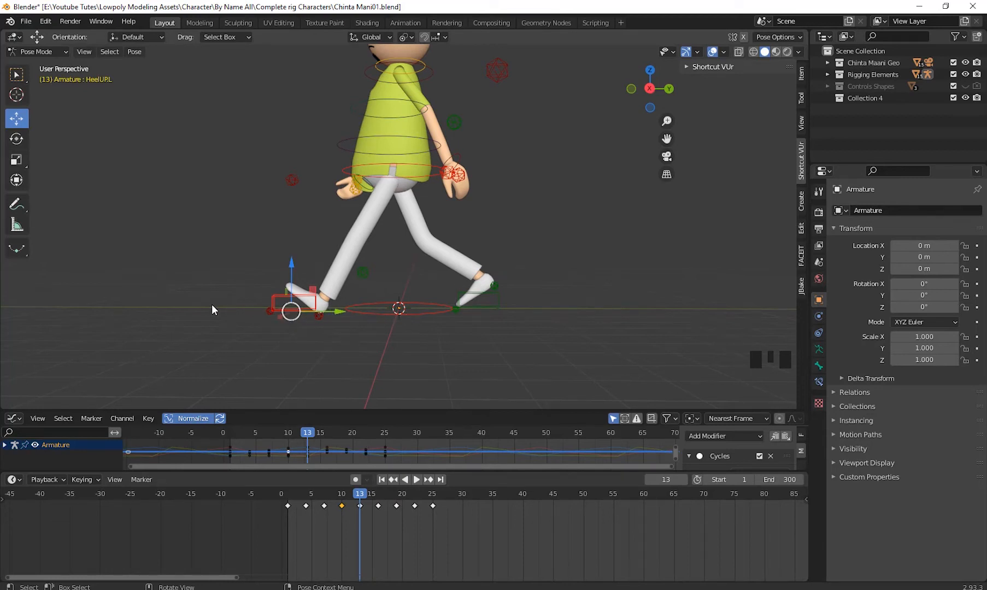
pyautogui.moveTo(438, 358); pyautogui.dragTo(508, 374, button='middle')
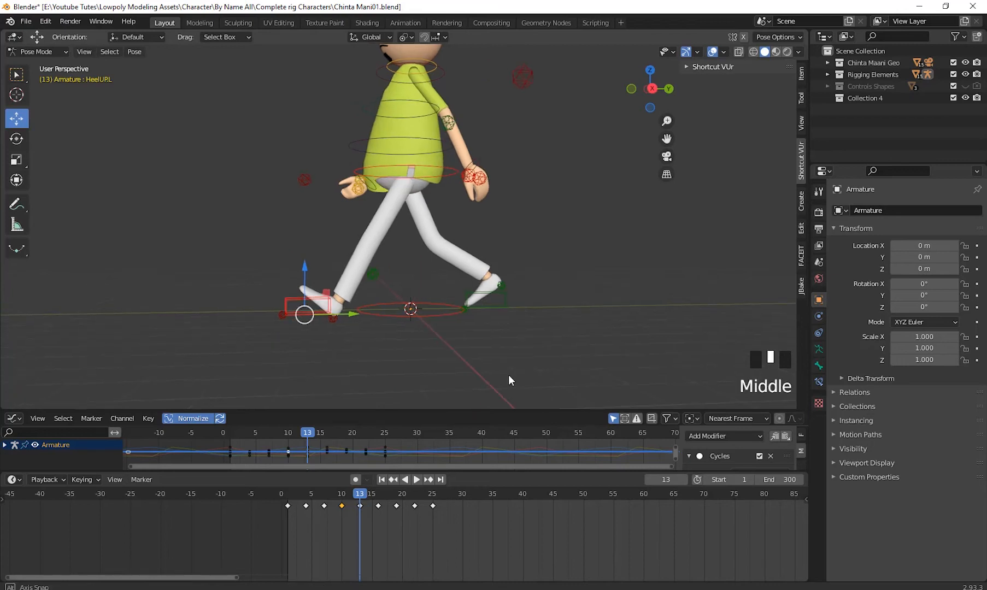
pyautogui.scroll(-2, 491, 323)
pyautogui.moveTo(491, 323); pyautogui.dragTo(513, 349, button='middle')
pyautogui.click(337, 302)
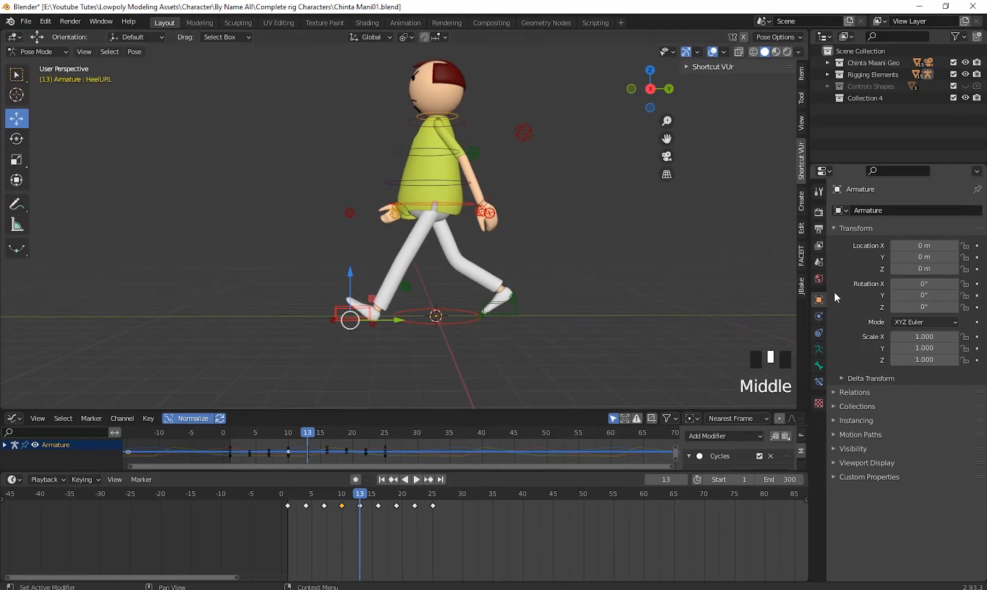
pyautogui.click(800, 80)
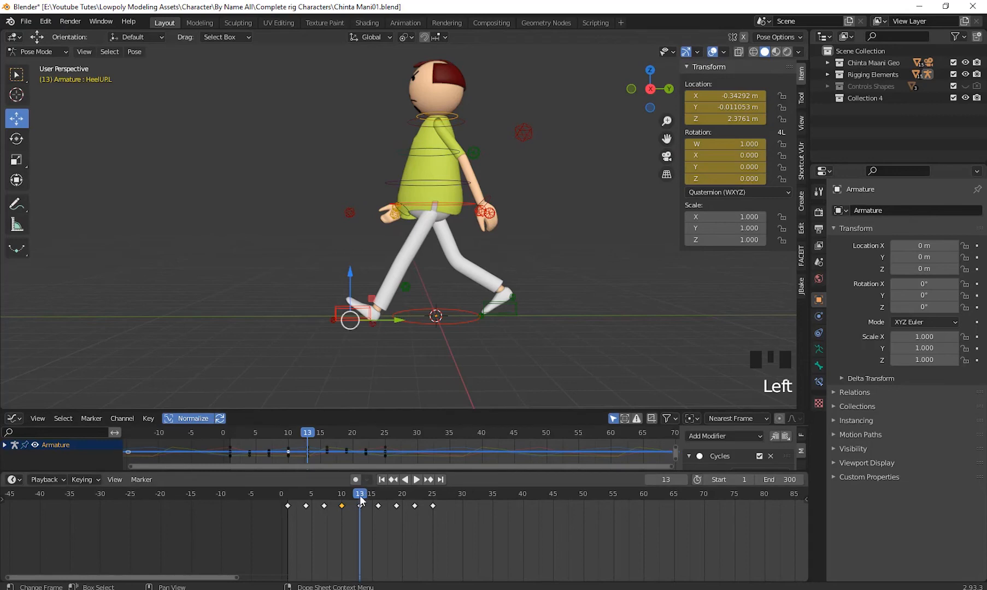
# - Go to frame 11, try changing HeelUP.L's Y and Z locations, and undo both changes
pyautogui.moveTo(360, 506)
pyautogui.mouseDown()
pyautogui.moveTo(289, 508)
pyautogui.moveTo(351, 508)
pyautogui.mouseUp()
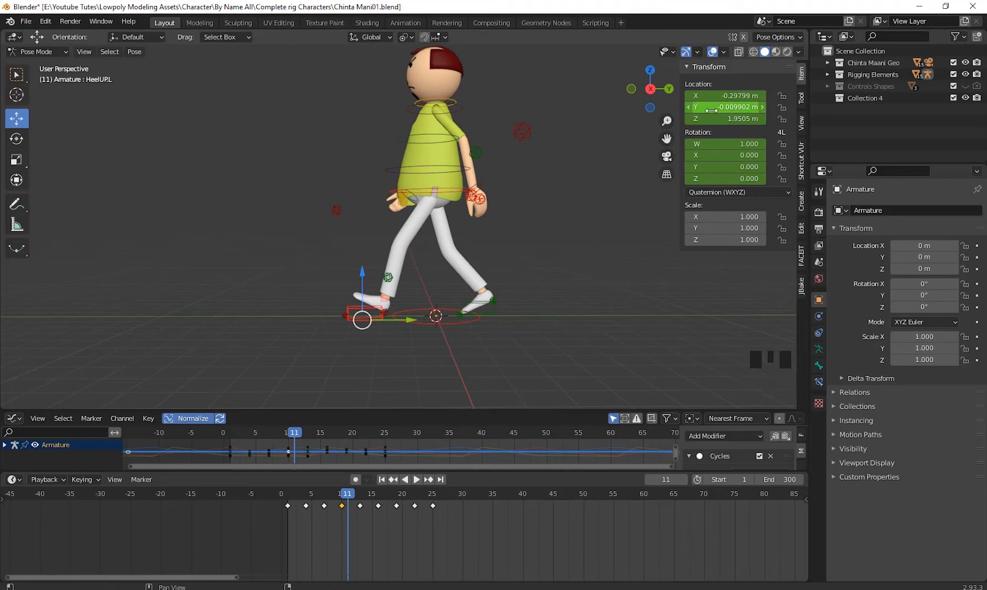
pyautogui.moveTo(726, 108)
pyautogui.mouseDown()
pyautogui.moveTo(747, 107)
pyautogui.moveTo(726, 107)
pyautogui.mouseUp()
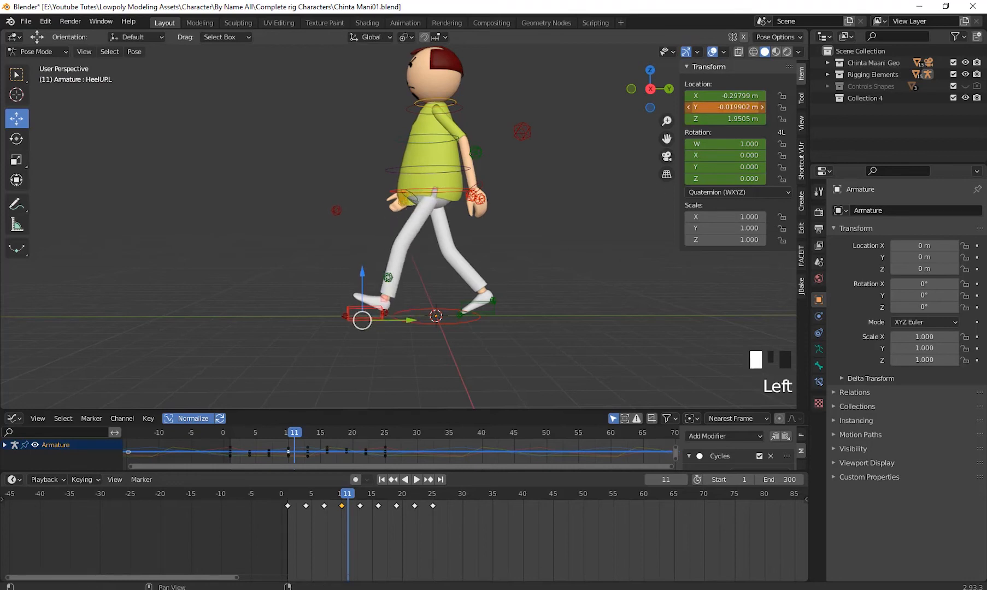
pyautogui.hotkey('ctrl', 'z')
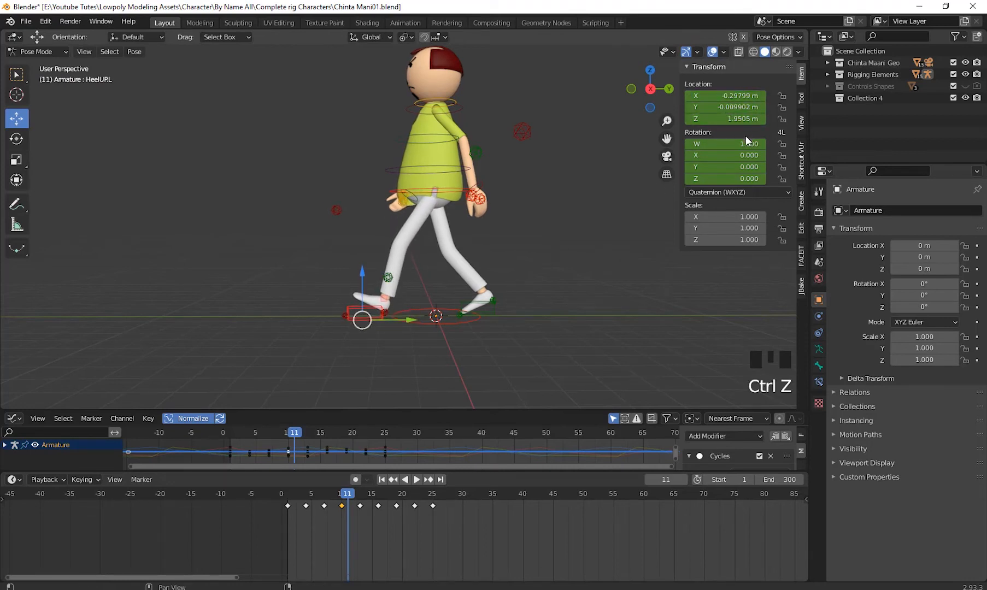
pyautogui.moveTo(723, 119)
pyautogui.mouseDown()
pyautogui.moveTo(743, 118)
pyautogui.moveTo(729, 118)
pyautogui.mouseUp()
pyautogui.hotkey('ctrl', 'z')
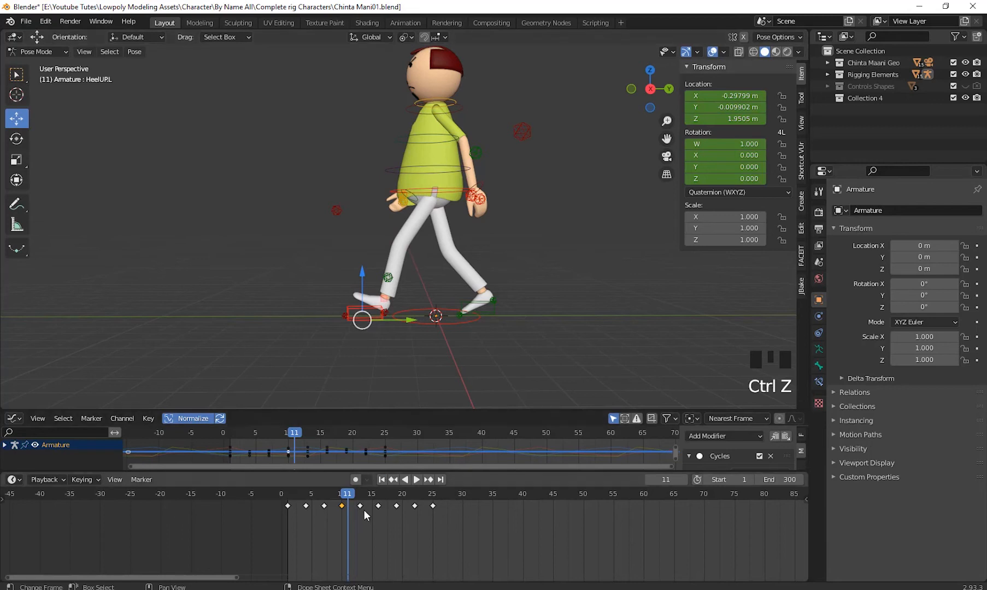
# - Compare HeelUP.L's location values at frame 1 with those at frame 13
pyautogui.click(287, 510)
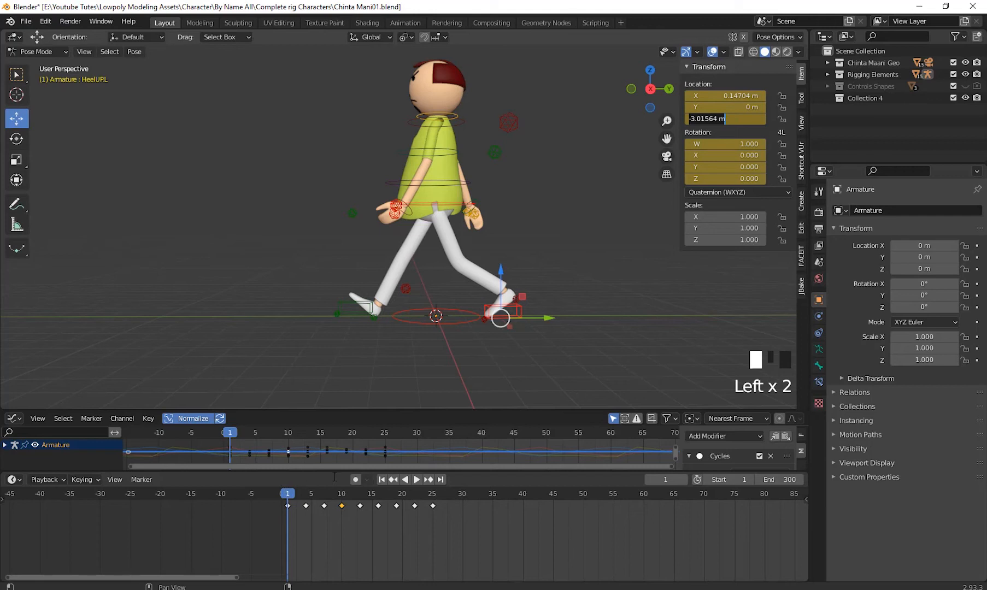
pyautogui.press('Return')
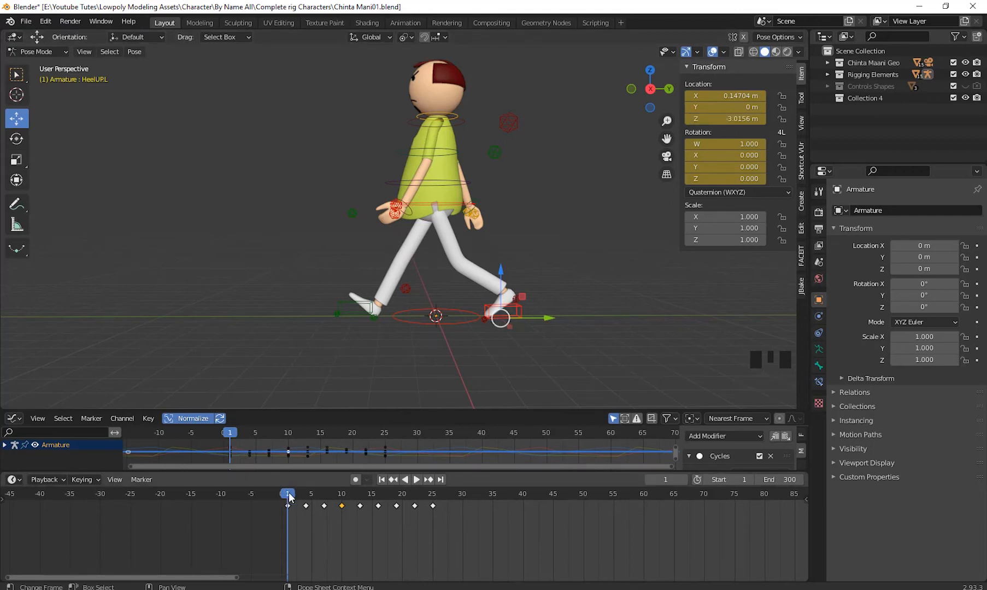
pyautogui.moveTo(290, 498); pyautogui.dragTo(359, 517)
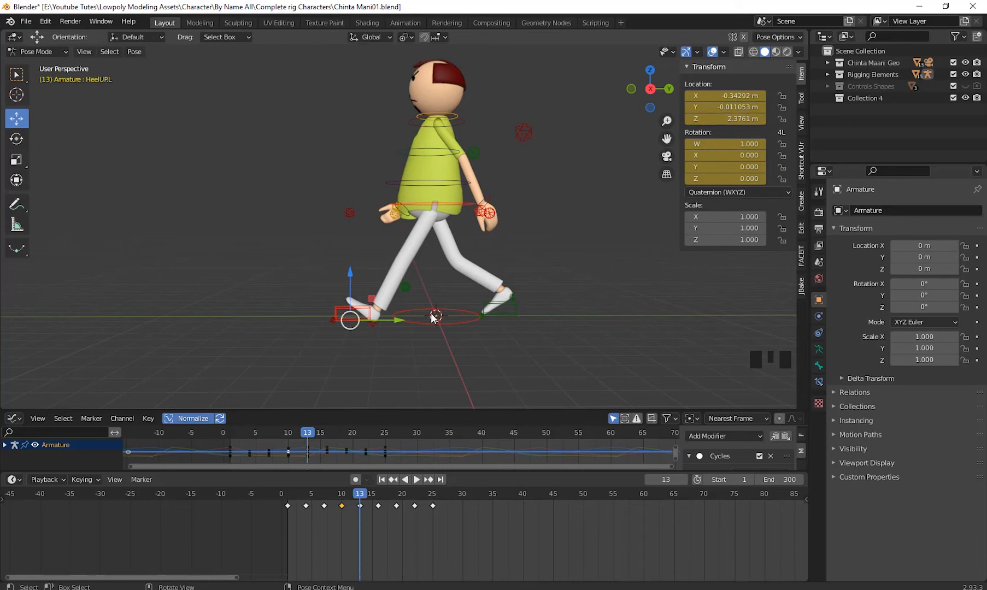
# - In the right orthographic view at frame 13, place the 3D cursor at the HeelUP.L control of the front foot
pyautogui.moveTo(516, 353); pyautogui.dragTo(516, 339, button='middle')
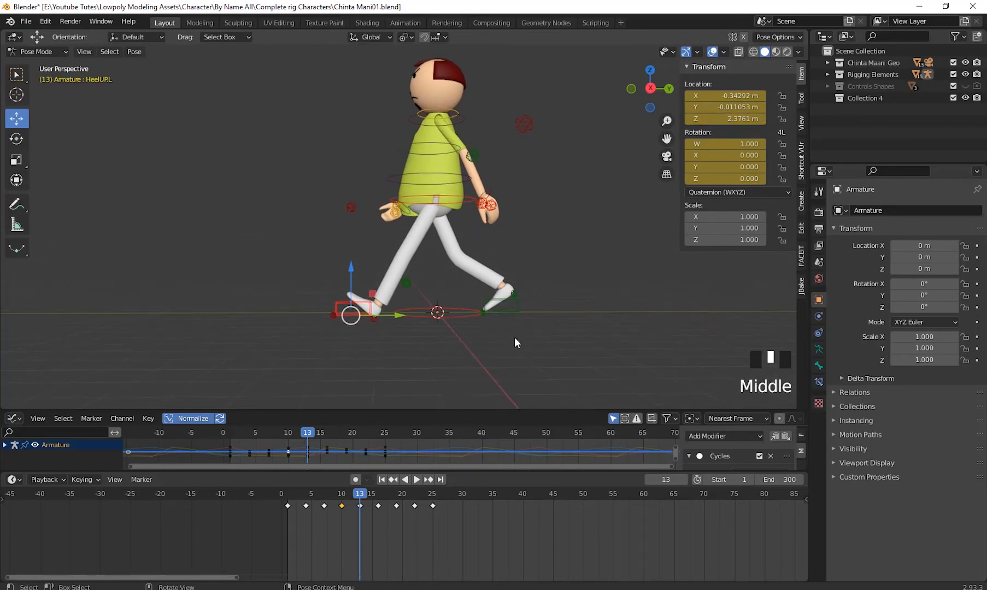
pyautogui.press('KP_3')
pyautogui.scroll(3, 492, 324)
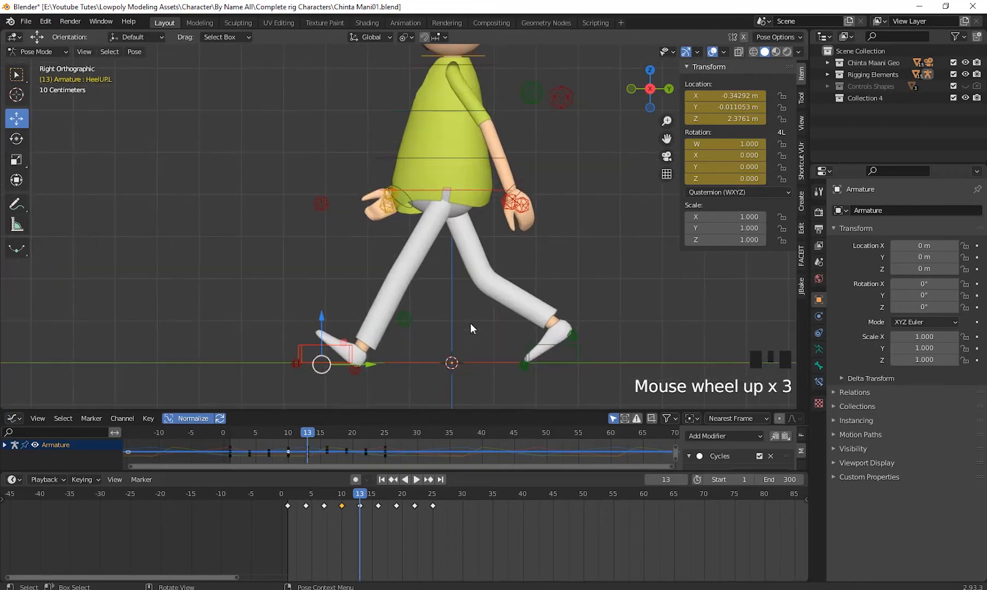
pyautogui.keyDown('shift'); pyautogui.moveTo(427, 144); pyautogui.dragTo(445, 84, button='middle'); pyautogui.keyUp('shift')
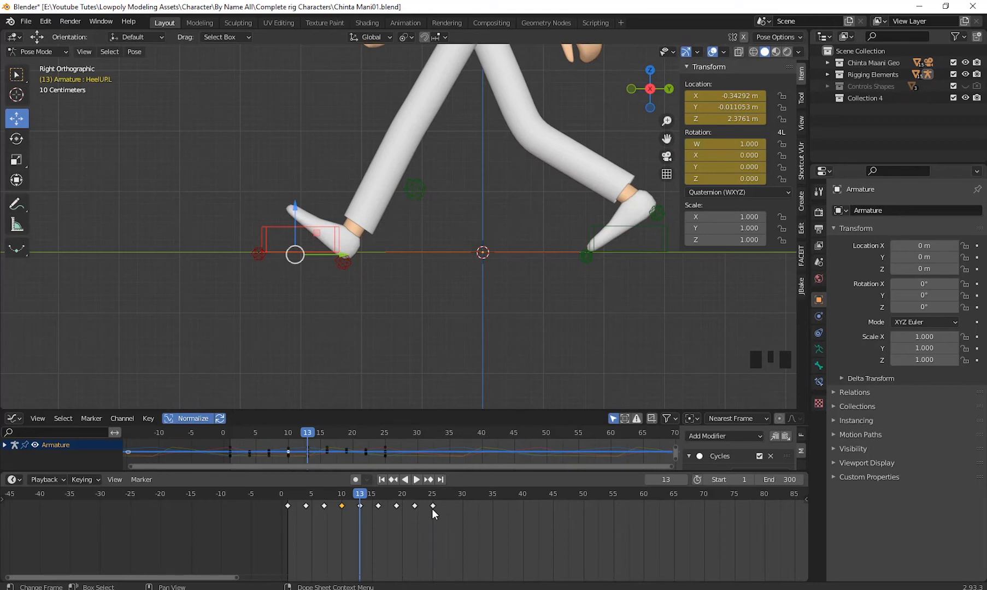
pyautogui.scroll(-2, 435, 328)
pyautogui.keyDown('shift'); pyautogui.moveTo(465, 316); pyautogui.dragTo(462, 281, button='middle'); pyautogui.keyUp('shift')
pyautogui.scroll(1, 472, 336)
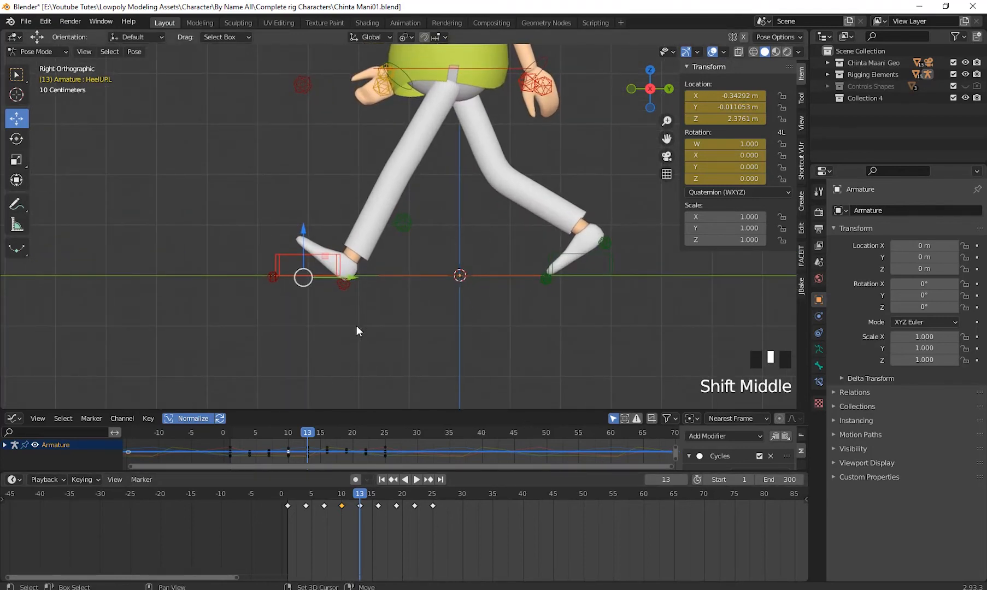
pyautogui.keyDown('shift'); pyautogui.moveTo(357, 331); pyautogui.dragTo(381, 334, button='middle'); pyautogui.keyUp('shift')
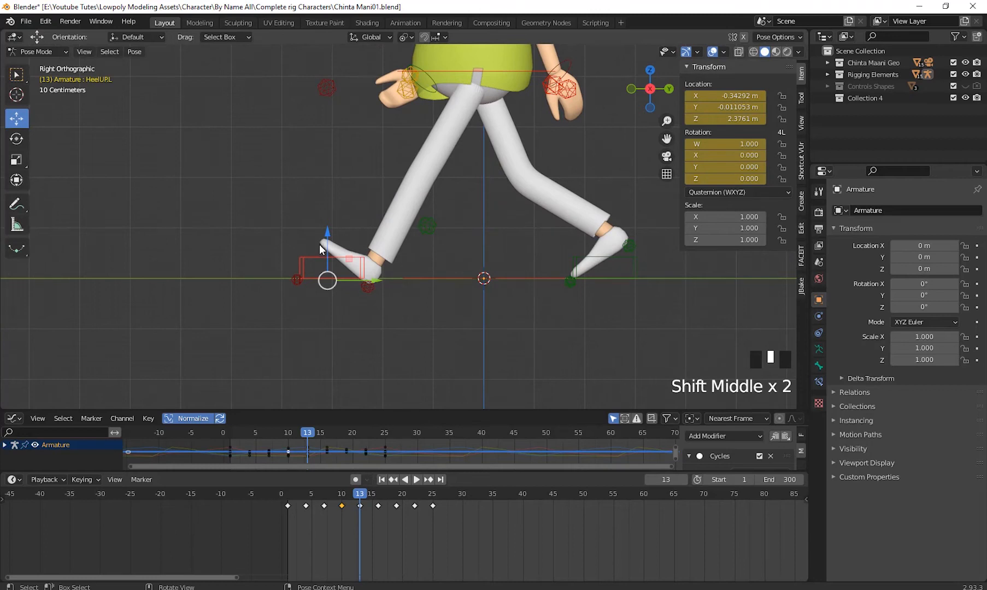
pyautogui.keyDown('shift'); pyautogui.rightClick(322, 280); pyautogui.keyUp('shift')
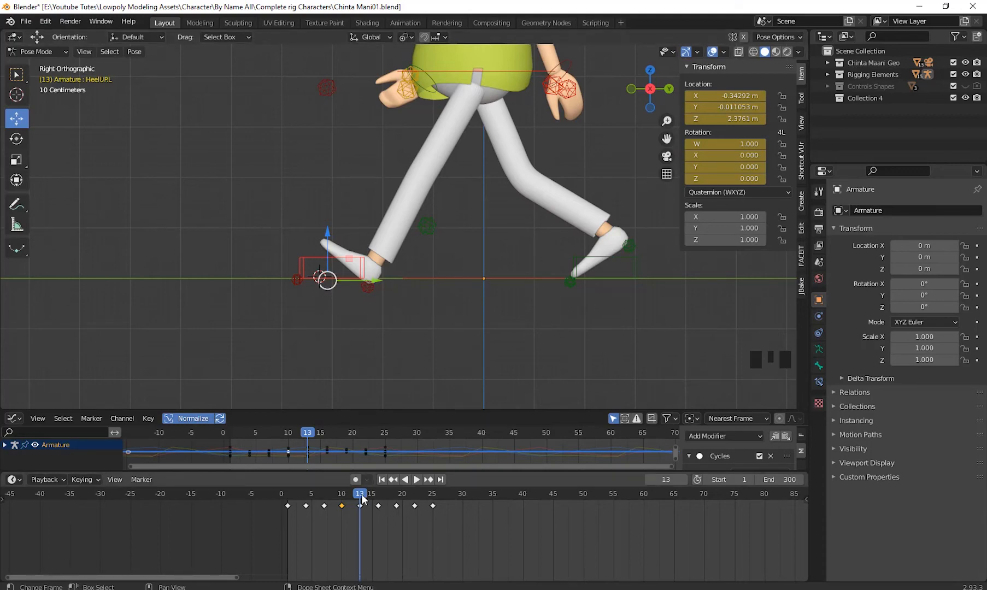
# - Return to frame 1, select the Globle Ctrl ring under the feet, and insert a Location keyframe
pyautogui.moveTo(362, 499); pyautogui.dragTo(287, 520)
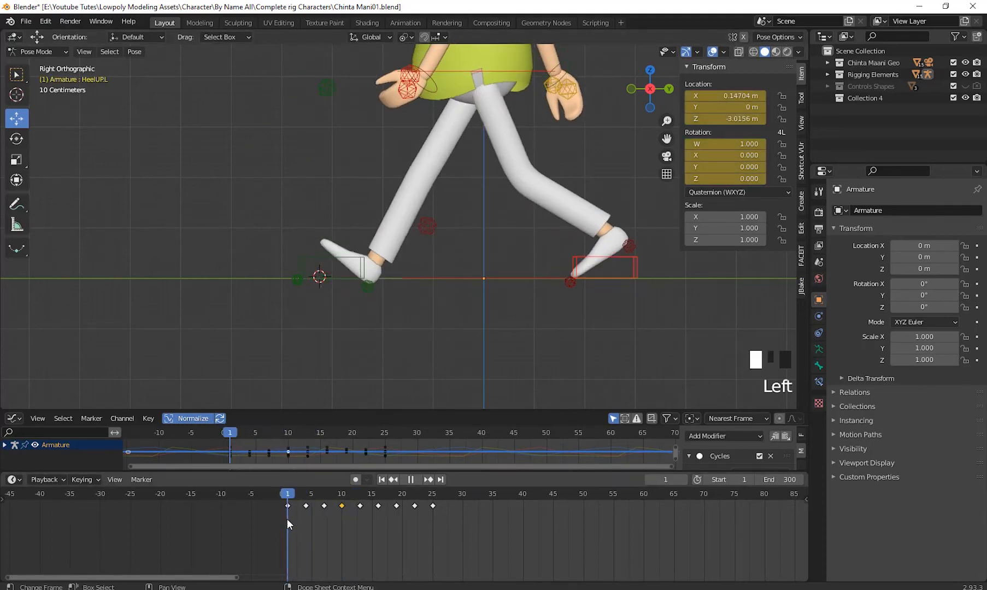
pyautogui.scroll(-2, 486, 306)
pyautogui.moveTo(487, 306)
pyautogui.mouseDown(button='middle')
pyautogui.moveTo(481, 329)
pyautogui.moveTo(493, 310)
pyautogui.mouseUp(button='middle')
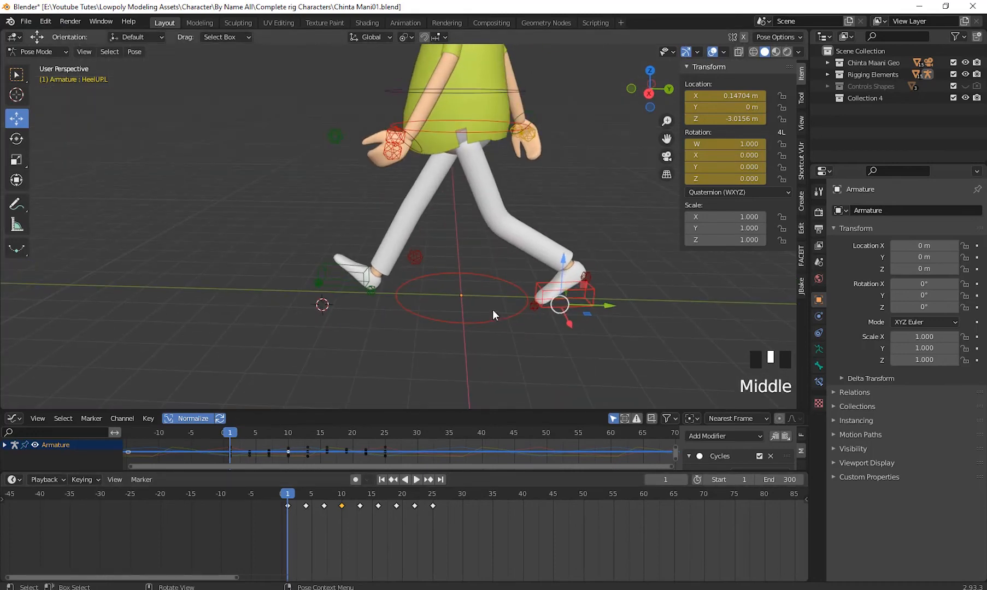
pyautogui.click(502, 367)
pyautogui.moveTo(503, 367); pyautogui.dragTo(513, 359, button='middle')
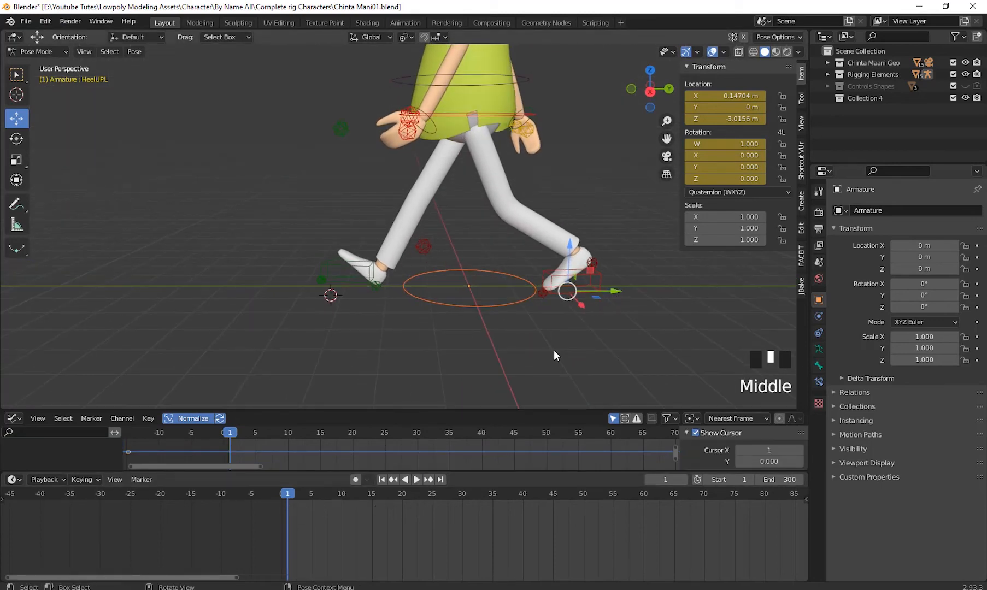
pyautogui.click(502, 306)
pyautogui.click(503, 306)
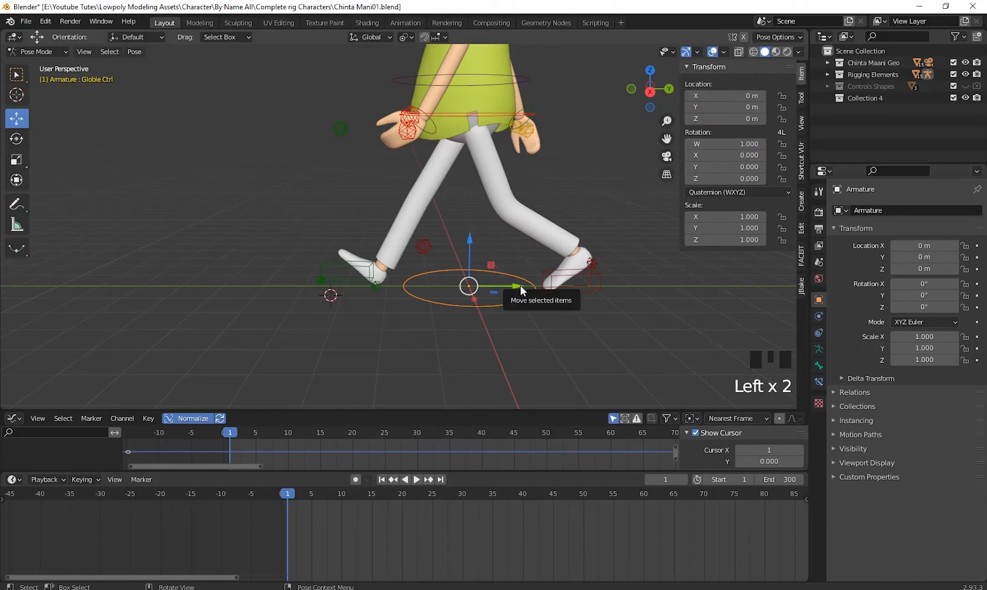
pyautogui.moveTo(500, 365); pyautogui.dragTo(476, 376, button='middle')
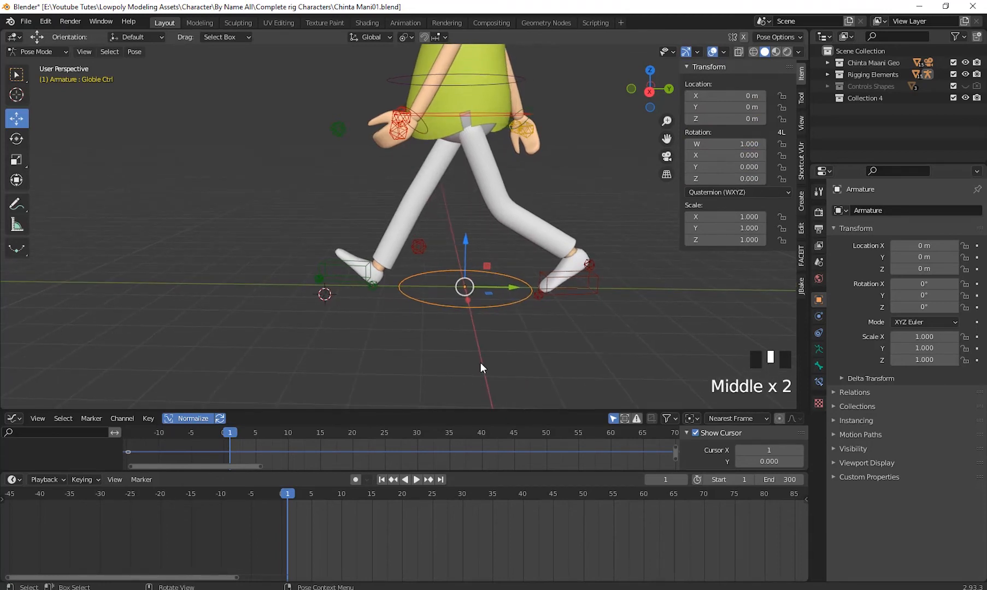
pyautogui.press('i')
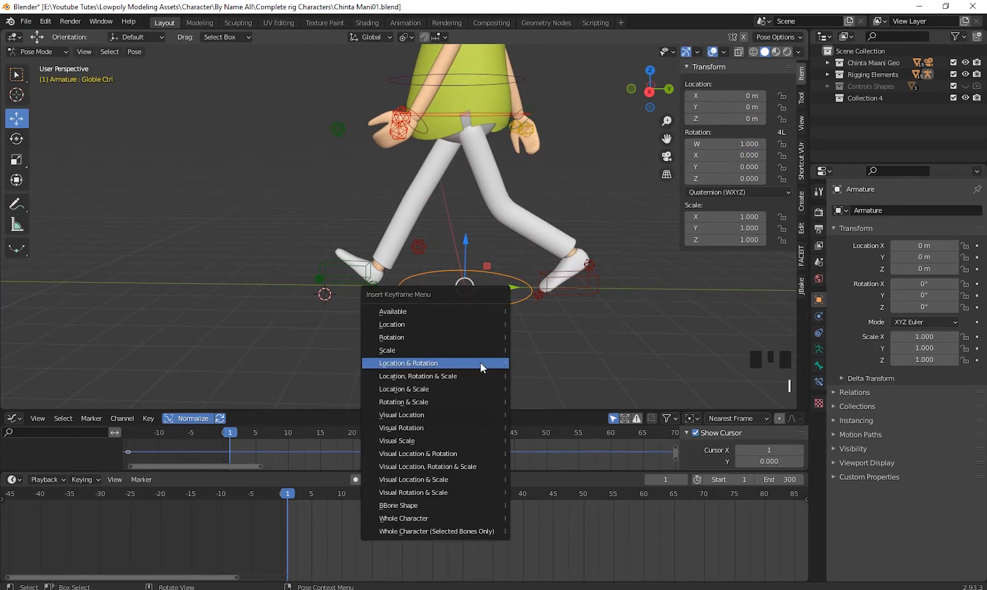
pyautogui.click(429, 320)
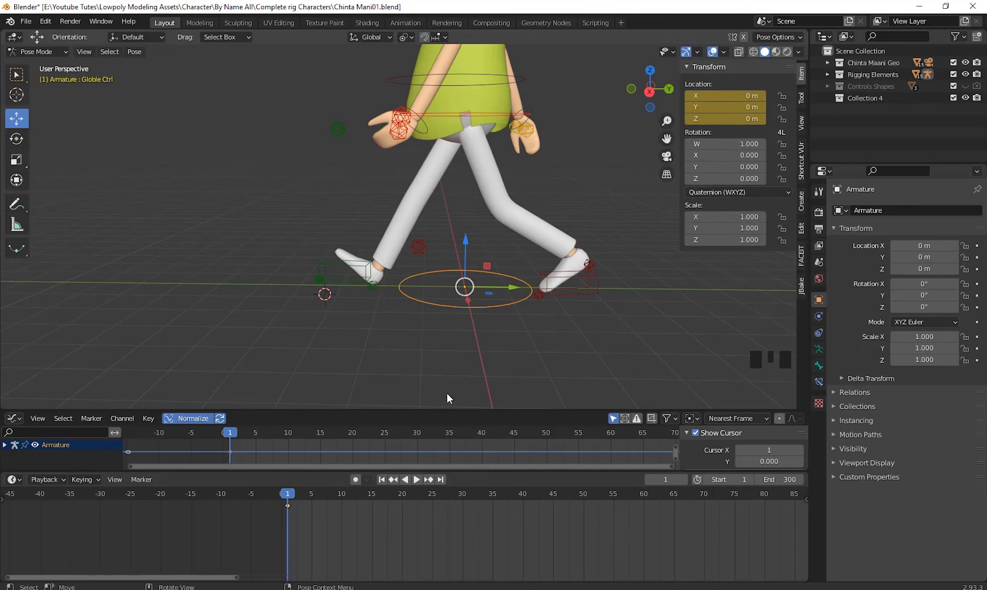
# - Try moving the Globle Ctrl ring along Y to the 3D cursor at frame 13 without keyframing it
pyautogui.moveTo(449, 396)
pyautogui.mouseDown(button='middle')
pyautogui.moveTo(485, 358)
pyautogui.moveTo(441, 383)
pyautogui.mouseUp(button='middle')
pyautogui.moveTo(287, 501); pyautogui.dragTo(361, 516)
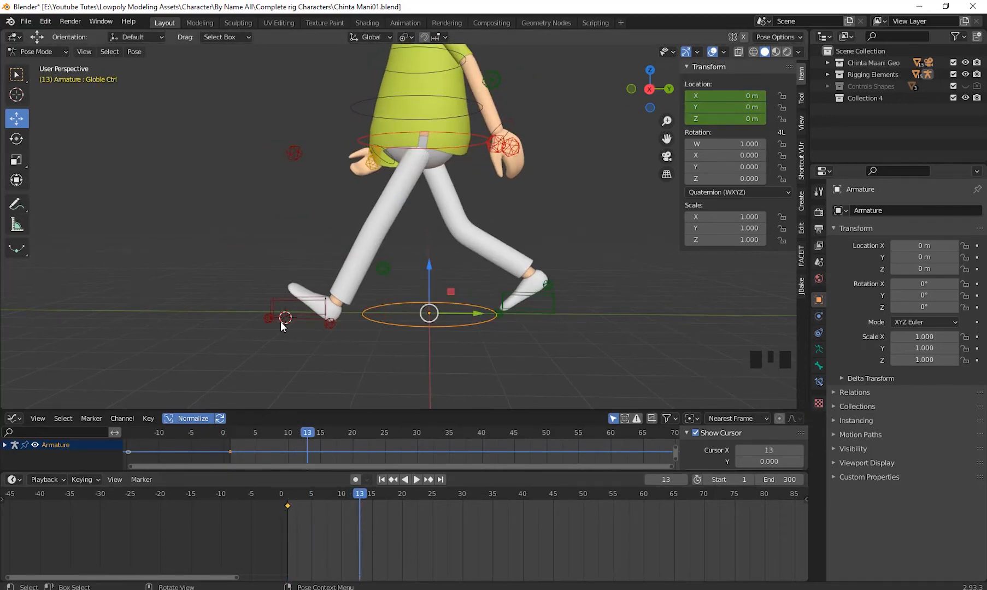
pyautogui.press('KP_3')
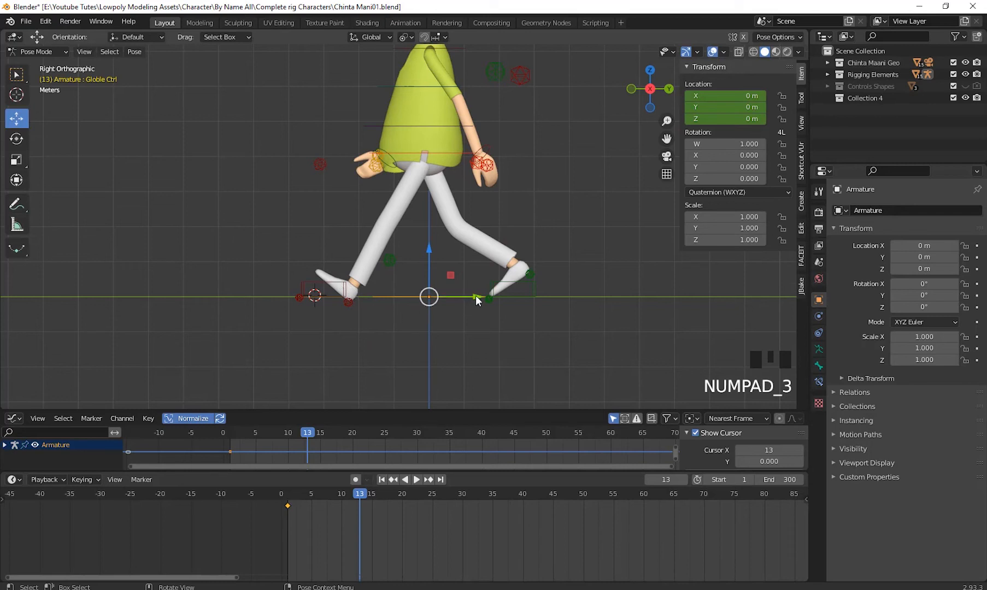
pyautogui.moveTo(476, 300); pyautogui.dragTo(377, 303)
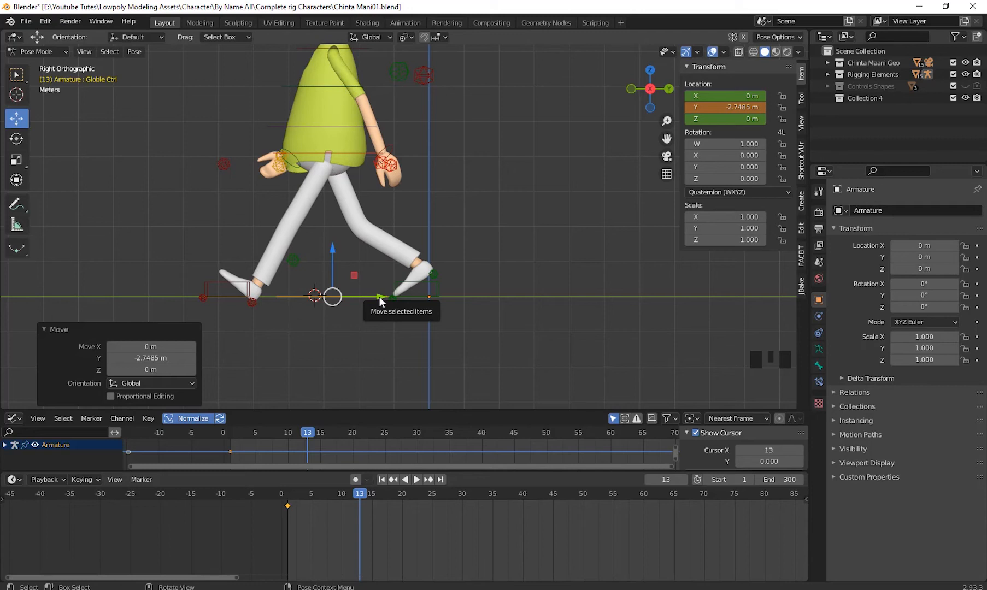
pyautogui.press('g')
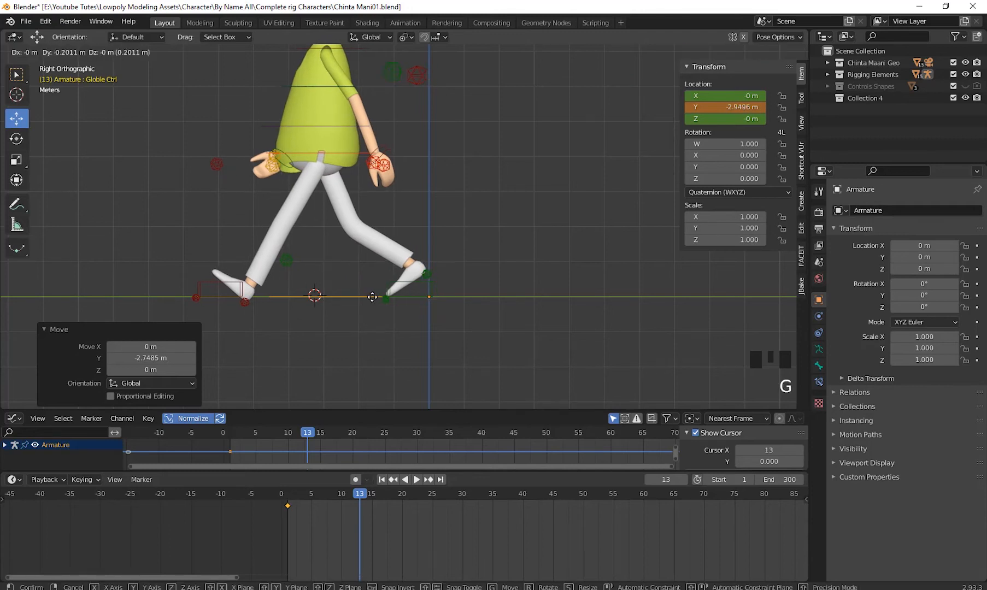
pyautogui.click(369, 297)
pyautogui.moveTo(370, 297); pyautogui.dragTo(364, 299)
pyautogui.click(363, 299)
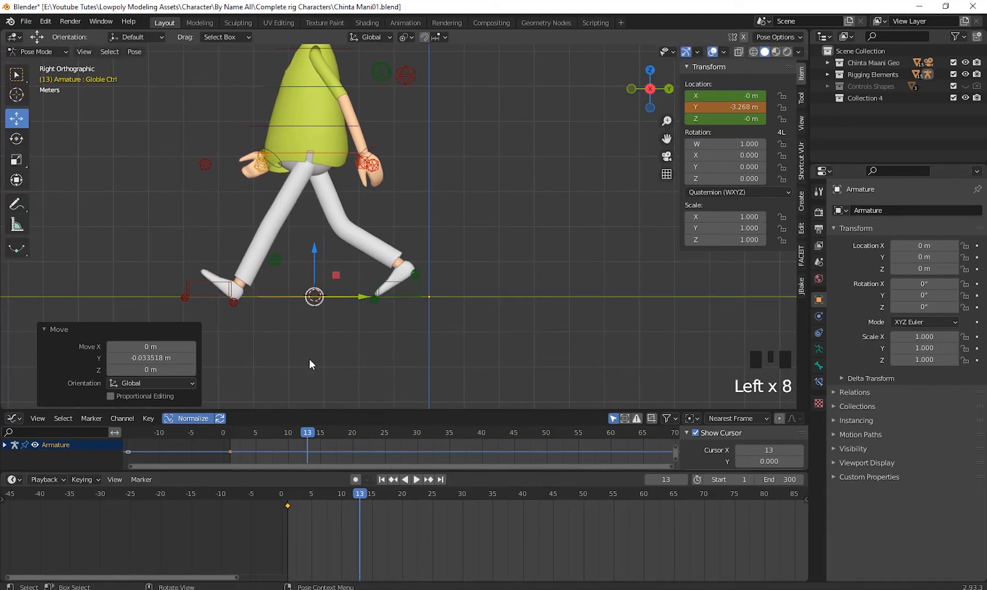
pyautogui.click(361, 494)
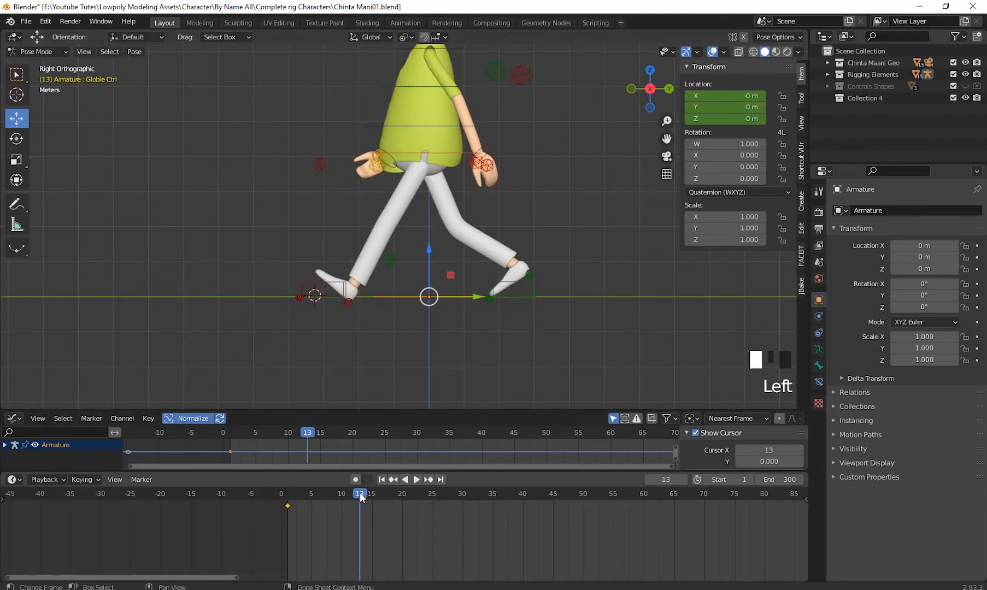
# - At frame 13, move Globle Ctrl along Y to the 3D cursor, about -3.268 m, key its Location, and scrub back to frame 1
pyautogui.moveTo(285, 505); pyautogui.dragTo(358, 516)
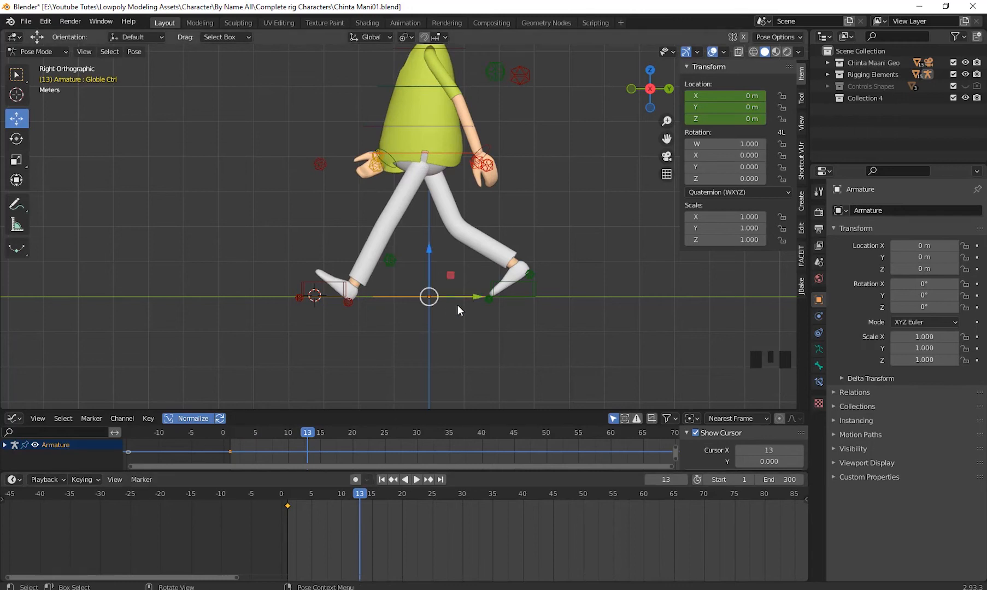
pyautogui.moveTo(477, 300); pyautogui.dragTo(366, 296)
pyautogui.click(367, 295)
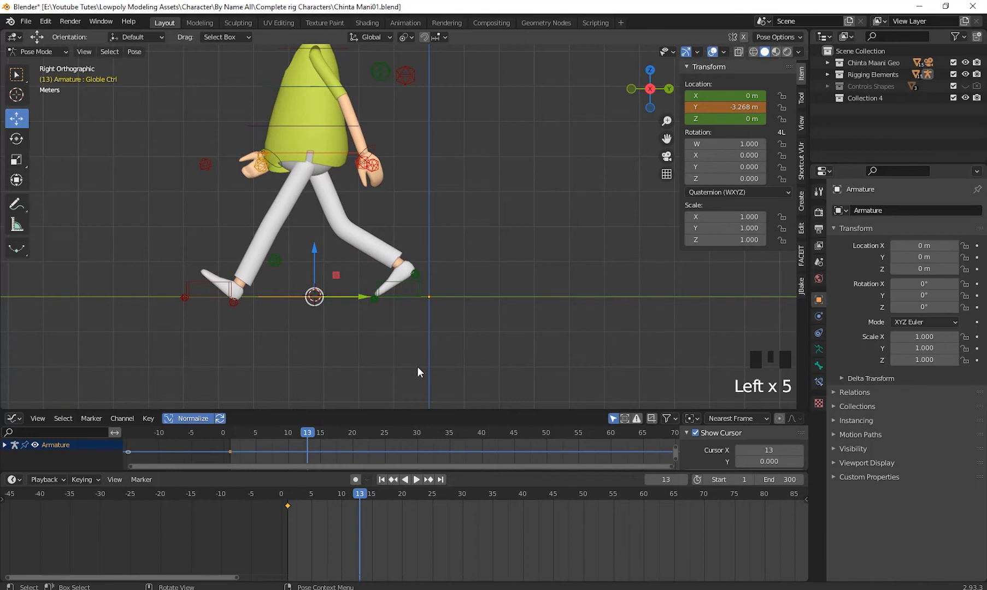
pyautogui.press('i')
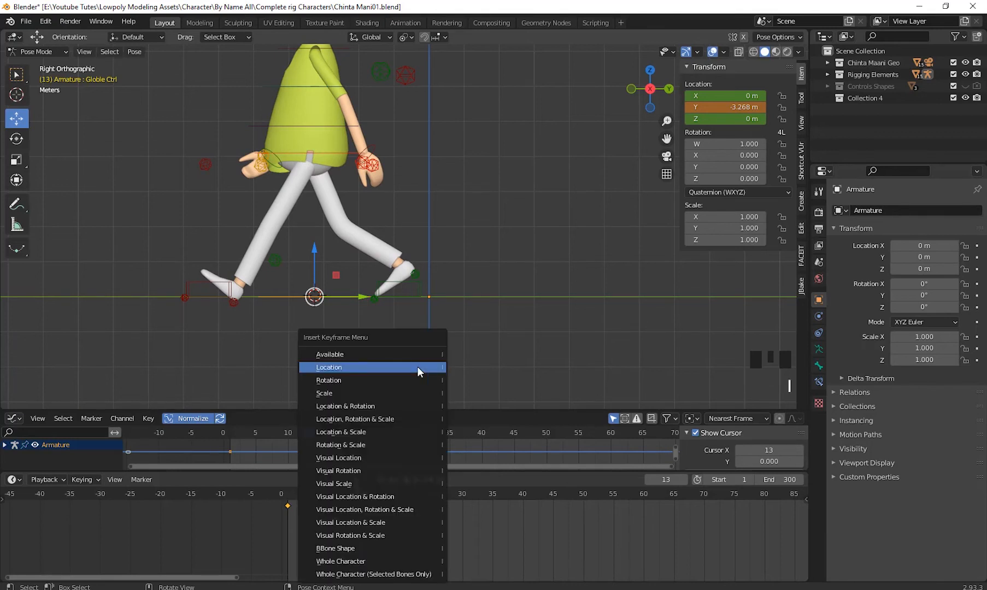
pyautogui.click(417, 367)
pyautogui.moveTo(362, 497); pyautogui.dragTo(290, 559)
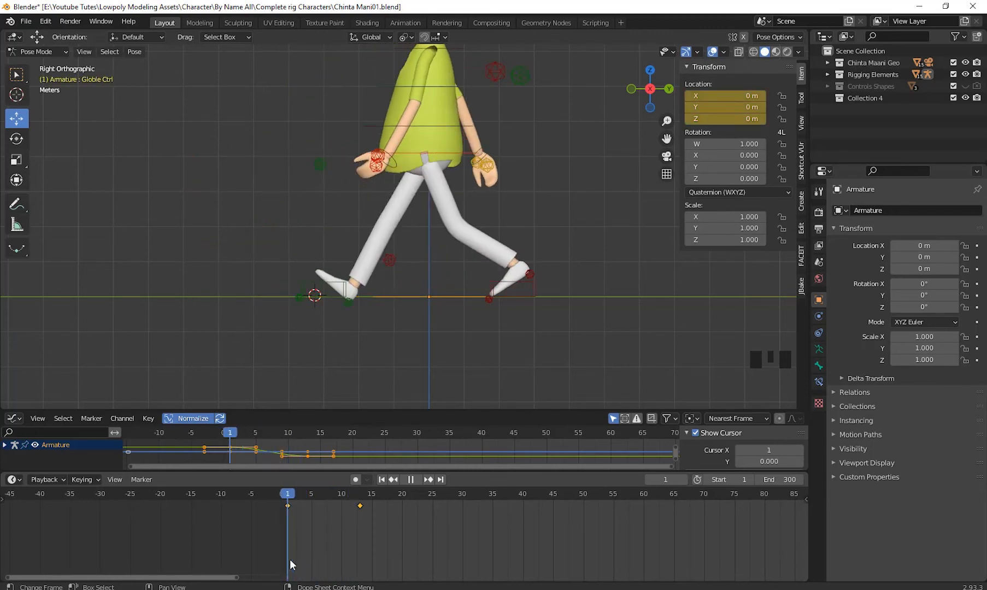
# - Enlarge the Graph Editor, try shortening the incoming handle of the Y curve's frame 13 key, and undo the handle change
pyautogui.moveTo(376, 412); pyautogui.dragTo(408, 271)
pyautogui.click(353, 424)
pyautogui.click(308, 412)
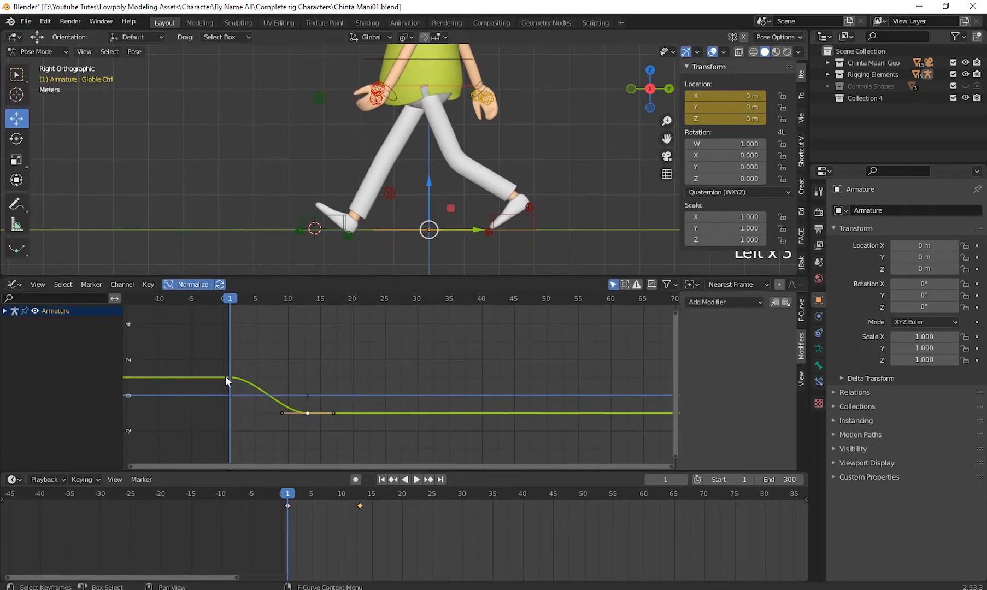
pyautogui.moveTo(281, 413); pyautogui.dragTo(303, 413)
pyautogui.hotkey('ctrl', 'z')
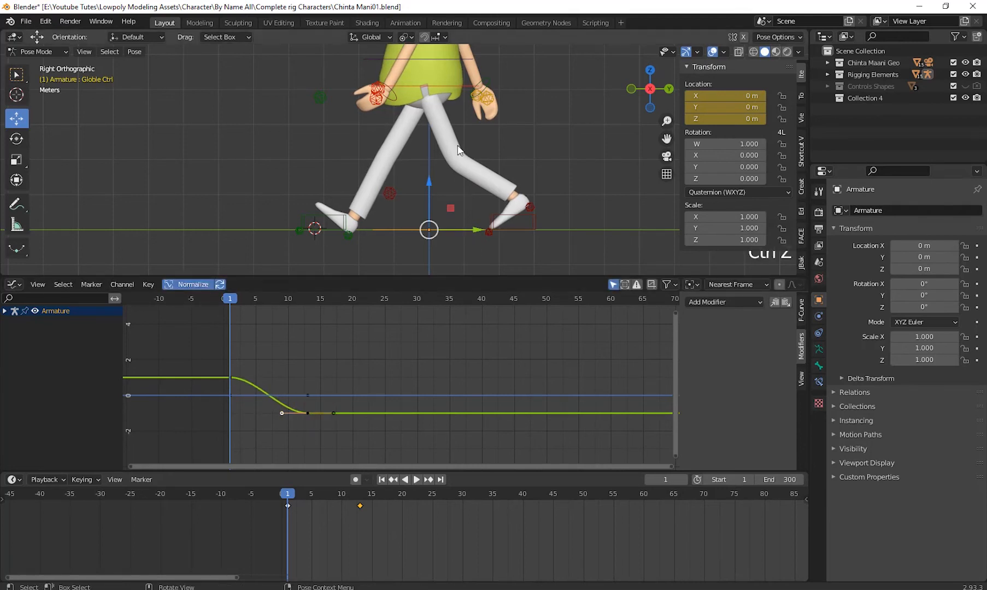
# - Scrub from frame 1 to 14, select both keys of Globle Ctrl's Y location curve, and set their interpolation to Linear
pyautogui.moveTo(459, 150); pyautogui.dragTo(410, 166, button='middle')
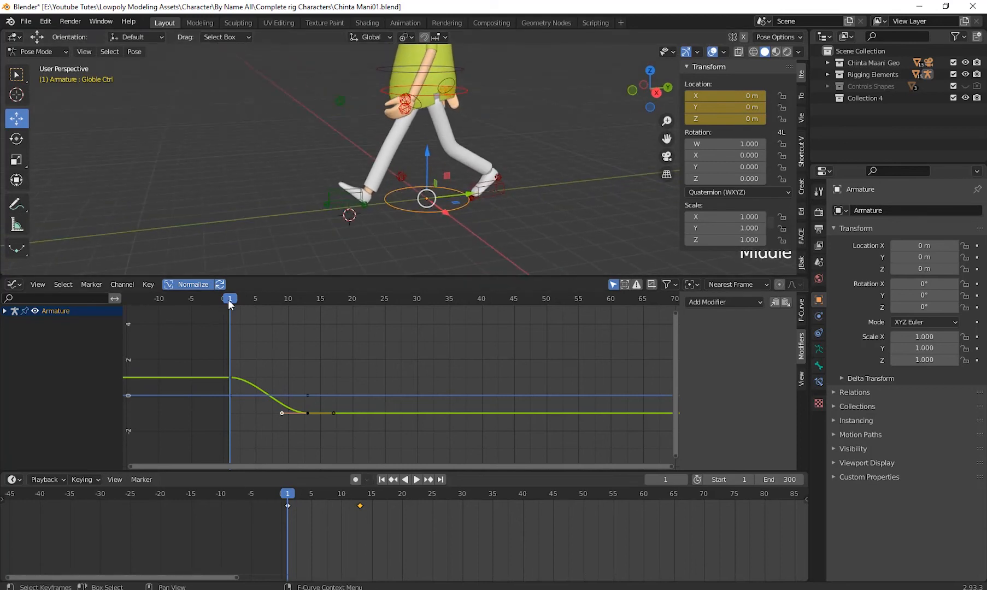
pyautogui.moveTo(229, 300); pyautogui.dragTo(315, 358)
pyautogui.click(230, 377)
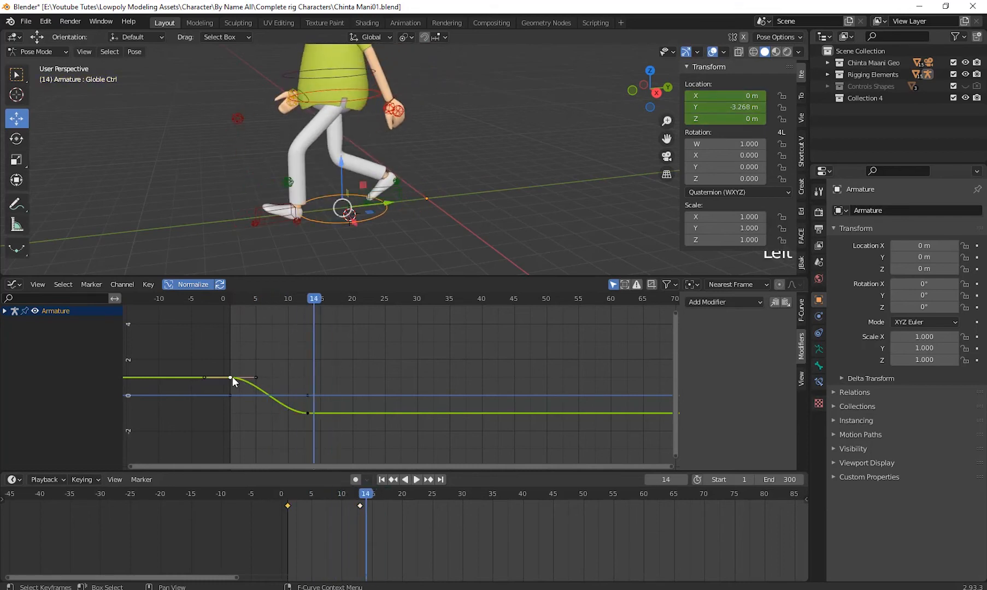
pyautogui.keyDown('shift'); pyautogui.click(304, 415); pyautogui.keyUp('shift')
pyautogui.rightClick(338, 355)
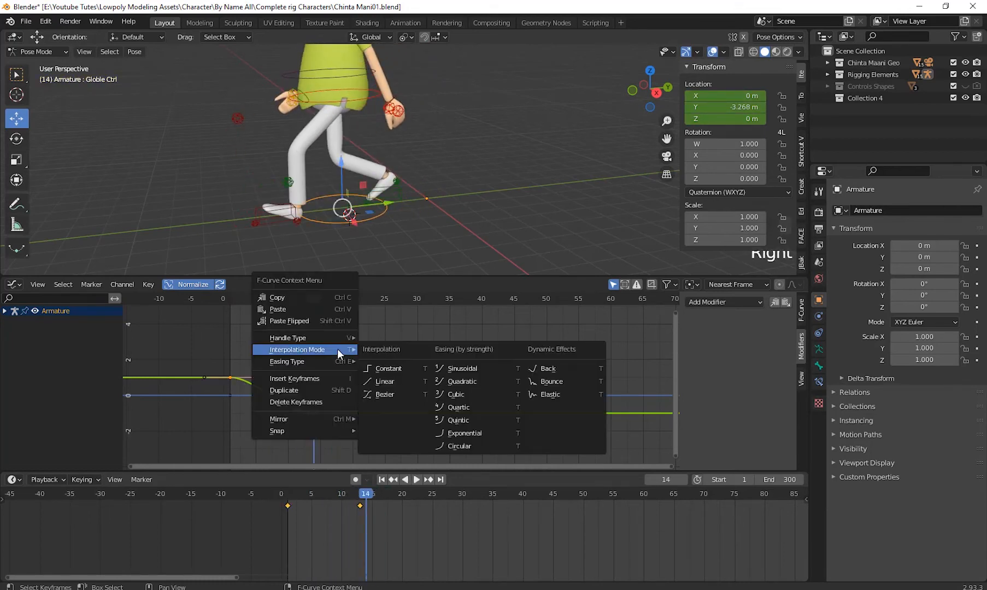
pyautogui.click(385, 381)
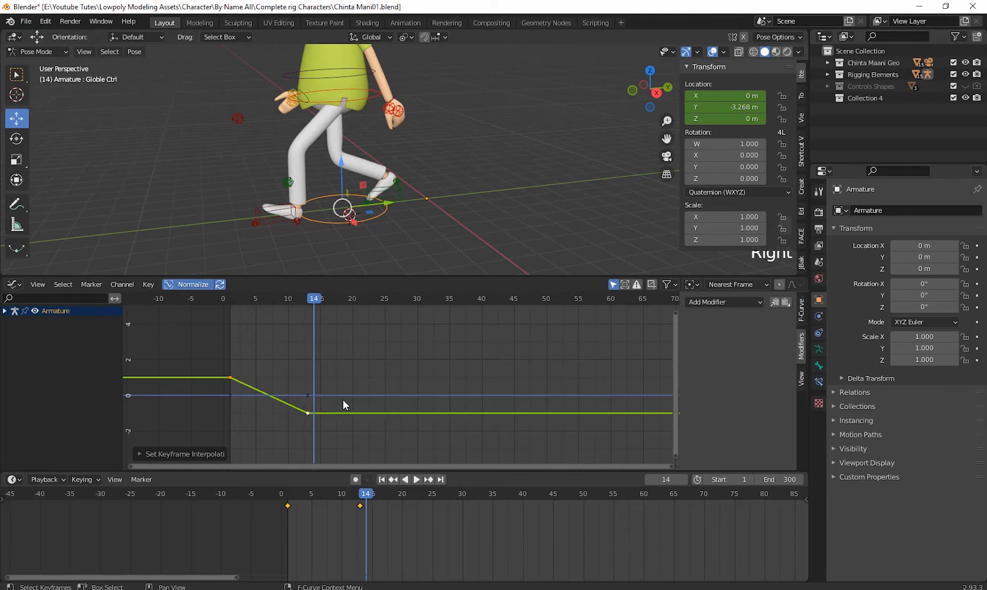
# - Go to frame 13 and add a Cycles modifier to Globle Ctrl's Y location curve
pyautogui.moveTo(315, 301); pyautogui.dragTo(307, 362)
pyautogui.scroll(-1, 391, 378)
pyautogui.keyDown('shift'); pyautogui.moveTo(394, 379); pyautogui.dragTo(238, 355, button='middle'); pyautogui.keyUp('shift')
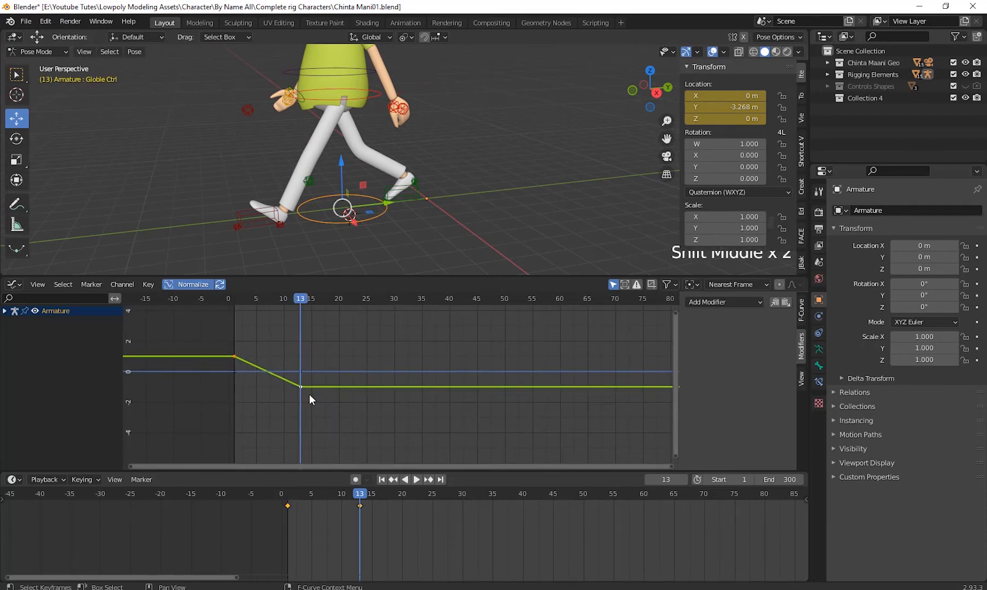
pyautogui.click(708, 302)
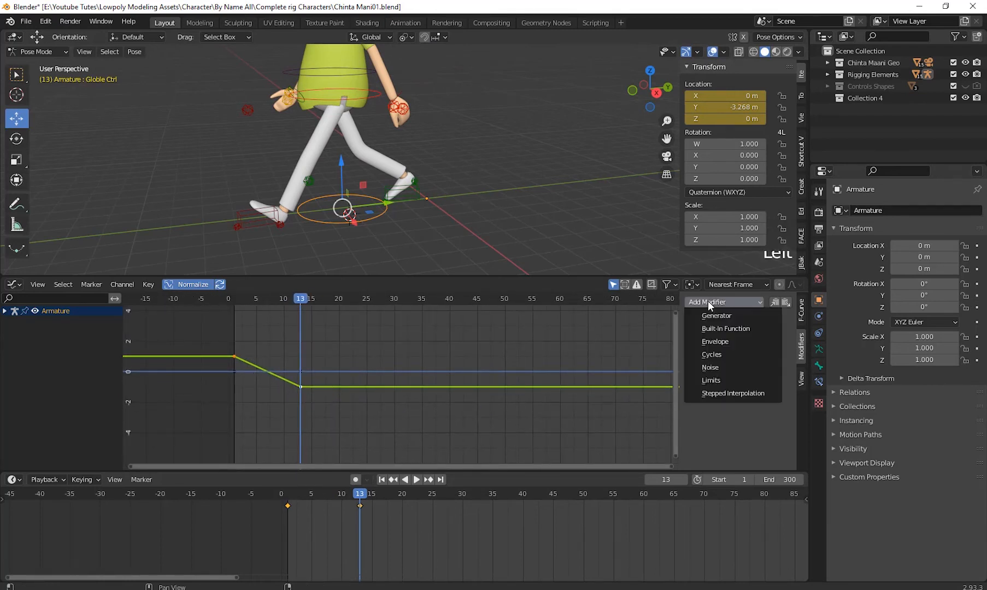
pyautogui.click(732, 354)
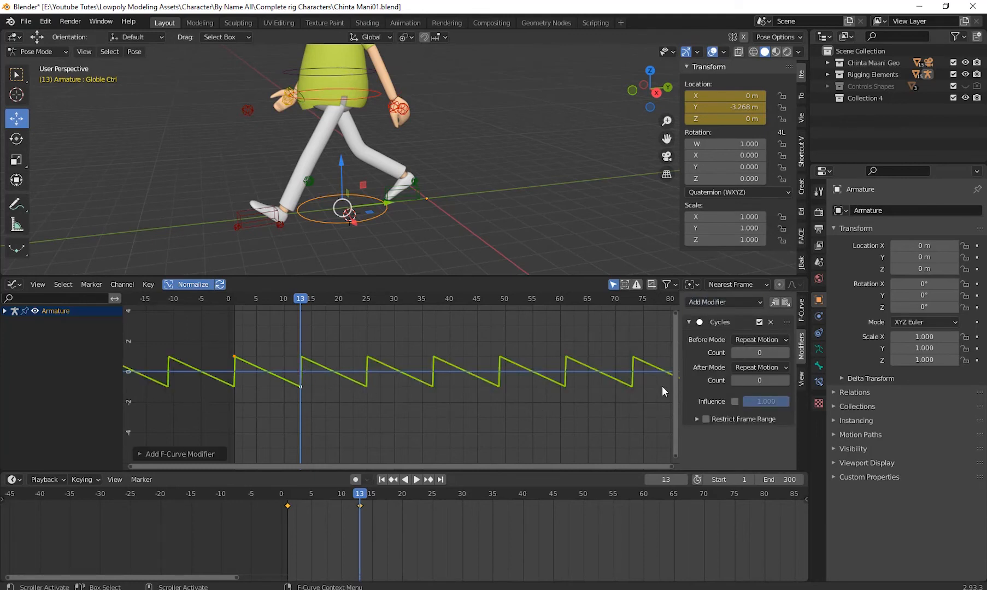
# - Play the walk animation from frame 1, stop it, and return to the first frame
pyautogui.moveTo(299, 299); pyautogui.dragTo(235, 326)
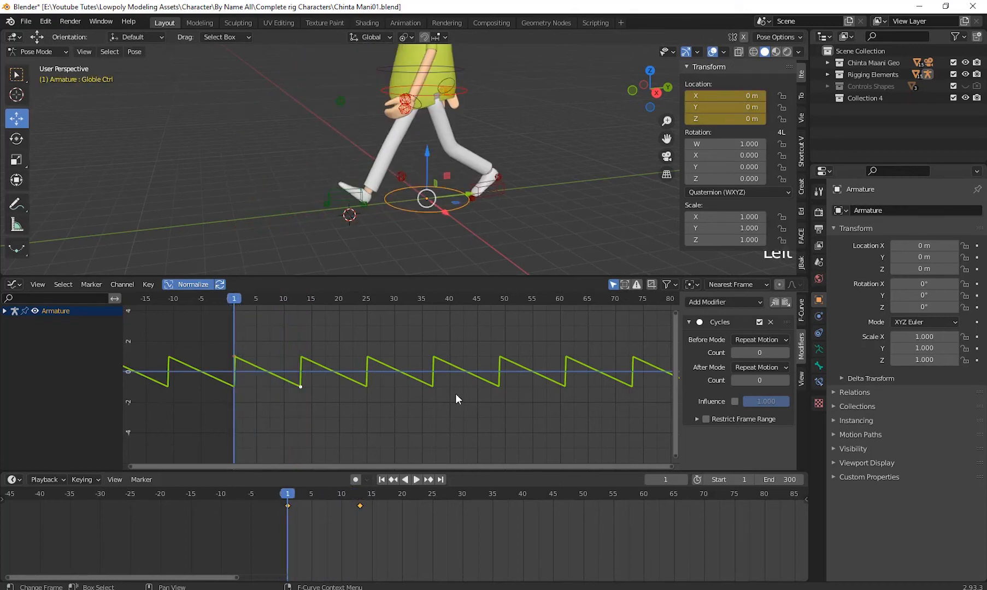
pyautogui.scroll(-3, 528, 196)
pyautogui.press('space')
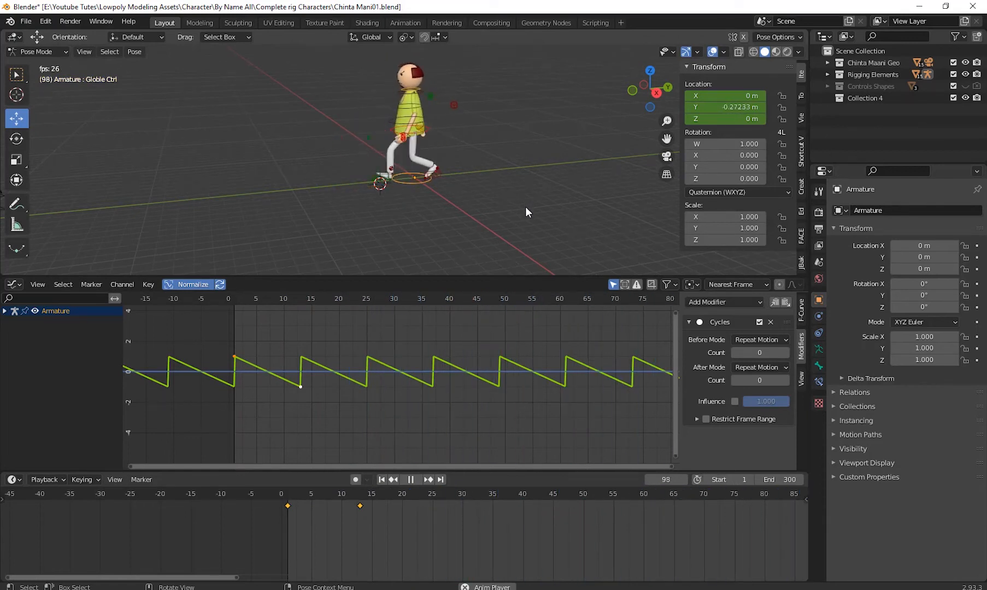
pyautogui.press('space')
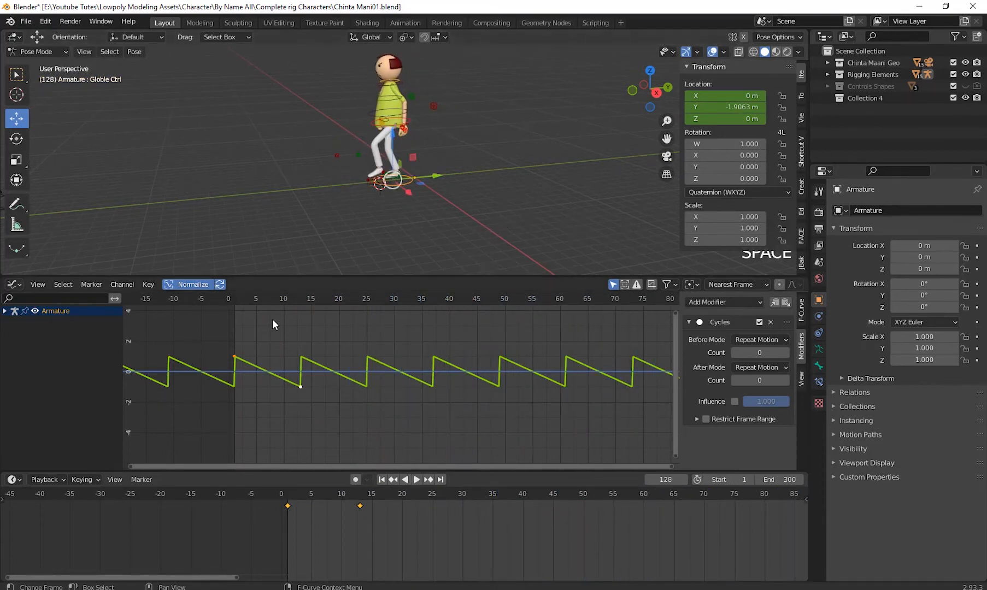
pyautogui.click(382, 480)
# - Select the frame 13 key of Globle Ctrl's Y location curve and examine how the cycled curve repeats
pyautogui.scroll(3, 377, 359)
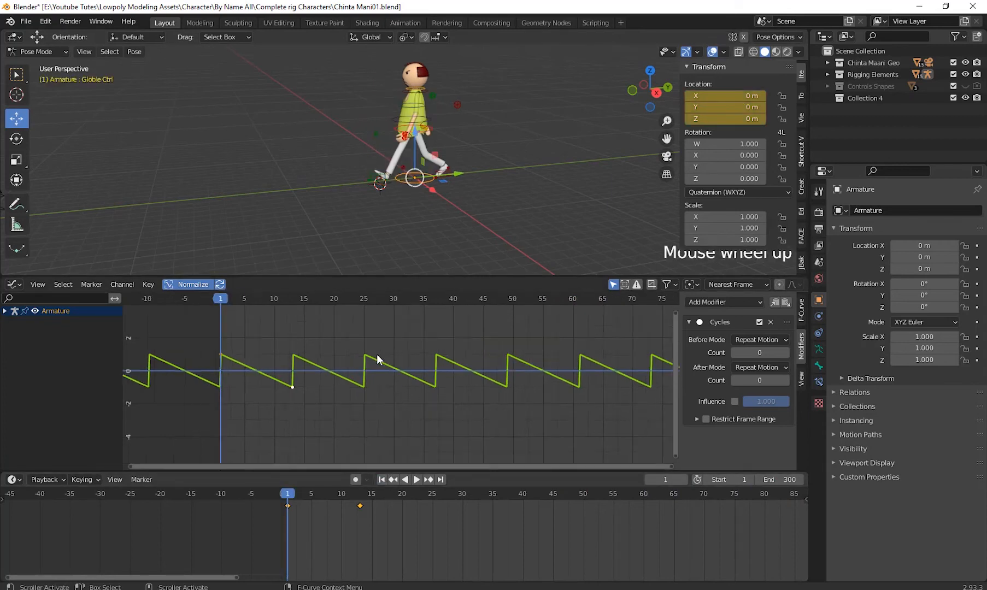
pyautogui.click(409, 420)
pyautogui.click(361, 404)
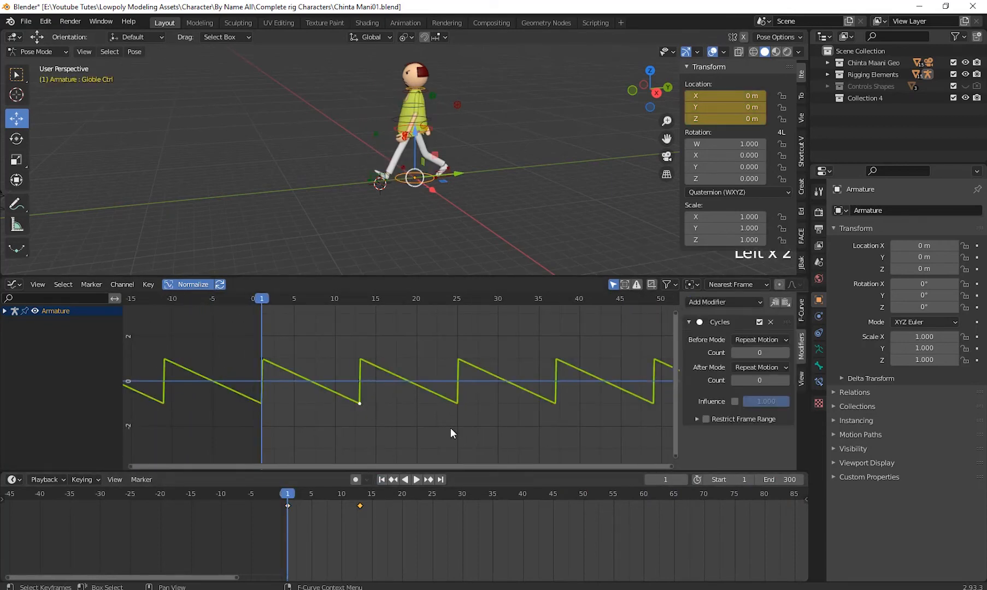
pyautogui.keyDown('shift'); pyautogui.moveTo(451, 428); pyautogui.dragTo(395, 428, button='middle'); pyautogui.keyUp('shift')
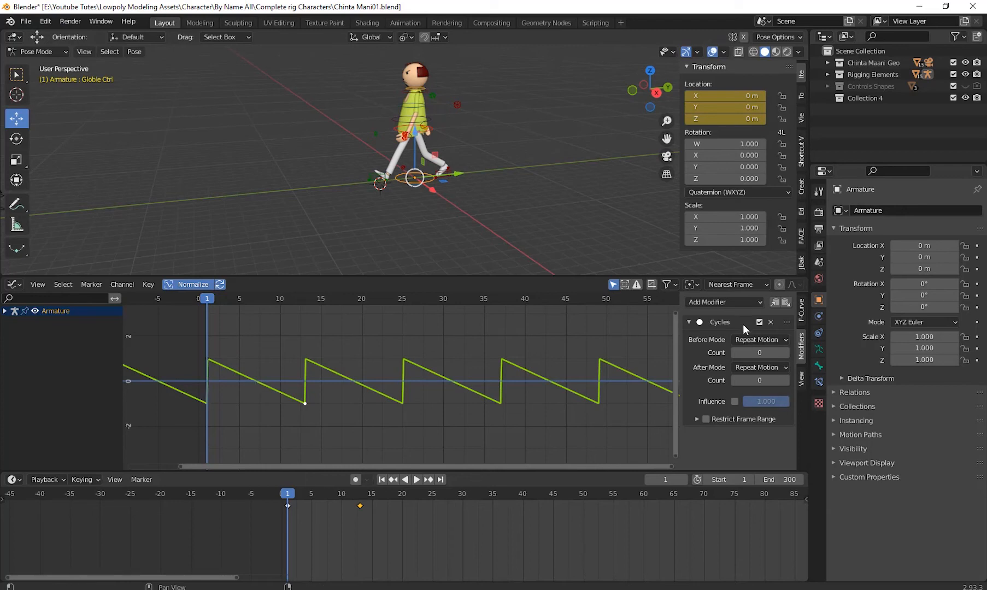
# - Select Hip Ctrl and its curve's upper key at frame 4, and examine its cycled motion for comparison
pyautogui.click(431, 129)
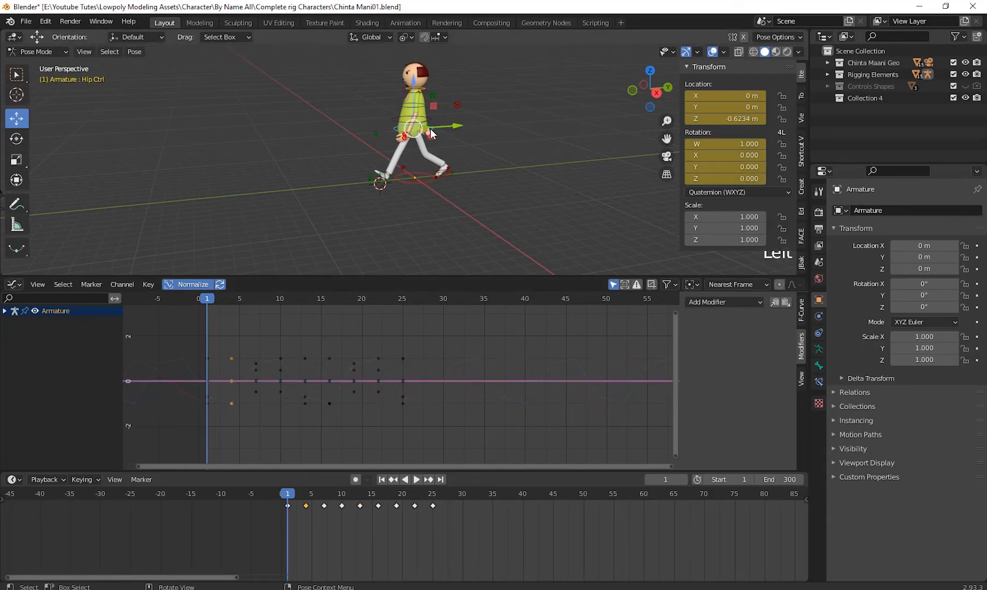
pyautogui.click(232, 359)
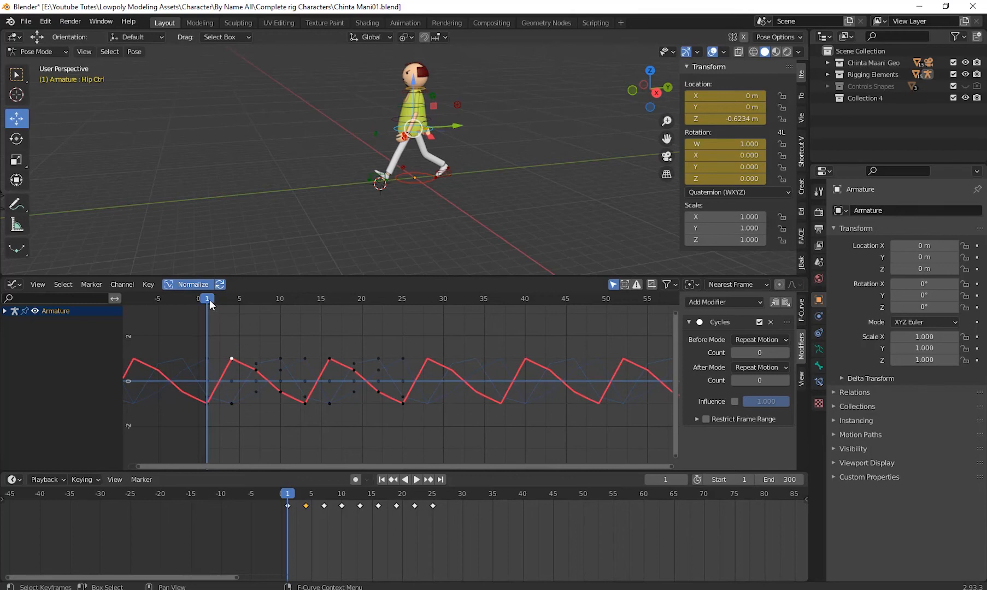
pyautogui.moveTo(209, 299); pyautogui.dragTo(199, 358)
pyautogui.moveTo(664, 367); pyautogui.dragTo(204, 364)
# - Select Globle Ctrl and set the After Mode of its Y curve's Cycles modifier to Repeat with Offset
pyautogui.click(419, 182)
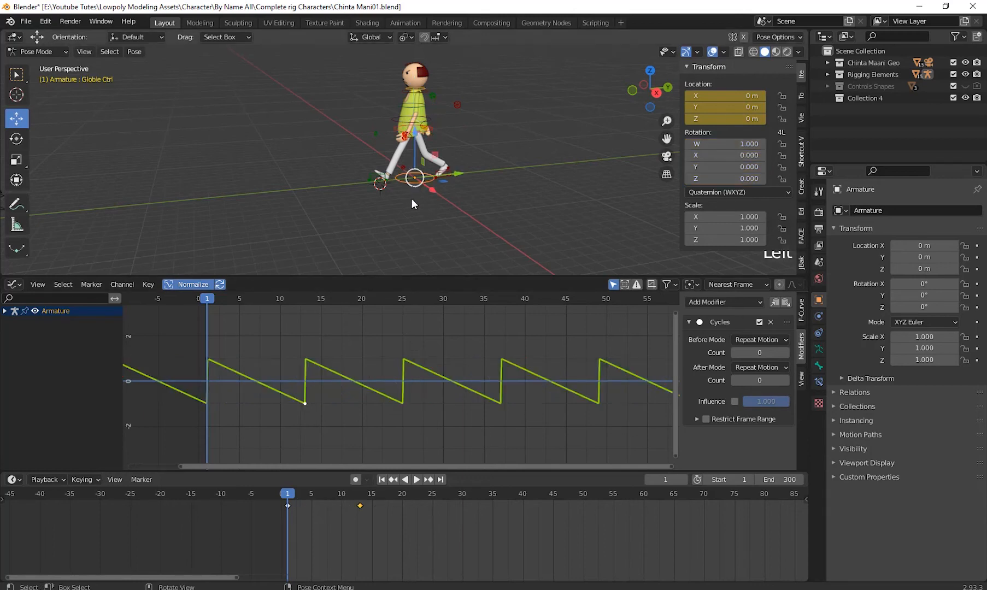
pyautogui.click(762, 367)
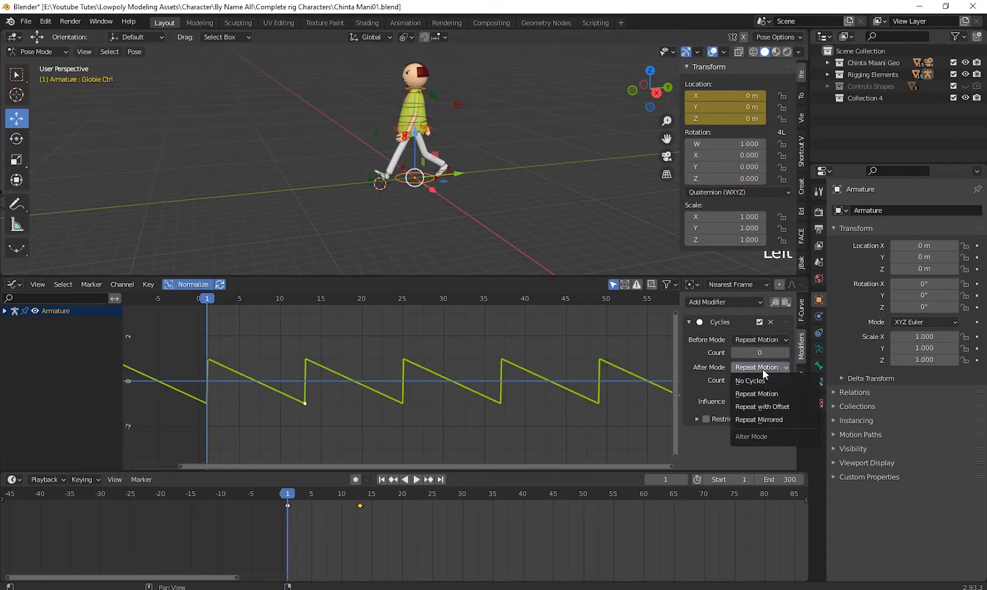
pyautogui.click(774, 406)
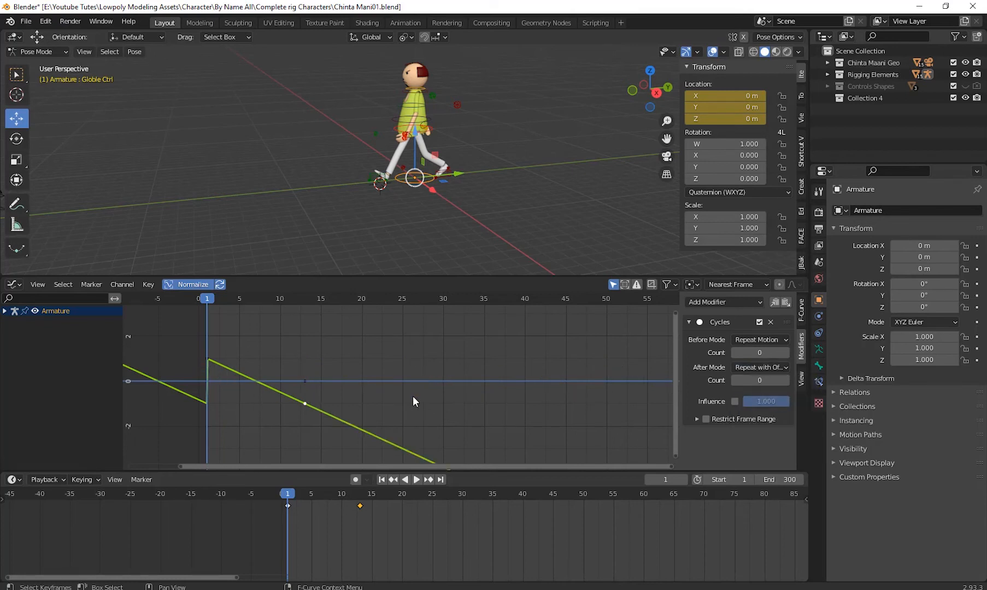
# - Examine Globle Ctrl's Y location curve before frame 1 and onward to frame 300, scrubbing to frame 2
pyautogui.scroll(-18, 413, 396)
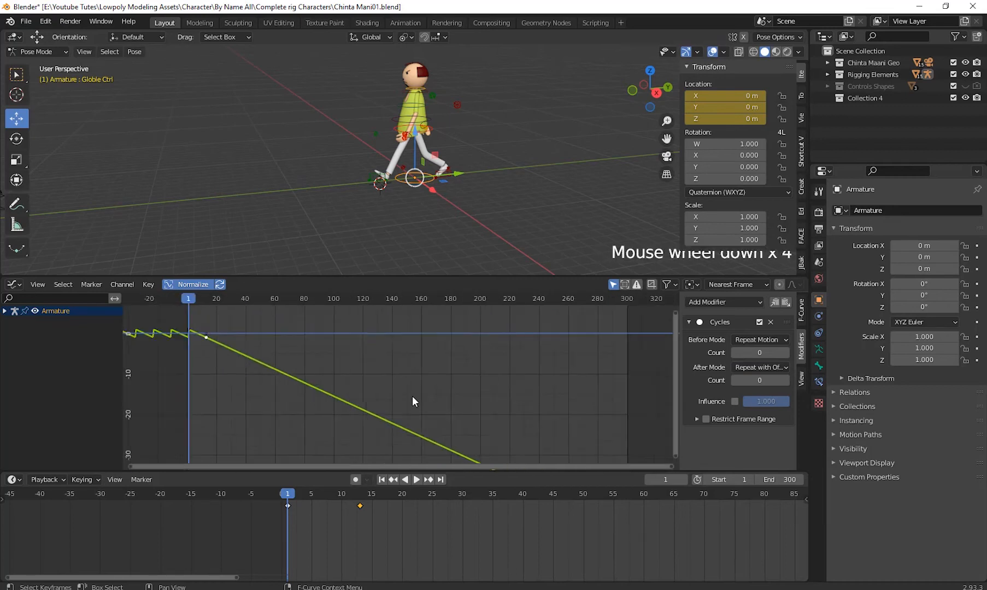
pyautogui.scroll(-8, 411, 396)
pyautogui.keyDown('shift'); pyautogui.moveTo(408, 399); pyautogui.dragTo(252, 345, button='middle'); pyautogui.keyUp('shift')
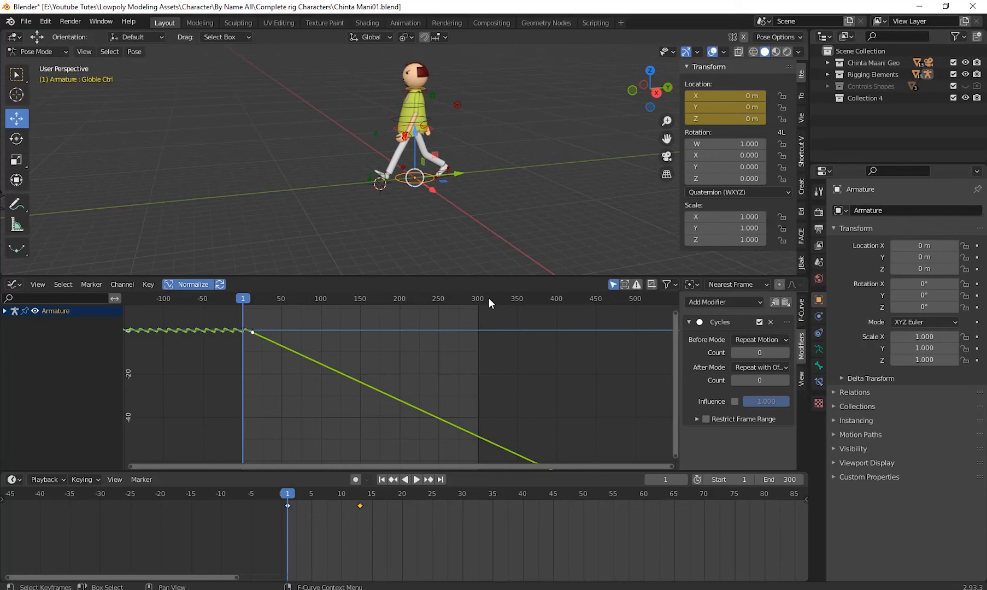
pyautogui.moveTo(234, 294); pyautogui.dragTo(244, 346)
pyautogui.scroll(9, 246, 350)
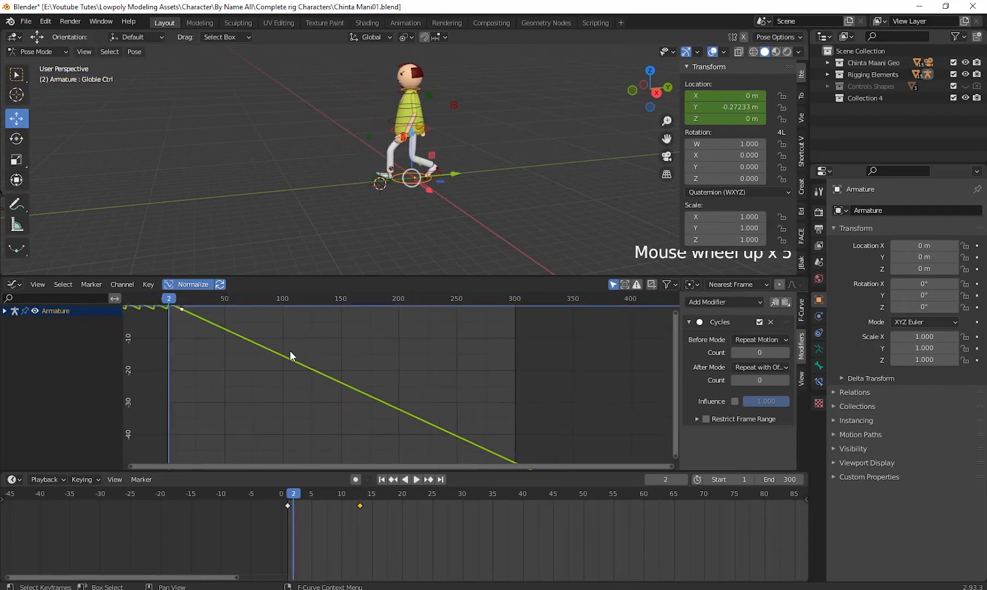
pyautogui.keyDown('shift'); pyautogui.moveTo(254, 374); pyautogui.dragTo(495, 429, button='middle'); pyautogui.keyUp('shift')
pyautogui.scroll(3, 417, 402)
pyautogui.keyDown('shift'); pyautogui.moveTo(417, 401); pyautogui.dragTo(385, 394, button='middle'); pyautogui.keyUp('shift')
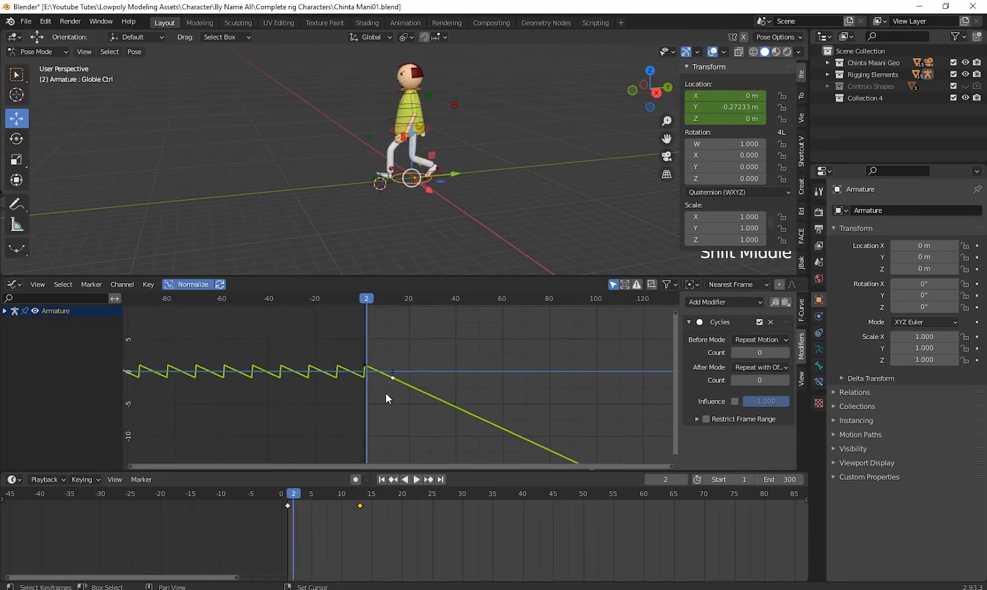
# - Select the Y location curve's frame 13 key, set its Cycles Before Mode to Repeat with Offset, and return to frame 1
pyautogui.moveTo(353, 350); pyautogui.dragTo(372, 369)
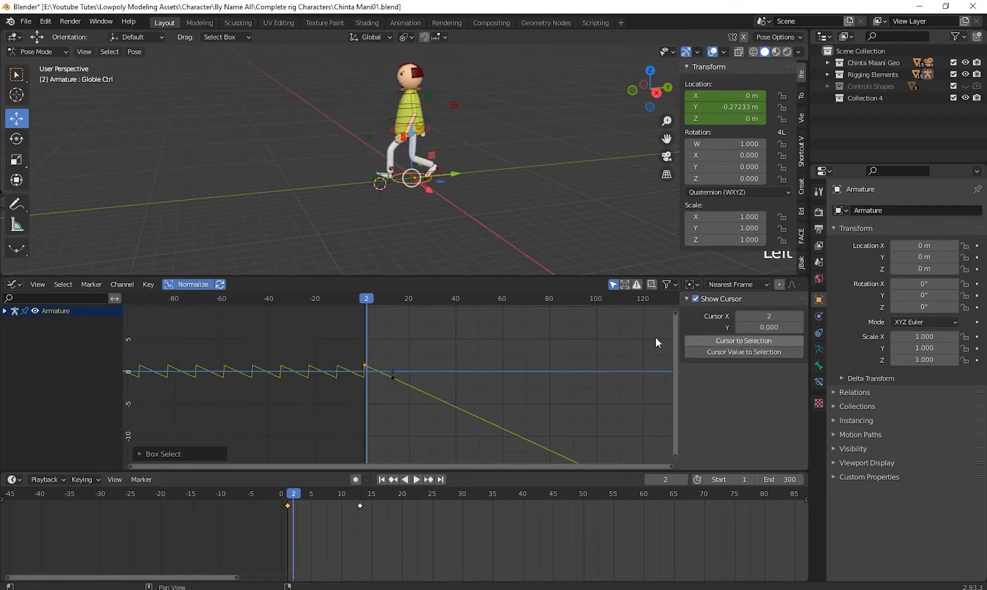
pyautogui.click(366, 370)
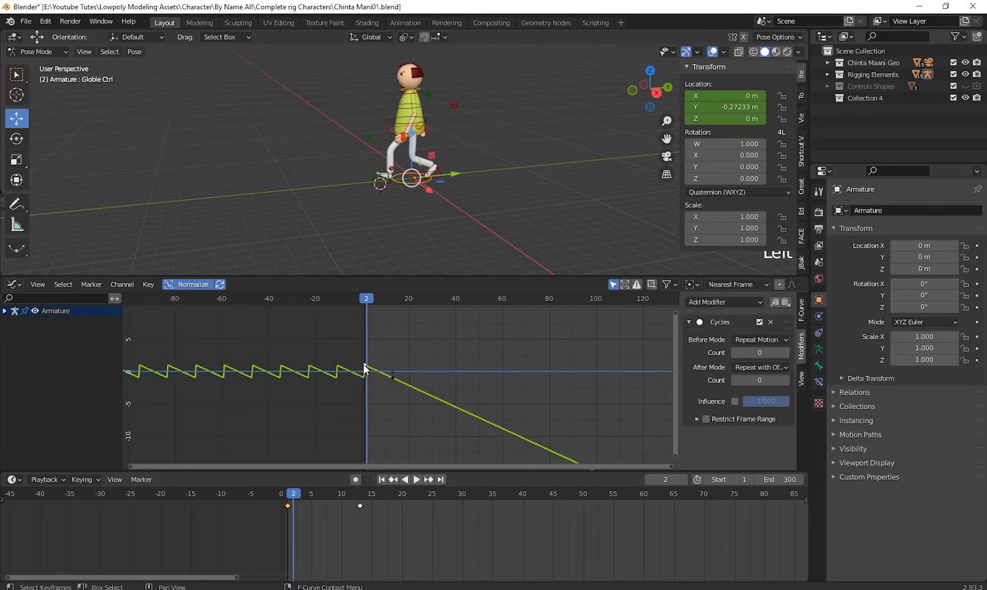
pyautogui.moveTo(353, 345); pyautogui.dragTo(374, 373)
pyautogui.click(393, 378)
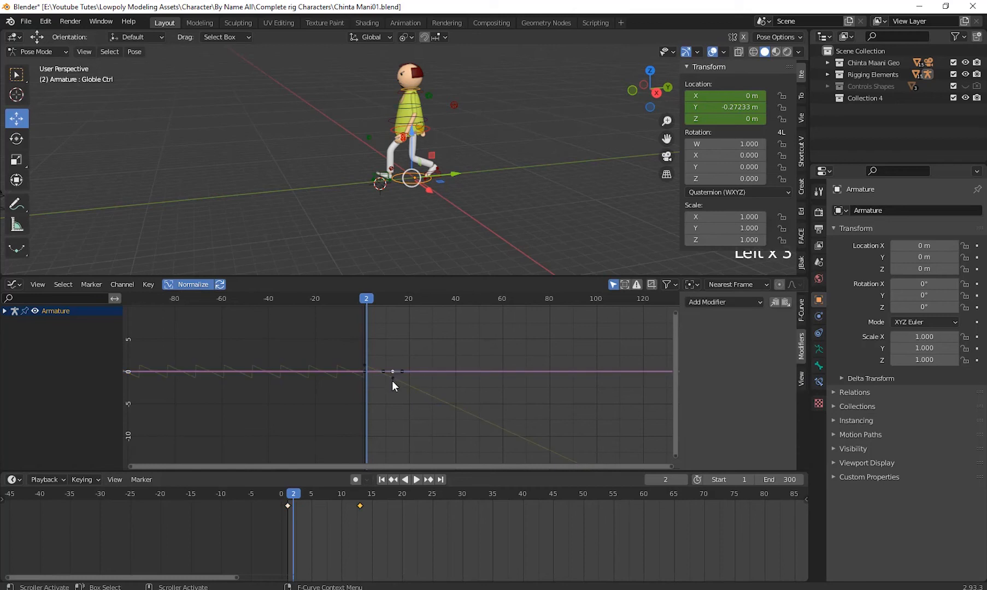
pyautogui.click(392, 377)
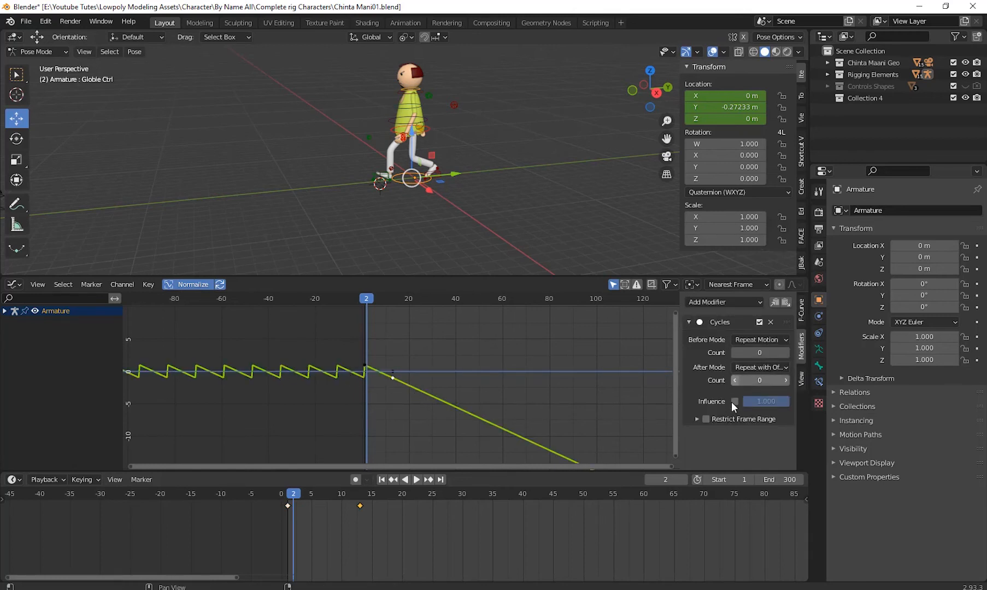
pyautogui.click(766, 340)
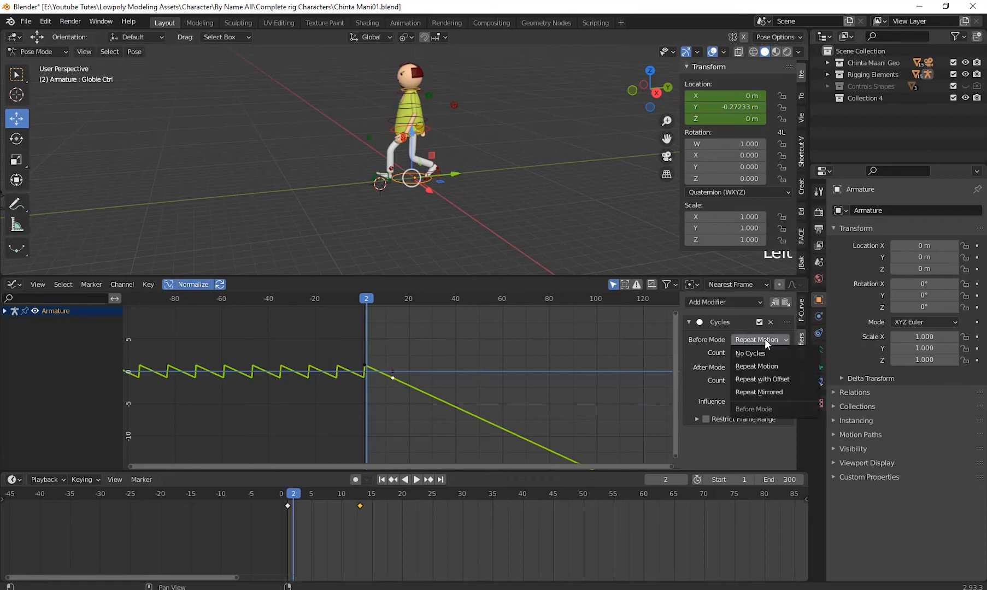
pyautogui.click(774, 378)
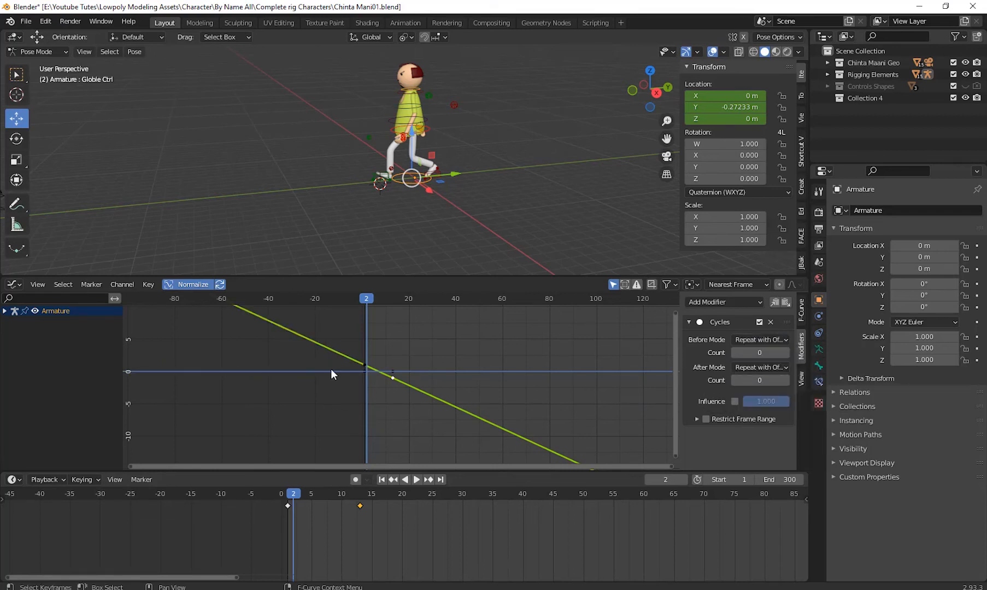
pyautogui.moveTo(368, 302); pyautogui.dragTo(364, 351)
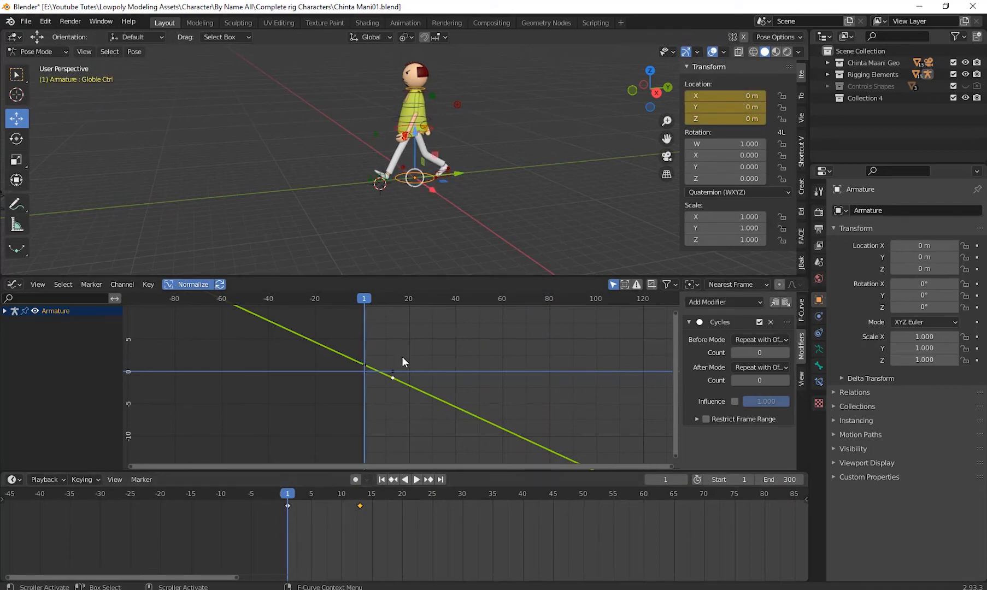
# - Shrink the Graph Editor to enlarge the 3D viewport, and hide the viewport's overlays and sidebar
pyautogui.moveTo(415, 277); pyautogui.dragTo(482, 520)
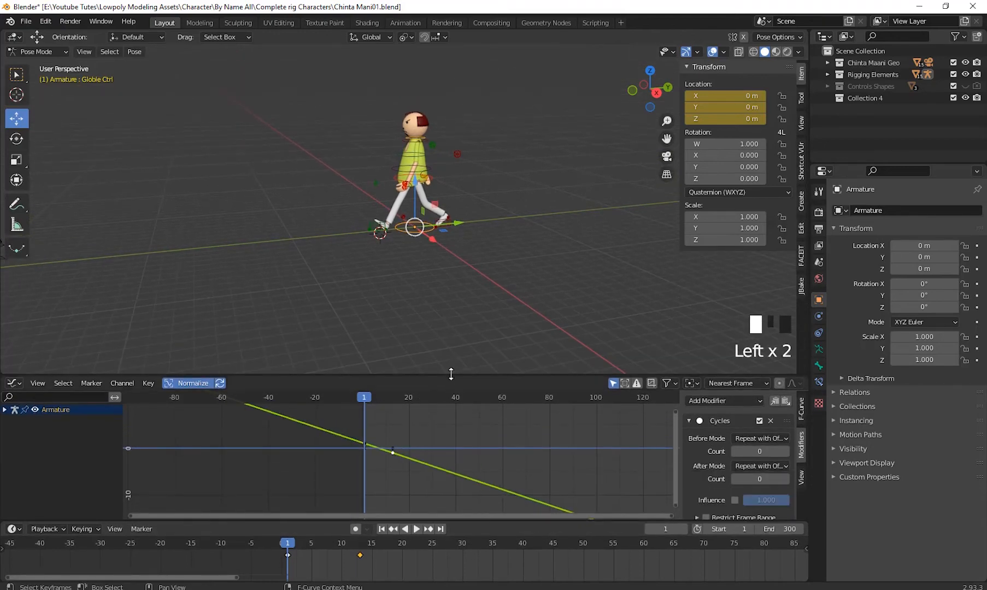
pyautogui.moveTo(455, 376); pyautogui.dragTo(456, 441)
pyautogui.scroll(-3, 481, 336)
pyautogui.moveTo(477, 327); pyautogui.dragTo(610, 332, button='middle')
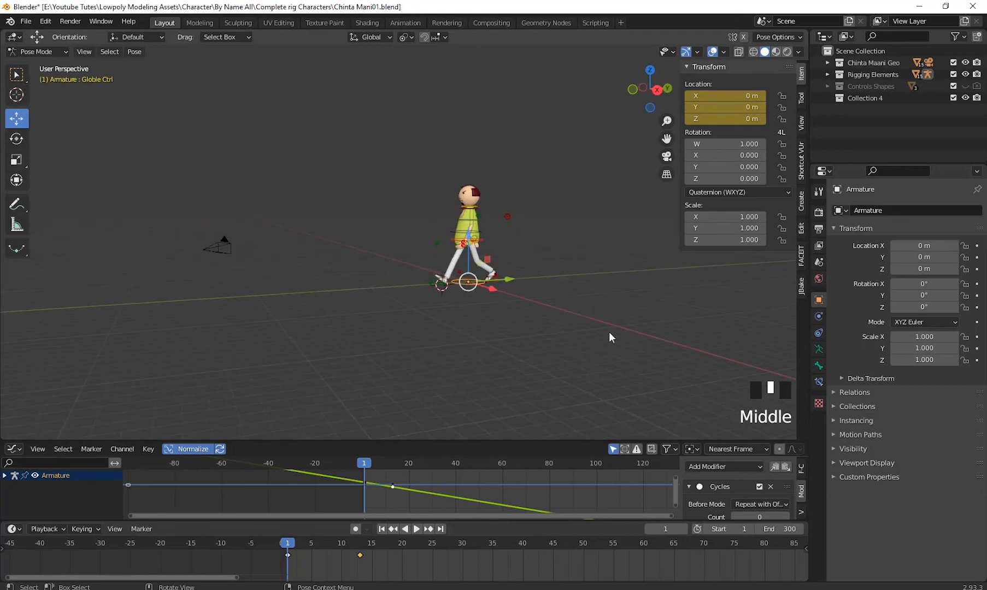
pyautogui.click(713, 52)
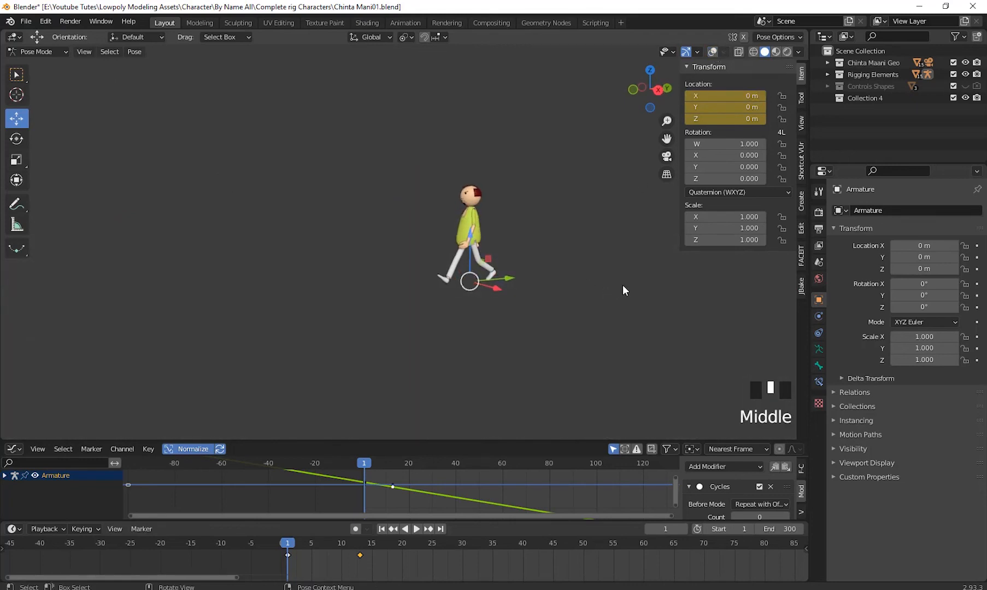
pyautogui.press('n')
# - Deselect the control, play the forward walk while viewing it from several angles and distances, and return to frame 1
pyautogui.scroll(-2, 588, 330)
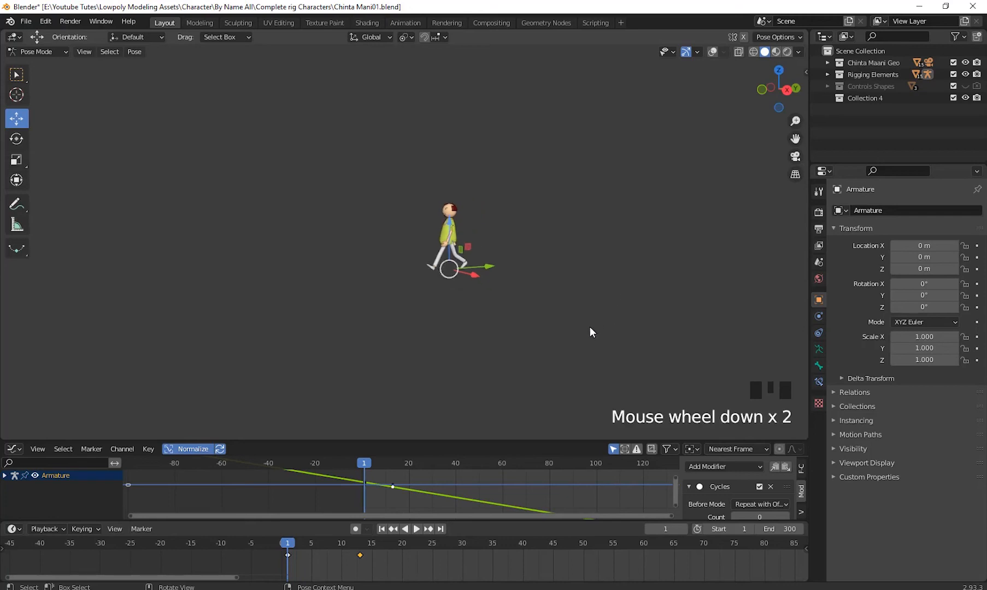
pyautogui.moveTo(588, 331); pyautogui.dragTo(787, 223, button='middle')
pyautogui.scroll(-2, 674, 285)
pyautogui.scroll(2, 643, 296)
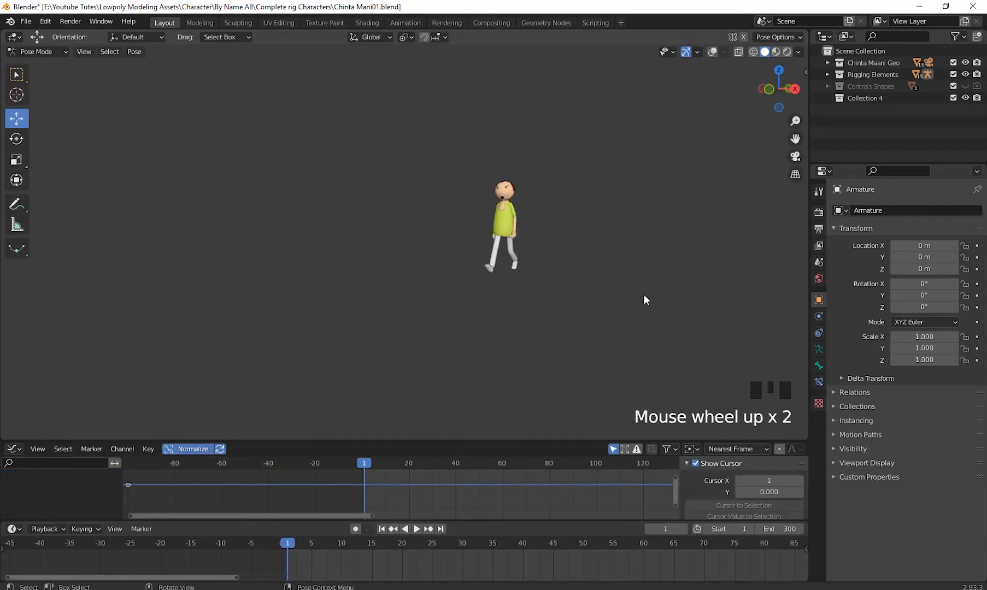
pyautogui.moveTo(644, 295); pyautogui.dragTo(760, 330, button='middle')
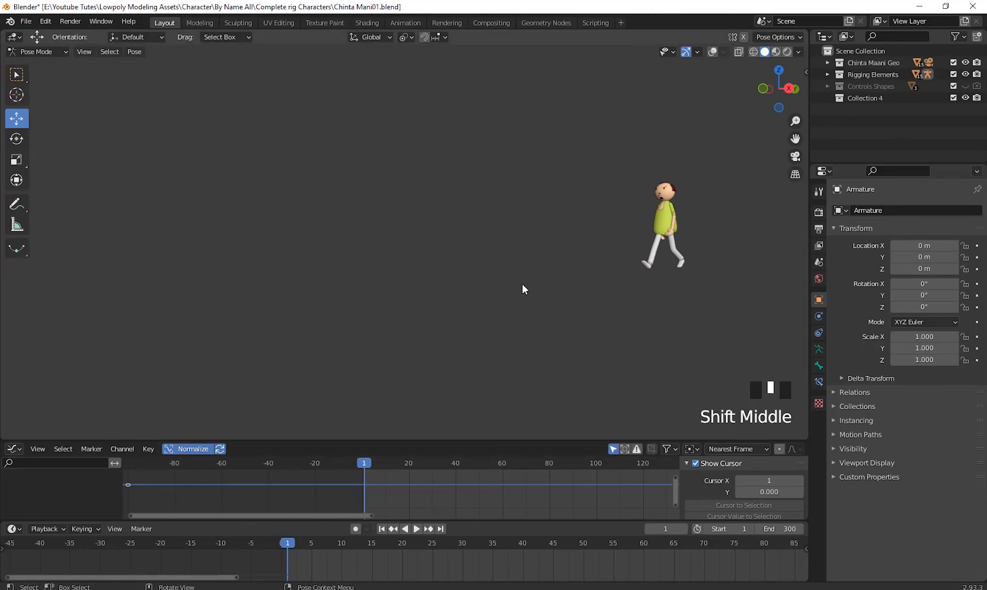
pyautogui.press('space')
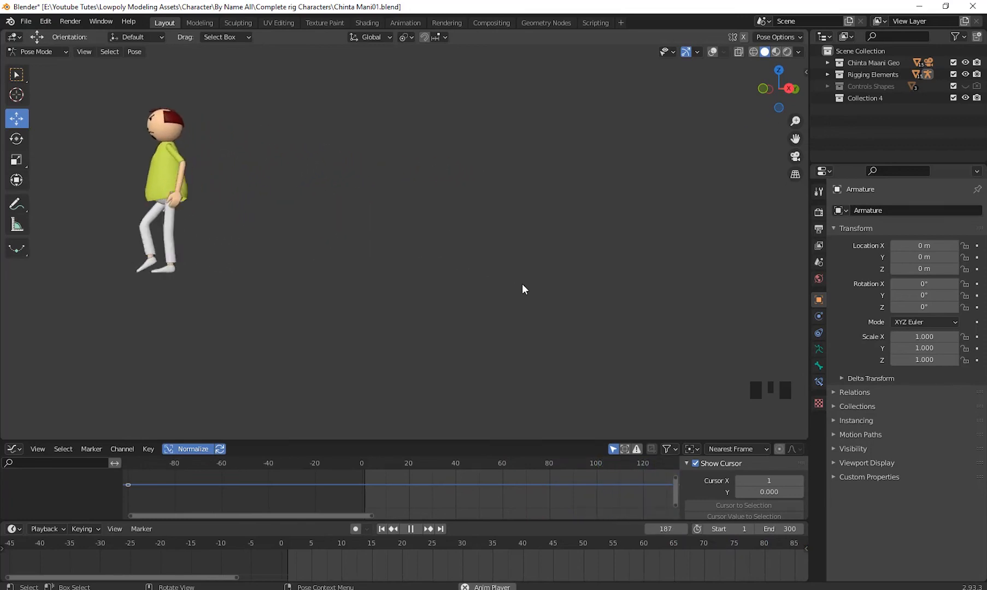
pyautogui.scroll(-5, 443, 255)
pyautogui.moveTo(442, 257); pyautogui.dragTo(513, 338, button='middle')
pyautogui.scroll(5, 607, 308)
pyautogui.scroll(-2, 547, 313)
pyautogui.scroll(-2, 611, 315)
pyautogui.scroll(3, 508, 309)
pyautogui.scroll(3, 558, 337)
pyautogui.scroll(-3, 571, 326)
pyautogui.scroll(1, 513, 327)
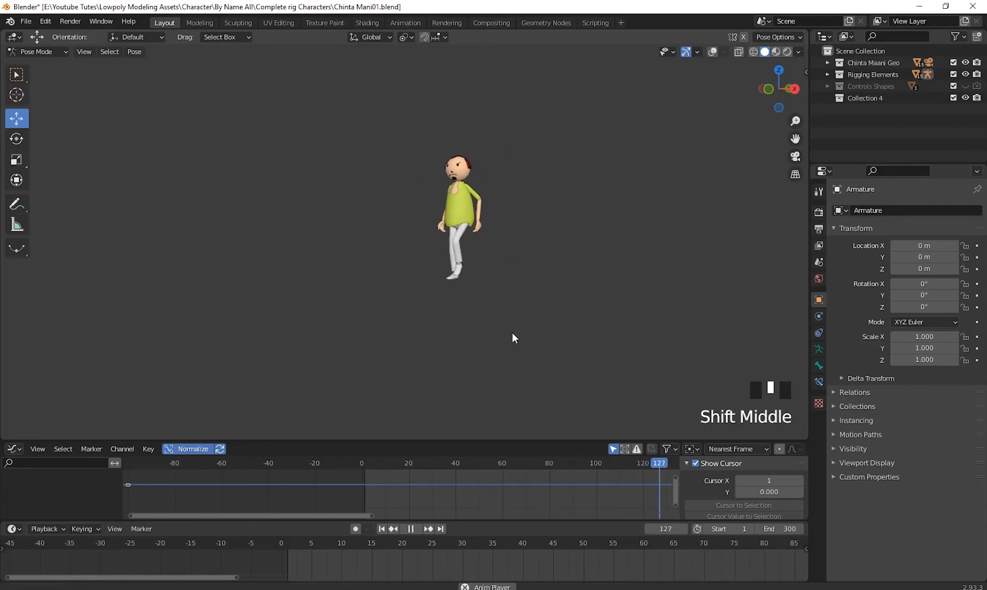
pyautogui.press('space')
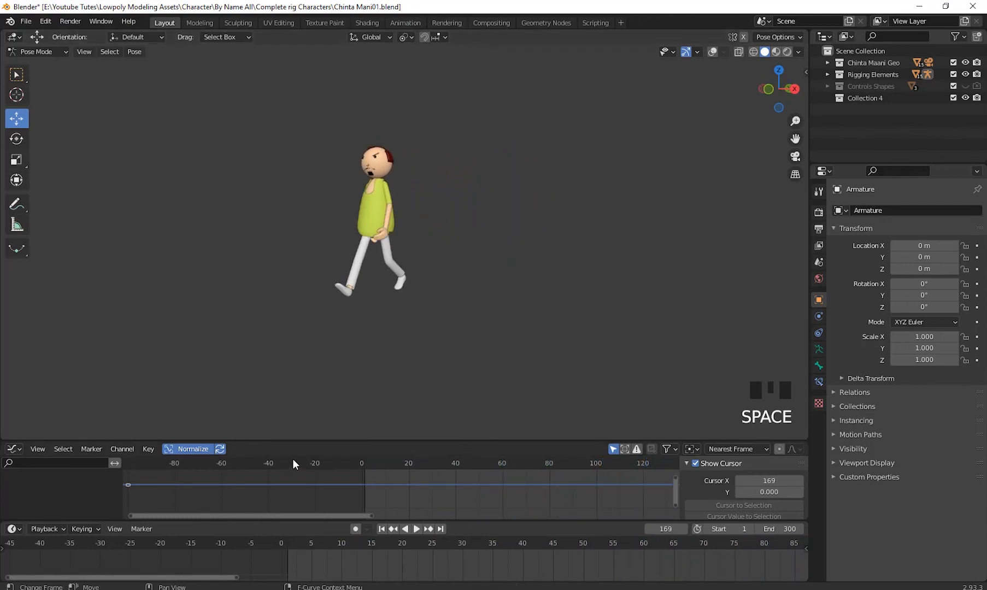
pyautogui.click(382, 528)
# - Turn on X-ray display and show the viewport overlays again
pyautogui.scroll(-2, 615, 311)
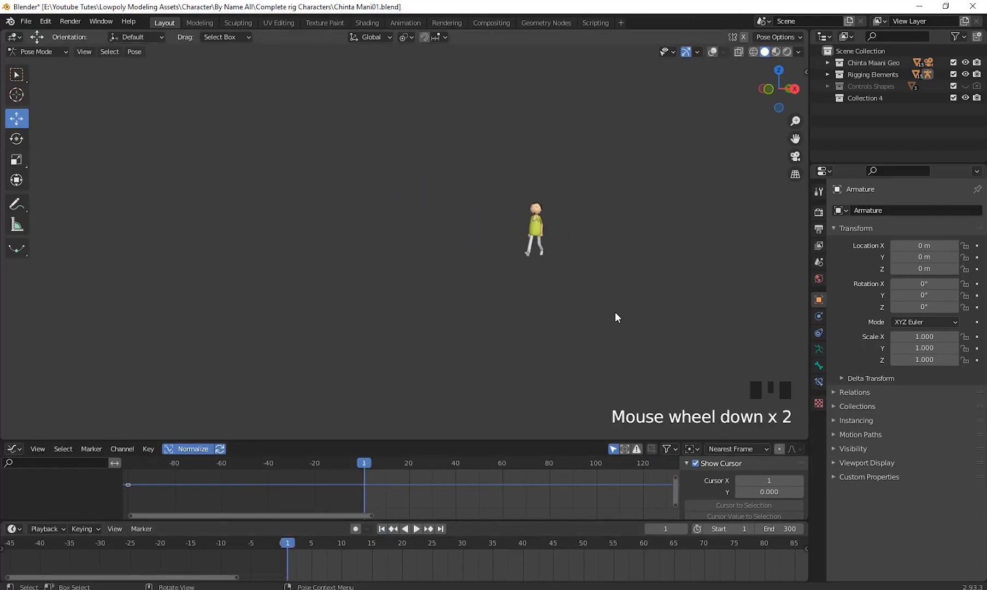
pyautogui.keyDown('shift'); pyautogui.moveTo(615, 311); pyautogui.dragTo(634, 328, button='middle'); pyautogui.keyUp('shift')
pyautogui.click(741, 52)
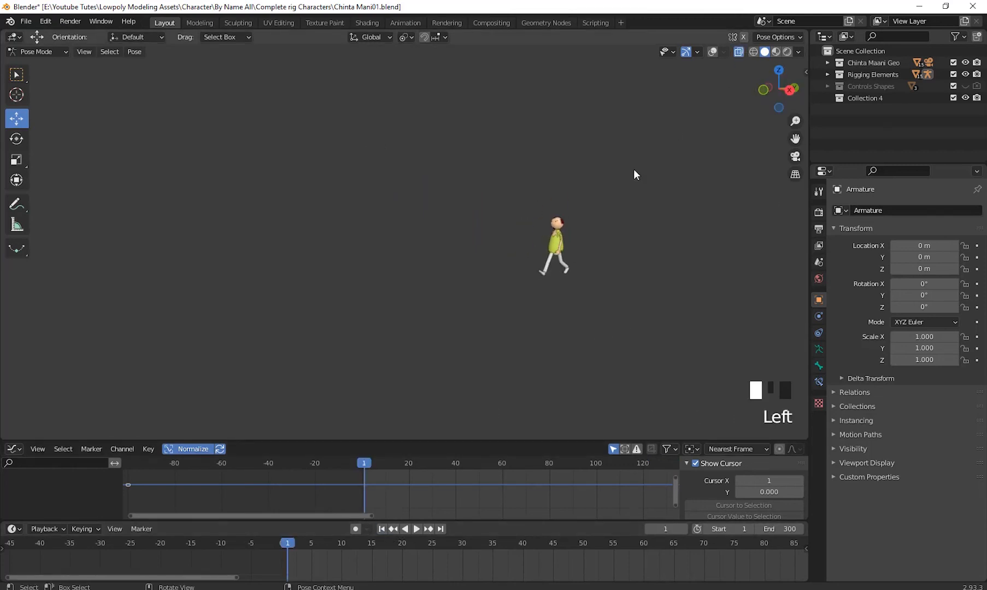
pyautogui.moveTo(696, 129); pyautogui.dragTo(389, 235, button='middle')
pyautogui.click(713, 52)
pyautogui.scroll(4, 650, 218)
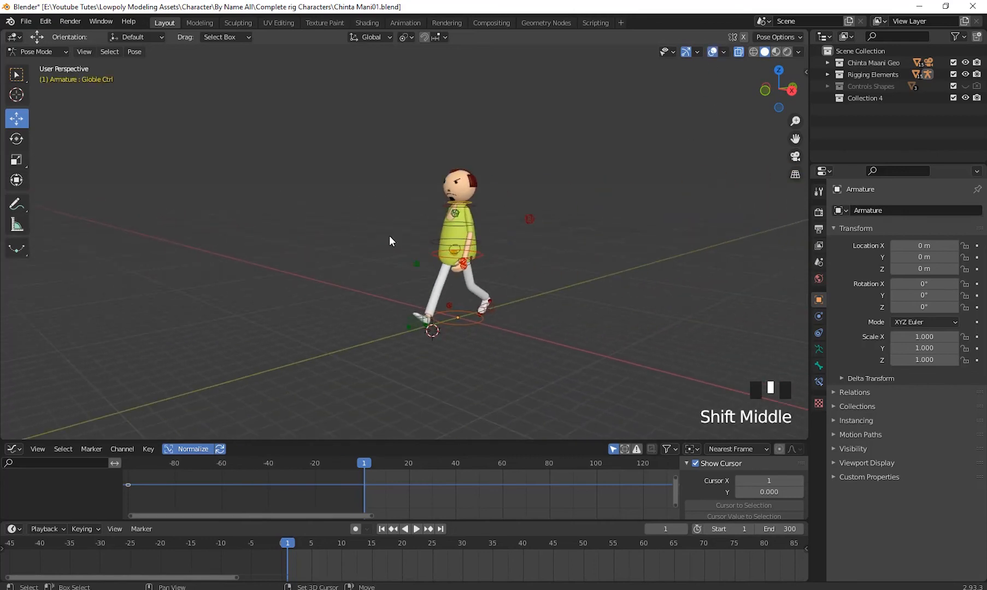
pyautogui.scroll(-3, 492, 252)
pyautogui.moveTo(491, 252); pyautogui.dragTo(549, 315, button='middle')
pyautogui.scroll(-2, 598, 292)
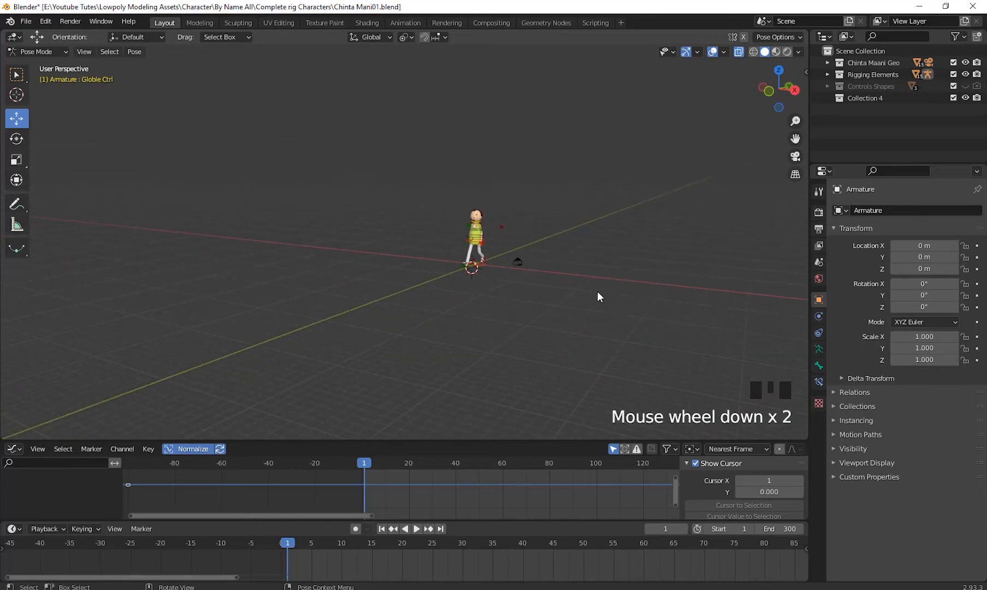
# - Switch the armature from Pose Mode to Object Mode and add a mesh plane at the 3D cursor beneath the character
pyautogui.moveTo(597, 292); pyautogui.dragTo(494, 296, button='middle')
pyautogui.hotkey('shift', 'a')
pyautogui.click(573, 294)
pyautogui.click(37, 51)
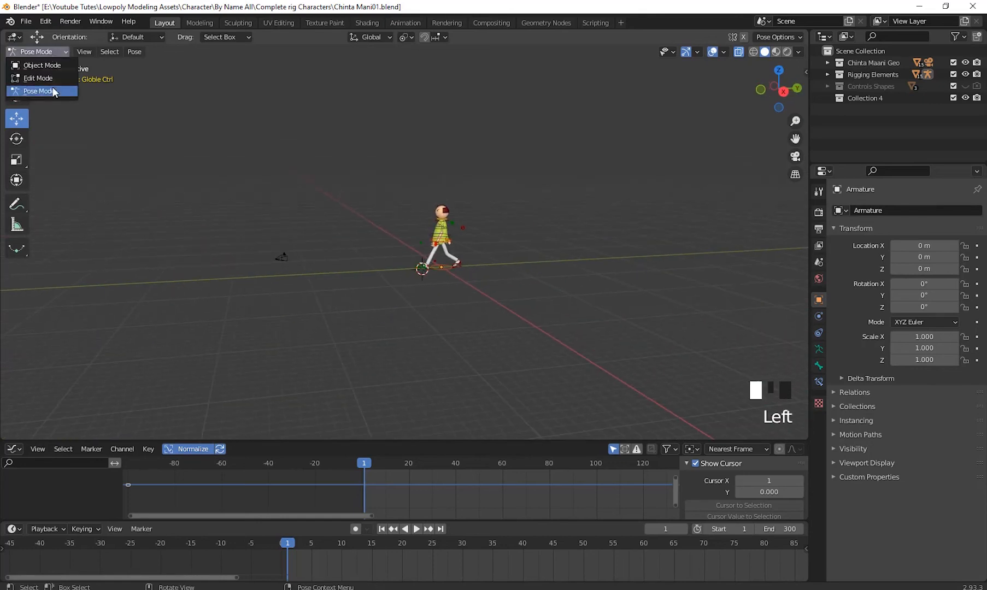
pyautogui.click(42, 65)
pyautogui.moveTo(541, 216); pyautogui.dragTo(559, 259, button='middle')
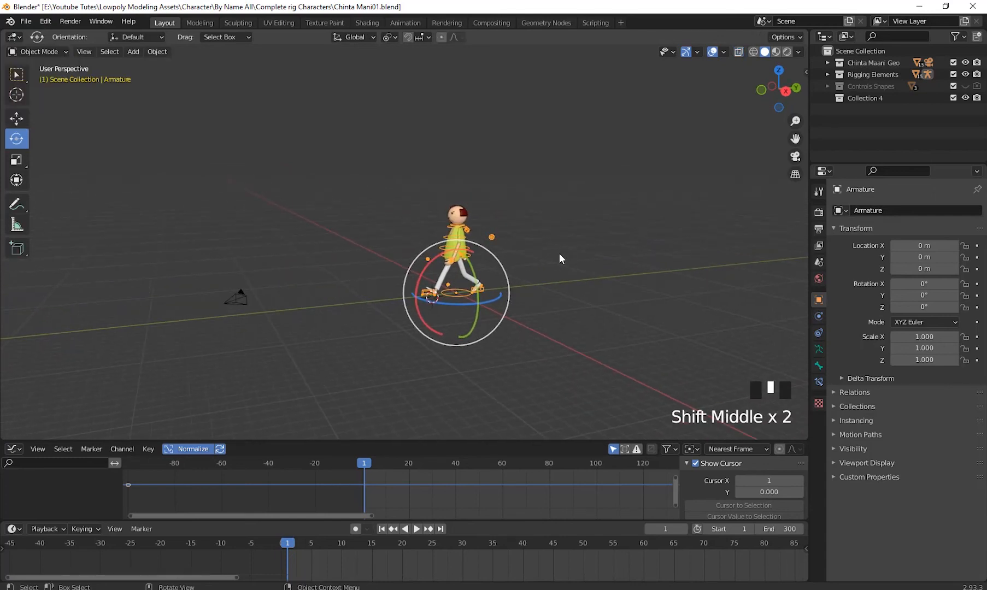
pyautogui.hotkey('shift', 'a')
pyautogui.moveTo(562, 255)
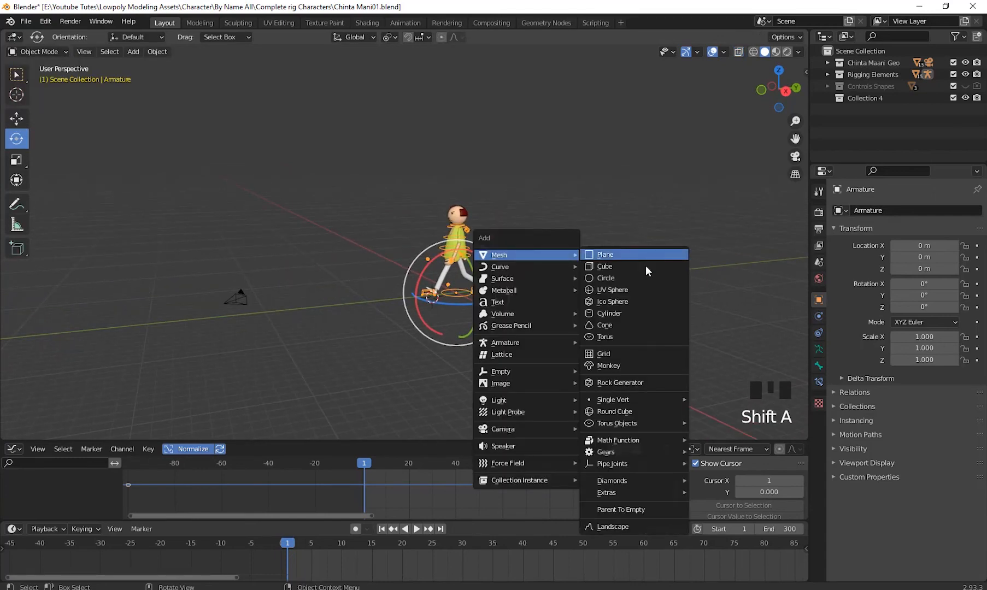
pyautogui.click(634, 256)
# - Scale the plane uniformly by about 3.96, and stretch it along Y by about -26.8 into a long walking path
pyautogui.moveTo(365, 276); pyautogui.dragTo(448, 277, button='middle')
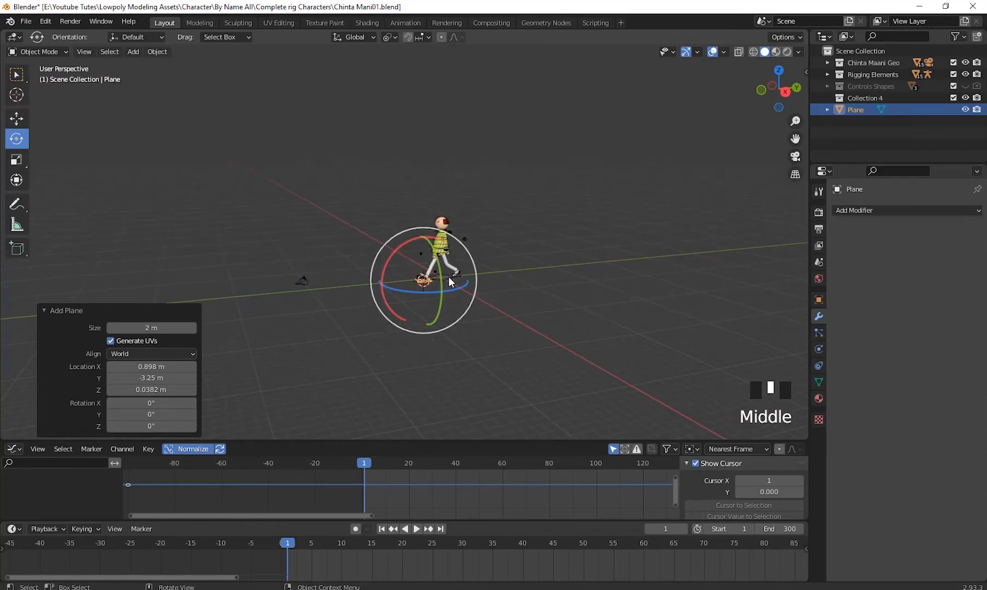
pyautogui.press('s')
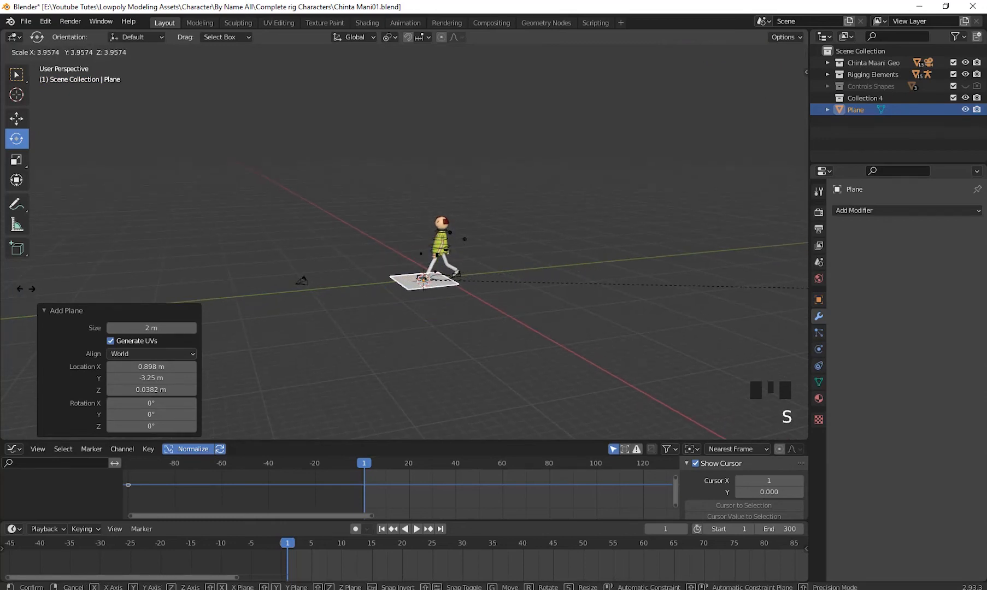
pyautogui.click(148, 304)
pyautogui.scroll(-2, 148, 304)
pyautogui.moveTo(148, 304); pyautogui.dragTo(289, 289, button='middle')
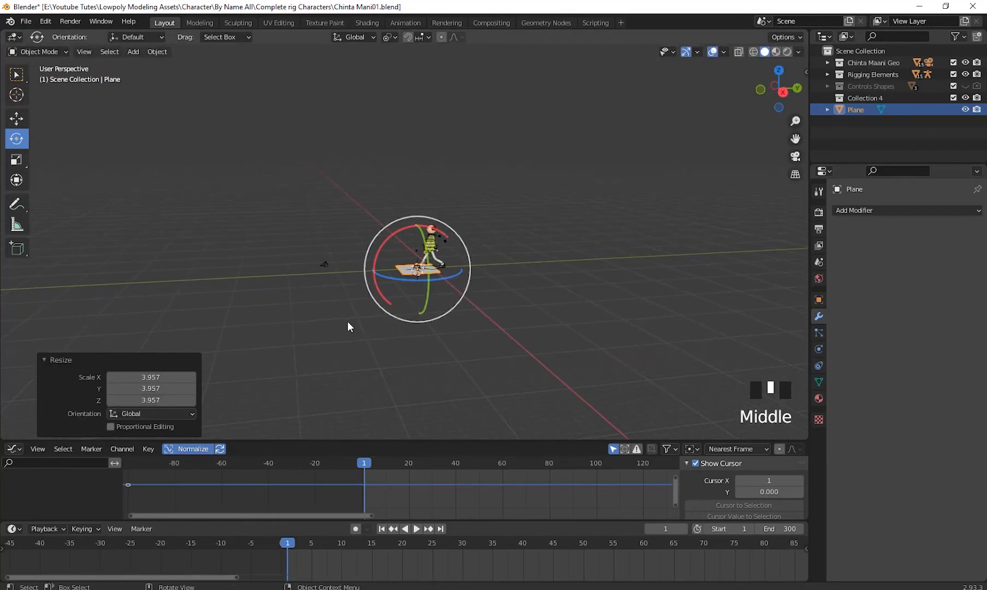
pyautogui.press('s')
pyautogui.press('y')
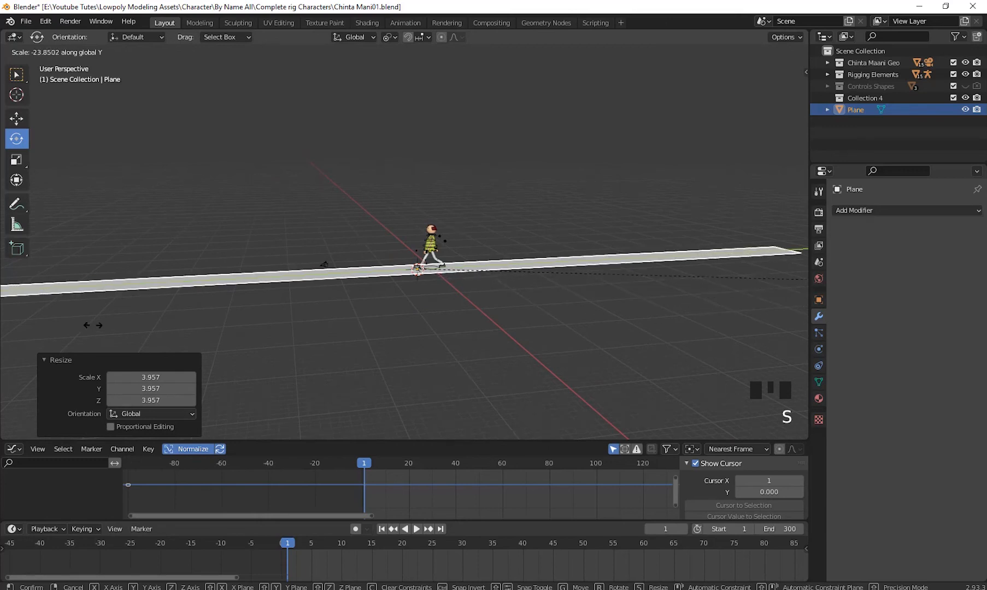
pyautogui.click(348, 304)
# - Move the path along Y so it starts at the character and extends ahead in the walking direction, and deselect it
pyautogui.scroll(-4, 299, 249)
pyautogui.moveTo(299, 250)
pyautogui.mouseDown(button='middle')
pyautogui.moveTo(380, 235)
pyautogui.moveTo(252, 231)
pyautogui.moveTo(297, 244)
pyautogui.mouseUp(button='middle')
pyautogui.press('g')
pyautogui.press('y')
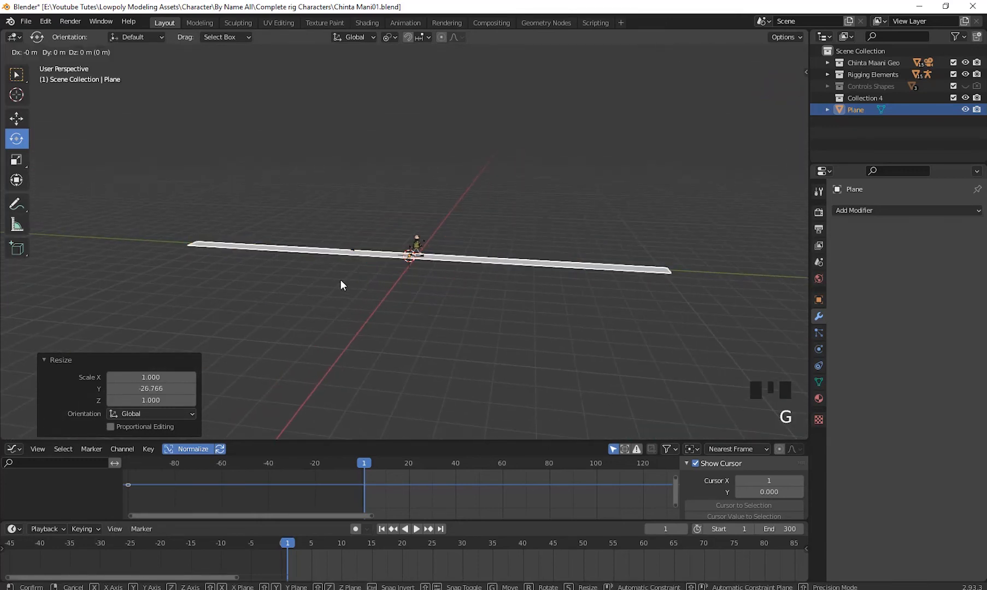
pyautogui.click(148, 279)
pyautogui.moveTo(485, 289); pyautogui.dragTo(595, 273, button='middle')
pyautogui.scroll(3, 543, 313)
pyautogui.keyDown('shift'); pyautogui.moveTo(542, 313); pyautogui.dragTo(659, 300, button='middle'); pyautogui.keyUp('shift')
pyautogui.scroll(2, 633, 284)
pyautogui.click(671, 298)
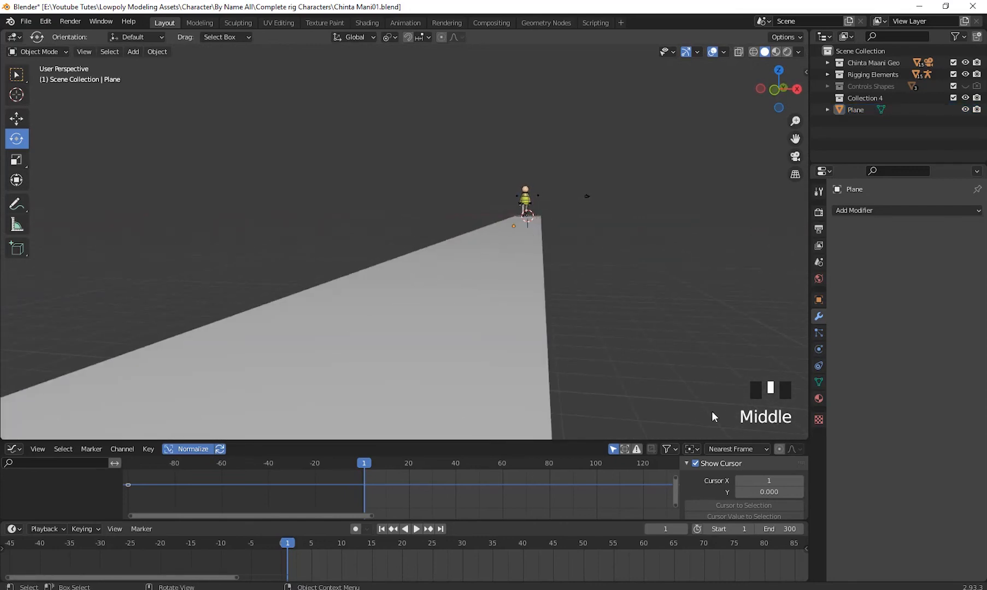
# - Play the walk along the path and hide the viewport overlays
pyautogui.click(416, 529)
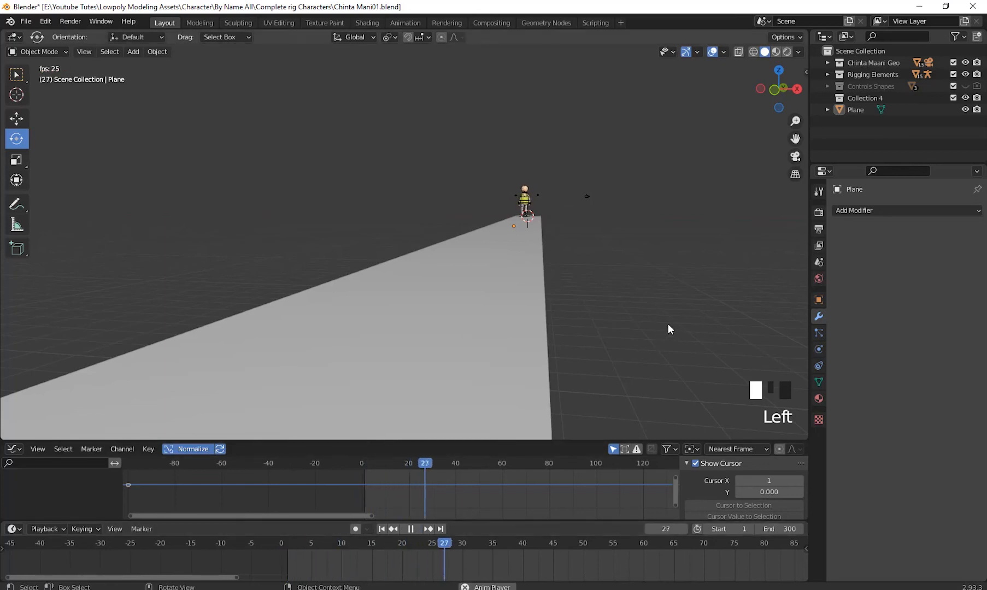
pyautogui.scroll(3, 582, 222)
pyautogui.moveTo(582, 222); pyautogui.dragTo(731, 208, button='middle')
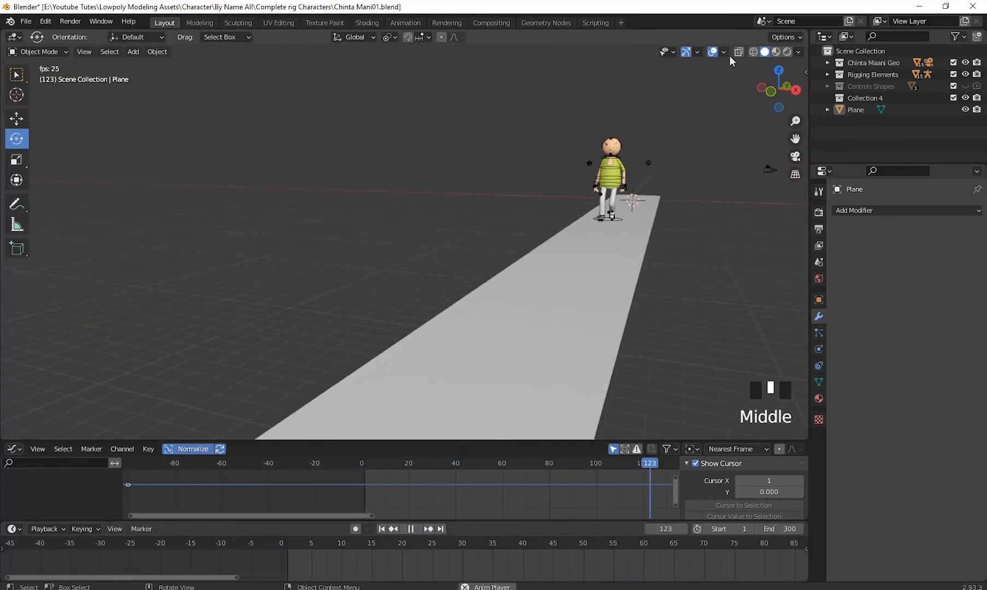
pyautogui.click(711, 51)
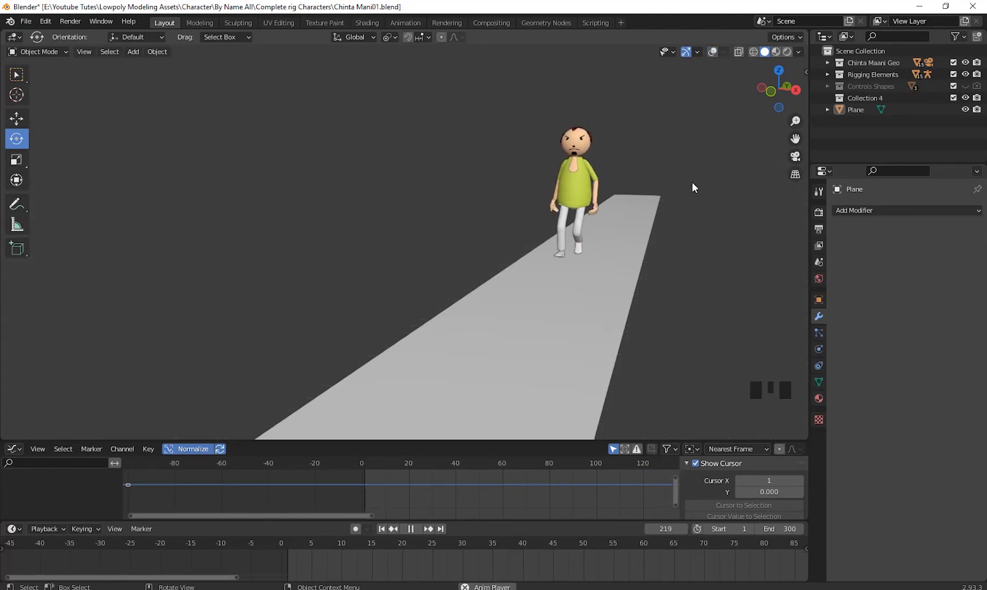
# - Watch the character walk along the path from several distances and angles, stop playback and return to frame 1
pyautogui.scroll(-3, 690, 185)
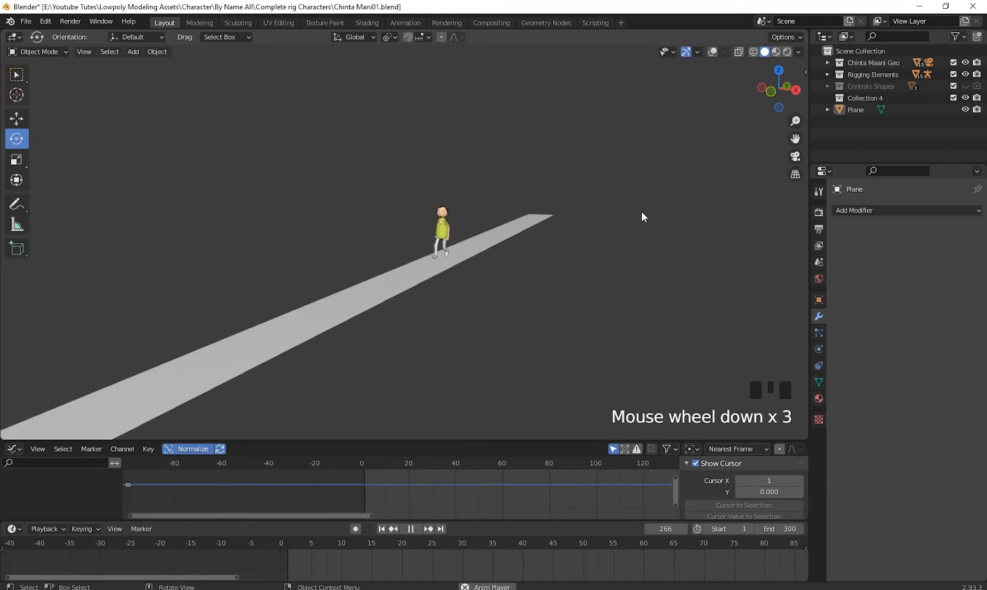
pyautogui.scroll(2, 642, 212)
pyautogui.moveTo(652, 212); pyautogui.dragTo(633, 315, button='middle')
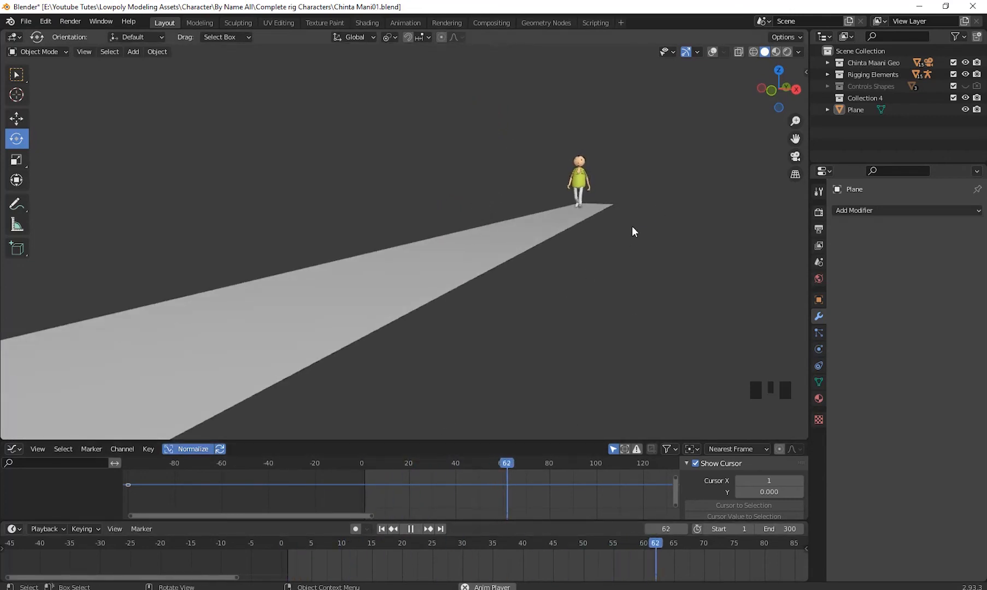
pyautogui.scroll(2, 731, 226)
pyautogui.keyDown('shift'); pyautogui.moveTo(732, 225); pyautogui.dragTo(610, 268, button='middle'); pyautogui.keyUp('shift')
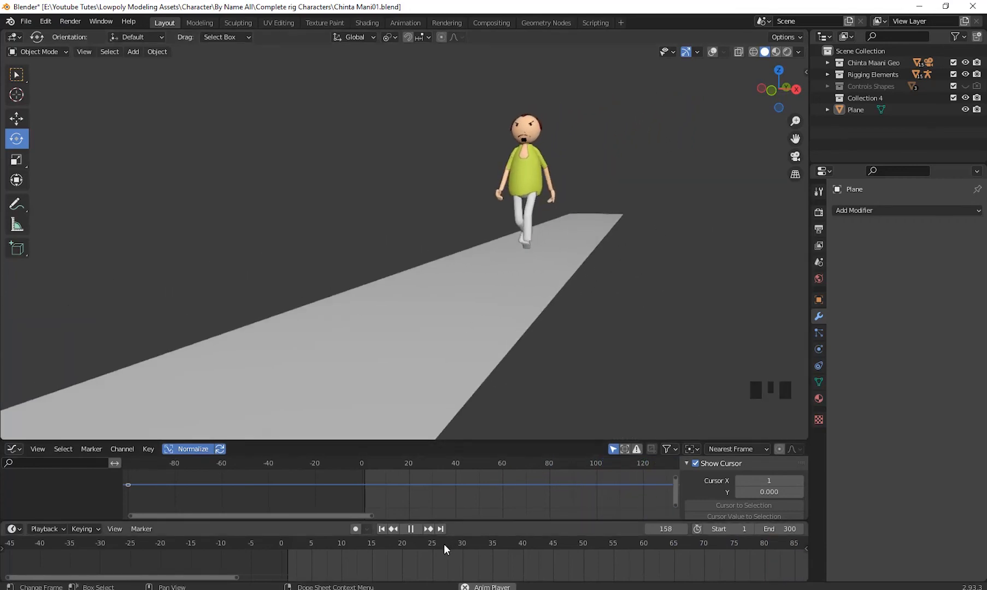
pyautogui.click(410, 529)
pyautogui.click(382, 529)
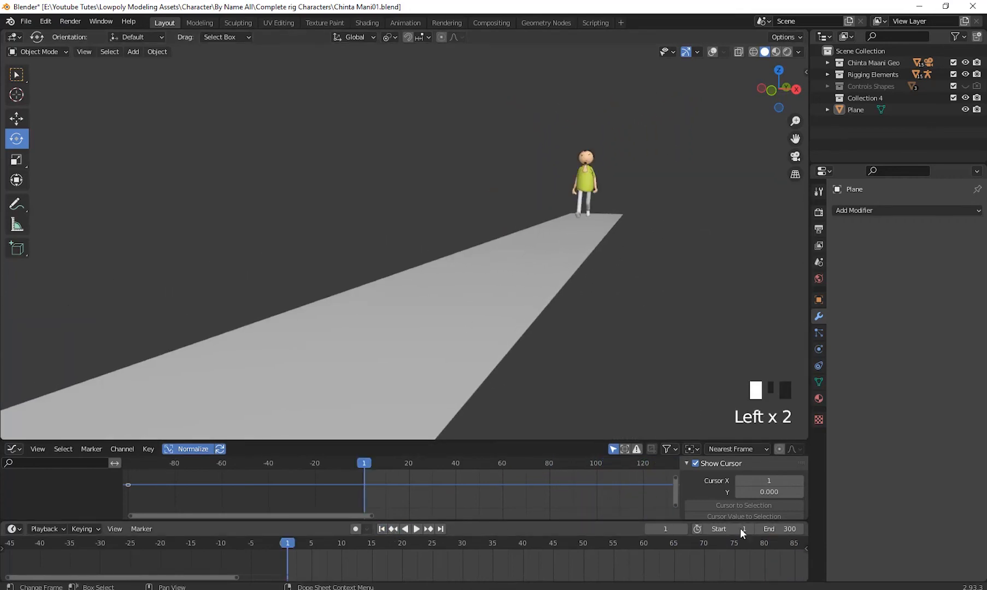
# - Set the animation's end frame to 500 and fit the whole frame range in the timeline
pyautogui.click(776, 529)
pyautogui.write('500')
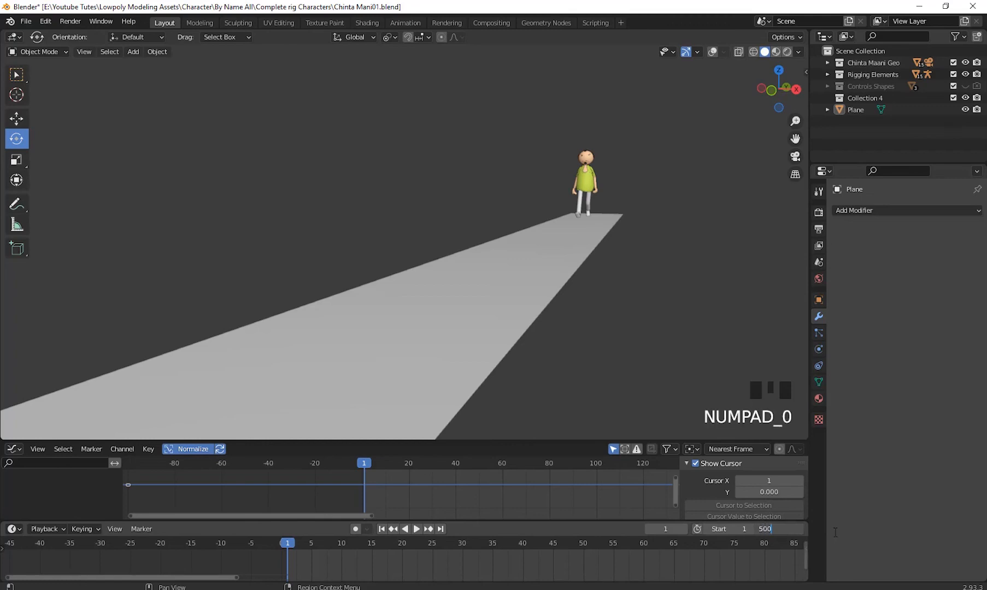
pyautogui.press('Return')
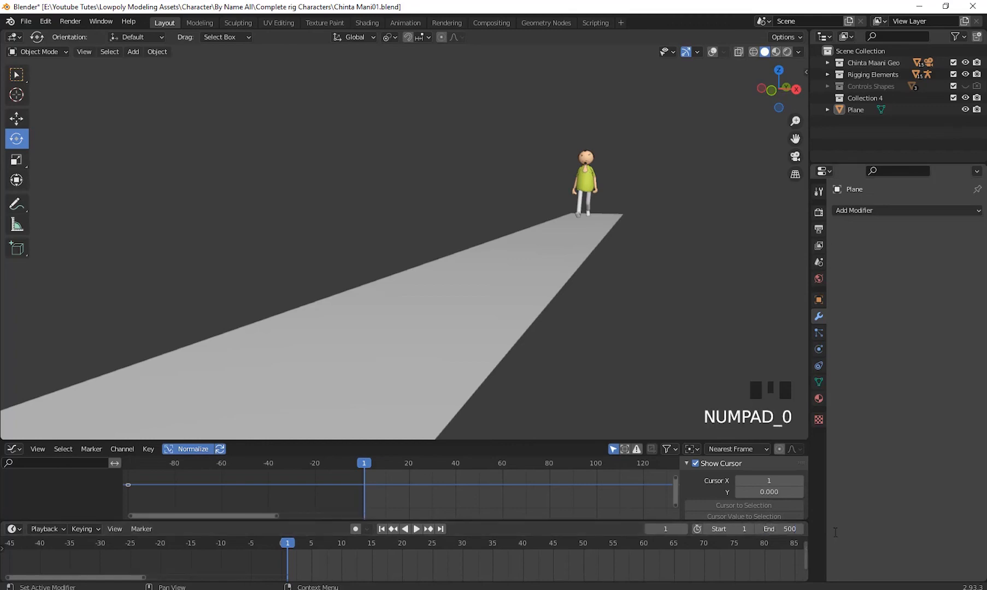
pyautogui.click(383, 529)
pyautogui.scroll(-16, 468, 557)
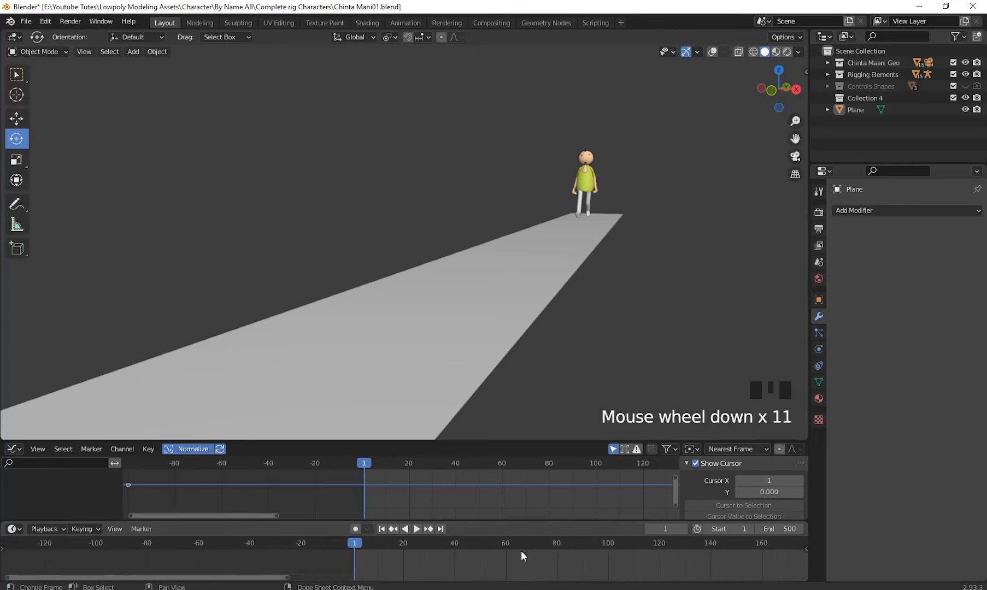
pyautogui.scroll(-8, 557, 552)
pyautogui.keyDown('shift'); pyautogui.moveTo(660, 555); pyautogui.dragTo(431, 567, button='middle'); pyautogui.keyUp('shift')
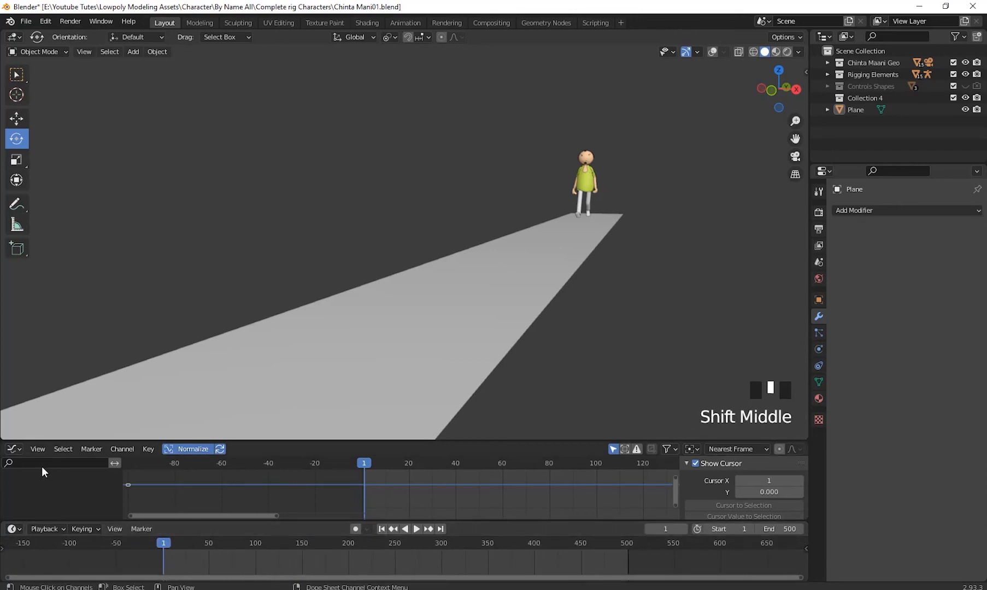
# - Close the Graph Editor by joining its area into the 3D viewport
pyautogui.click(15, 450)
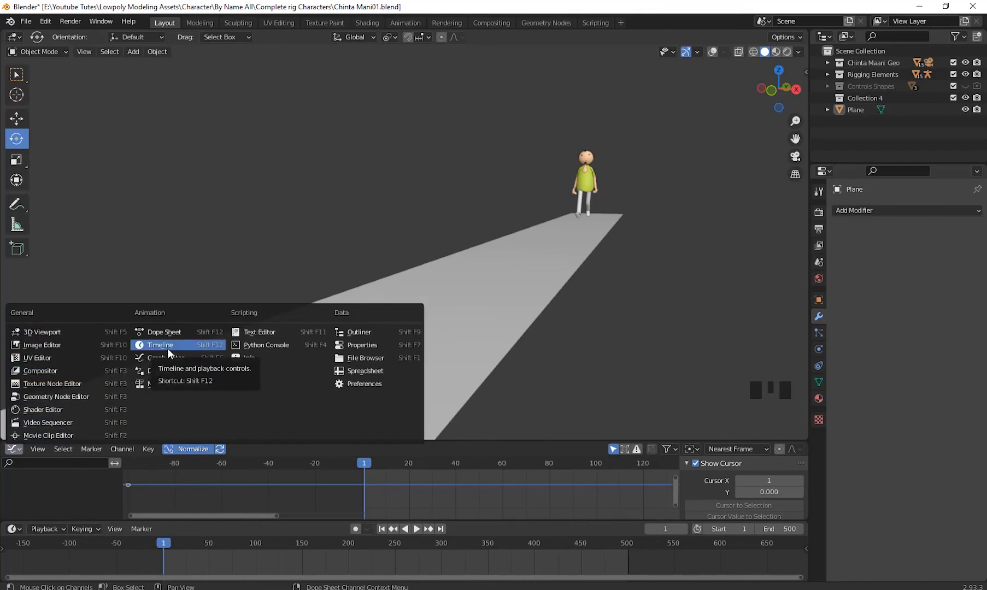
pyautogui.click(222, 529)
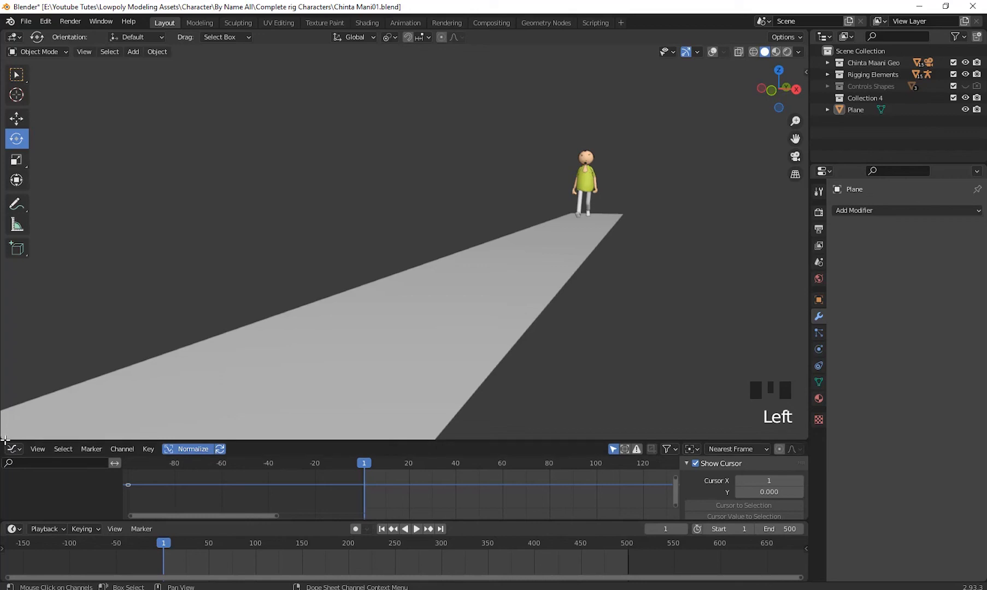
pyautogui.moveTo(5, 441); pyautogui.dragTo(4, 457)
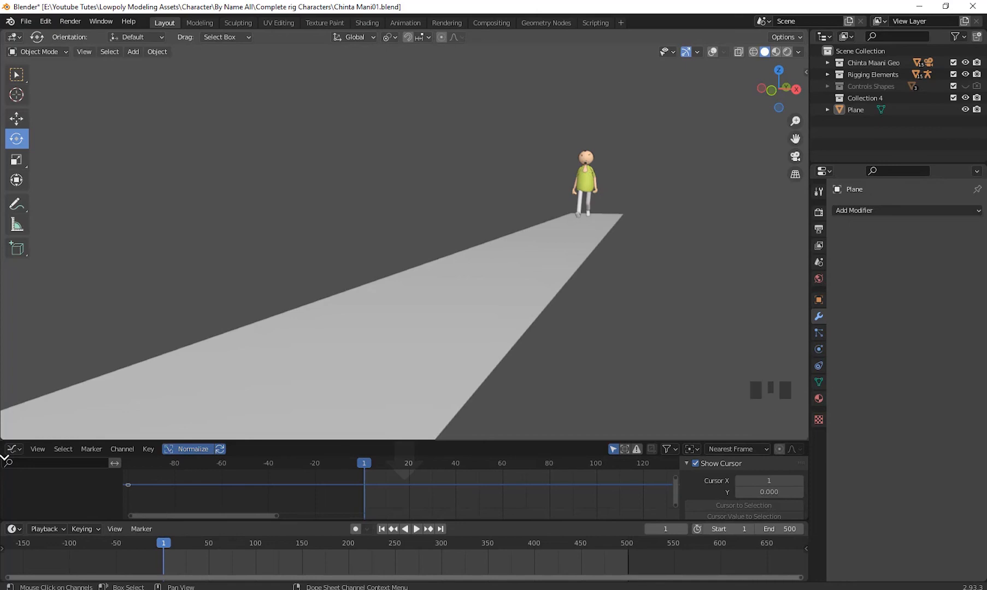
pyautogui.moveTo(5, 459); pyautogui.dragTo(5, 470)
# - Add a mesh cube at the 3D cursor and scale it uniformly by about 3.81
pyautogui.scroll(-3, 527, 346)
pyautogui.moveTo(560, 308); pyautogui.dragTo(597, 334, button='middle')
pyautogui.scroll(2, 571, 303)
pyautogui.scroll(-3, 576, 298)
pyautogui.moveTo(596, 335)
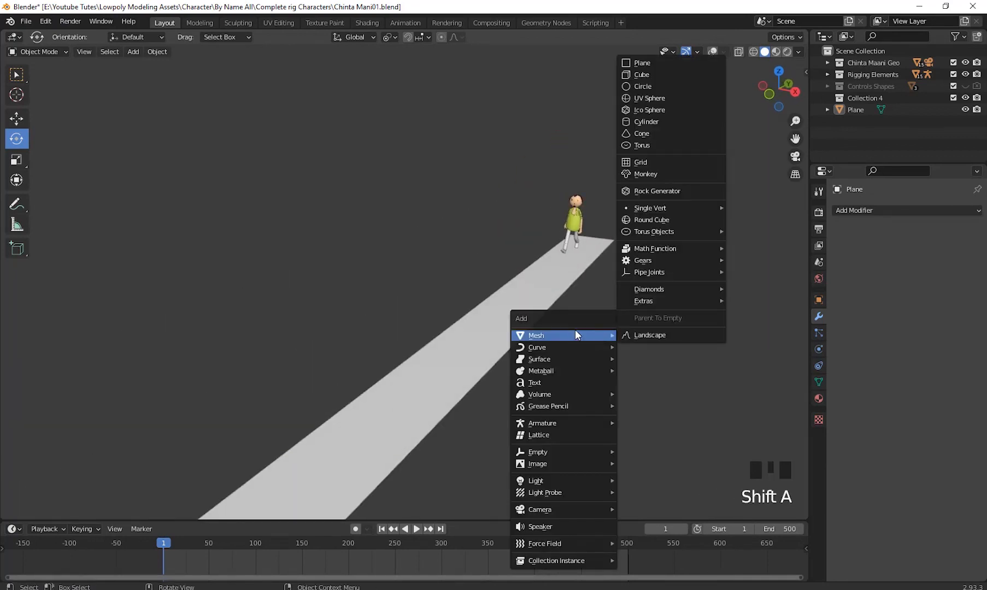
pyautogui.click(658, 73)
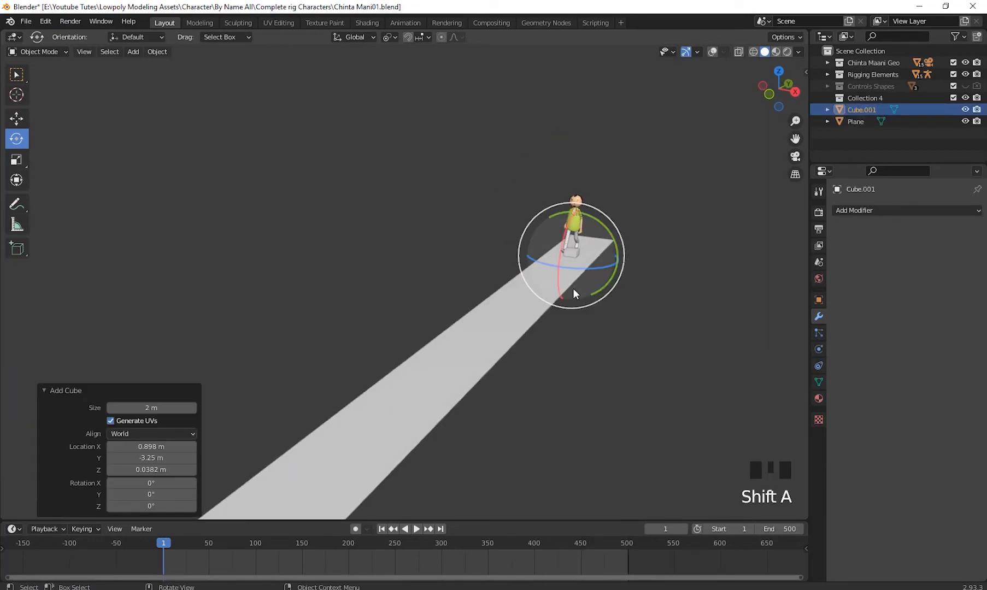
pyautogui.press('s')
pyautogui.click(684, 319)
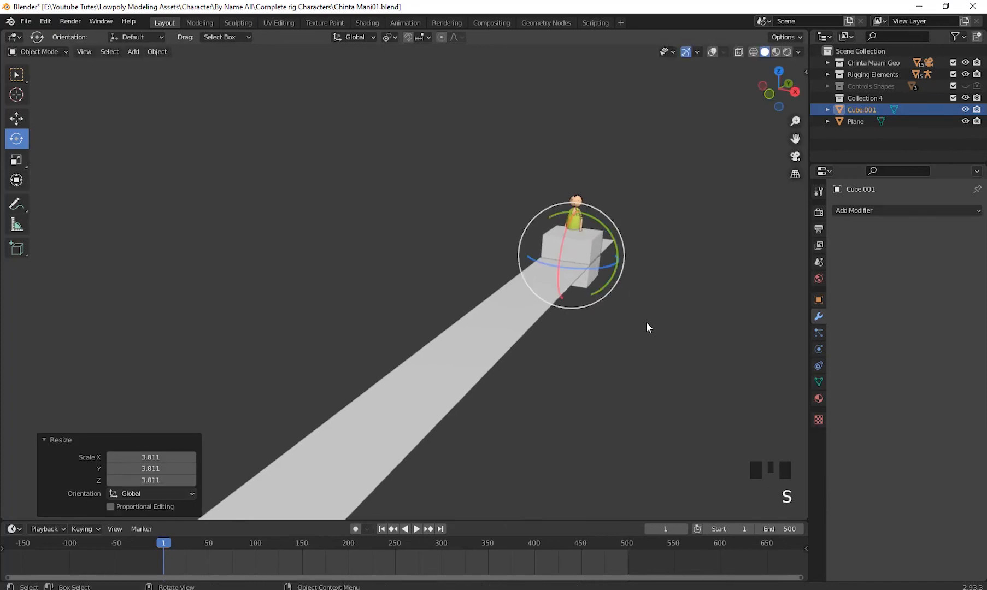
# - Move the cube about 3.84 m along Y, 3.53 m along Z and -9.24 m along X, placing it beside the character
pyautogui.press('KP_3')
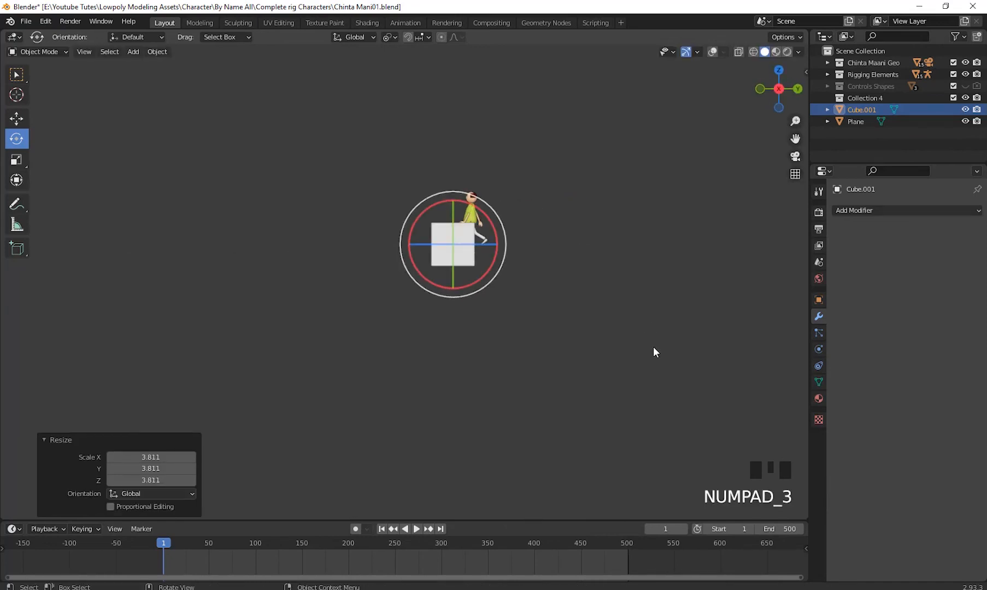
pyautogui.press('g')
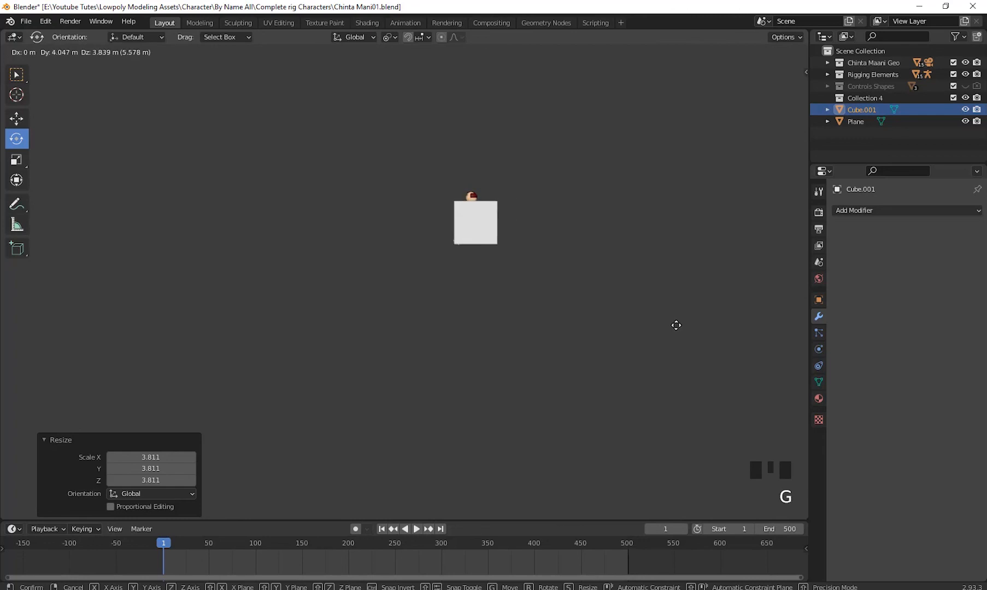
pyautogui.click(675, 327)
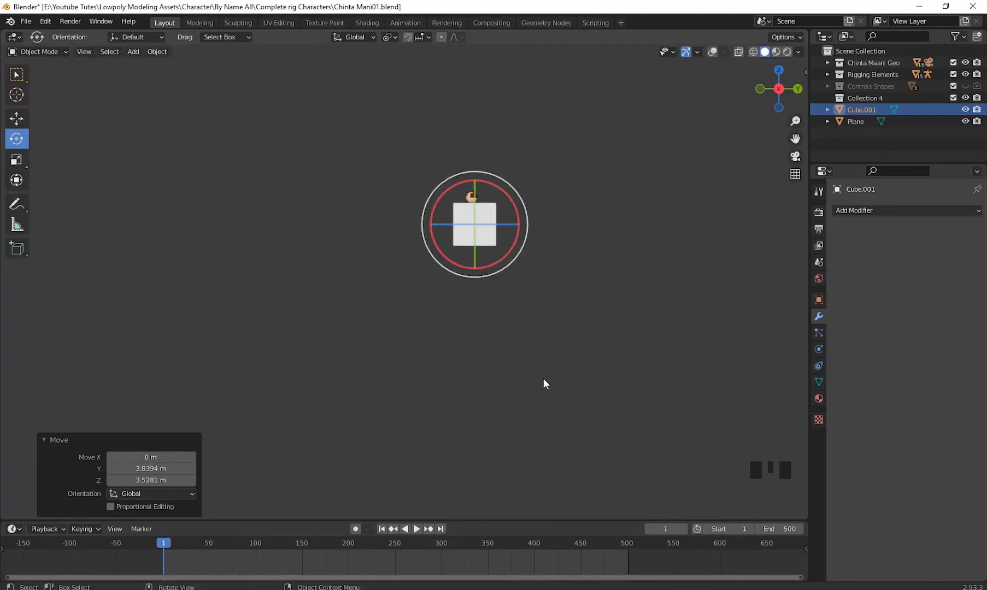
pyautogui.press('KP_1')
pyautogui.press('g')
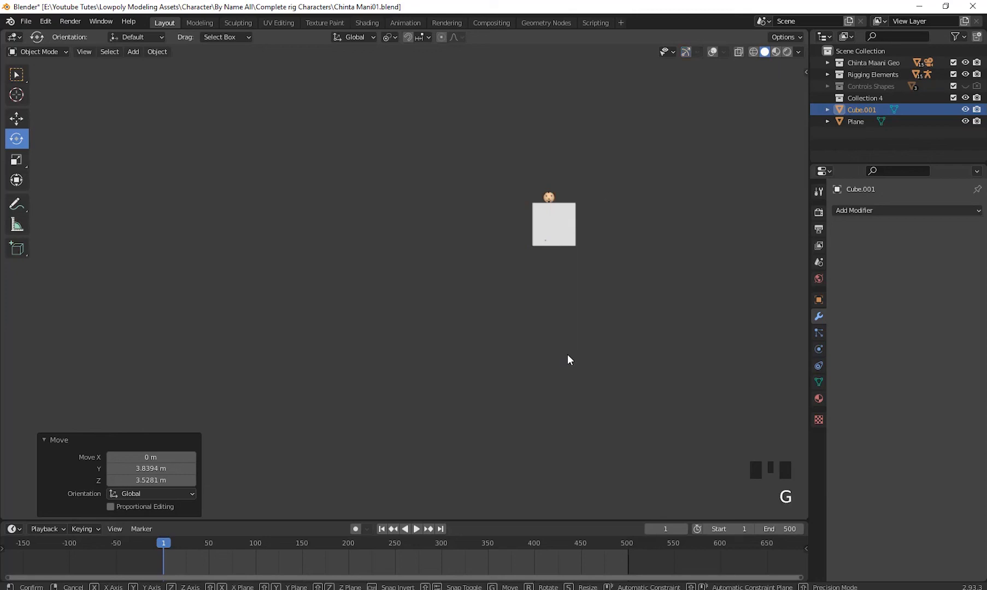
pyautogui.press('x')
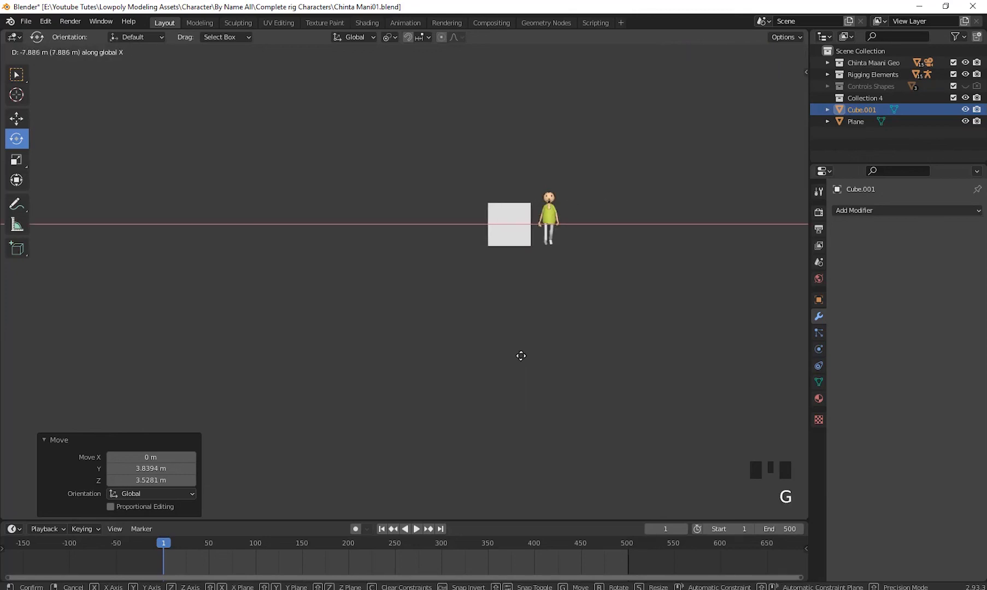
pyautogui.click(516, 357)
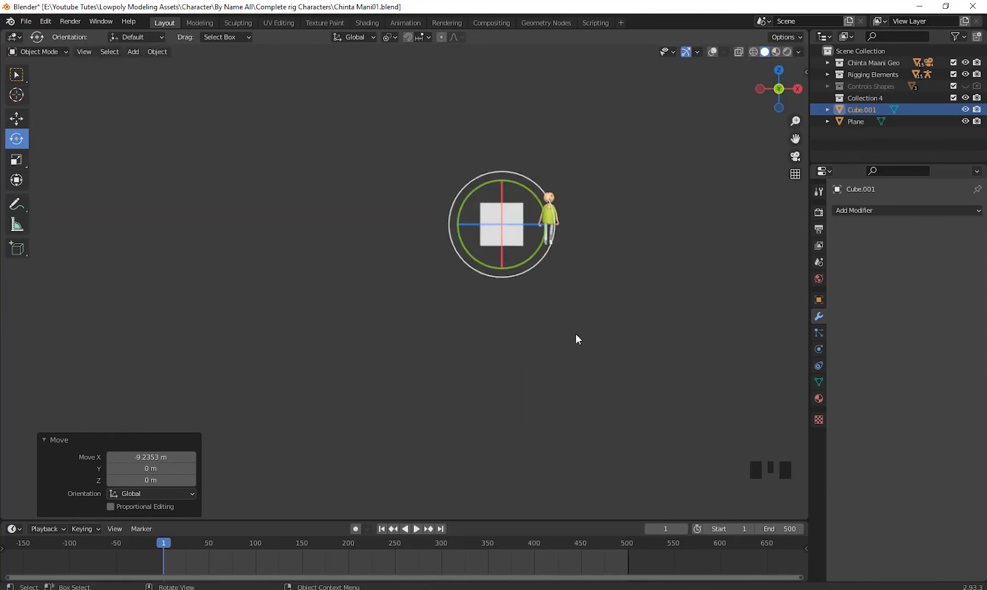
# - Switch the cube's mesh editing to vertex selection and try to pick its upper corners in wireframe display
pyautogui.press('Tab')
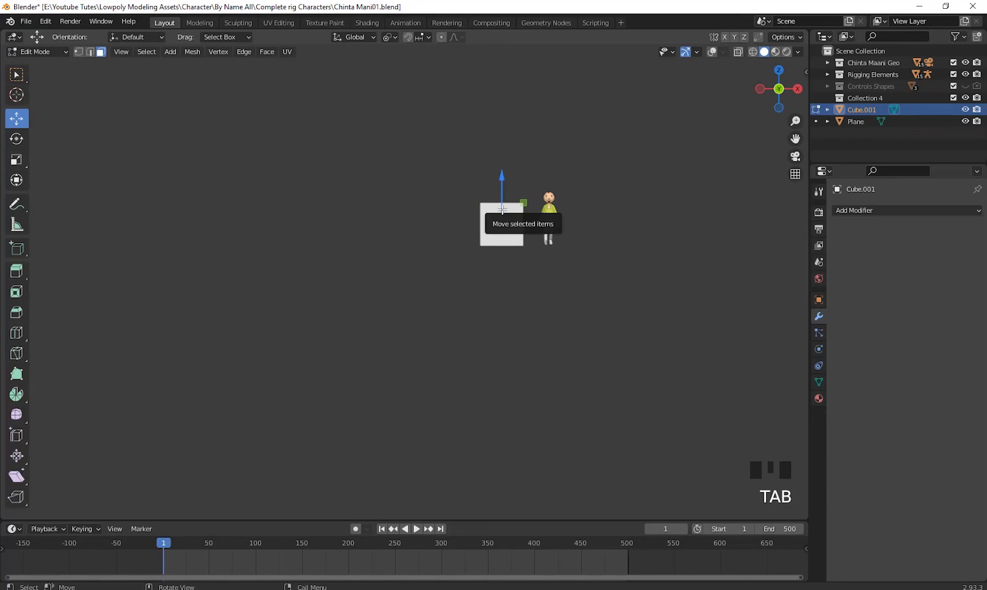
pyautogui.press('1')
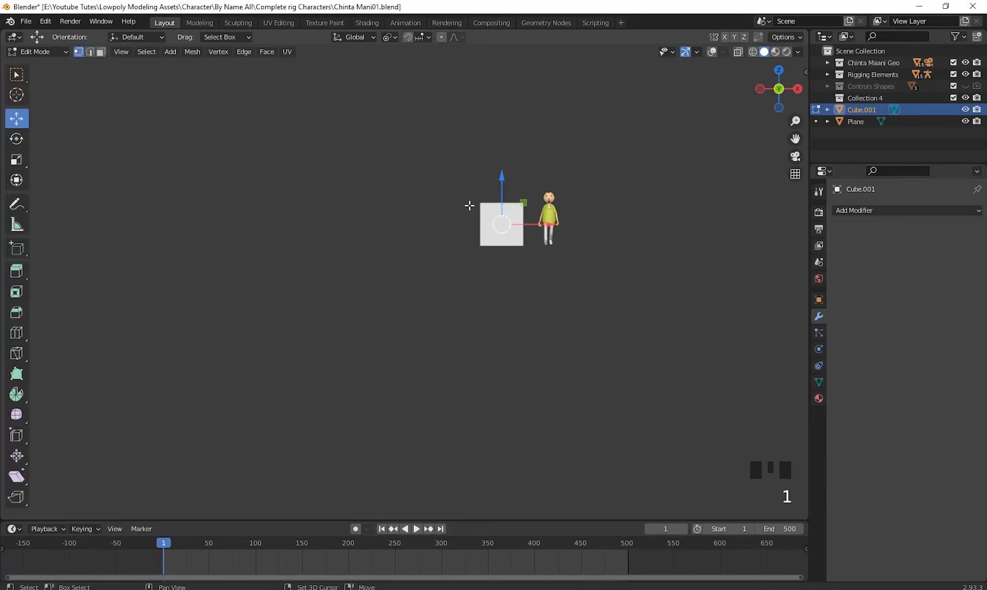
pyautogui.hotkey('shift', 'z')
pyautogui.scroll(5, 606, 260)
pyautogui.keyDown('shift'); pyautogui.moveTo(607, 261); pyautogui.dragTo(448, 267, button='middle'); pyautogui.keyUp('shift')
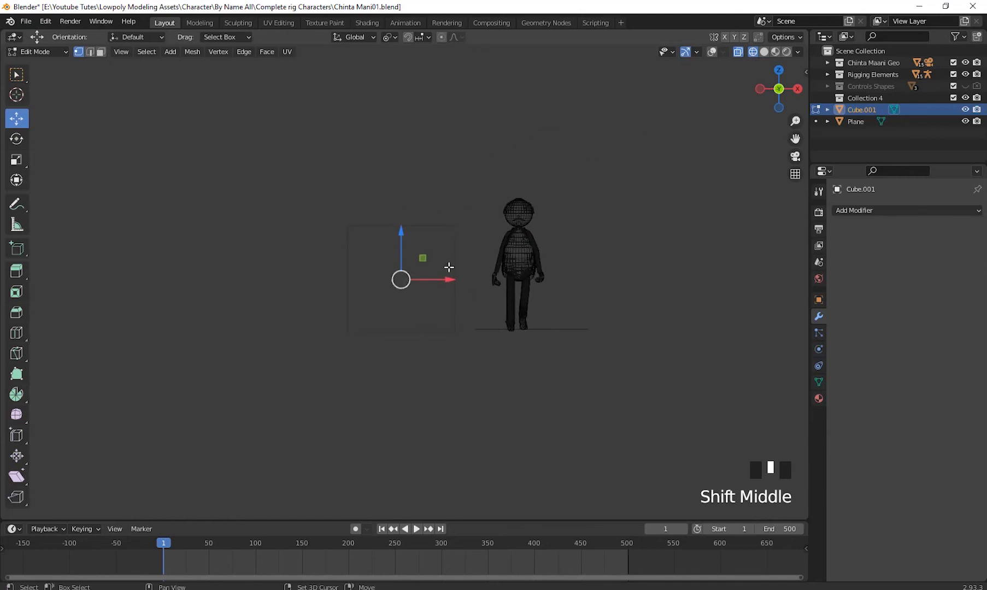
pyautogui.click(451, 227)
pyautogui.scroll(-2, 610, 335)
pyautogui.moveTo(610, 335); pyautogui.dragTo(550, 359, button='middle')
pyautogui.hotkey('shift', 'z')
pyautogui.scroll(3, 562, 324)
pyautogui.click(537, 240)
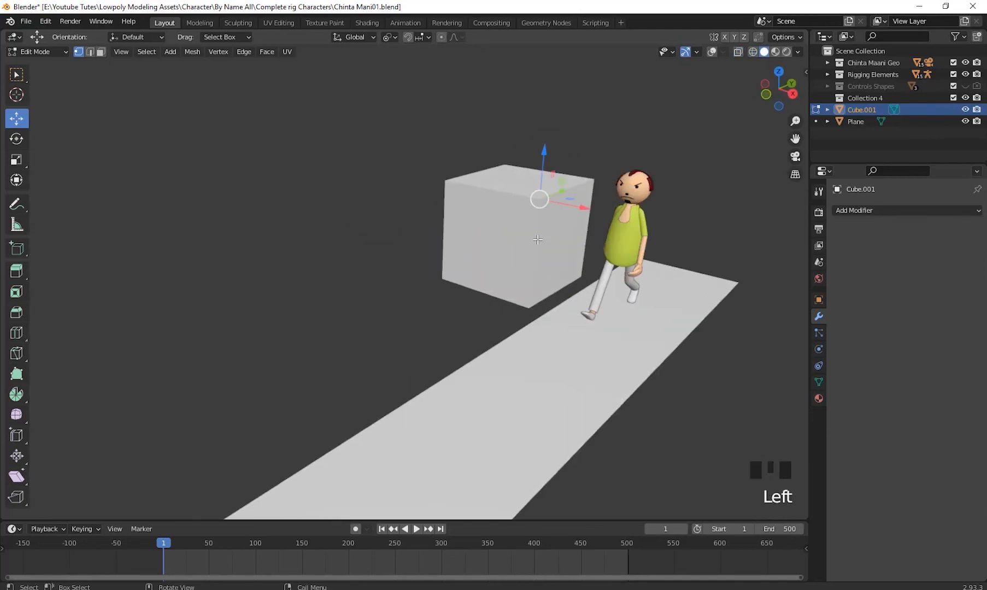
pyautogui.press('Tab')
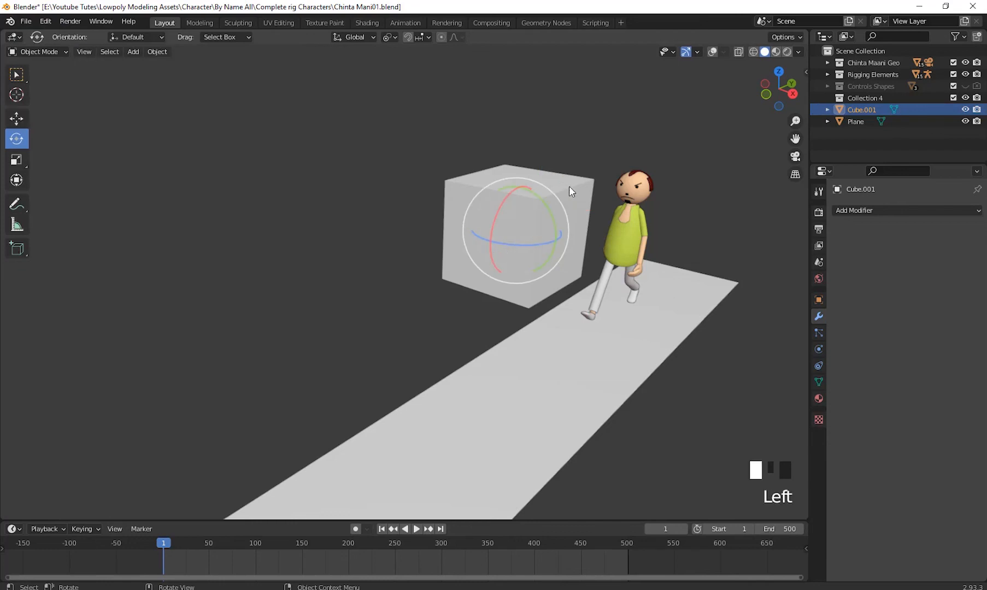
# - Show the viewport overlays and raise the cube's four top vertices, making a block about twice as tall as wide
pyautogui.click(713, 51)
pyautogui.keyDown('shift'); pyautogui.moveTo(598, 232); pyautogui.dragTo(513, 272, button='middle'); pyautogui.keyUp('shift')
pyautogui.press('Tab')
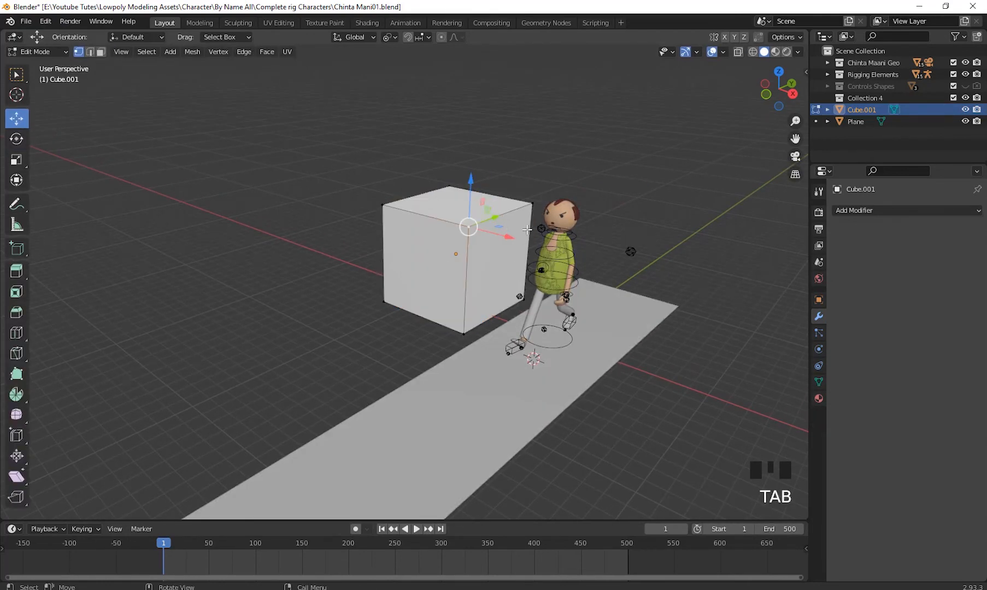
pyautogui.moveTo(529, 232); pyautogui.dragTo(330, 143)
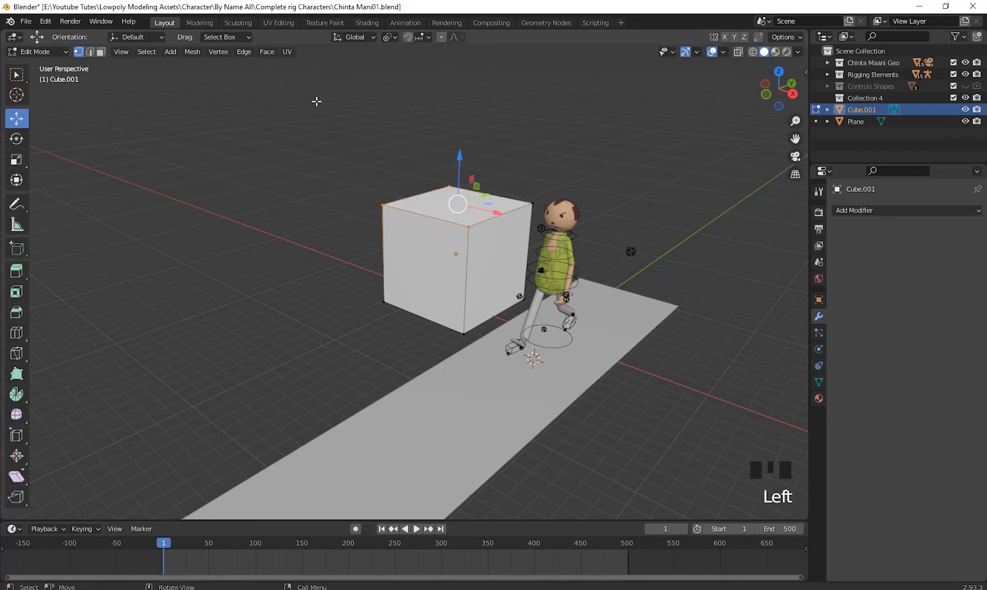
pyautogui.moveTo(318, 99); pyautogui.dragTo(533, 224)
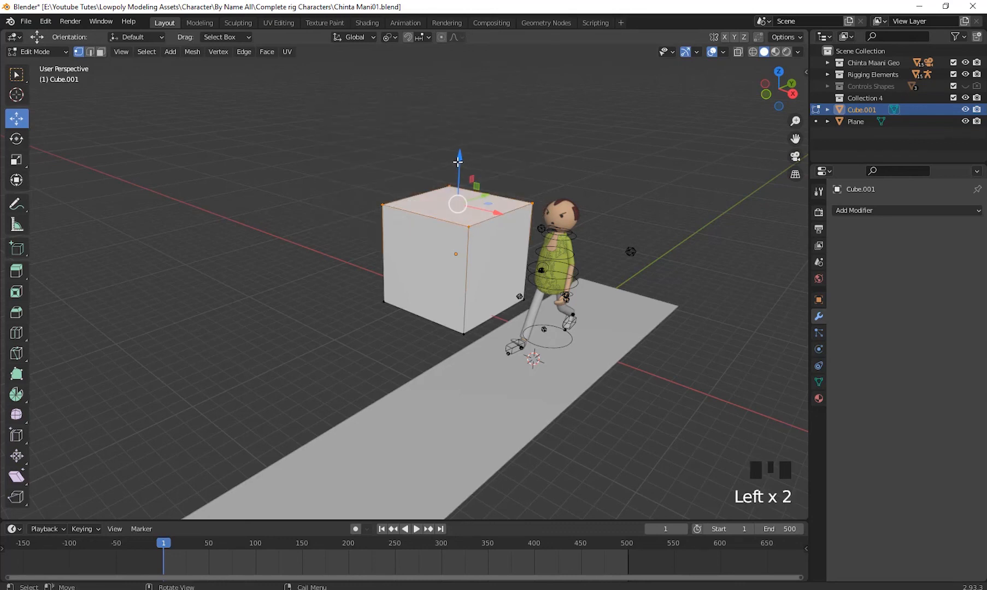
pyautogui.moveTo(458, 162); pyautogui.dragTo(452, 197)
pyautogui.scroll(-2, 490, 364)
pyautogui.moveTo(514, 307); pyautogui.dragTo(565, 409, button='middle')
pyautogui.scroll(3, 543, 443)
pyautogui.keyDown('shift'); pyautogui.scroll(-1, 557, 434); pyautogui.keyUp('shift')
pyautogui.click(586, 417)
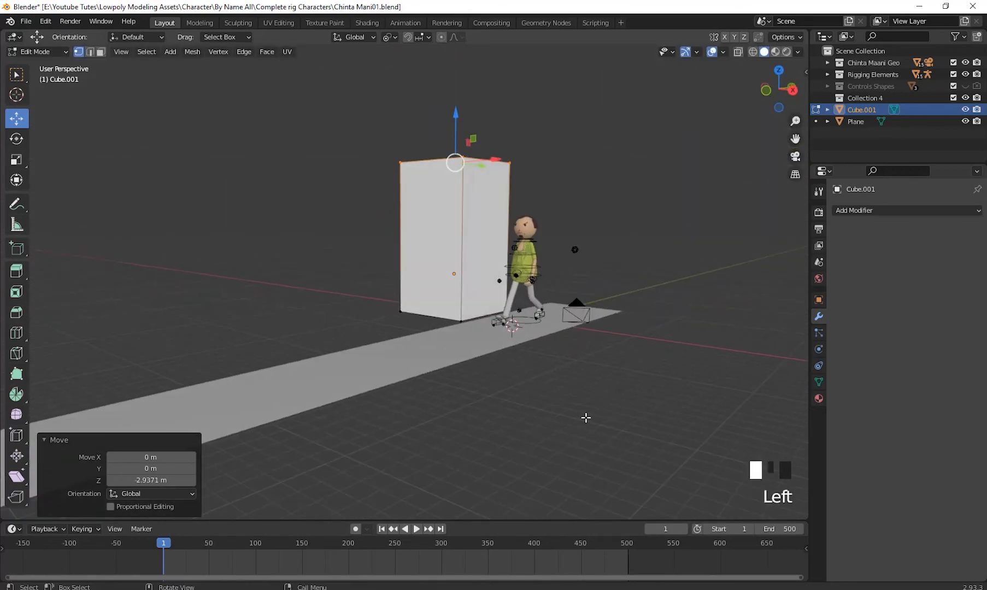
pyautogui.scroll(-2, 325, 359)
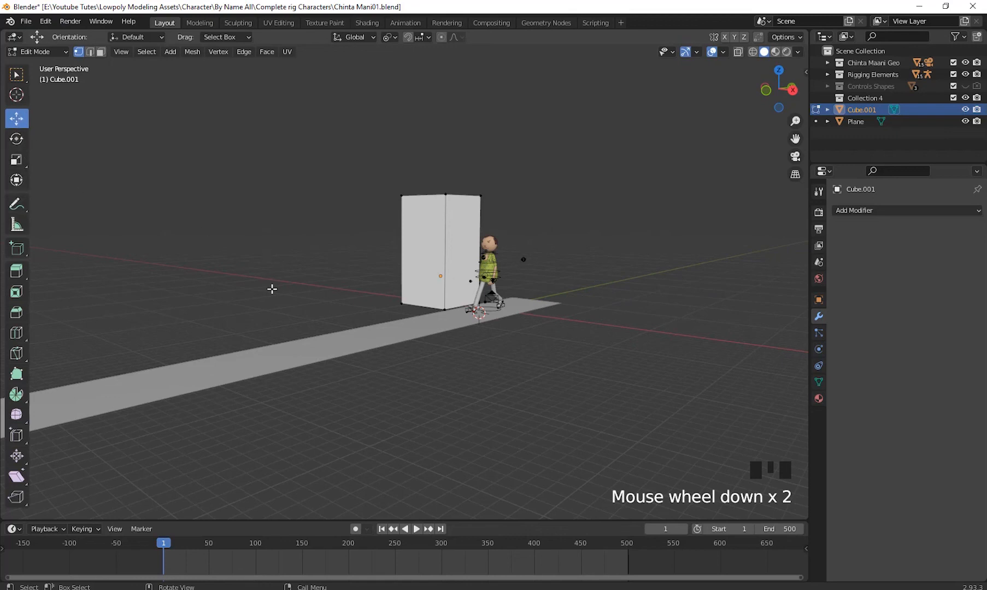
pyautogui.scroll(-2, 273, 288)
pyautogui.press('Tab')
# - Duplicate the tall block in the right orthographic view and place the copy about -45.87 m along Y
pyautogui.moveTo(441, 331); pyautogui.dragTo(652, 323, button='middle')
pyautogui.click(466, 209)
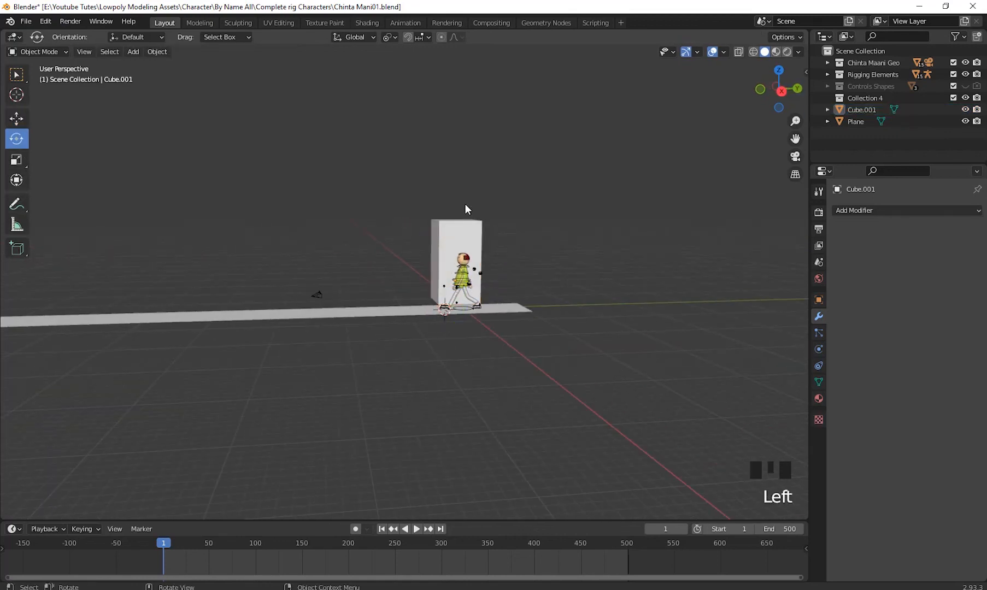
pyautogui.click(480, 234)
pyautogui.press('KP_3')
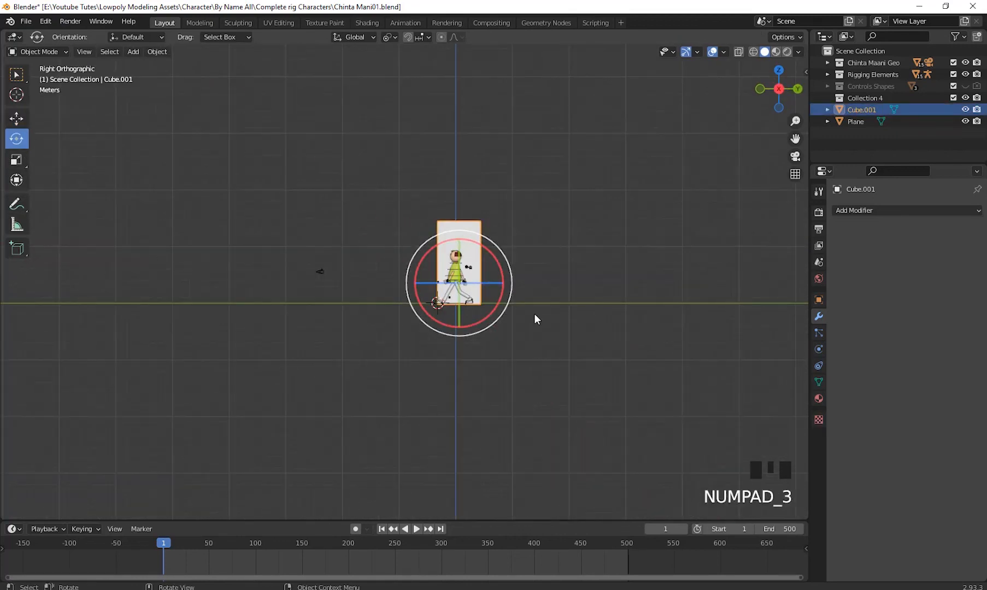
pyautogui.hotkey('shift', 'd')
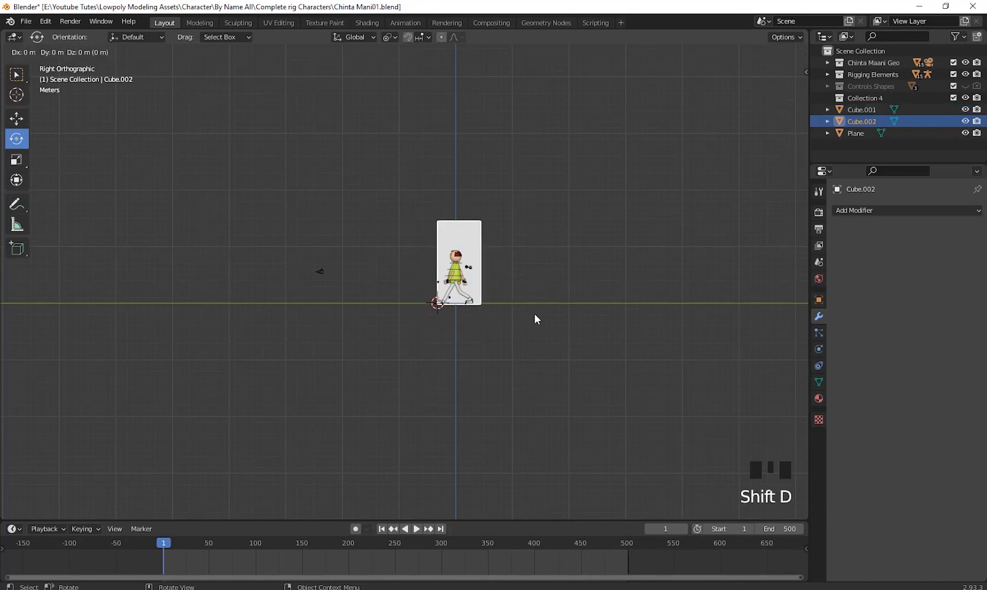
pyautogui.press('y')
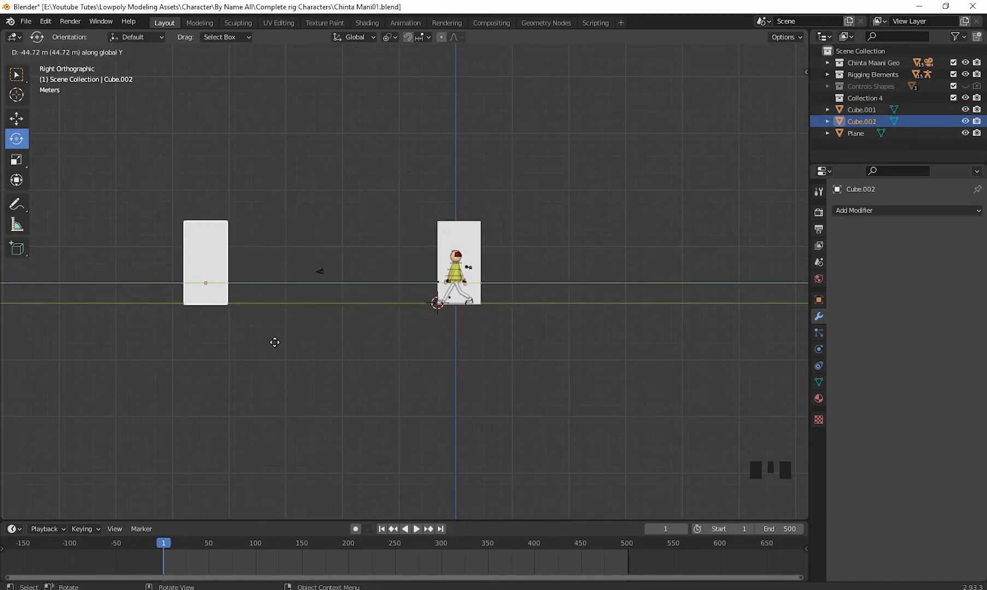
pyautogui.click(273, 342)
# - Duplicate the second block and place the third one about -56.04 m further along Y
pyautogui.scroll(-2, 450, 361)
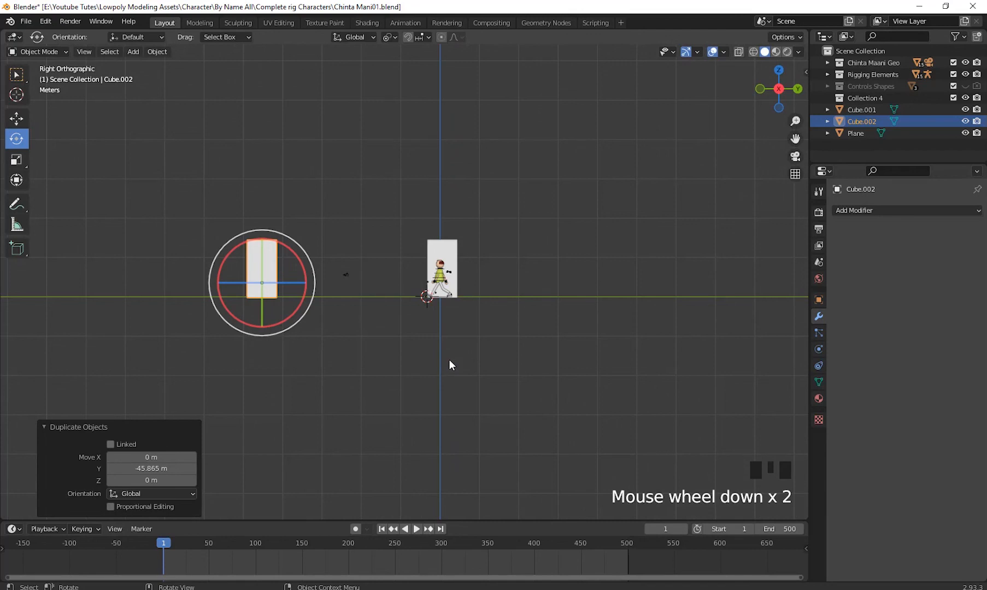
pyautogui.hotkey('shift', 'd')
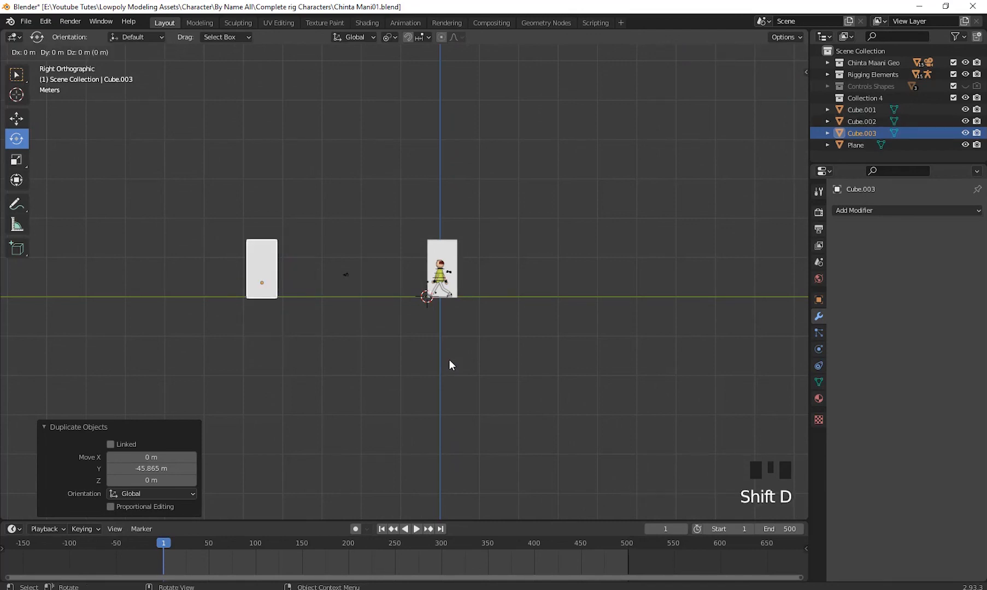
pyautogui.press('y')
pyautogui.click(232, 364)
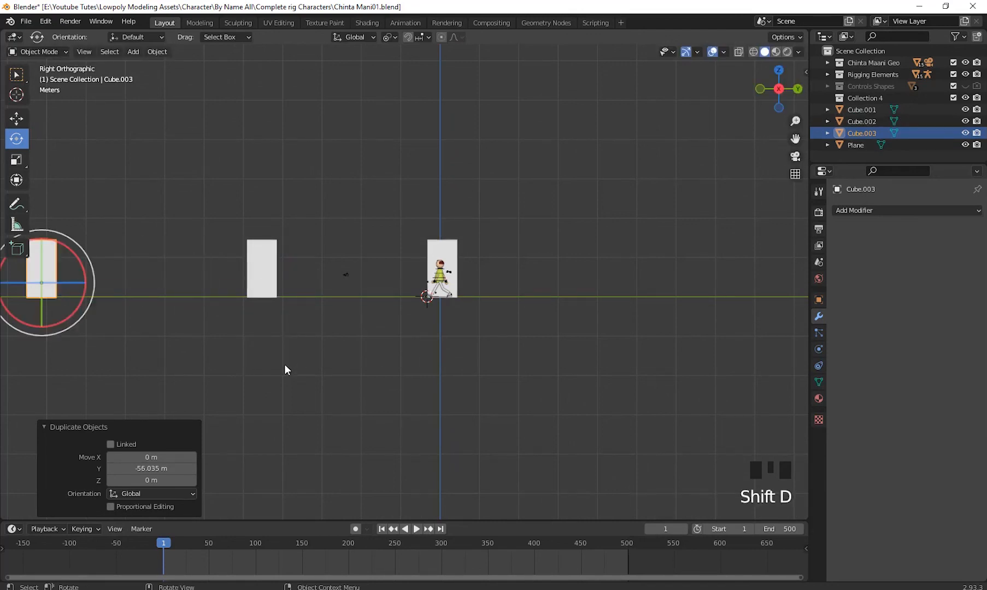
# - Look along the path toward the character, hide the viewport overlays and deselect the third block
pyautogui.moveTo(285, 365); pyautogui.dragTo(634, 346, button='middle')
pyautogui.scroll(2, 558, 354)
pyautogui.scroll(-1, 550, 352)
pyautogui.click(711, 52)
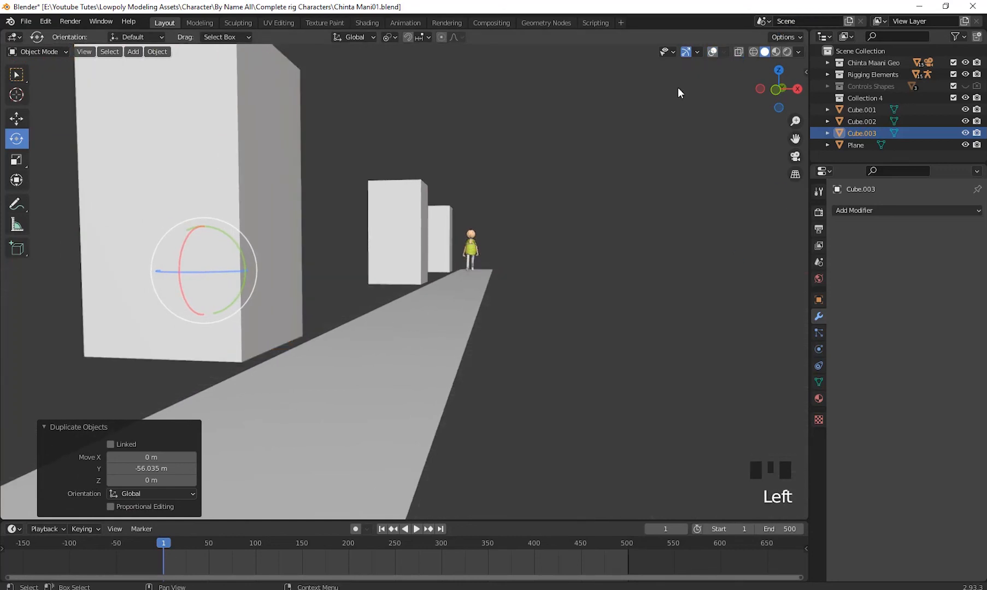
pyautogui.click(647, 232)
# - Widen the path plane into a broad ground by scaling it about 10.2 along X
pyautogui.scroll(2, 579, 290)
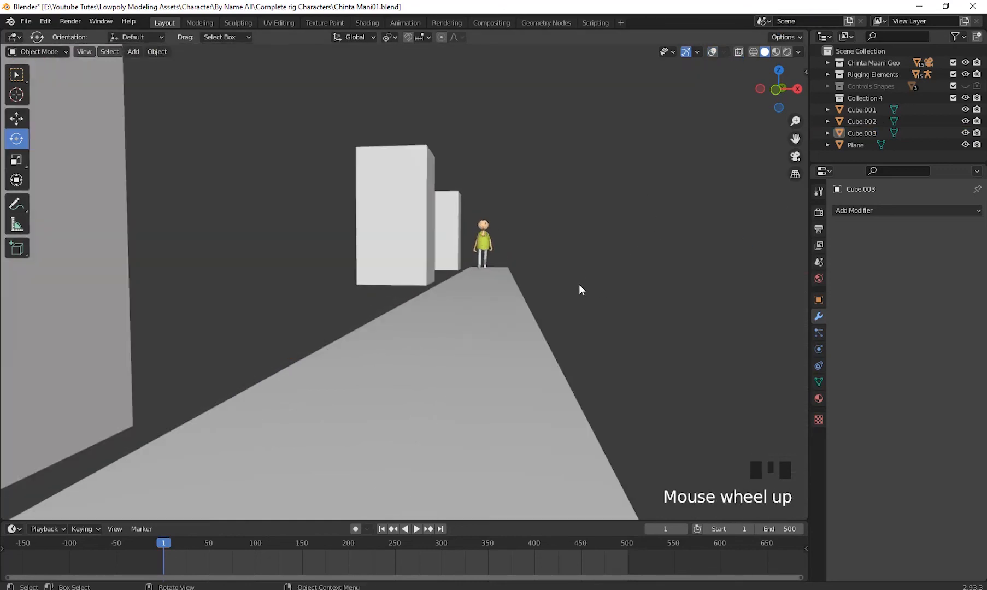
pyautogui.keyDown('shift'); pyautogui.moveTo(584, 282); pyautogui.dragTo(594, 273, button='middle'); pyautogui.keyUp('shift')
pyautogui.click(543, 342)
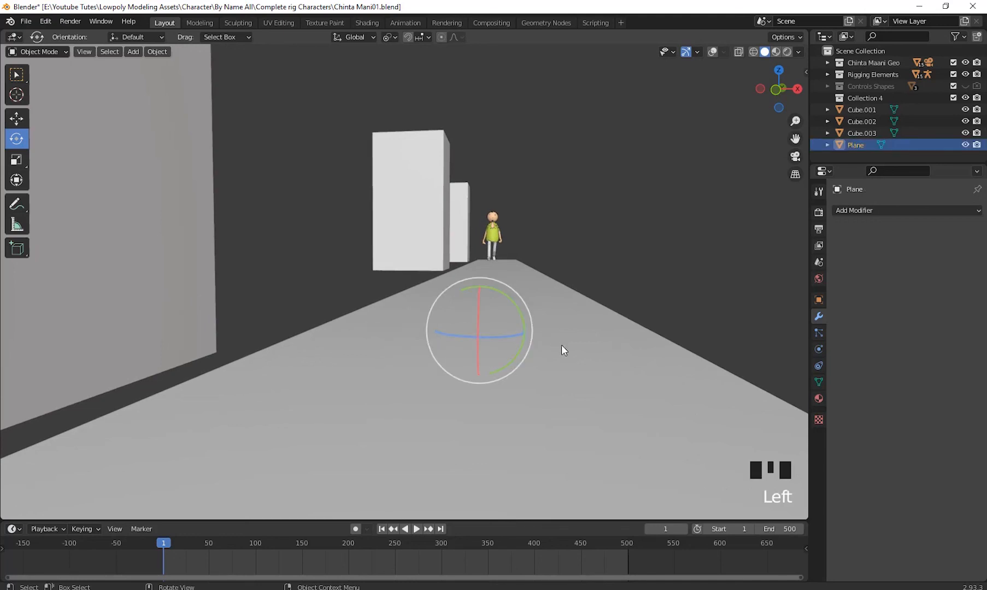
pyautogui.press('s')
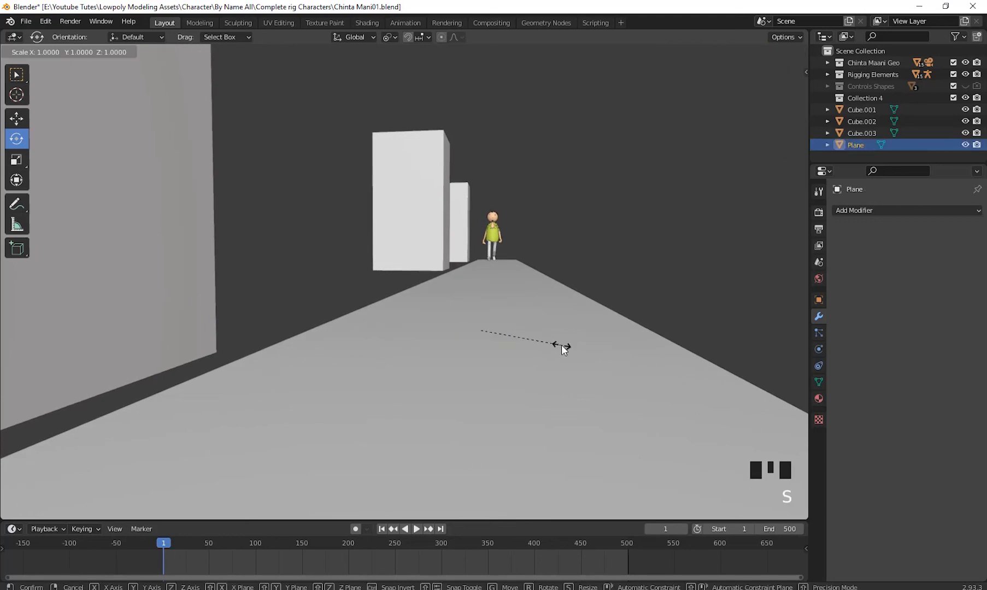
pyautogui.press('x')
pyautogui.click(523, 347)
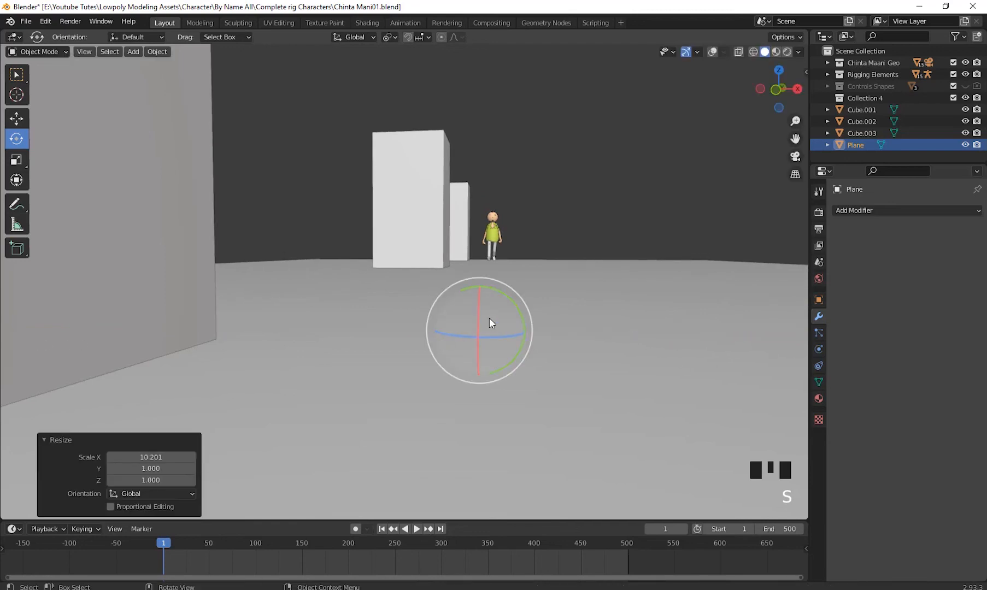
# - Play the walk animation from the first frame and watch the character approach past the blocks
pyautogui.moveTo(489, 318); pyautogui.dragTo(586, 394, button='middle')
pyautogui.scroll(-2, 552, 360)
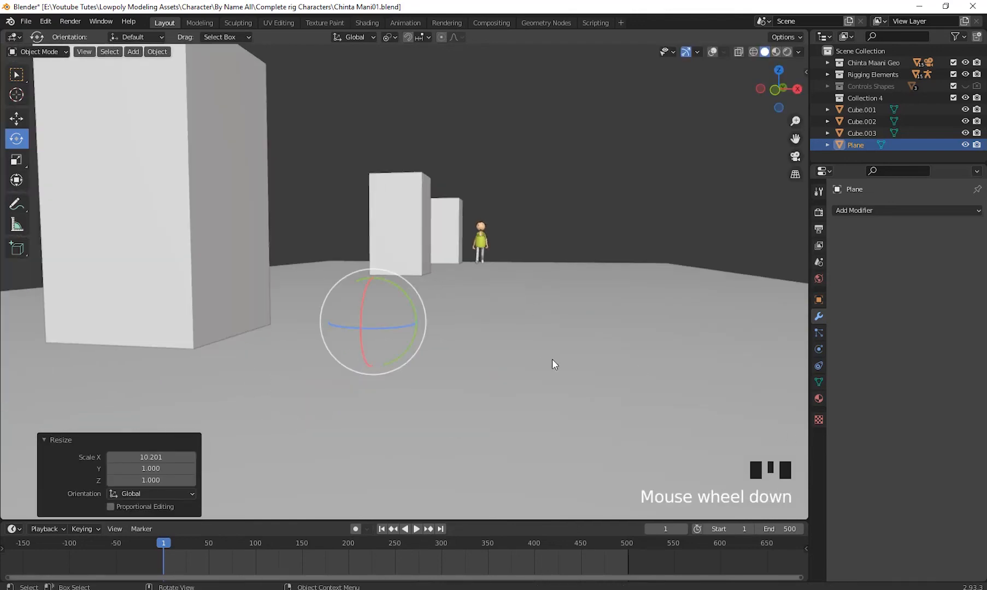
pyautogui.click(382, 531)
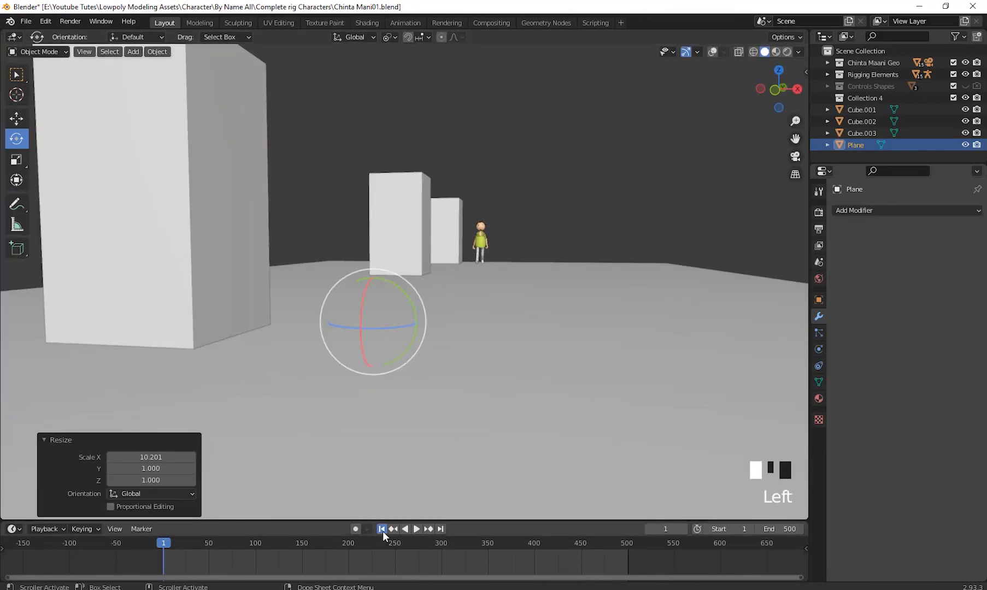
pyautogui.click(414, 529)
pyautogui.click(602, 197)
pyautogui.scroll(2, 602, 197)
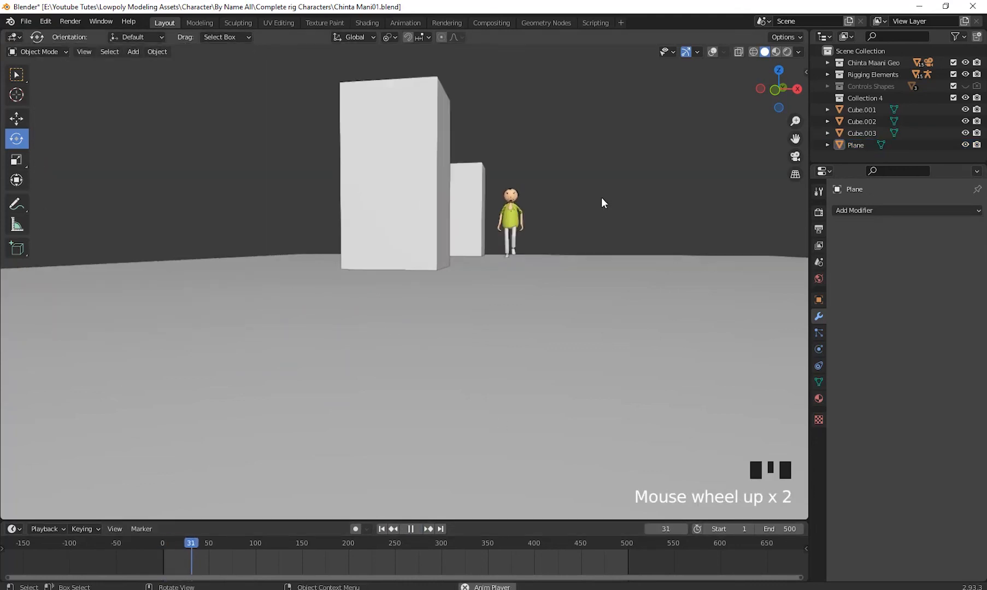
pyautogui.scroll(-1, 601, 198)
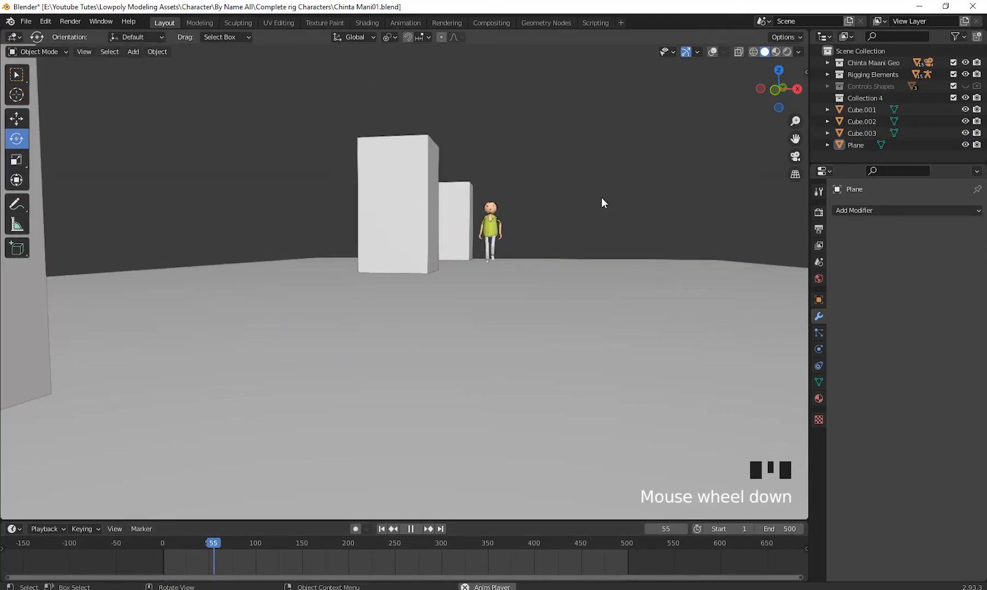
# - Preview the scene in Rendered shading, inspect the Controls Shapes collection and the object list, and return to Solid shading
pyautogui.click(788, 51)
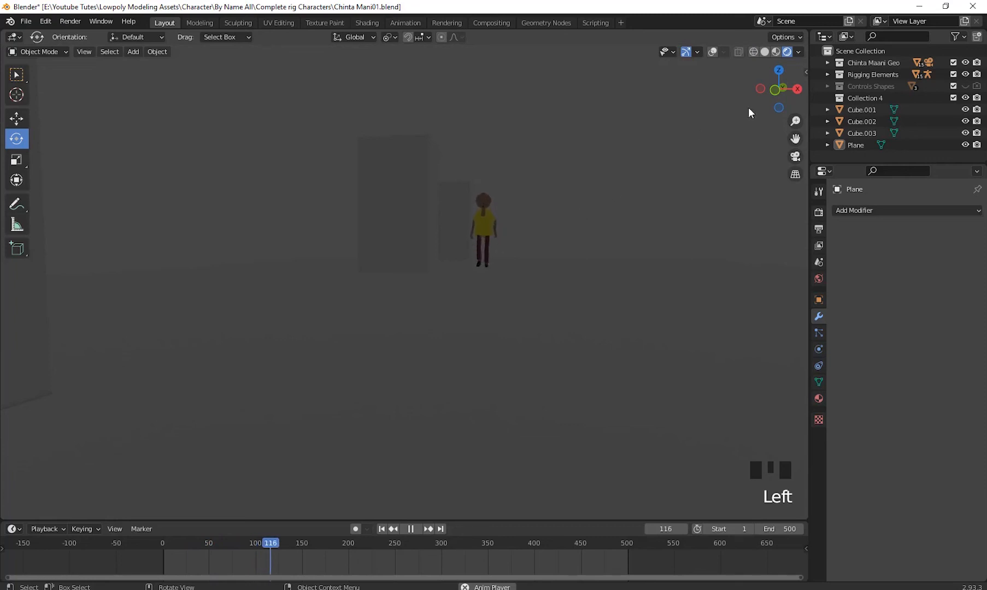
pyautogui.click(828, 85)
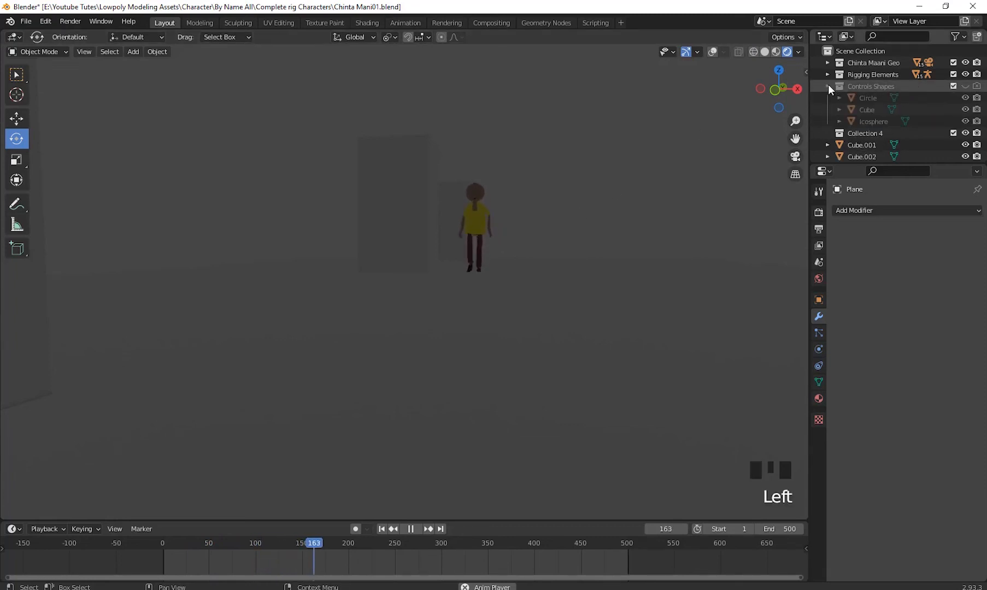
pyautogui.scroll(-5, 831, 87)
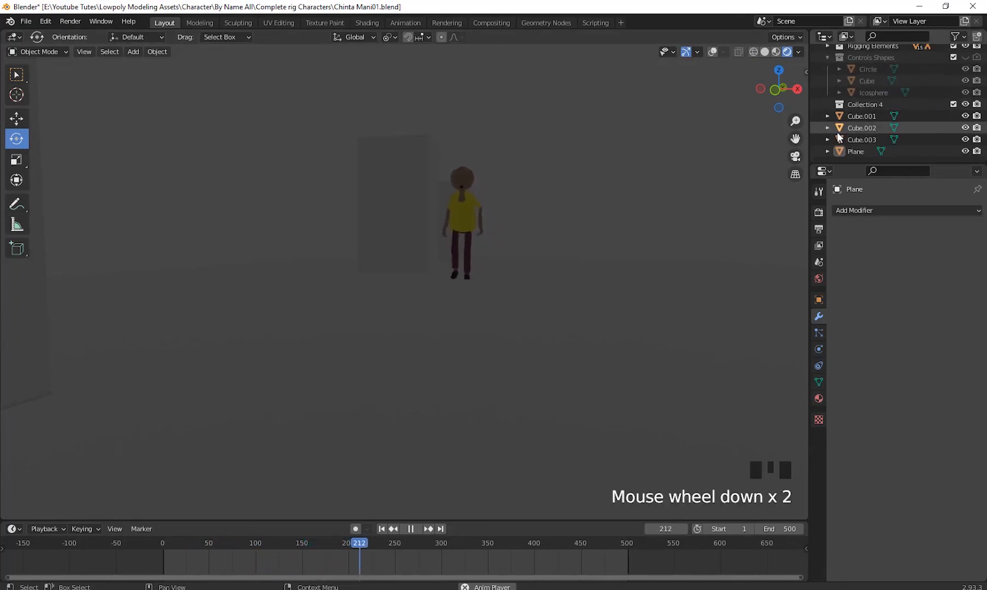
pyautogui.click(829, 57)
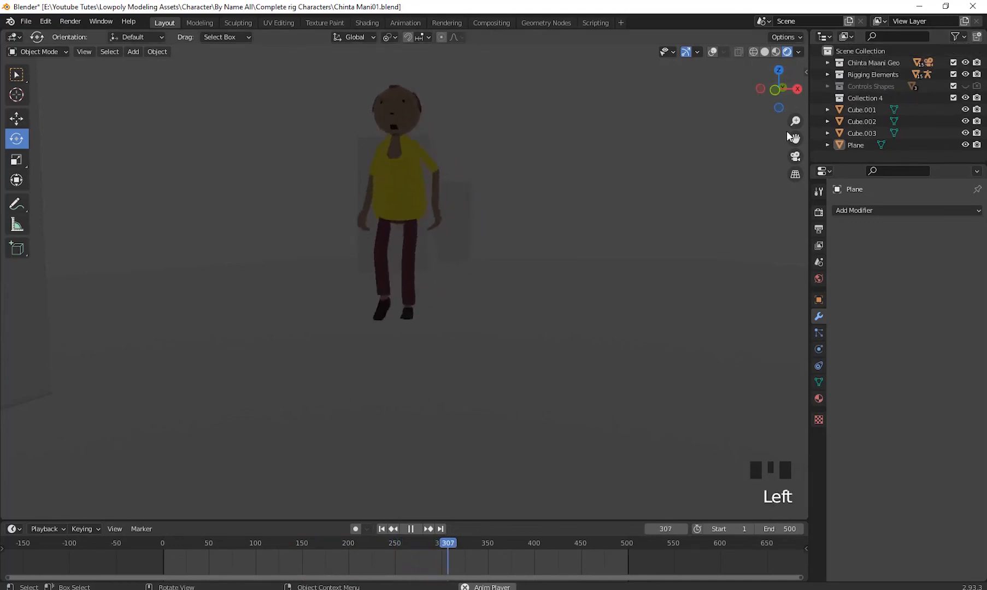
pyautogui.click(787, 48)
pyautogui.click(764, 52)
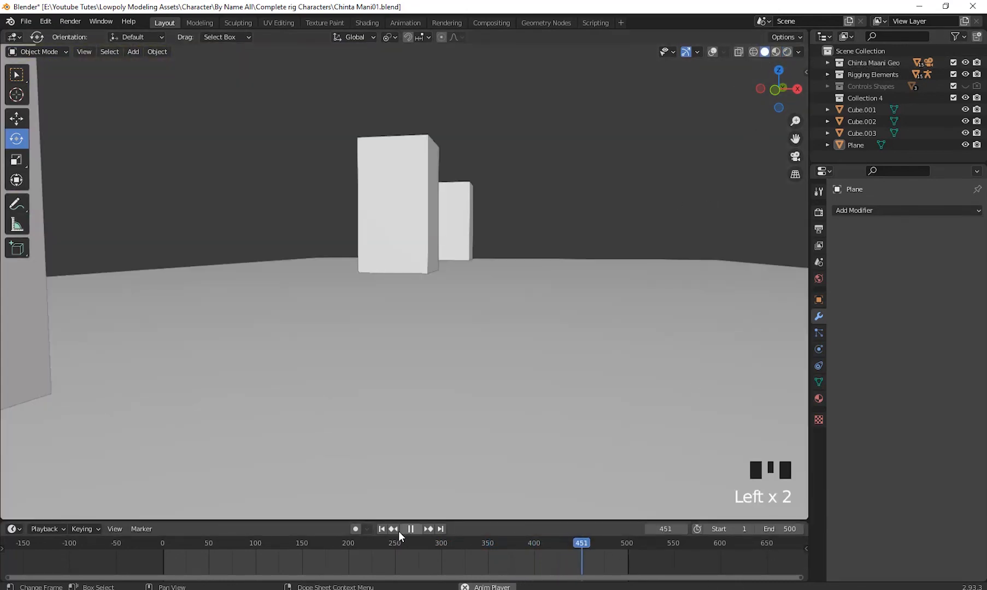
# - Replay the walk from the first frame and stop it at about frame 87
pyautogui.click(382, 529)
pyautogui.moveTo(620, 389); pyautogui.dragTo(621, 388, button='middle')
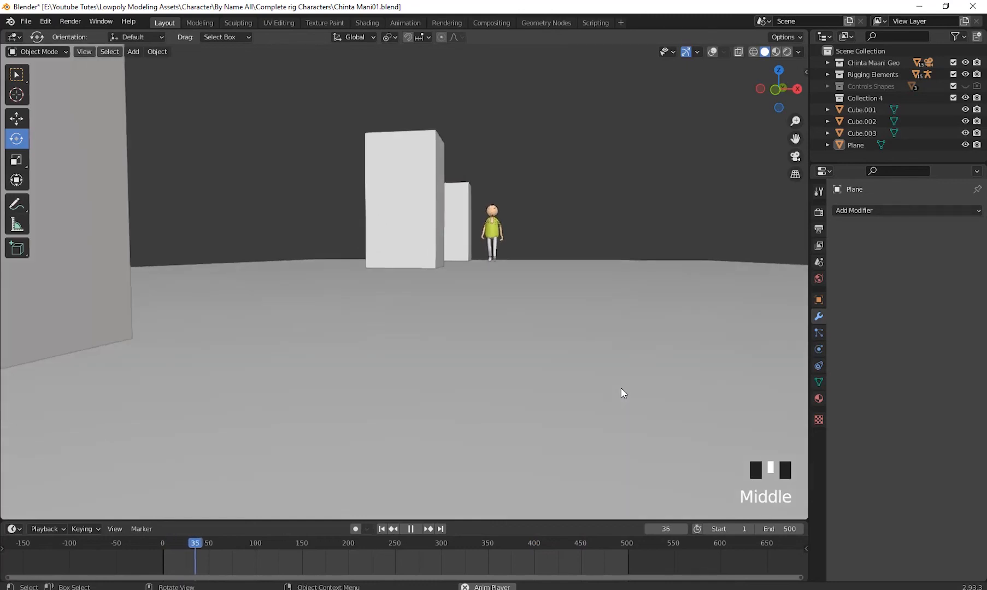
pyautogui.click(407, 529)
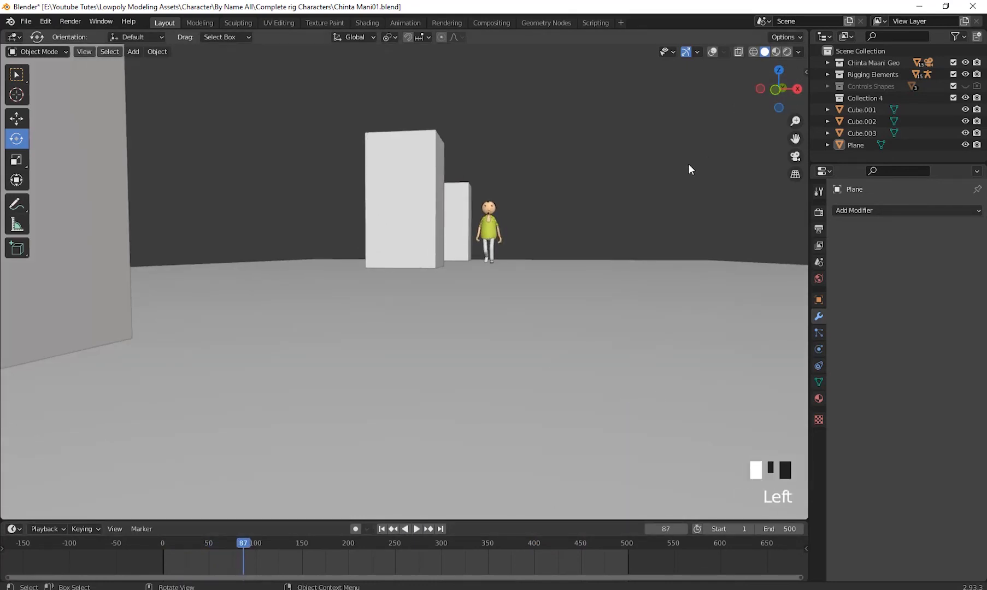
# - Add a Sun light and raise it about 36 m above the ground
pyautogui.hotkey('shift', 'a')
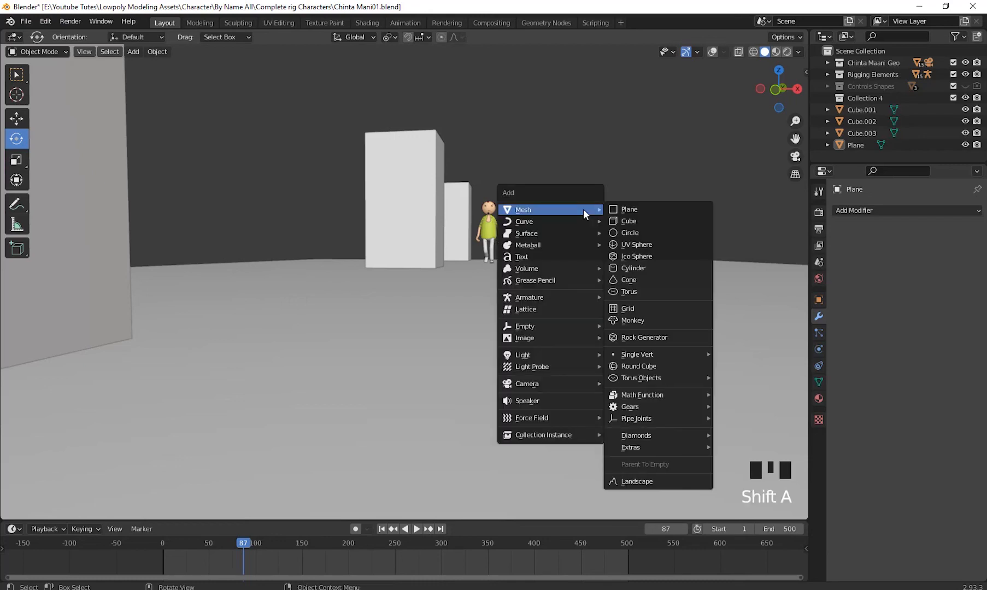
pyautogui.moveTo(563, 381)
pyautogui.moveTo(557, 352)
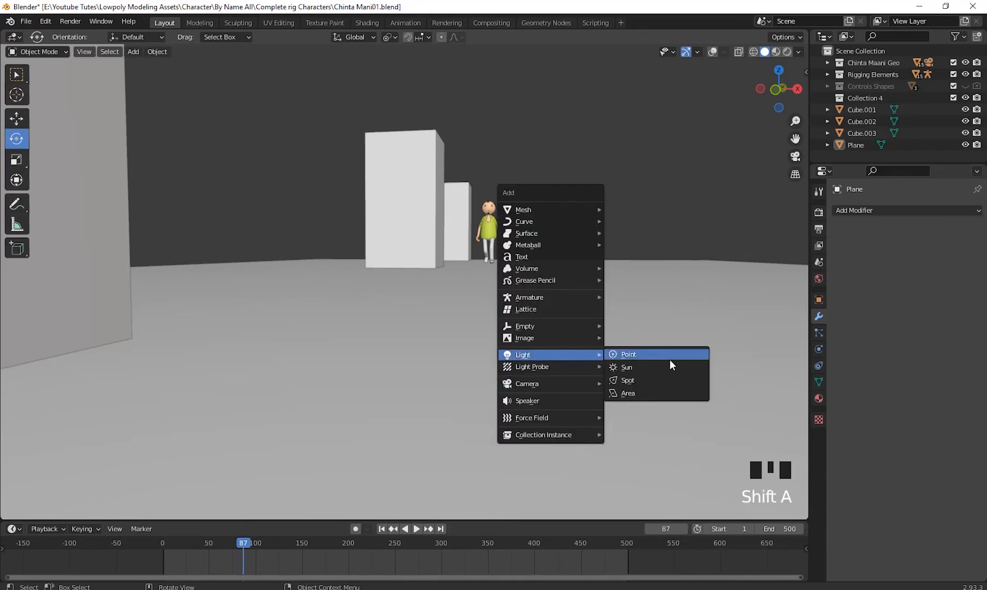
pyautogui.click(657, 368)
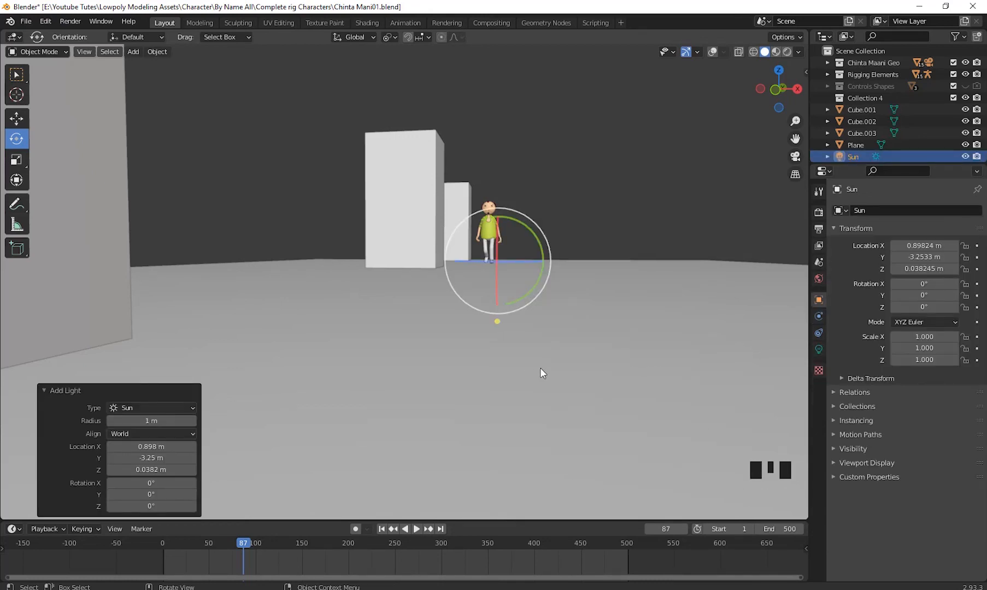
pyautogui.press('g')
pyautogui.click(805, 65)
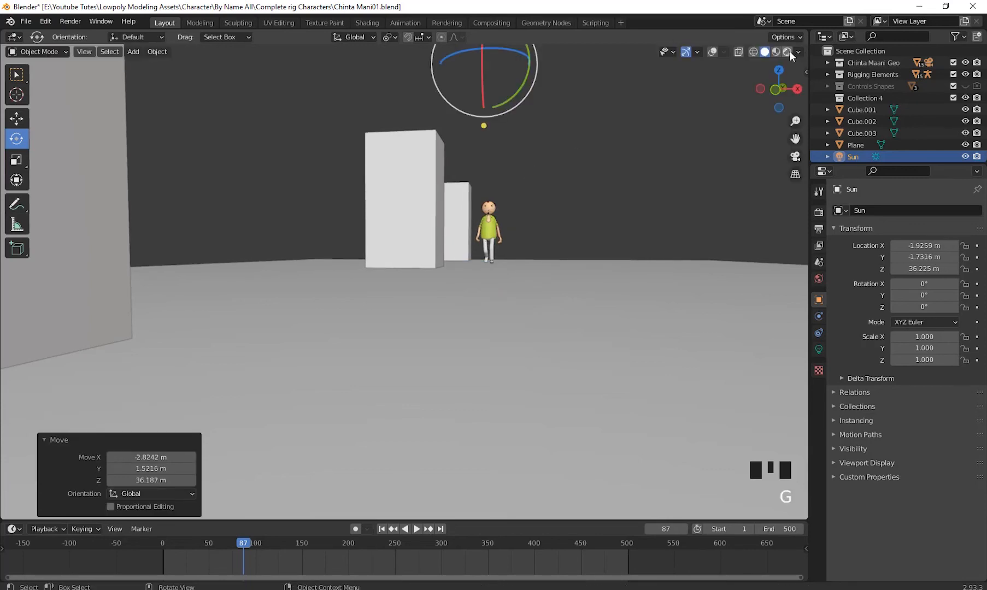
# - Switch to Rendered shading, show the overlays and tilt the sun about 60° while viewing the scene from the side
pyautogui.click(788, 51)
pyautogui.scroll(-3, 641, 215)
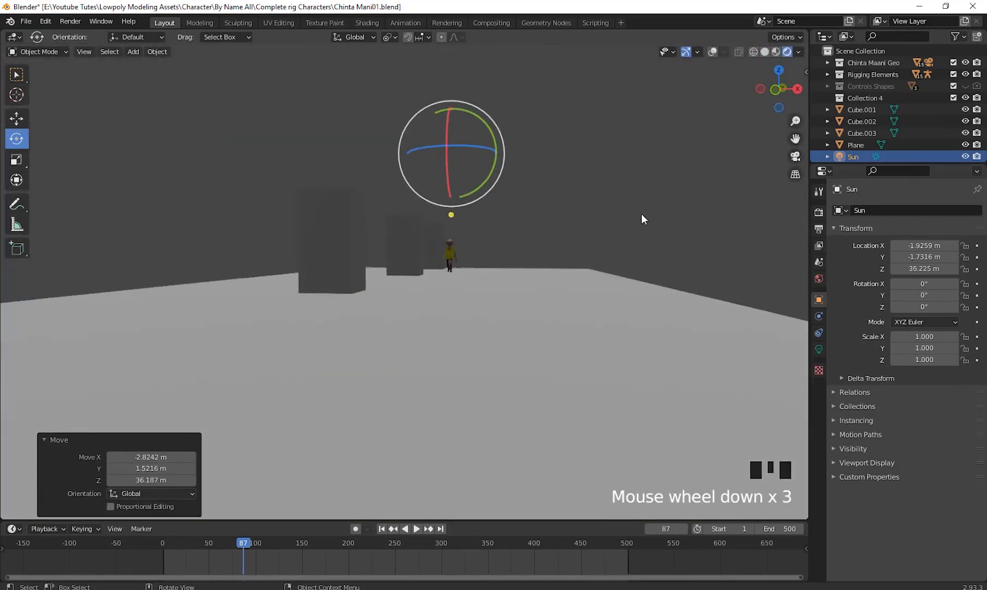
pyautogui.moveTo(642, 215); pyautogui.dragTo(683, 289, button='middle')
pyautogui.scroll(2, 549, 251)
pyautogui.click(713, 52)
pyautogui.keyDown('shift'); pyautogui.moveTo(705, 177); pyautogui.dragTo(693, 264, button='middle'); pyautogui.keyUp('shift')
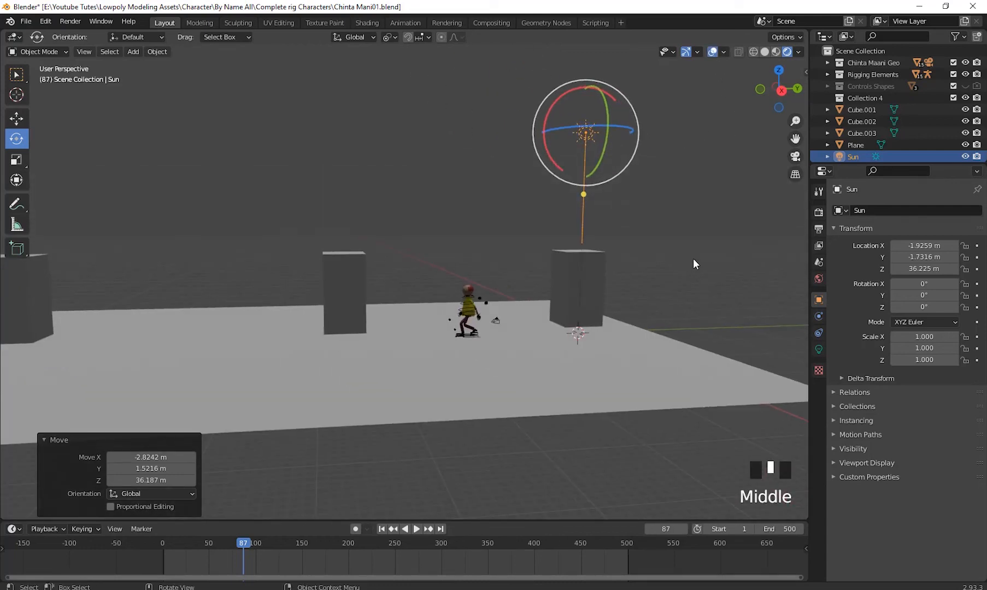
pyautogui.press('r')
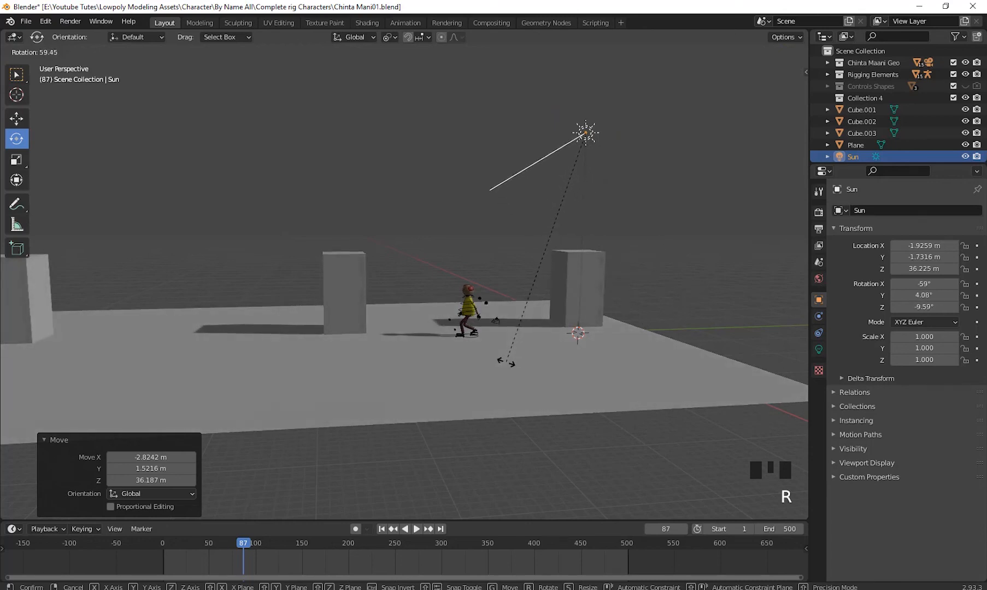
pyautogui.click(506, 362)
# - Rotate the sun about -19° around the global Z axis
pyautogui.moveTo(616, 360); pyautogui.dragTo(678, 342, button='middle')
pyautogui.press('r')
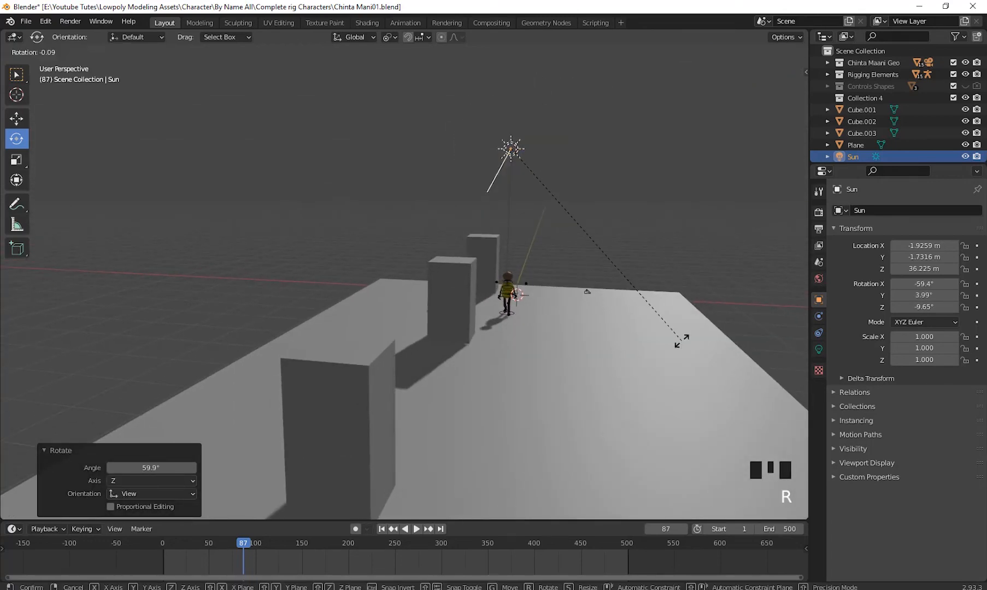
pyautogui.press('z')
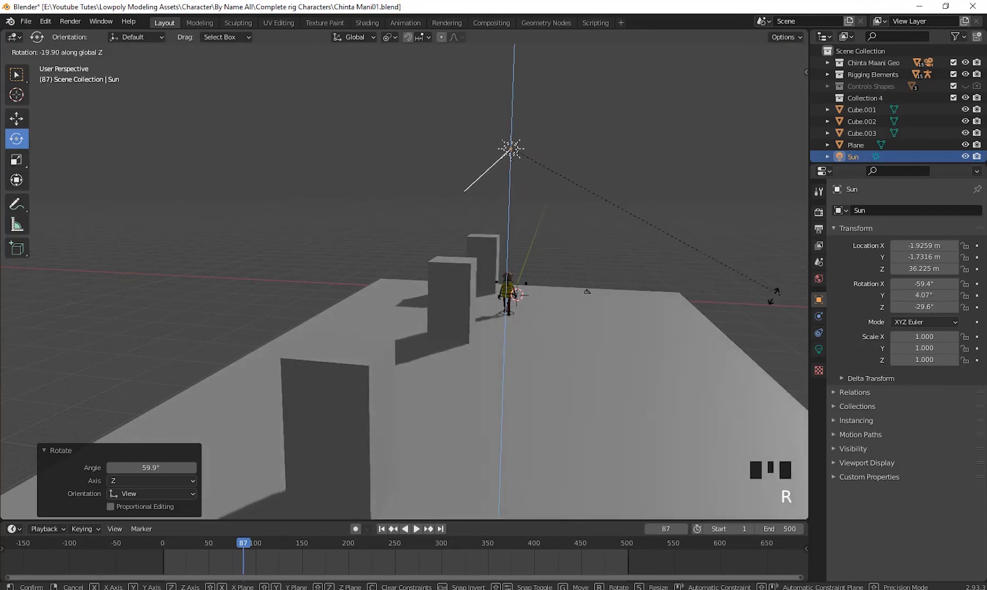
pyautogui.click(770, 295)
# - Rotate the sun about -90° more around the global Z axis so it lights the blocks from the other side
pyautogui.moveTo(632, 253); pyautogui.dragTo(602, 284, button='middle')
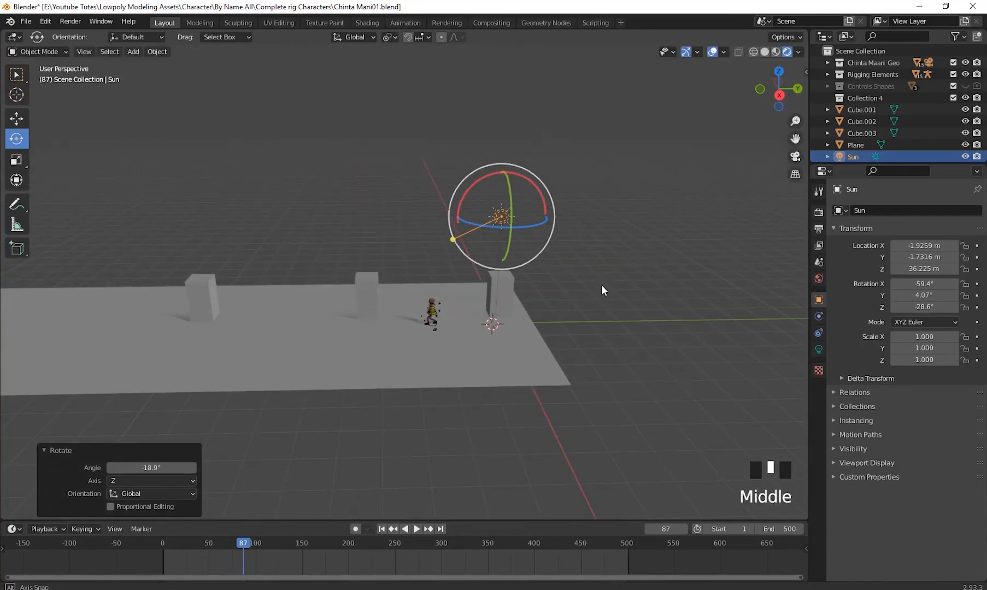
pyautogui.press('r')
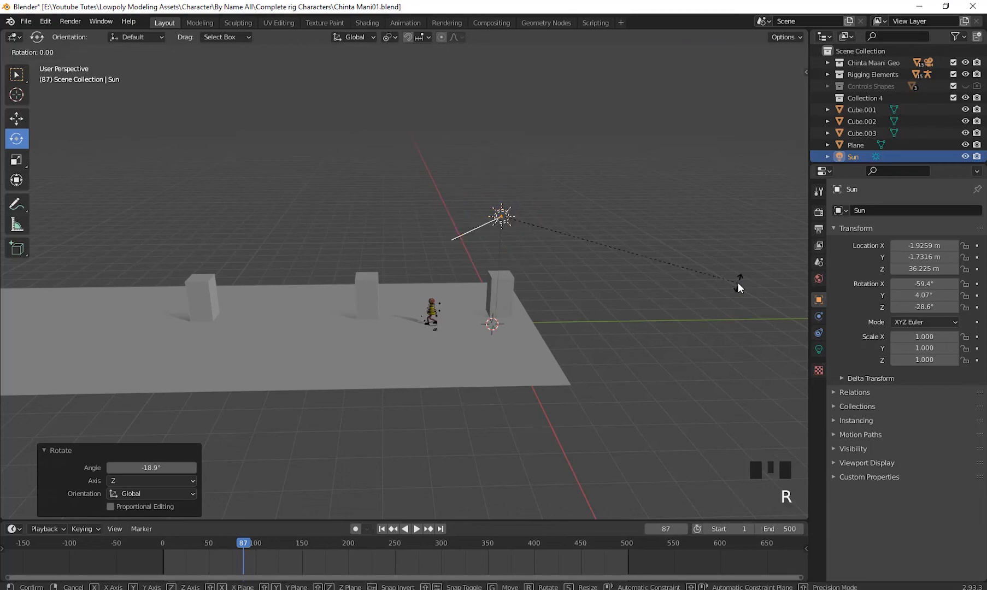
pyautogui.press('z')
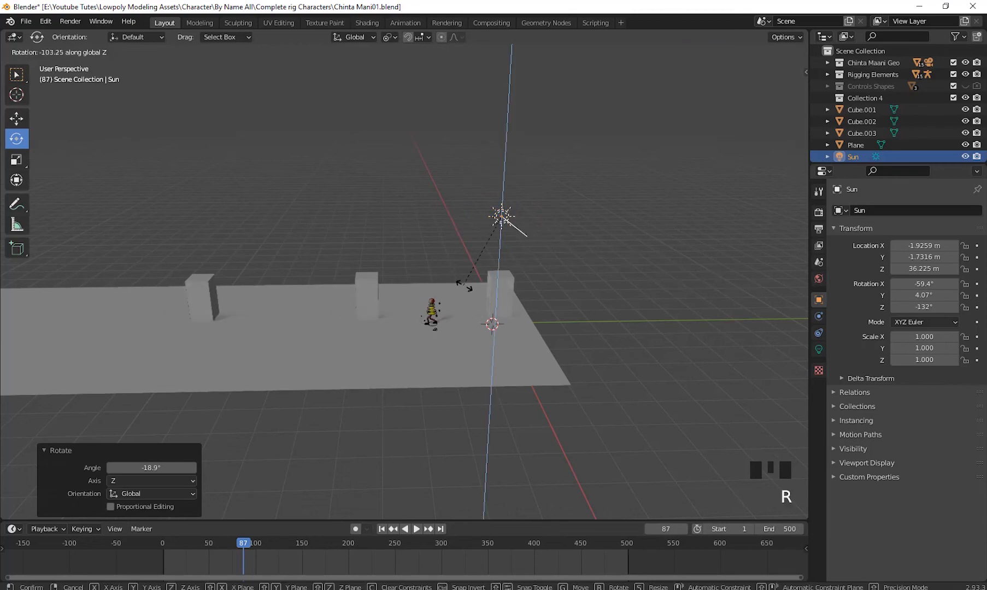
pyautogui.click(501, 312)
# - Hide the overlays and play the walk in a low view facing the character, stopping at about frame 181
pyautogui.moveTo(500, 312); pyautogui.dragTo(691, 236, button='middle')
pyautogui.scroll(4, 585, 347)
pyautogui.click(713, 51)
pyautogui.scroll(2, 641, 258)
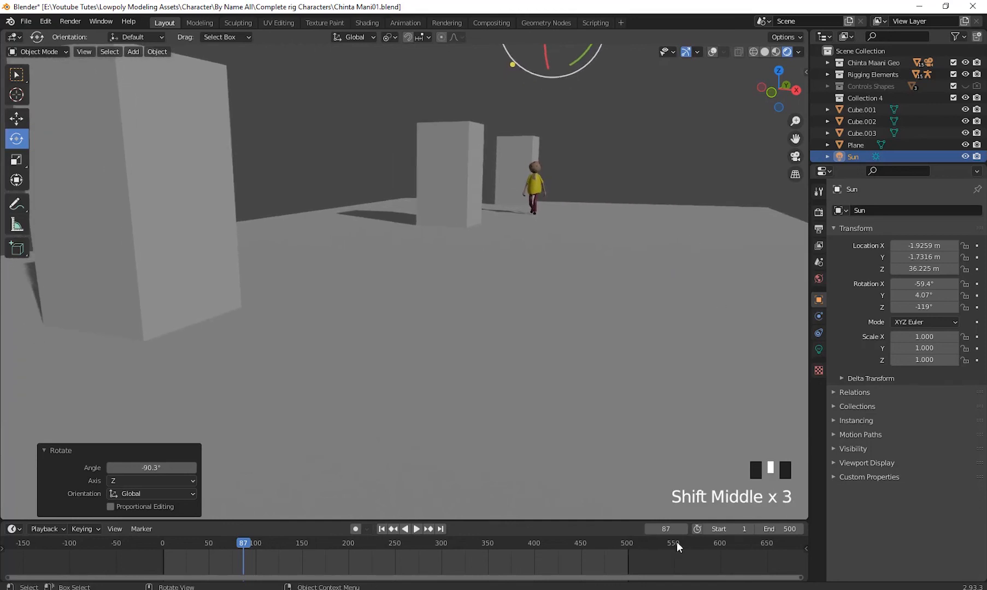
pyautogui.click(421, 528)
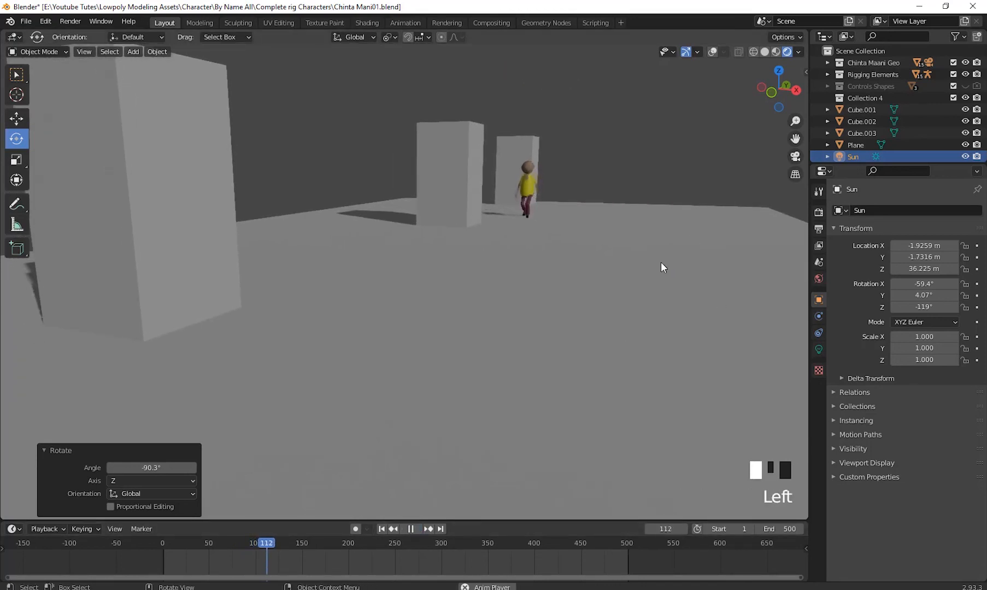
pyautogui.scroll(2, 586, 188)
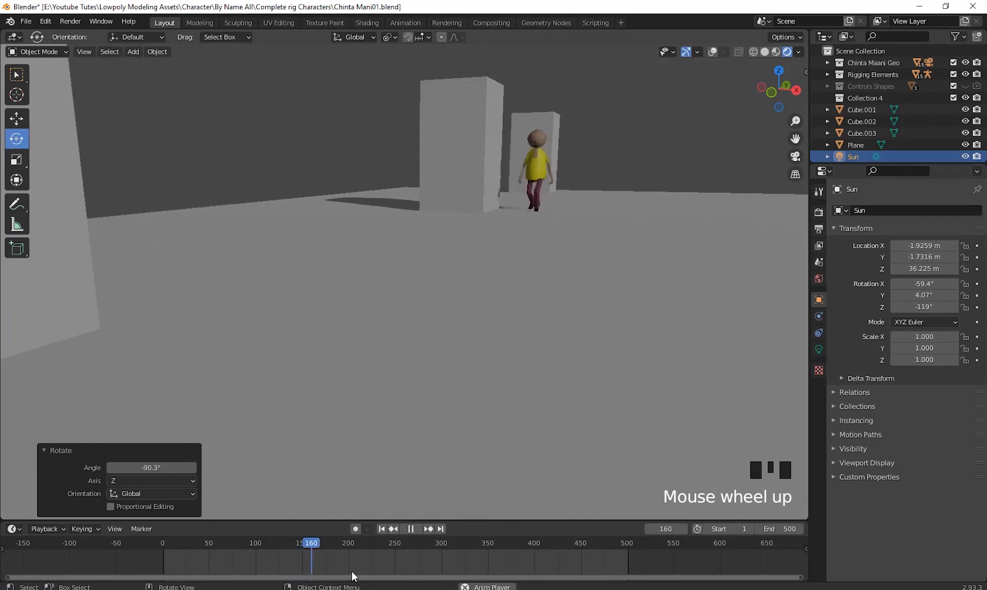
pyautogui.click(407, 529)
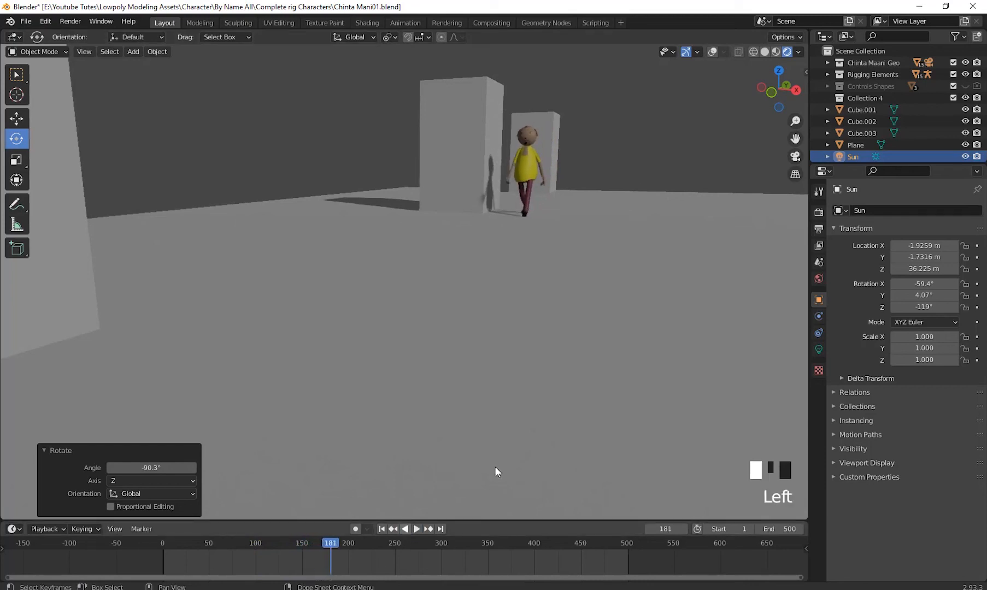
# - Brighten the Sun light by trying a strength of 10 and settling on 3
pyautogui.click(877, 156)
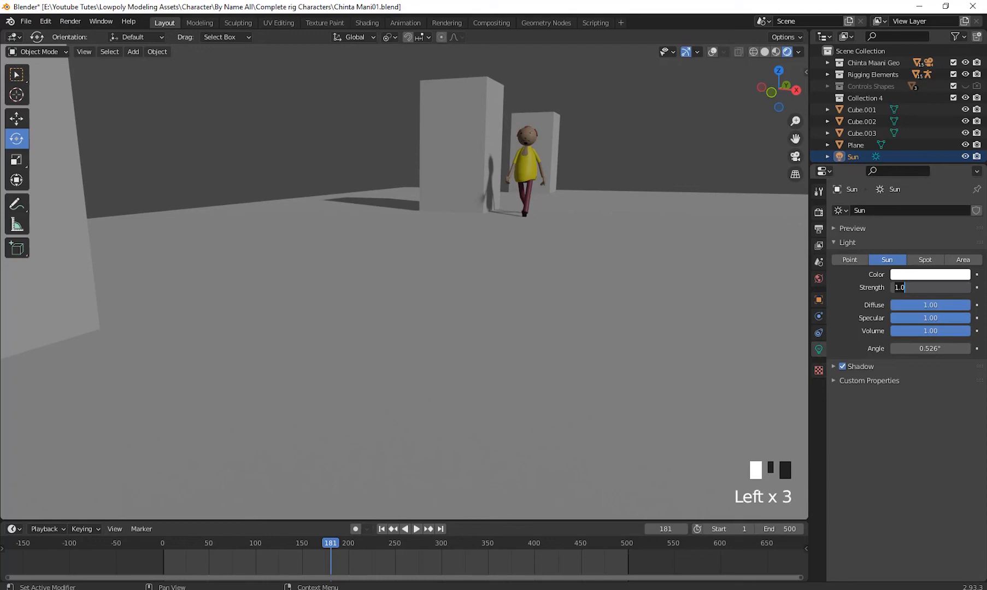
pyautogui.write('10')
pyautogui.press('Return')
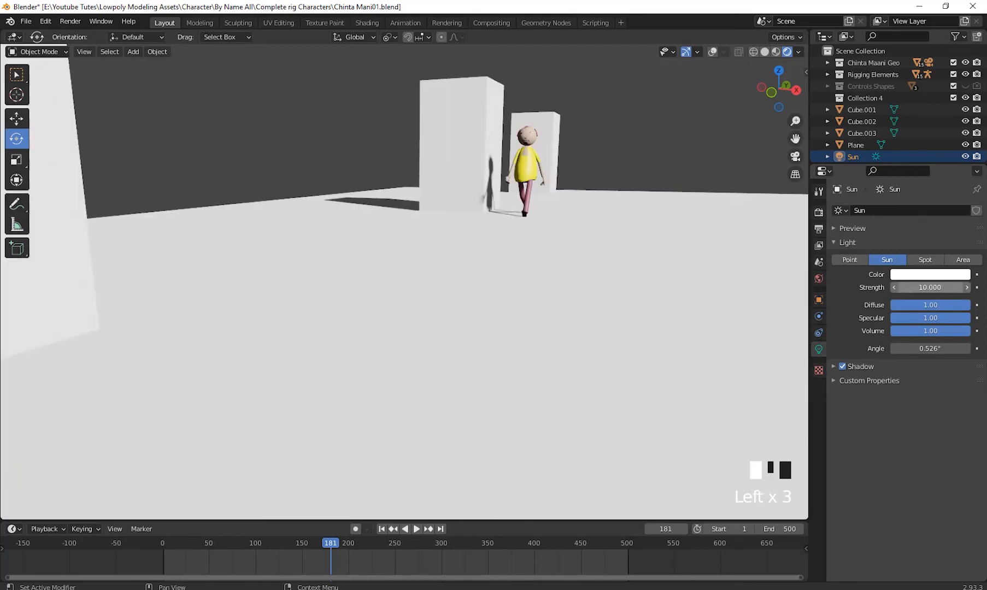
pyautogui.click(906, 289)
pyautogui.press('Return')
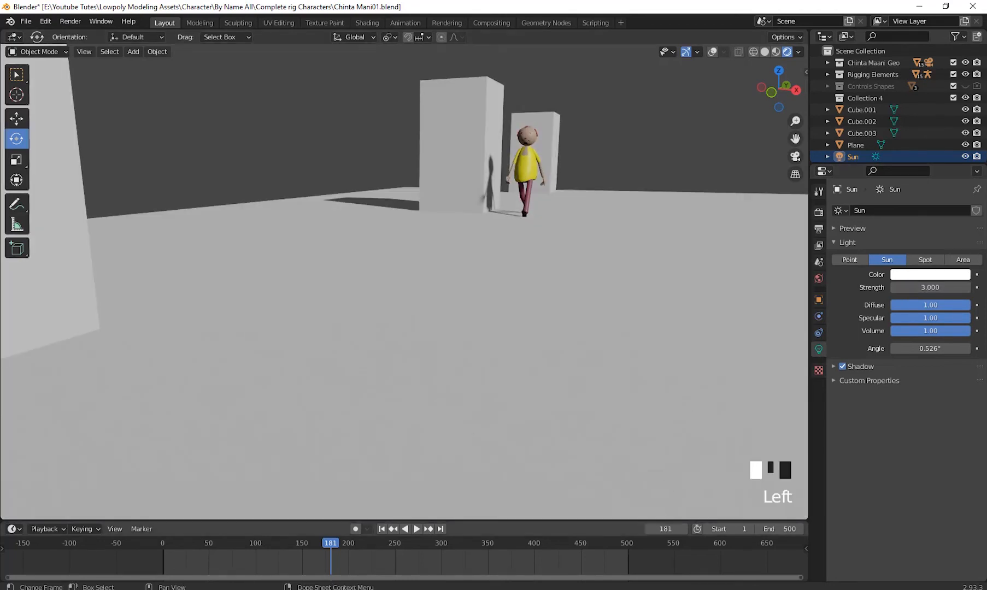
# - Play the walk from the first frame and examine the lit character and its shadows up close as it approaches
pyautogui.click(381, 529)
pyautogui.click(418, 529)
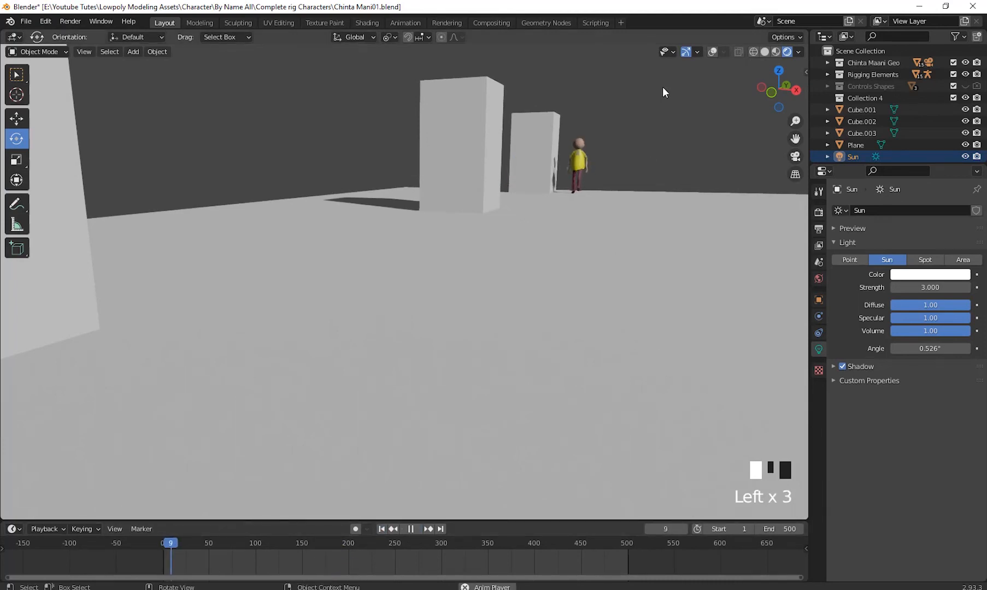
pyautogui.moveTo(658, 137); pyautogui.dragTo(667, 137, button='middle')
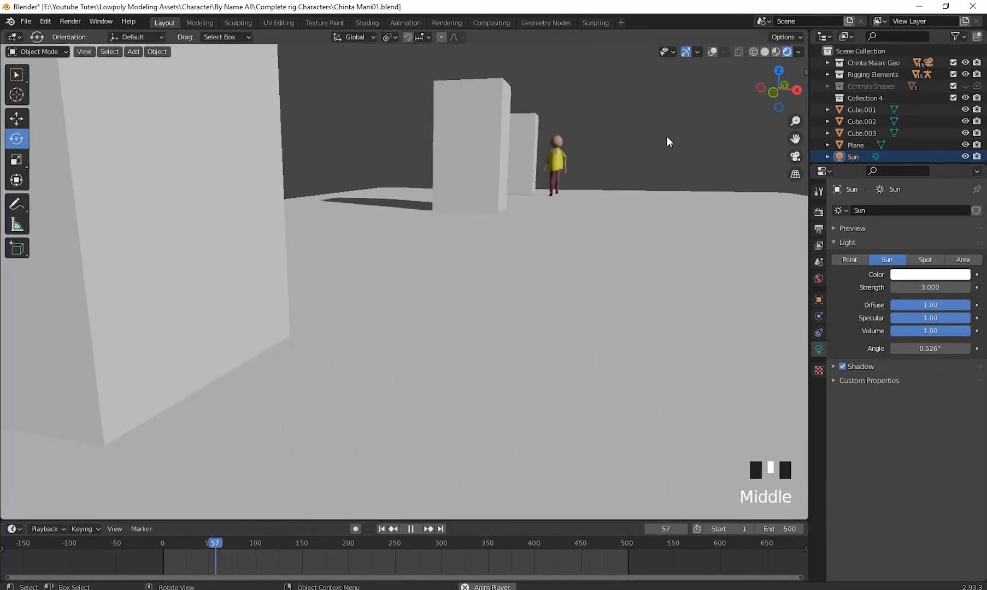
pyautogui.scroll(1, 670, 143)
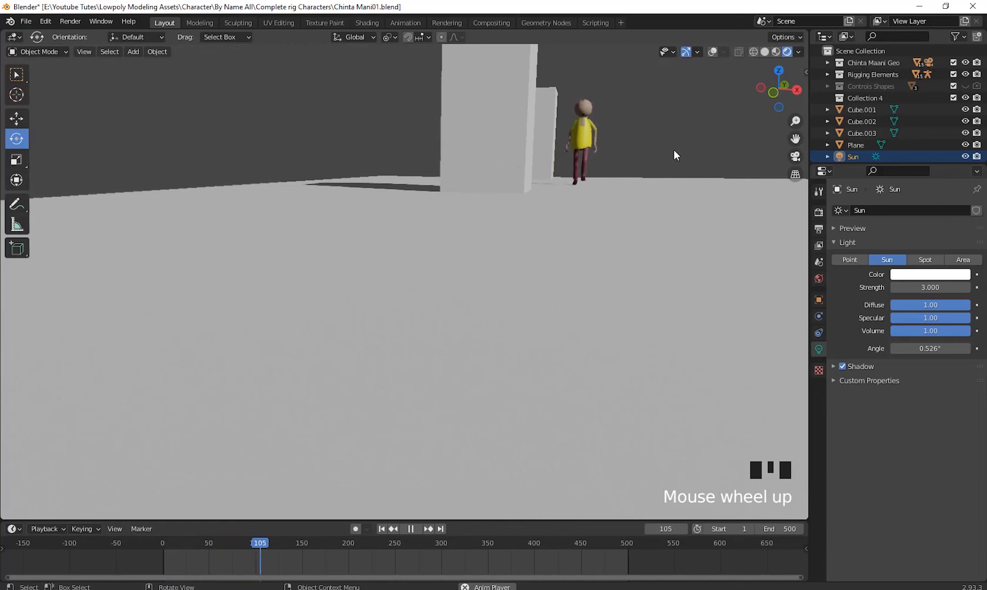
pyautogui.scroll(-1, 672, 151)
pyautogui.moveTo(672, 153); pyautogui.dragTo(654, 184, button='middle')
pyautogui.scroll(1, 668, 187)
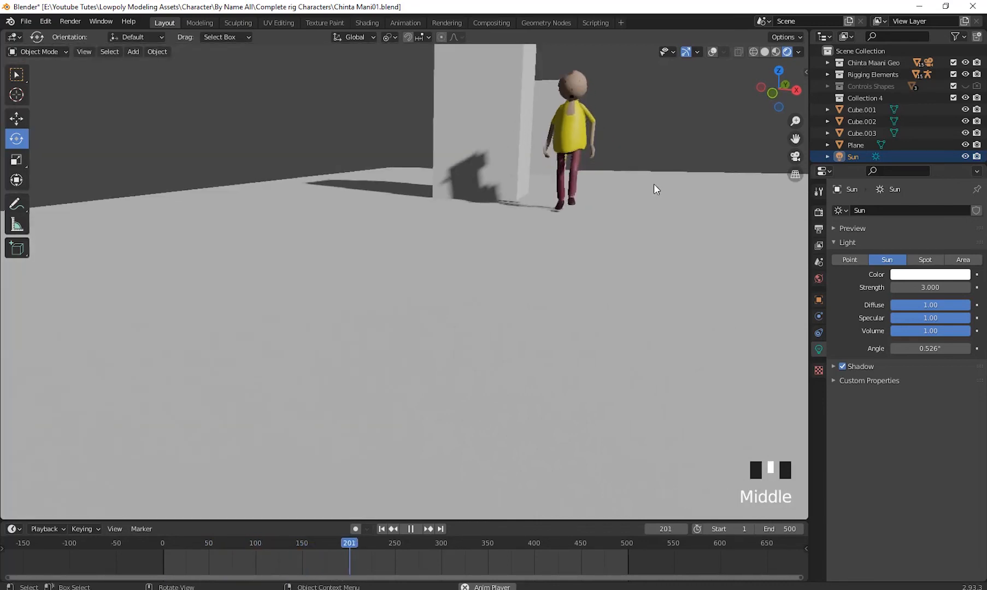
pyautogui.middleClick(673, 192)
pyautogui.scroll(-1, 671, 191)
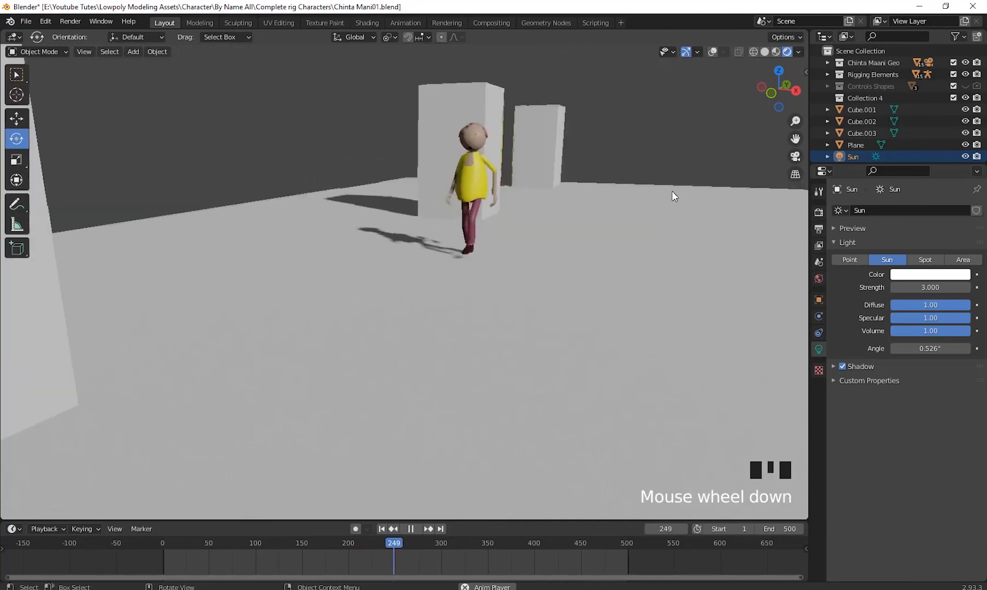
pyautogui.moveTo(672, 191); pyautogui.dragTo(693, 192, button='middle')
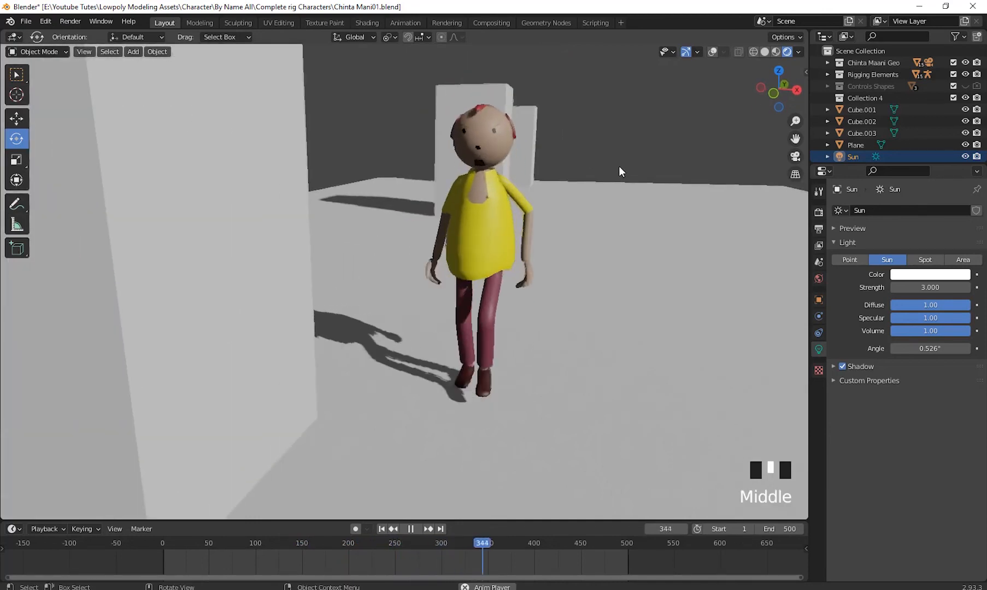
pyautogui.click(412, 529)
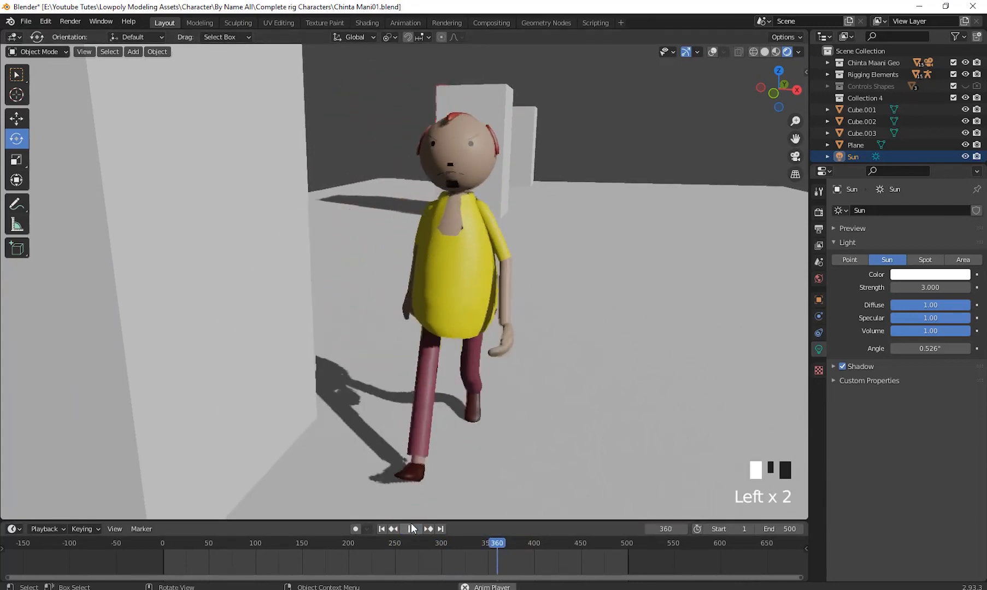
pyautogui.click(410, 529)
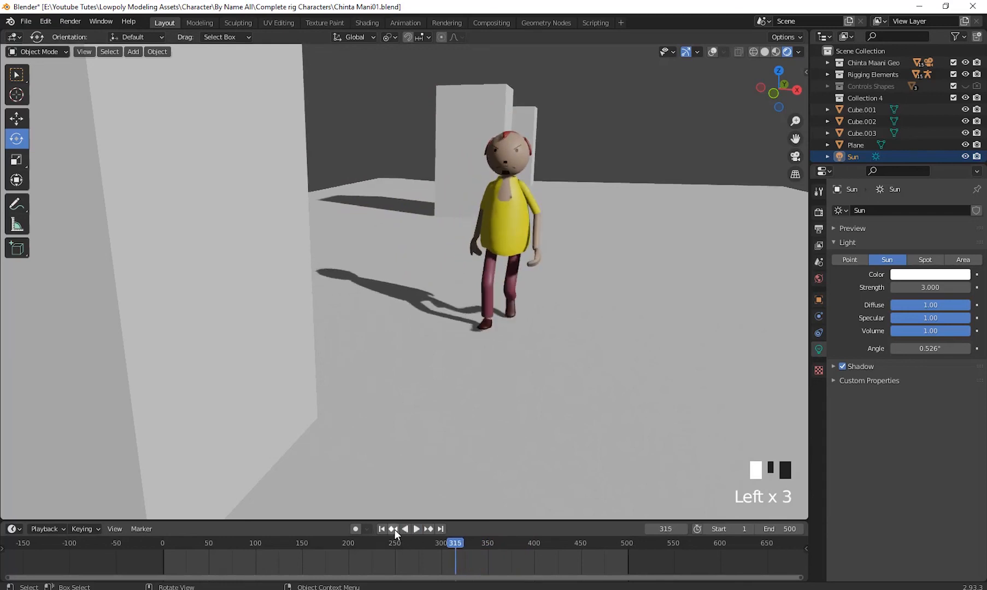
# - Return to the first frame and replay the lit walk from the same view
pyautogui.click(381, 529)
pyautogui.click(407, 529)
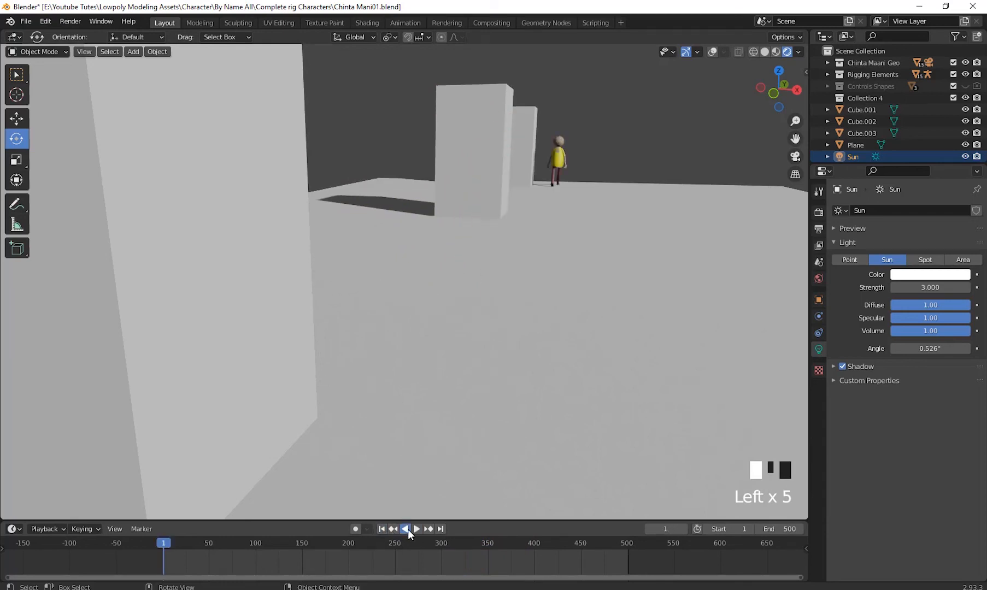
pyautogui.click(410, 529)
pyautogui.click(382, 528)
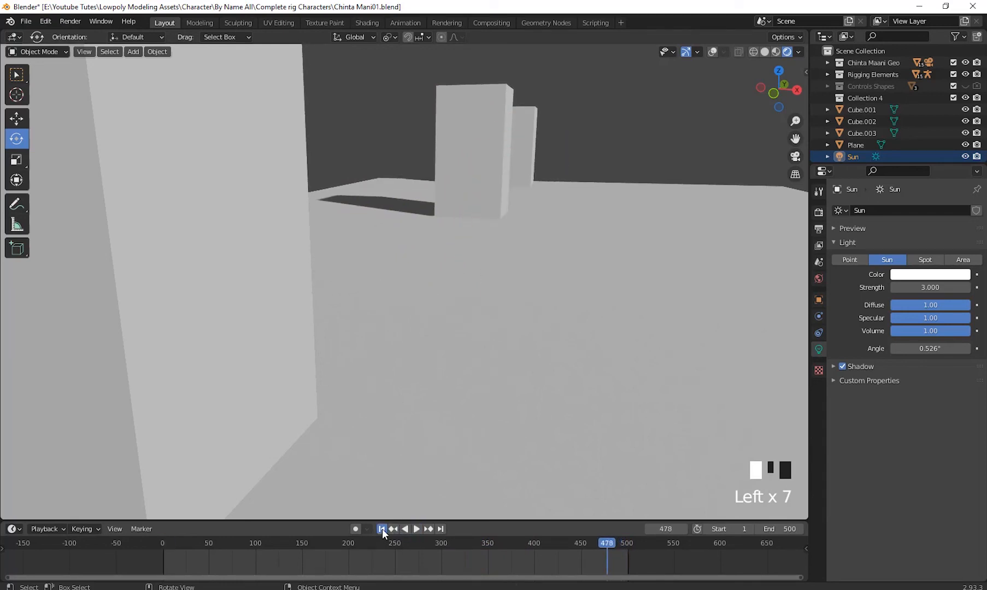
pyautogui.click(414, 529)
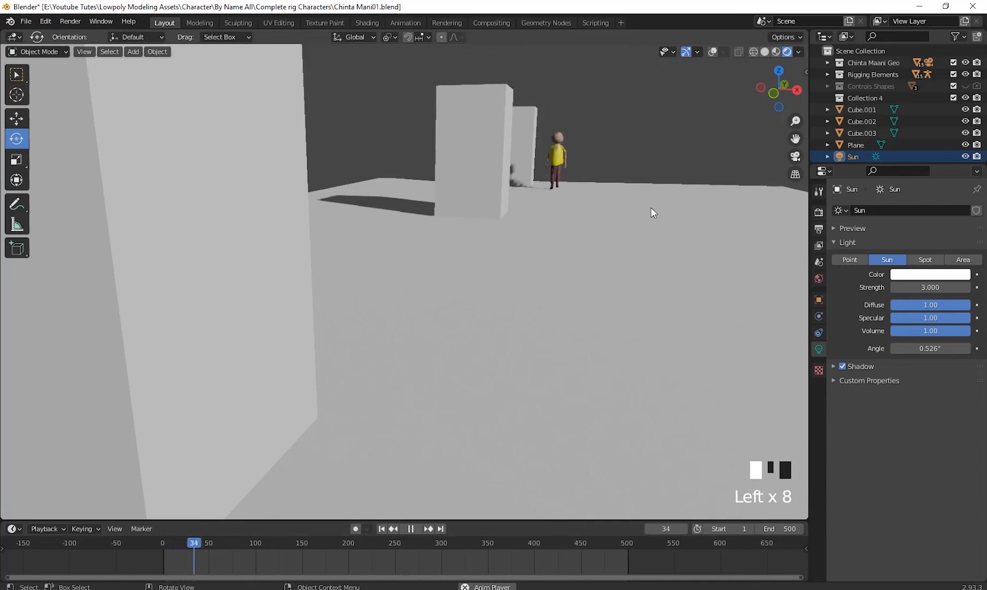